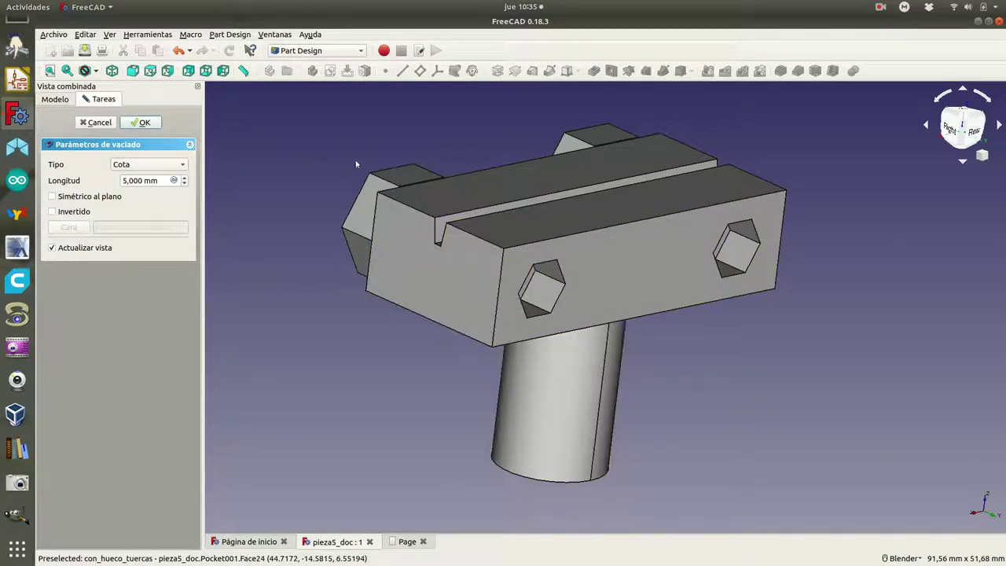
Orbit the part, close FreeCAD and Archivos, then relaunch FreeCAD from the dock
{"action": "mouse_move", "coordinate": [301, 149]}
{"action": "middle_mouse_down"}
{"action": "mouse_move", "coordinate": [336, 180]}
{"action": "mouse_move", "coordinate": [622, 287]}
{"action": "mouse_move", "coordinate": [645, 286]}
{"action": "mouse_move", "coordinate": [613, 297]}
{"action": "mouse_move", "coordinate": [551, 288]}
{"action": "mouse_move", "coordinate": [453, 300]}
{"action": "mouse_move", "coordinate": [460, 341]}
{"action": "mouse_move", "coordinate": [356, 207]}
{"action": "mouse_move", "coordinate": [353, 149]}
{"action": "mouse_move", "coordinate": [235, 119]}
{"action": "middle_mouse_up"}
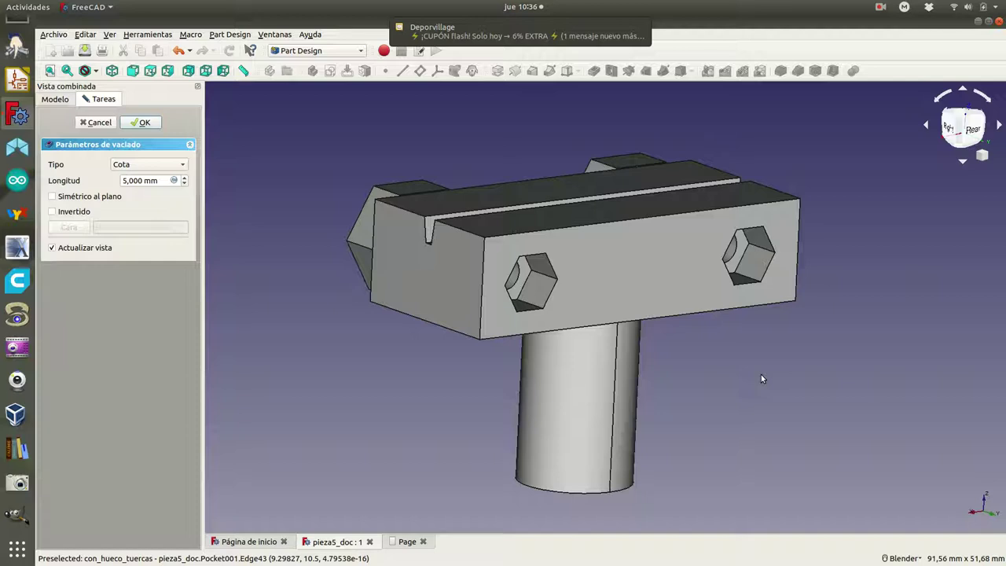
{"action": "left_click", "coordinate": [999, 23]}
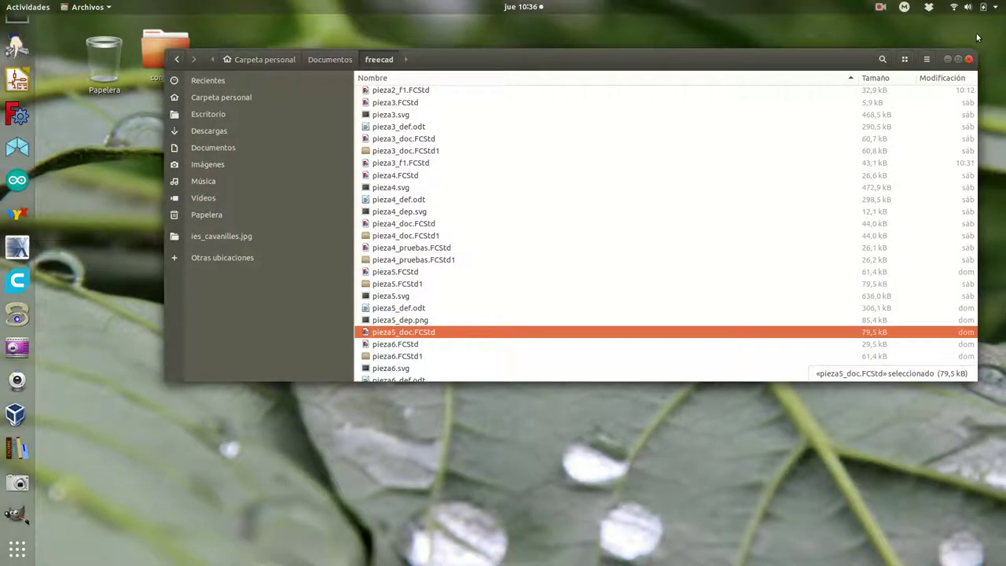
{"action": "left_click", "coordinate": [970, 59]}
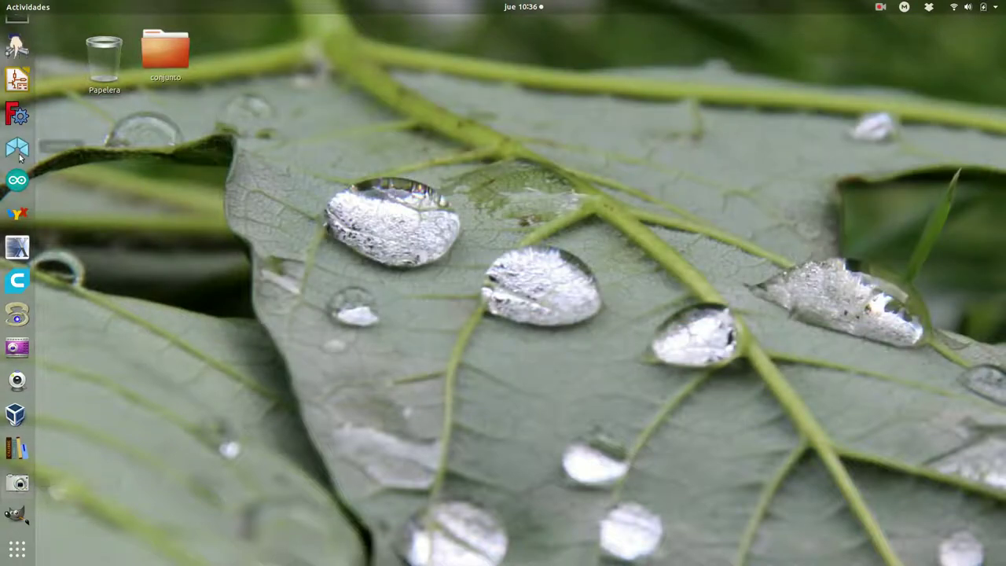
{"action": "left_click", "coordinate": [18, 116]}
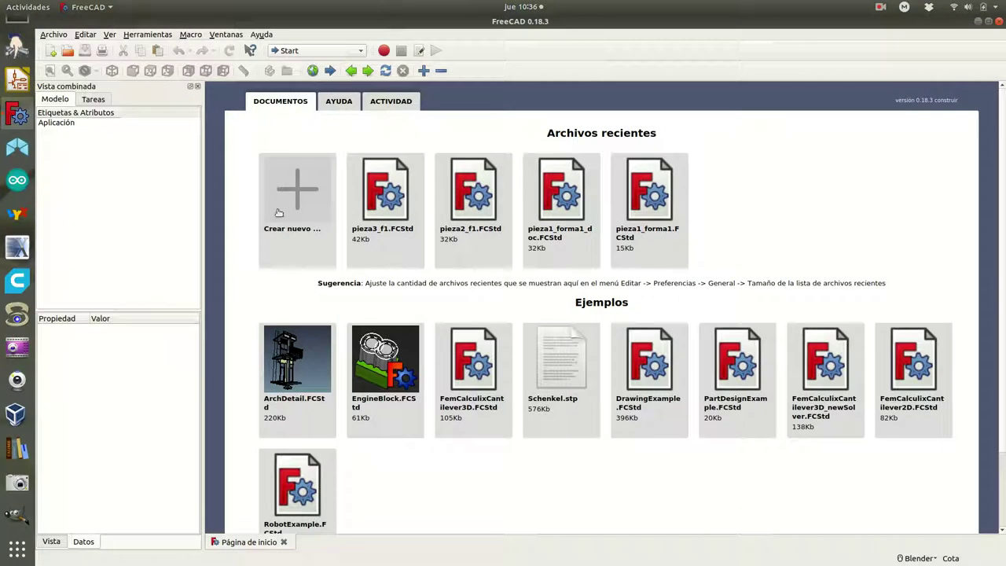
Create a new document in Part Design, add a body, and start its first sketch
{"action": "left_click", "coordinate": [278, 212]}
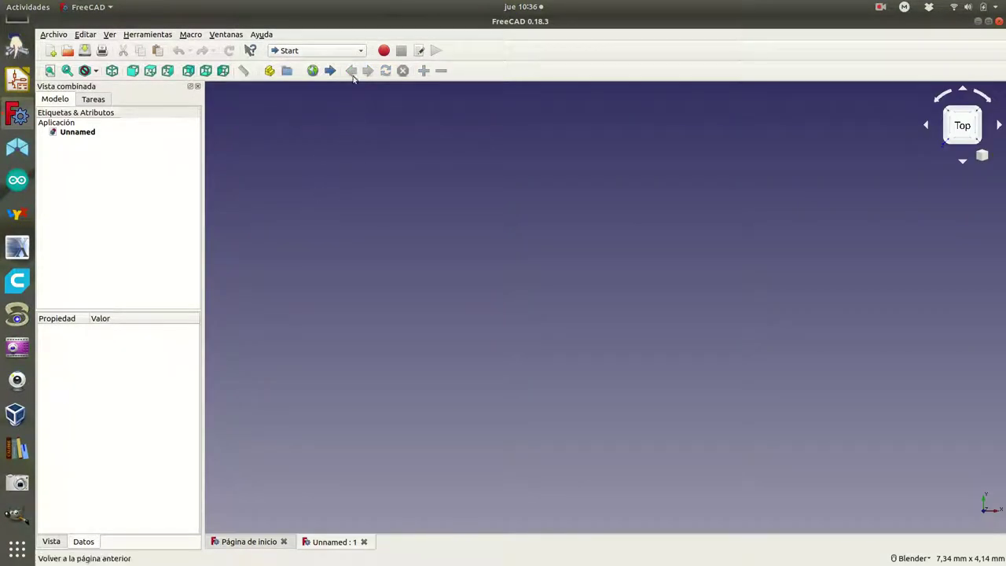
{"action": "left_click", "coordinate": [360, 51]}
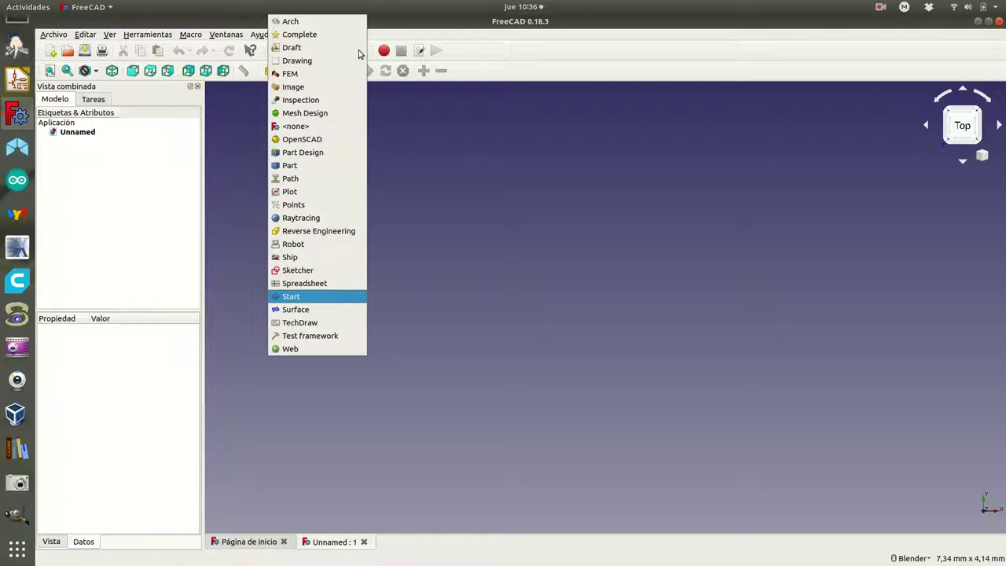
{"action": "left_click", "coordinate": [327, 153]}
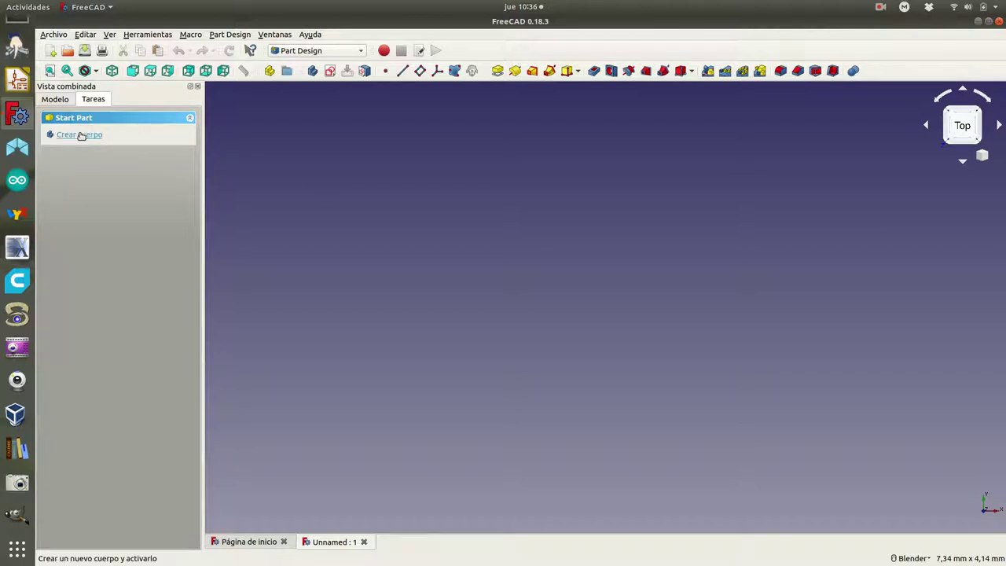
{"action": "left_click", "coordinate": [82, 136]}
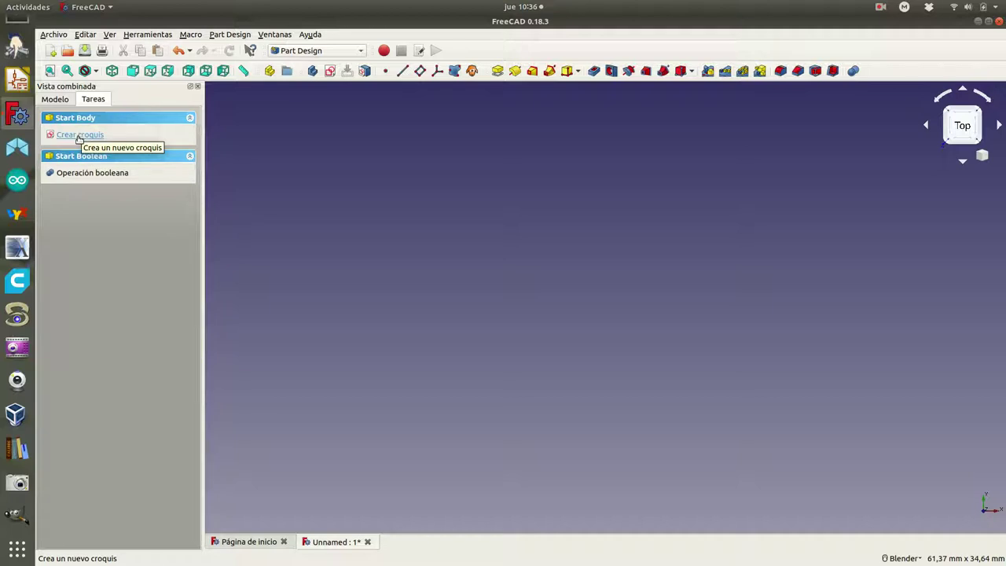
{"action": "left_click", "coordinate": [80, 135]}
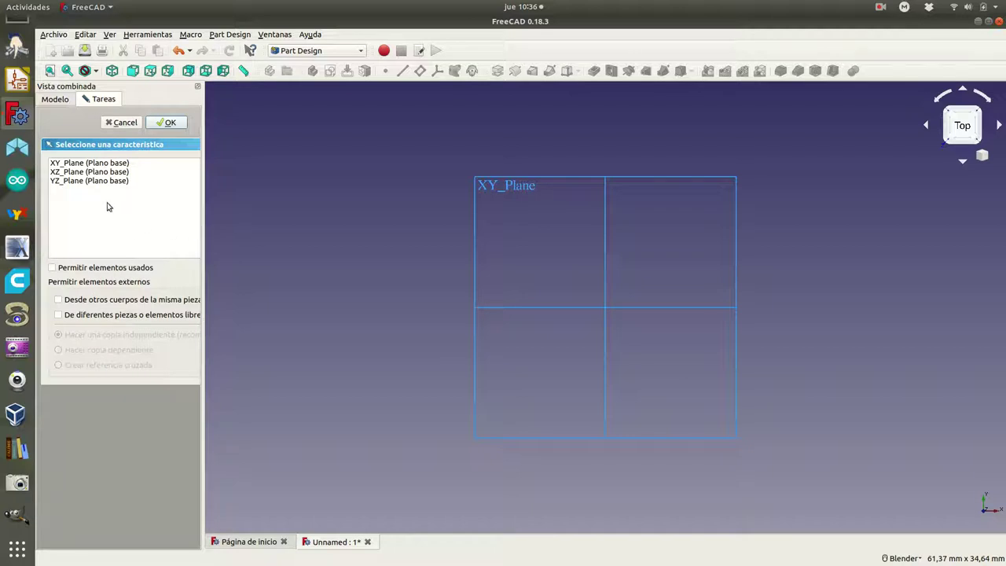
Place the new sketch on YZ_Plane, checking the planes in isometric view first
{"action": "left_click", "coordinate": [72, 182]}
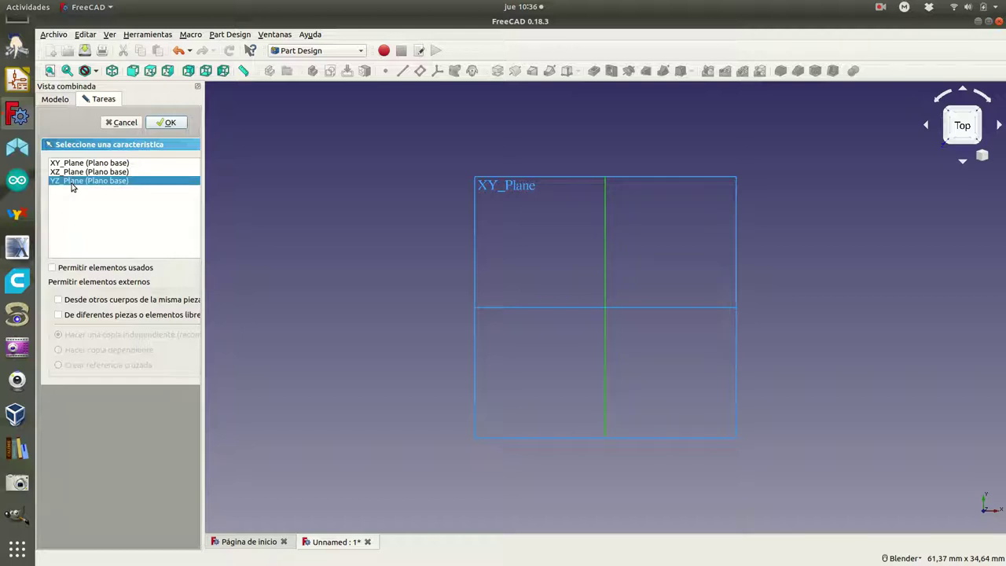
{"action": "left_click", "coordinate": [112, 72]}
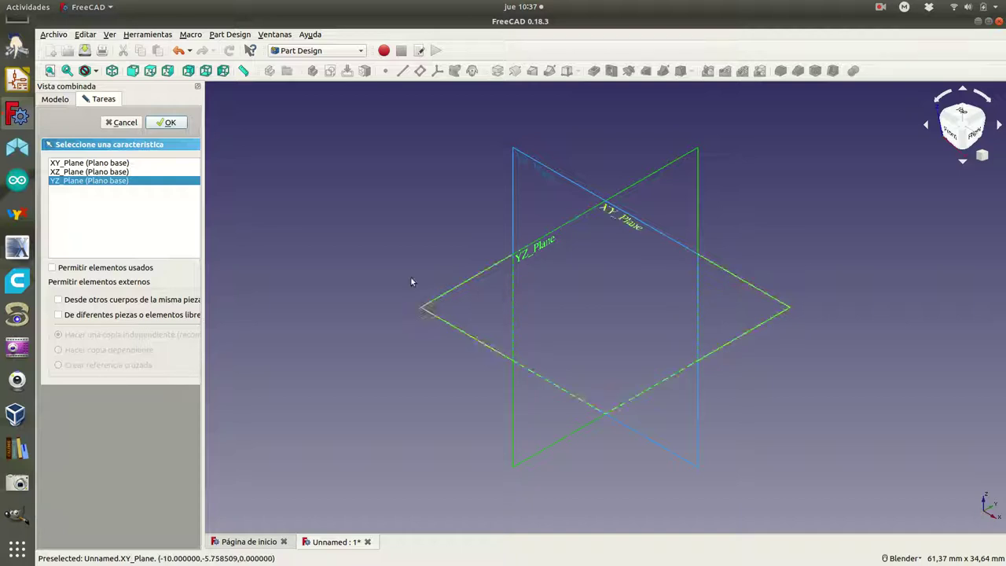
{"action": "left_click", "coordinate": [159, 122]}
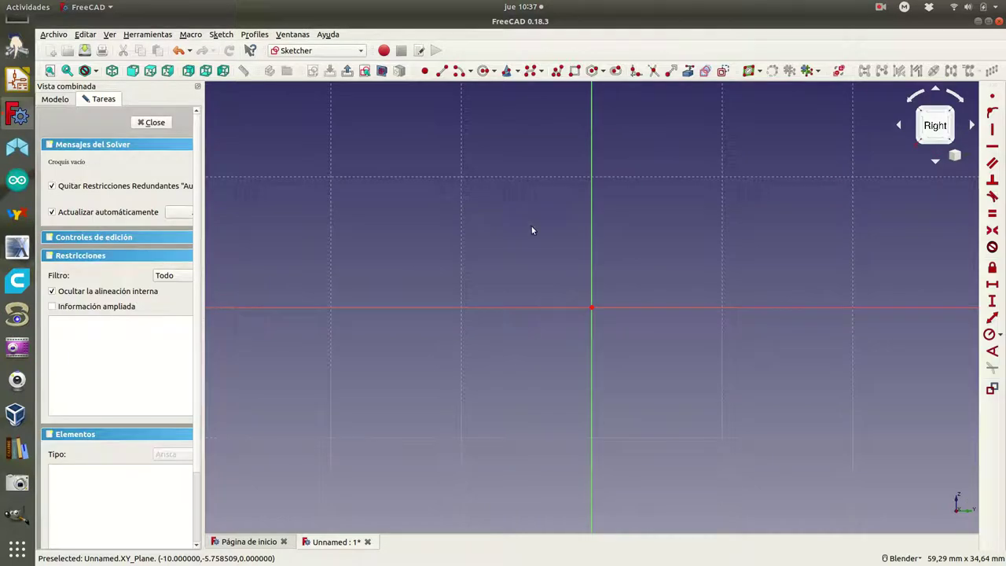
Draw a vertical line from the sketch origin straight up the vertical axis
{"action": "scroll", "coordinate": [533, 227], "scroll_direction": "down", "scroll_amount": 2}
{"action": "scroll", "coordinate": [533, 226], "scroll_direction": "down", "scroll_amount": 2}
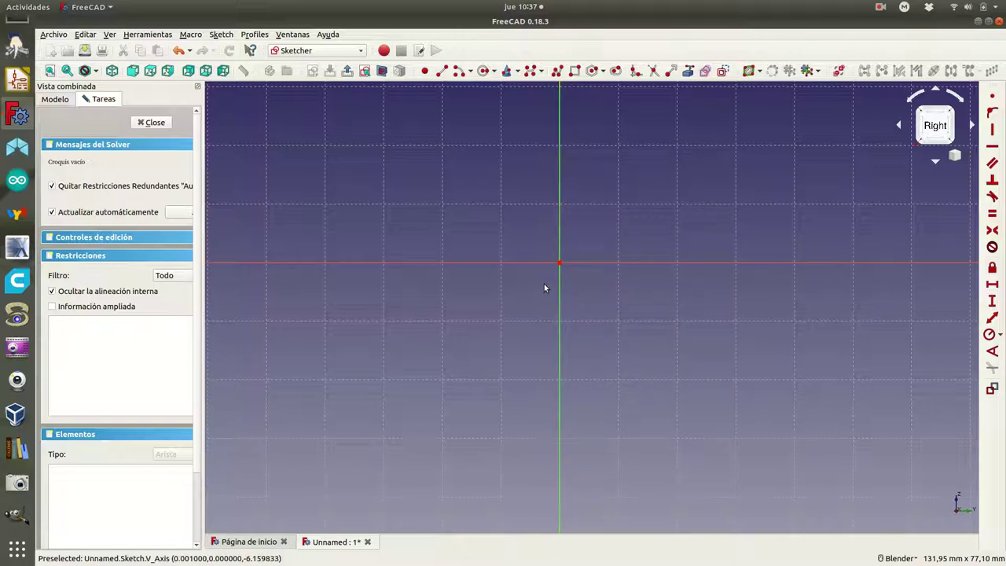
{"action": "middle_click_drag", "start_coordinate": [546, 285], "coordinate": [380, 393], "text": "shift"}
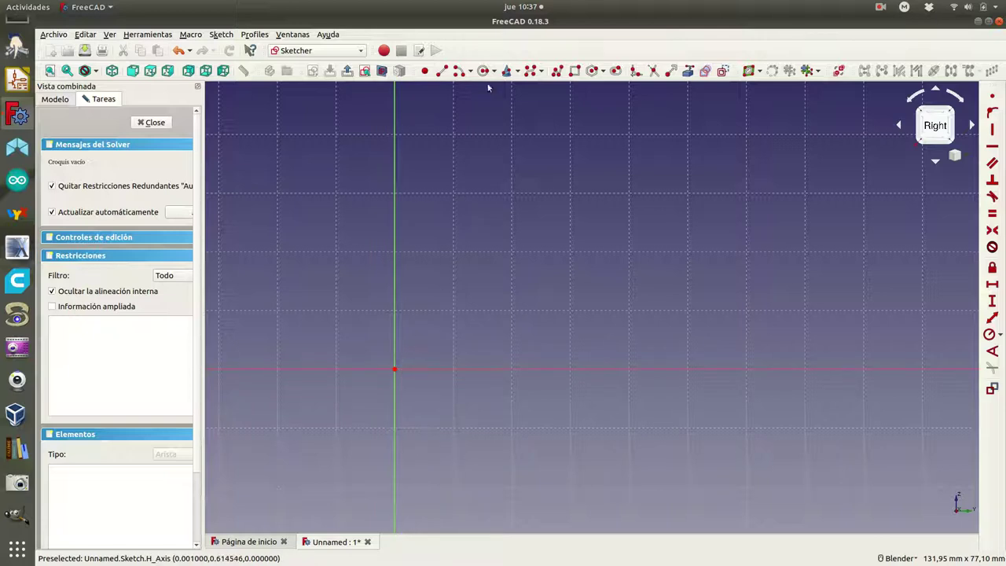
{"action": "left_click", "coordinate": [441, 70]}
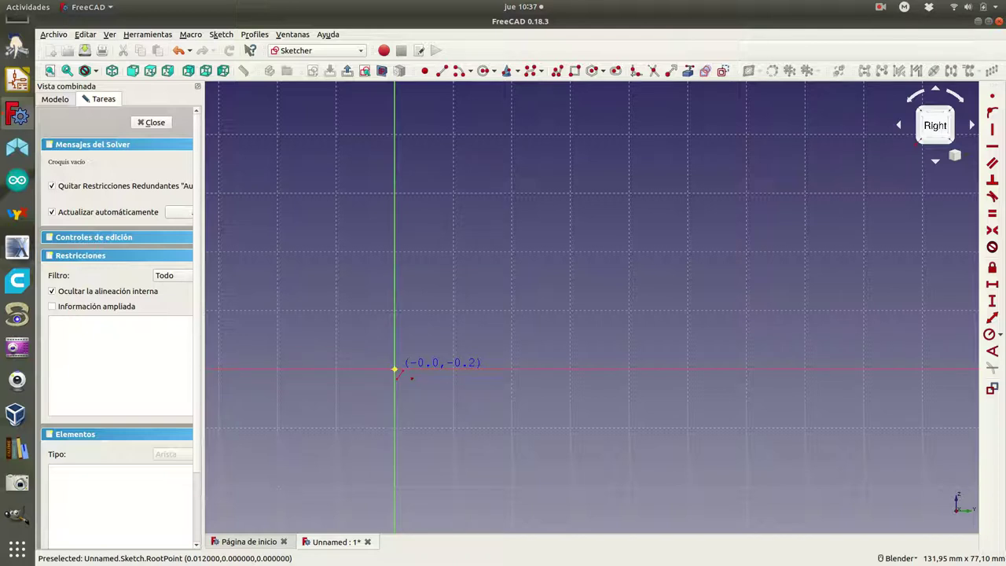
{"action": "left_click", "coordinate": [395, 369]}
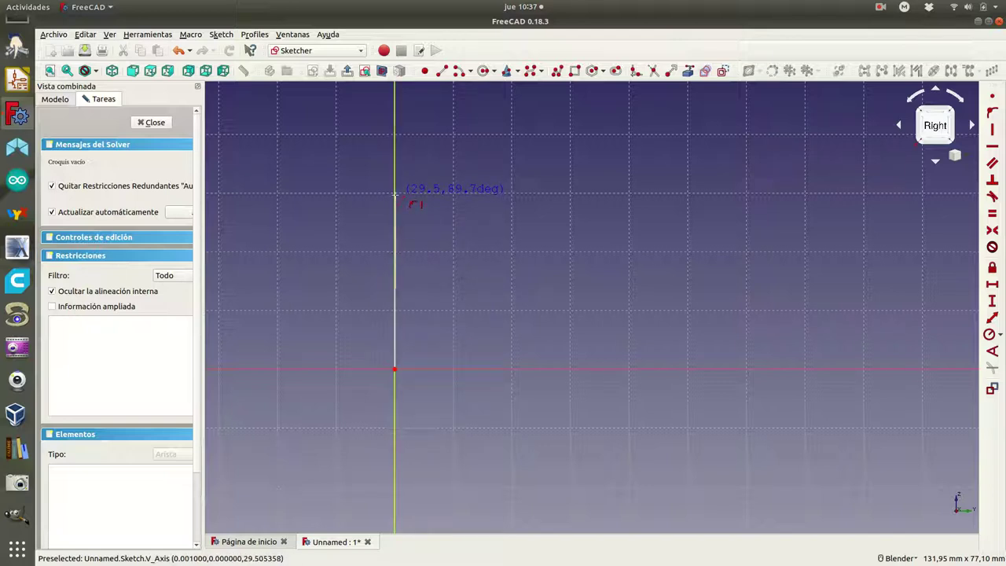
{"action": "left_click", "coordinate": [394, 198]}
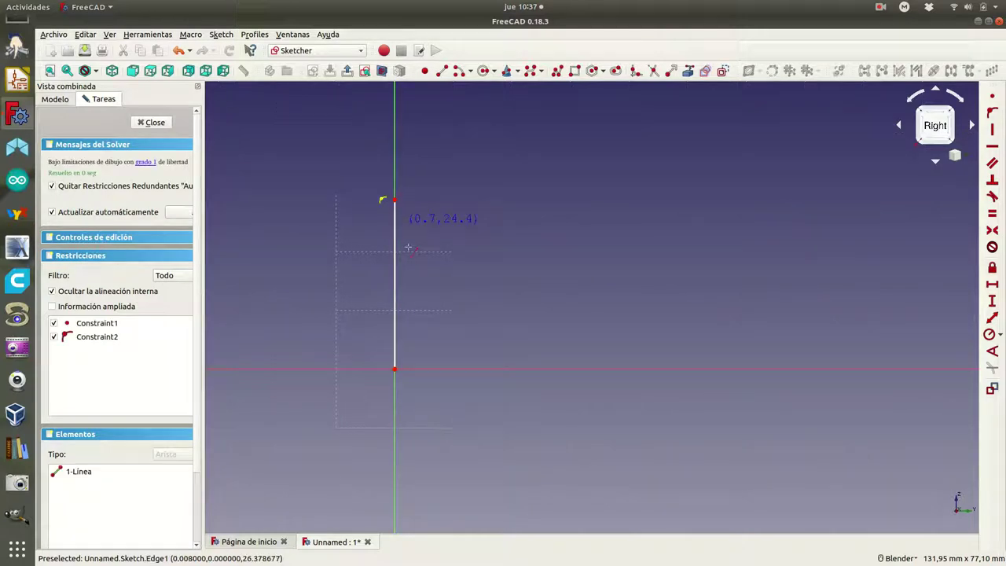
{"action": "right_click", "coordinate": [415, 253]}
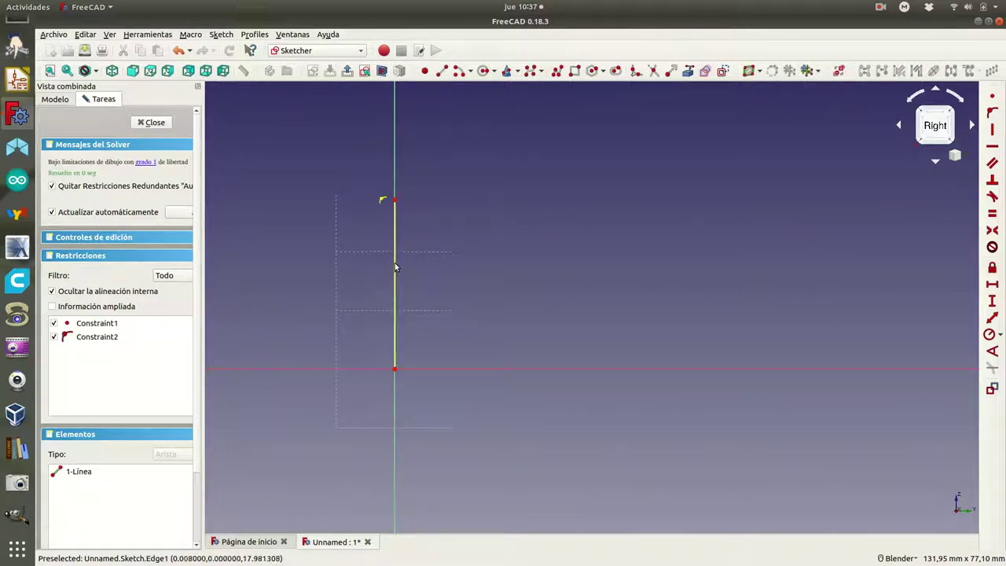
Constrain the vertical line to a 12 mm length
{"action": "left_click", "coordinate": [395, 264]}
{"action": "left_click", "coordinate": [994, 304]}
{"action": "type", "text": "12"}
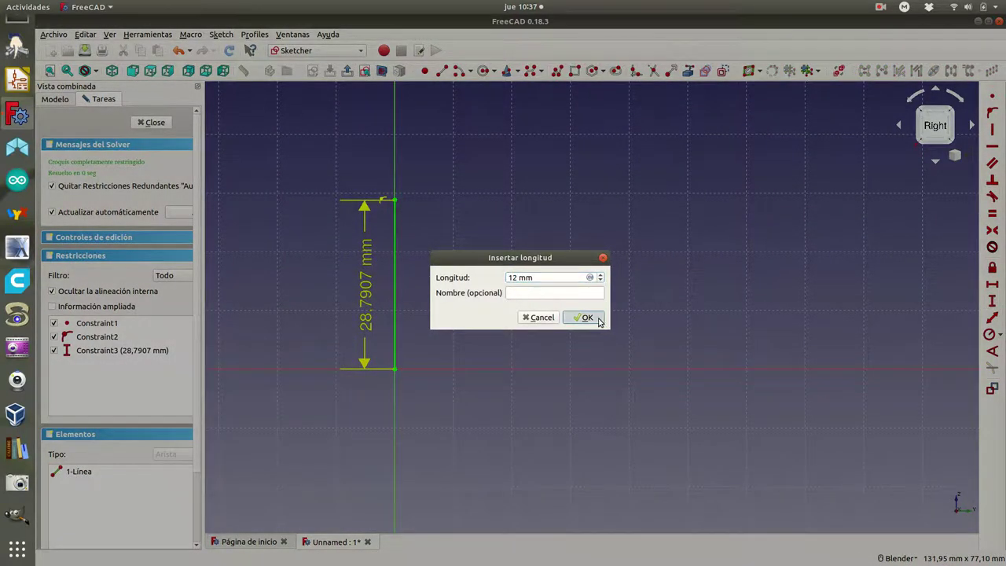
{"action": "left_click", "coordinate": [585, 317]}
{"action": "scroll", "coordinate": [426, 346], "scroll_direction": "up", "scroll_amount": 4}
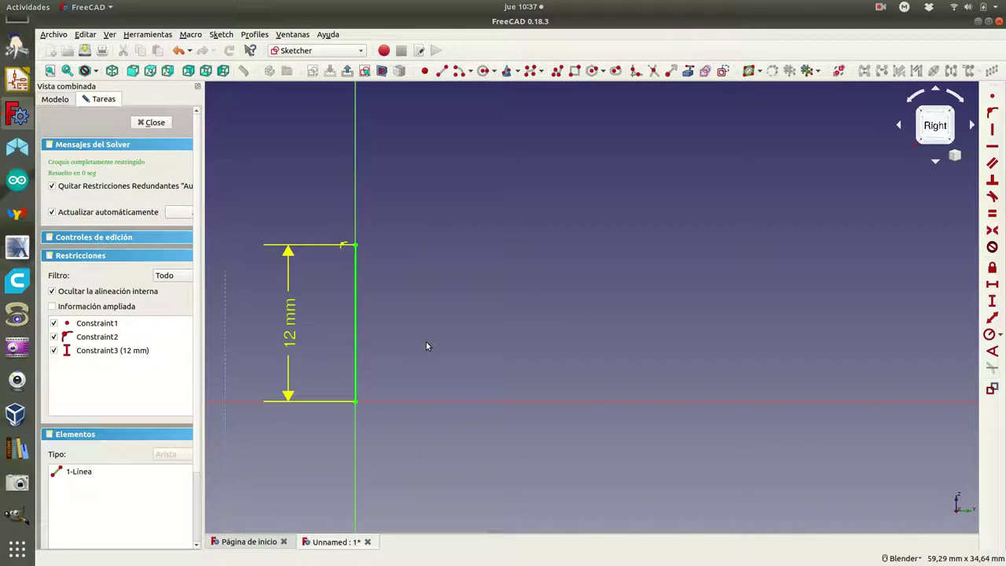
{"action": "scroll", "coordinate": [427, 344], "scroll_direction": "up", "scroll_amount": 2}
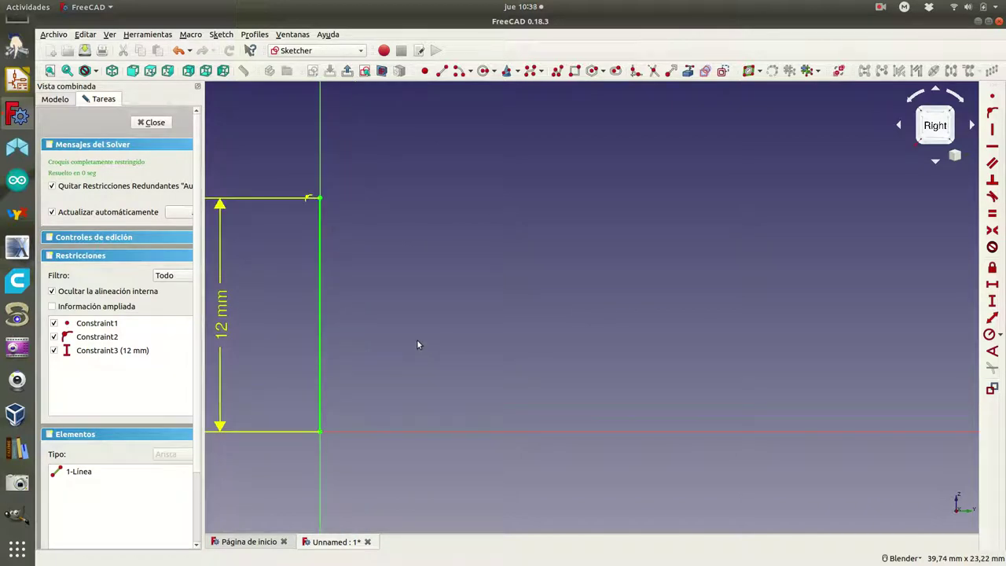
Draw a horizontal line rightward from the top of the 12 mm line
{"action": "left_click_drag", "start_coordinate": [234, 311], "coordinate": [267, 312]}
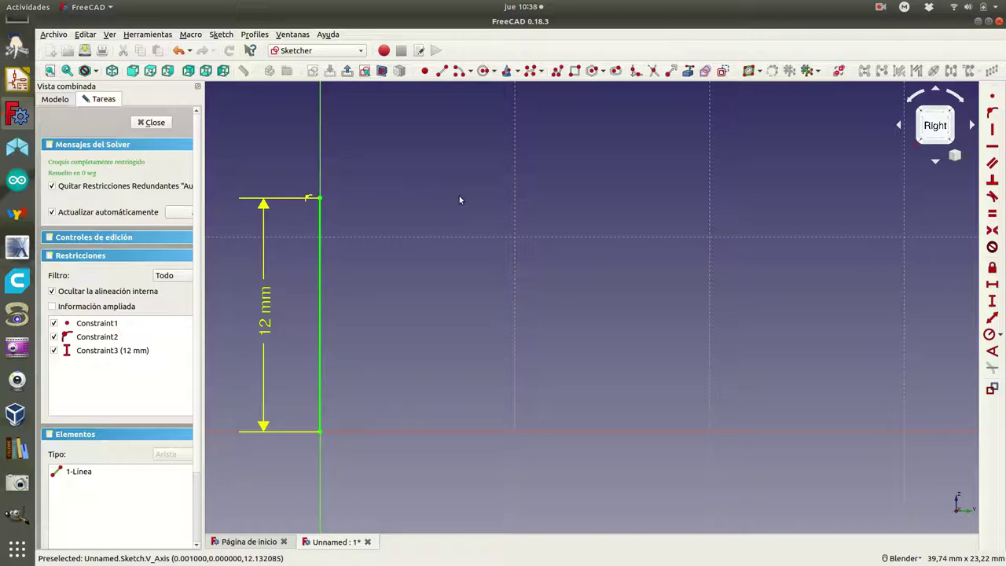
{"action": "left_click", "coordinate": [442, 71]}
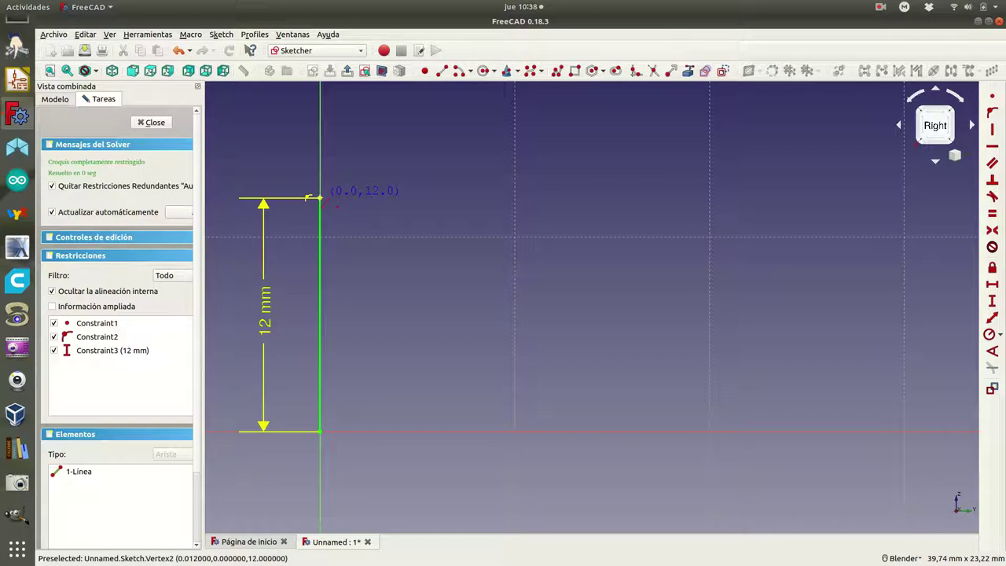
{"action": "left_click", "coordinate": [320, 197]}
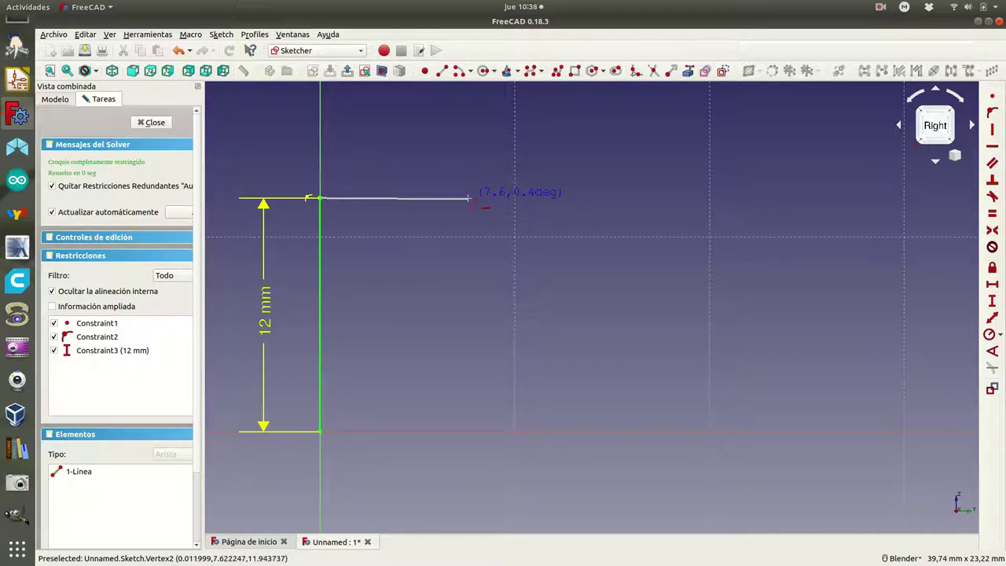
{"action": "left_click", "coordinate": [468, 198]}
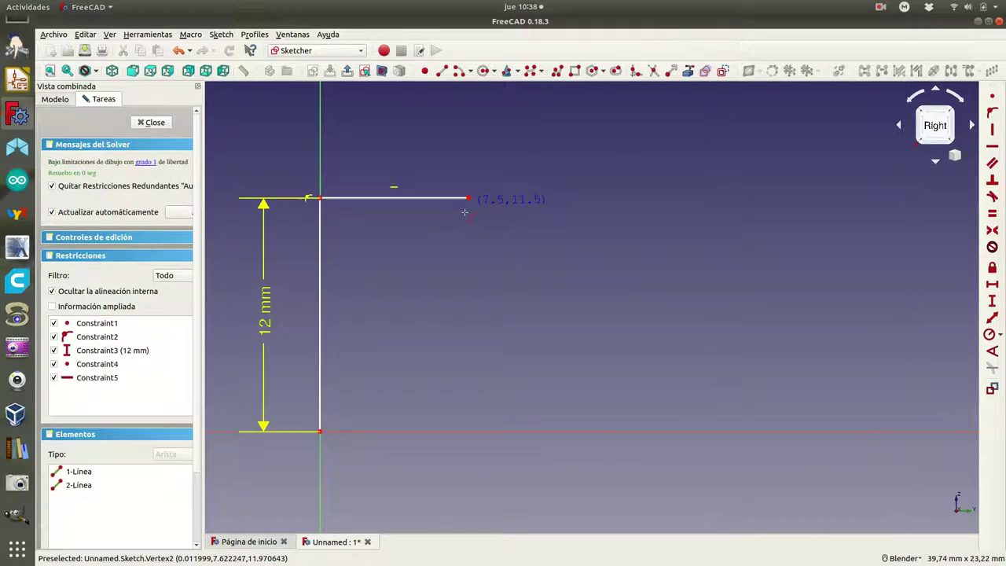
{"action": "right_click", "coordinate": [429, 211]}
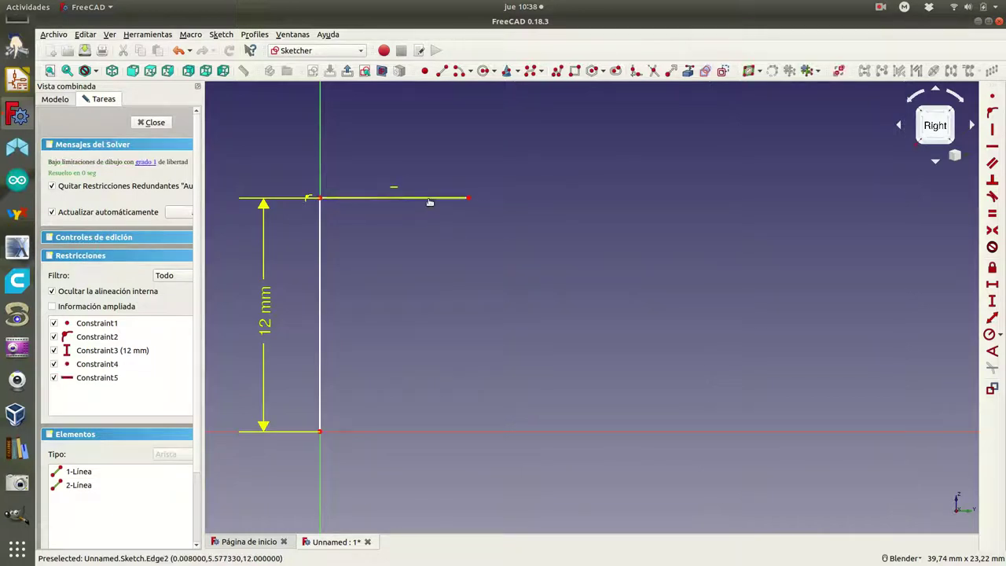
Constrain the horizontal line to a 9,5 mm length
{"action": "left_click", "coordinate": [431, 199]}
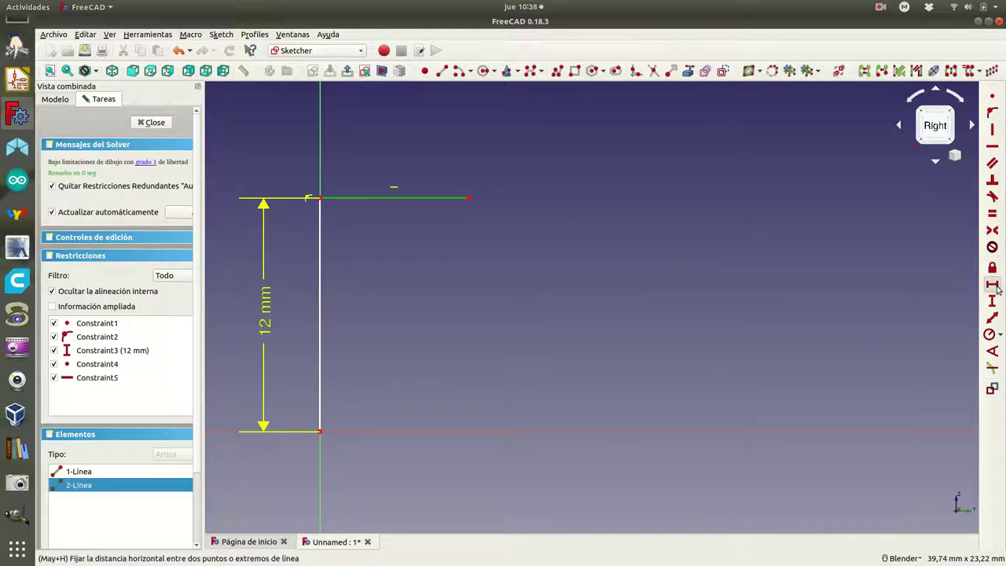
{"action": "left_click", "coordinate": [993, 285]}
{"action": "type", "text": "9"}
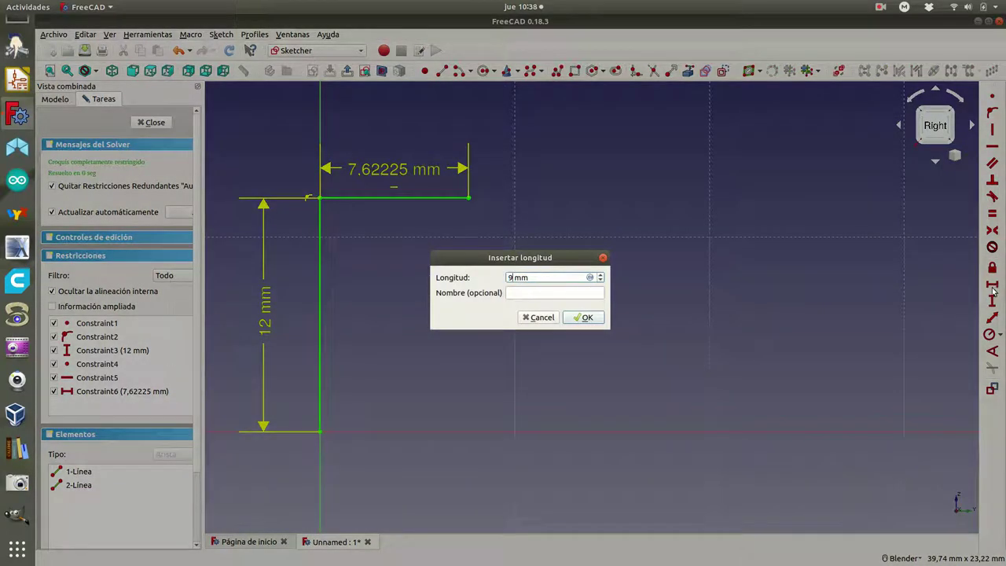
{"action": "type", "text": ",5"}
{"action": "left_click", "coordinate": [584, 317]}
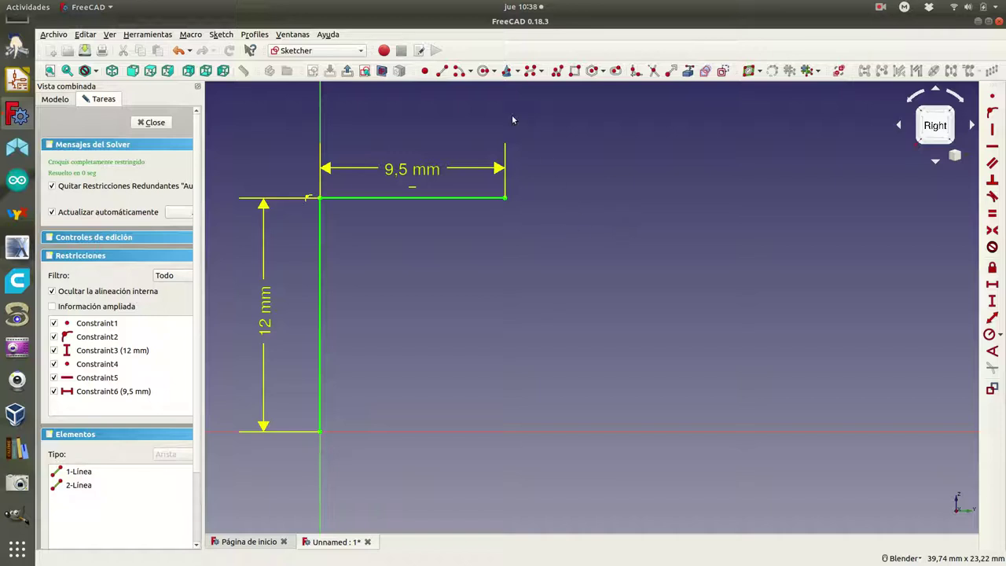
{"action": "left_click", "coordinate": [505, 198]}
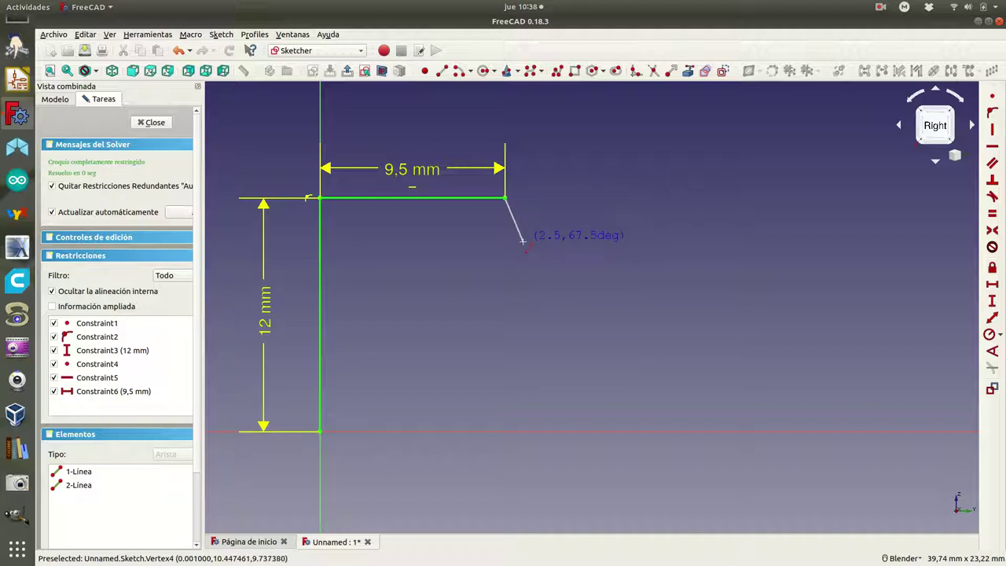
Finish the sloped line down-right and give it a 1 mm horizontal offset
{"action": "left_click", "coordinate": [522, 241]}
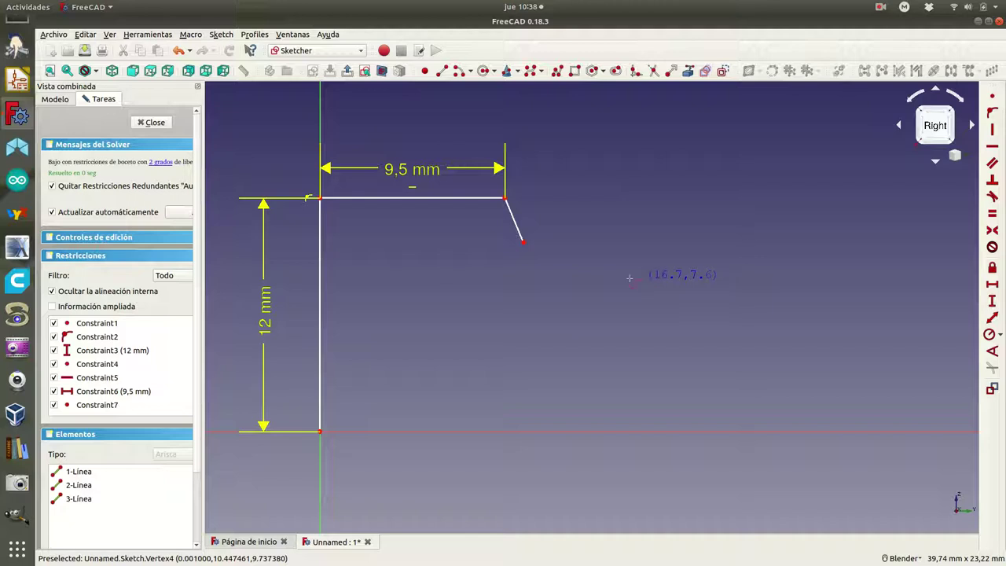
{"action": "right_click", "coordinate": [502, 246]}
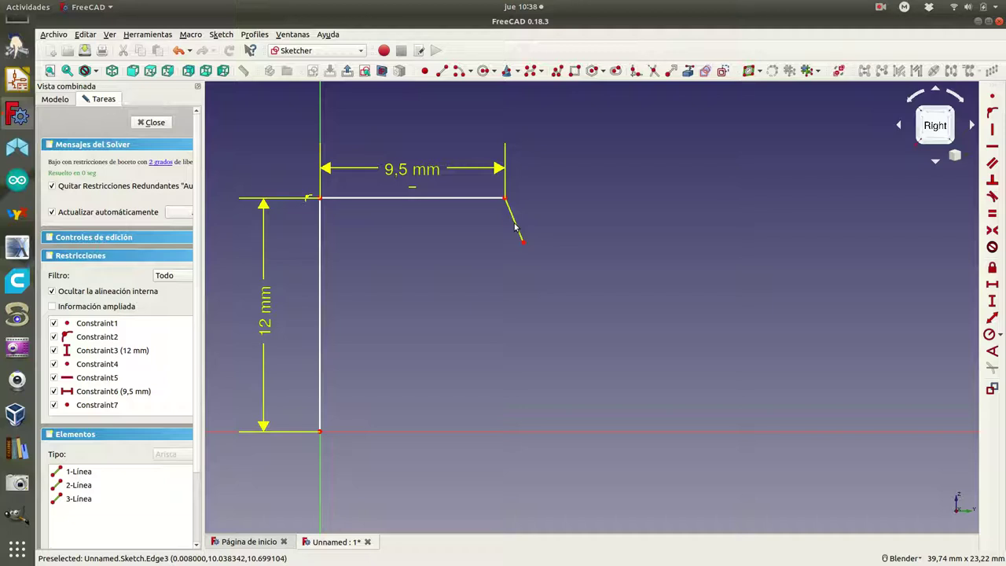
{"action": "left_click", "coordinate": [515, 228]}
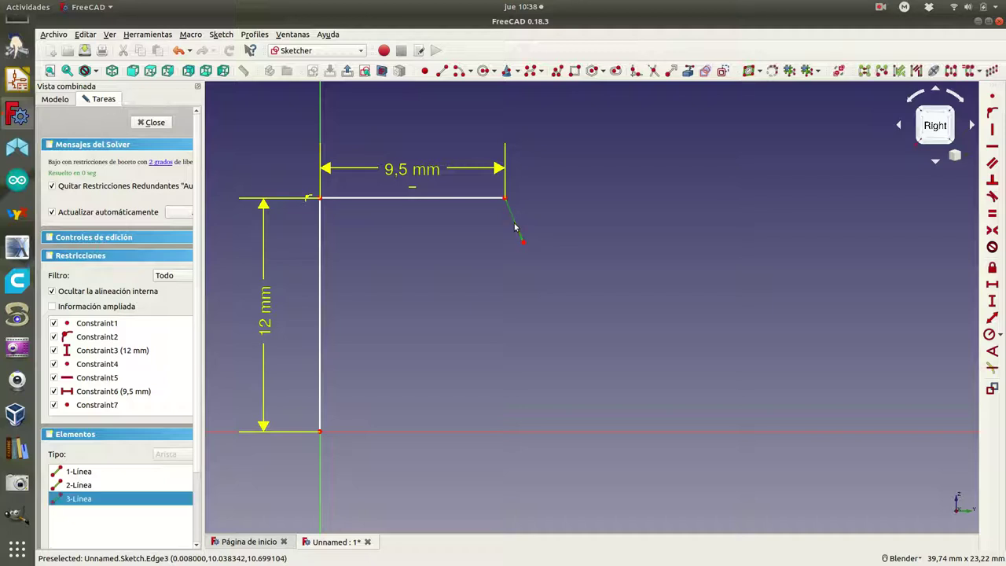
{"action": "left_click", "coordinate": [993, 286]}
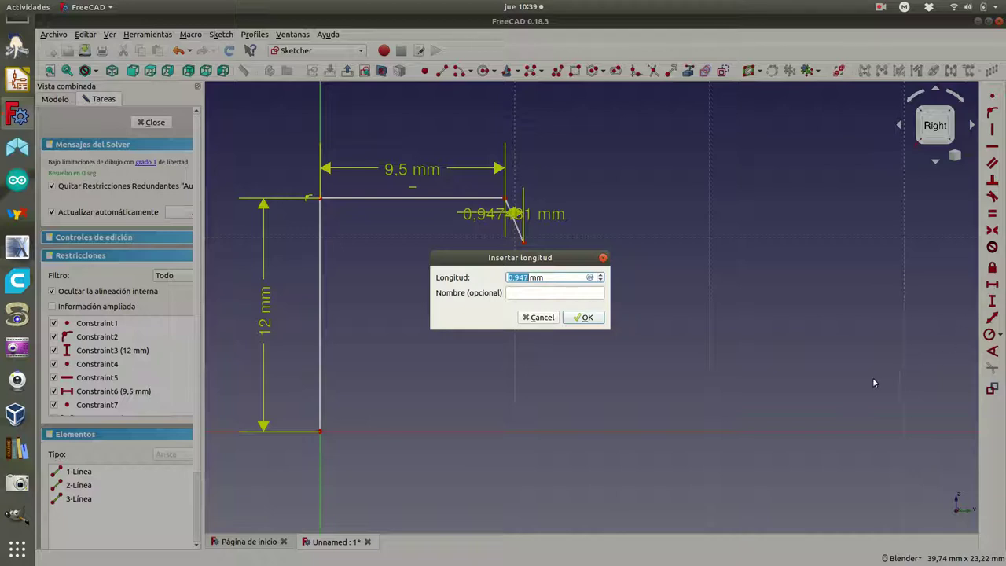
{"action": "type", "text": "1"}
{"action": "left_click", "coordinate": [585, 317]}
{"action": "left_click_drag", "start_coordinate": [512, 214], "coordinate": [524, 126]}
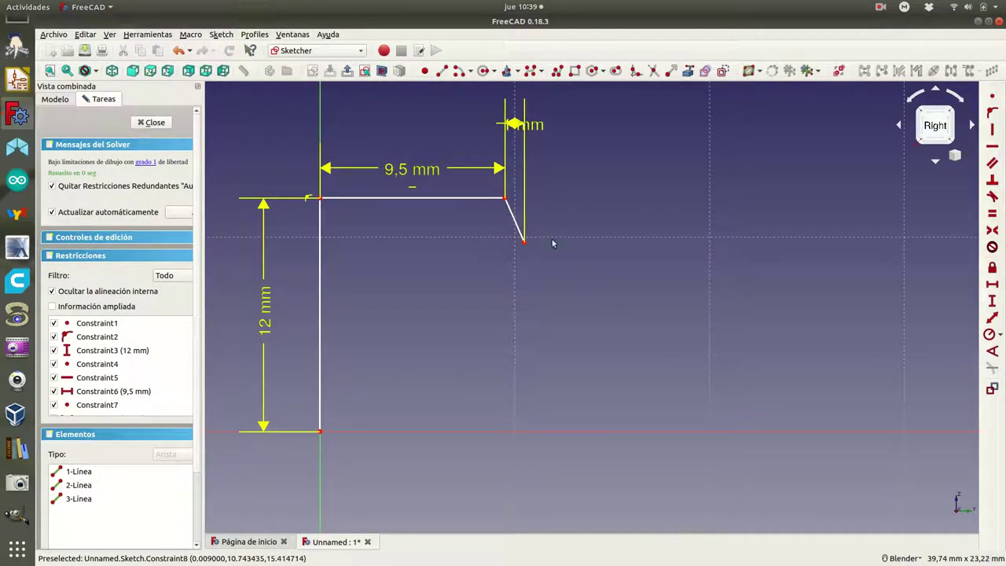
Give the sloped line a 3 mm vertical drop and tidy both dimension labels
{"action": "left_click", "coordinate": [515, 221]}
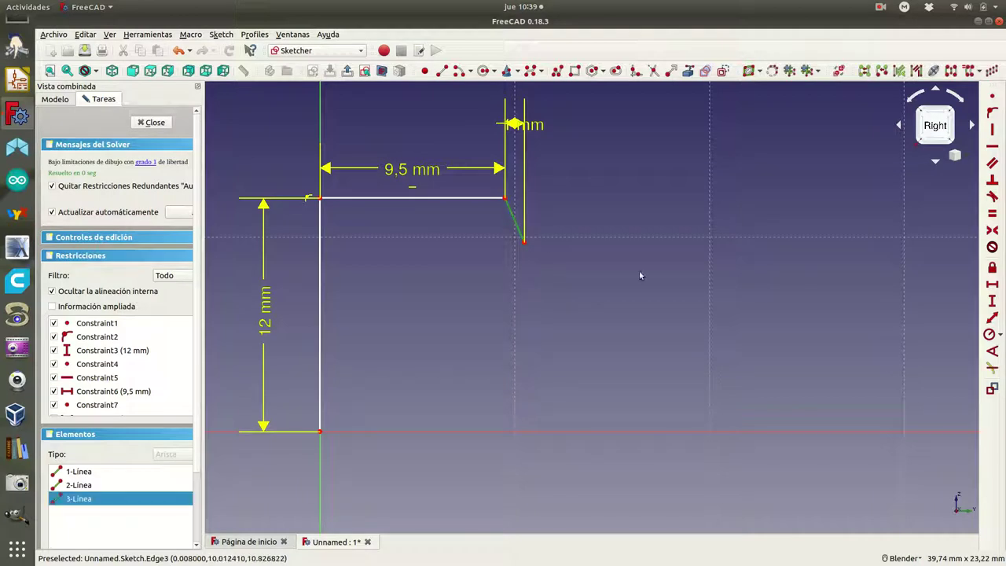
{"action": "left_click", "coordinate": [993, 301]}
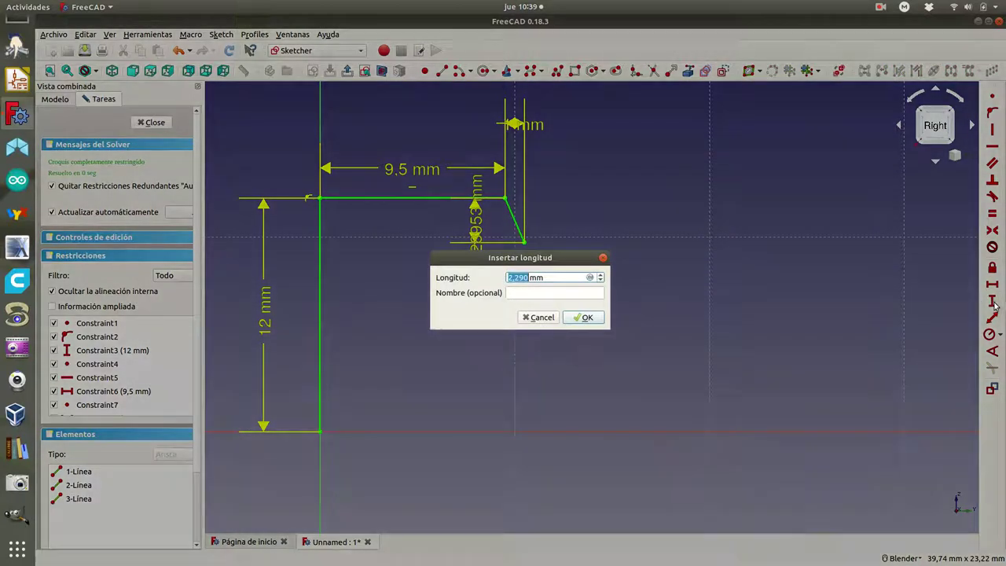
{"action": "type", "text": "3"}
{"action": "left_click", "coordinate": [583, 317]}
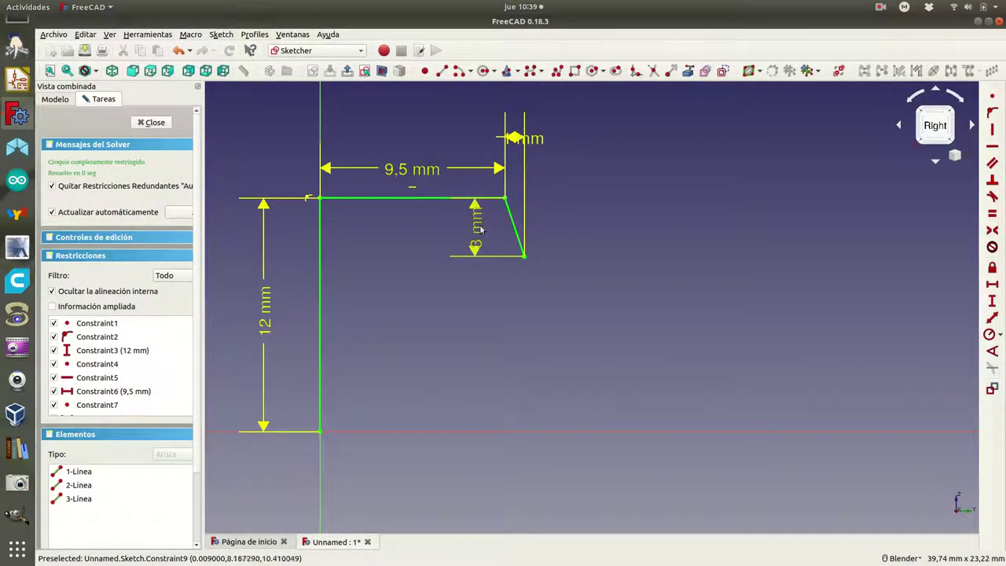
{"action": "left_click_drag", "start_coordinate": [518, 139], "coordinate": [462, 133]}
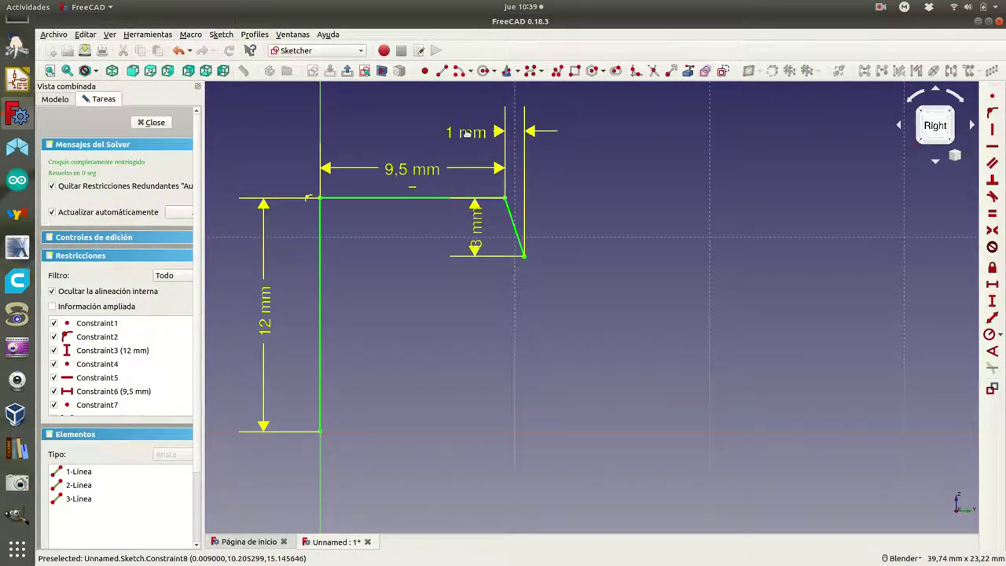
{"action": "mouse_move", "coordinate": [477, 228]}
{"action": "left_mouse_down"}
{"action": "mouse_move", "coordinate": [405, 284]}
{"action": "mouse_move", "coordinate": [418, 280]}
{"action": "left_mouse_up"}
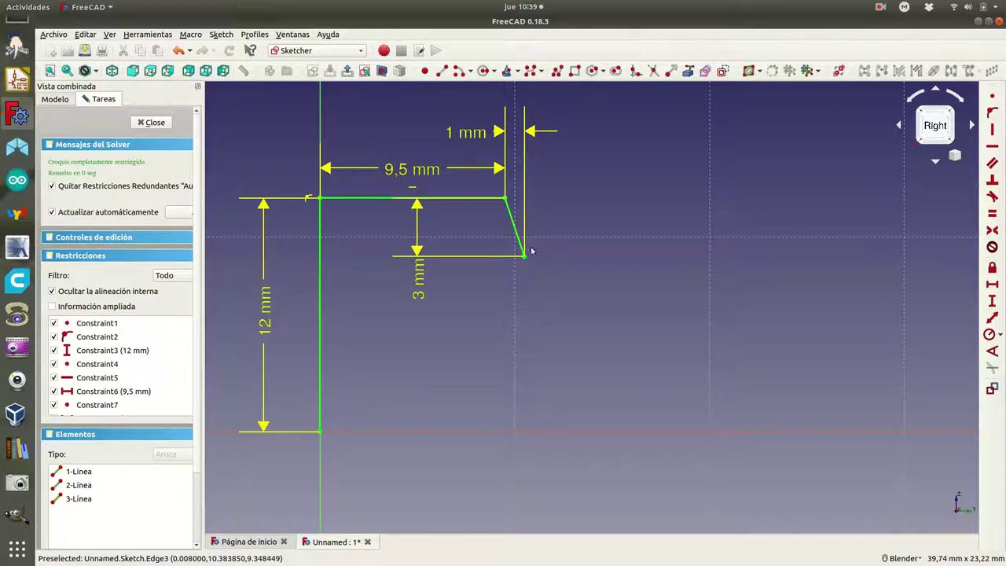
Draw a short horizontal line right from the slope's lower end, constrained to 1 mm
{"action": "left_click", "coordinate": [442, 70]}
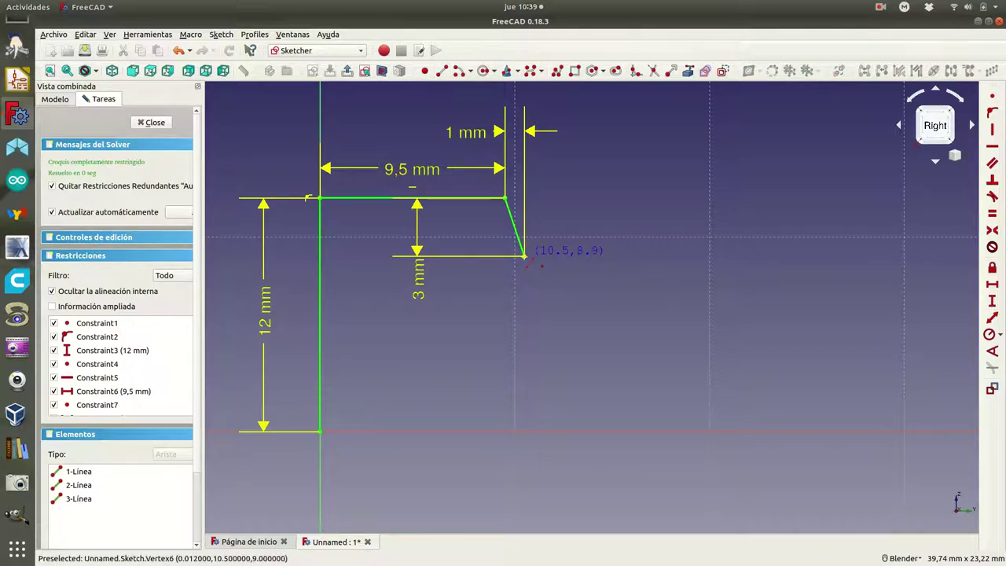
{"action": "left_click", "coordinate": [525, 256]}
{"action": "left_click", "coordinate": [552, 256]}
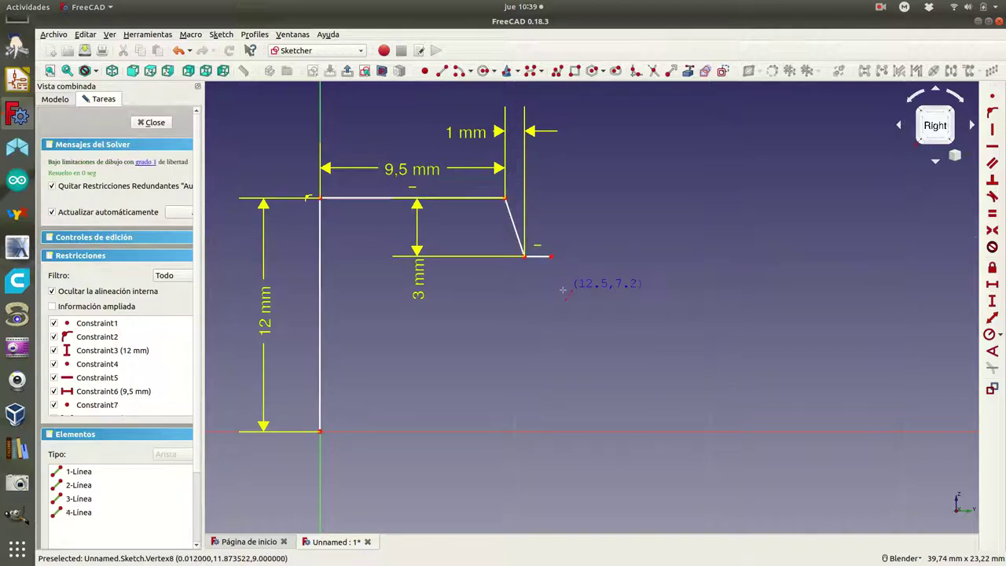
{"action": "left_click", "coordinate": [539, 256]}
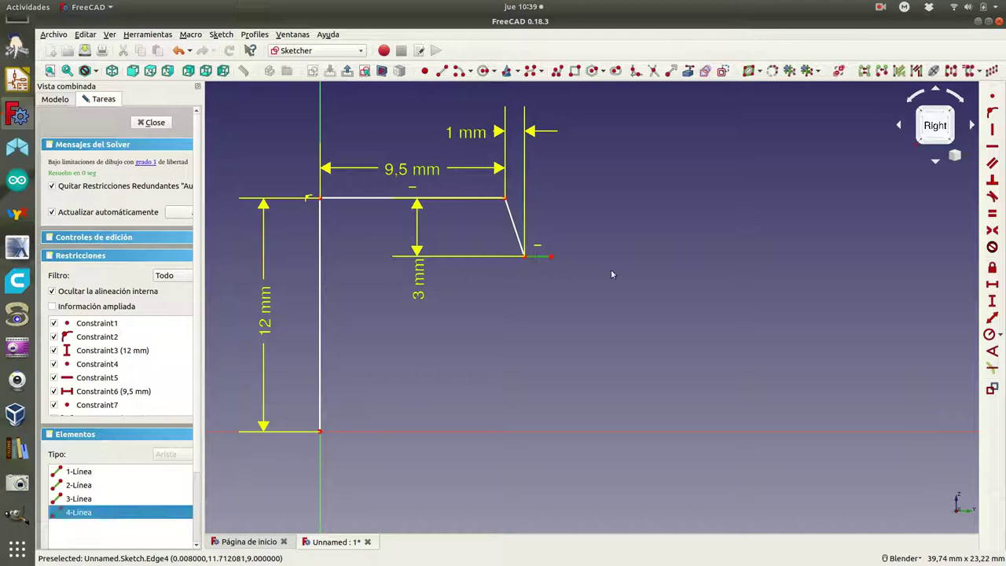
{"action": "left_click", "coordinate": [992, 286]}
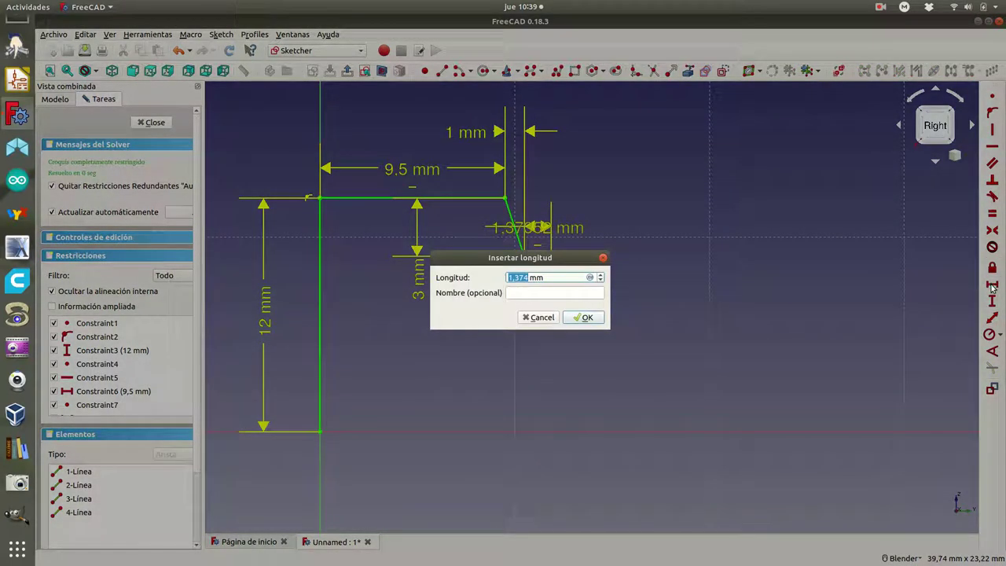
{"action": "type", "text": "1"}
{"action": "left_click", "coordinate": [584, 316]}
{"action": "left_click_drag", "start_coordinate": [526, 229], "coordinate": [491, 283]}
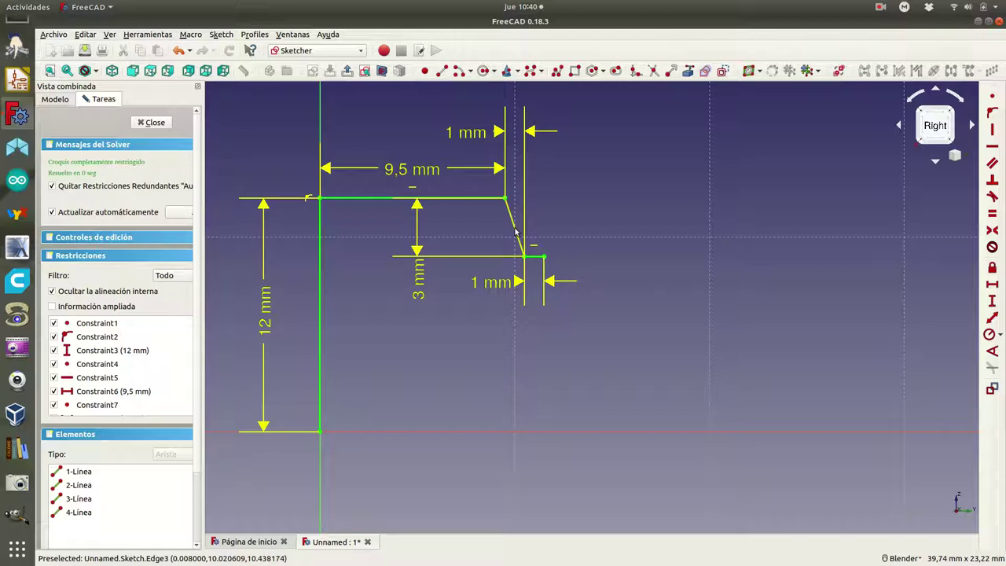
Change the sloped edge's top horizontal offset dimension from 1 mm to 0,5 mm
{"action": "left_click", "coordinate": [515, 230]}
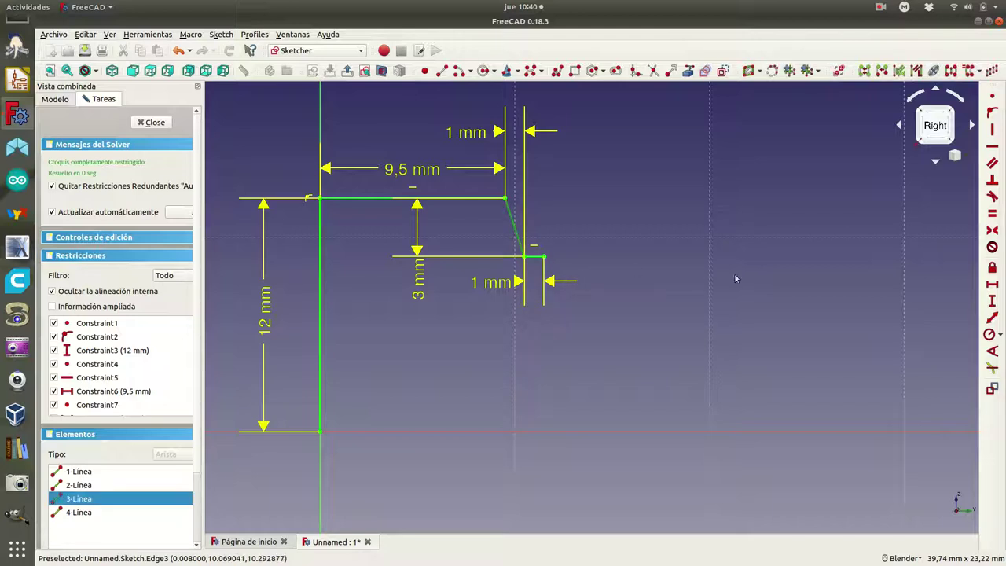
{"action": "double_click", "coordinate": [466, 137]}
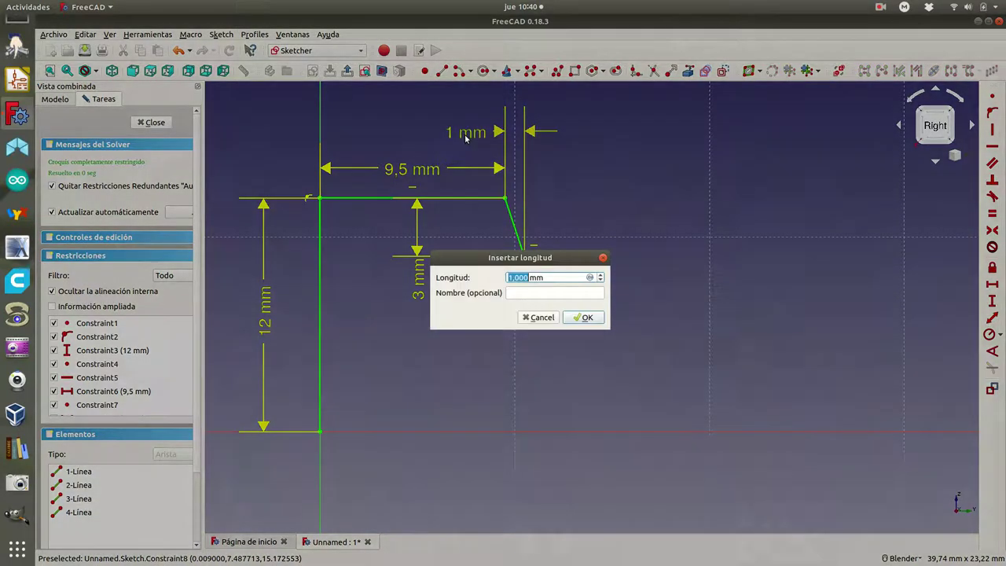
{"action": "type", "text": "0"}
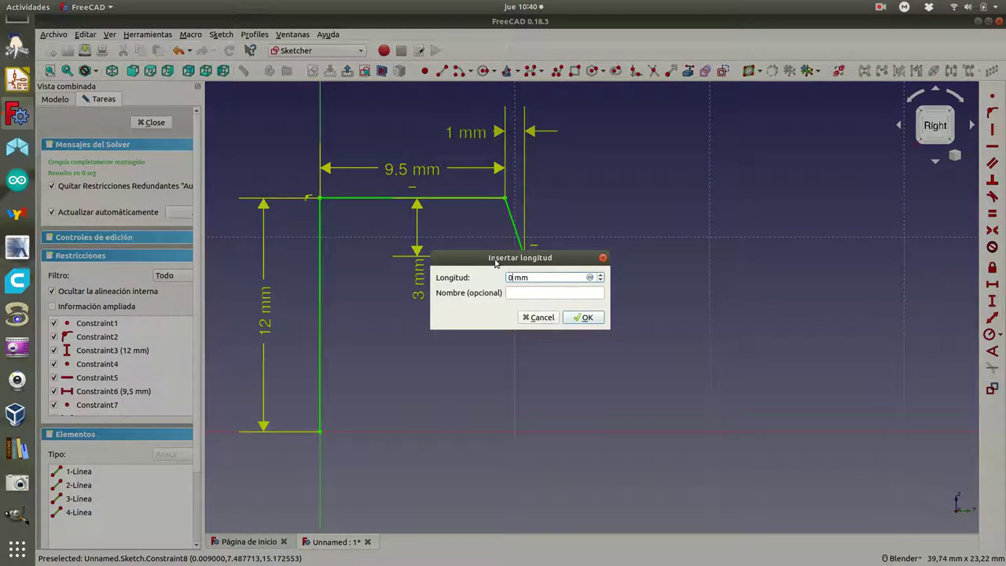
{"action": "type", "text": ",5"}
{"action": "key", "text": "Return"}
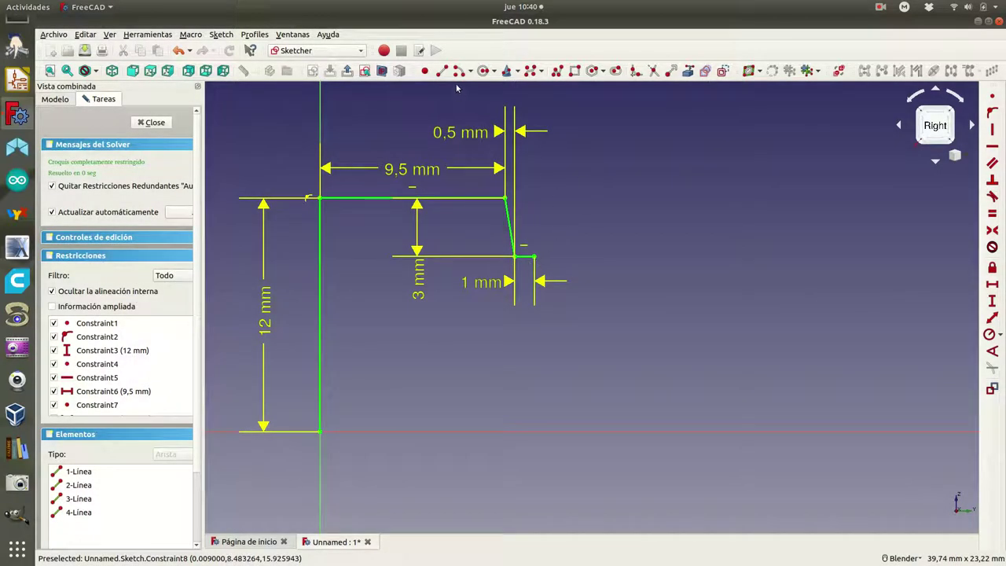
{"action": "left_click", "coordinate": [442, 71]}
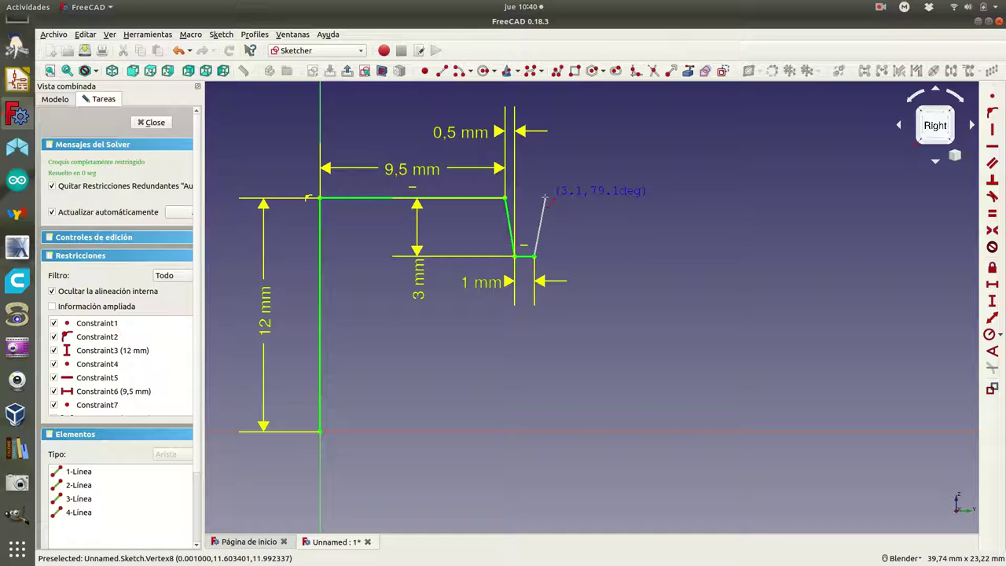
Draw the groove's right sloped side up from the floor, with a 0,5 mm horizontal span
{"action": "left_click", "coordinate": [545, 198]}
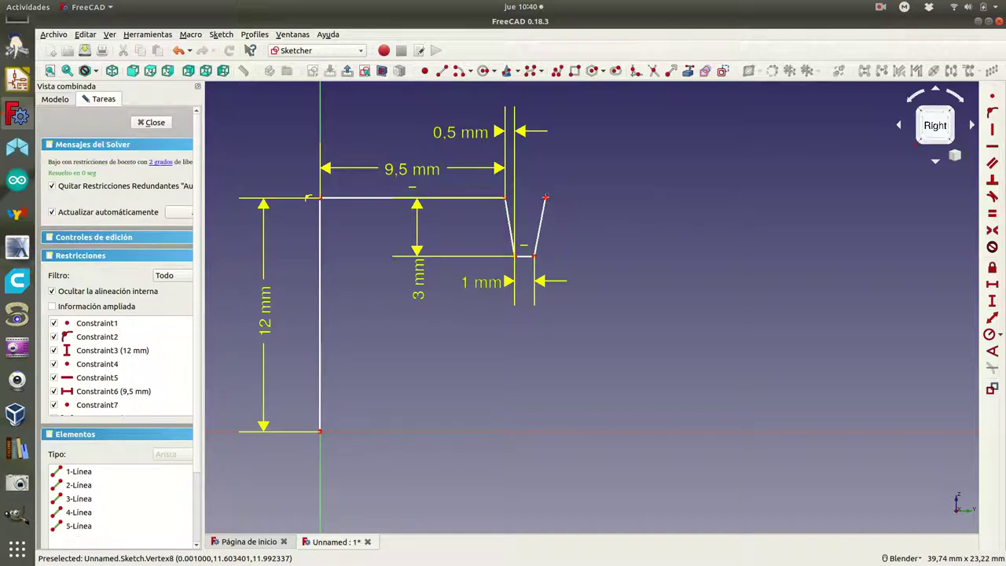
{"action": "right_click", "coordinate": [596, 235]}
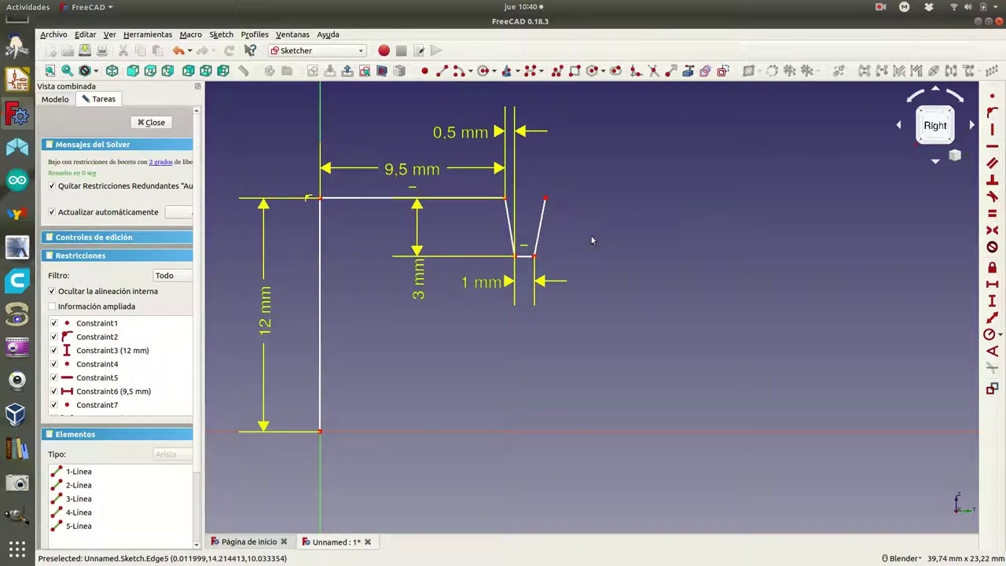
{"action": "left_click", "coordinate": [542, 227]}
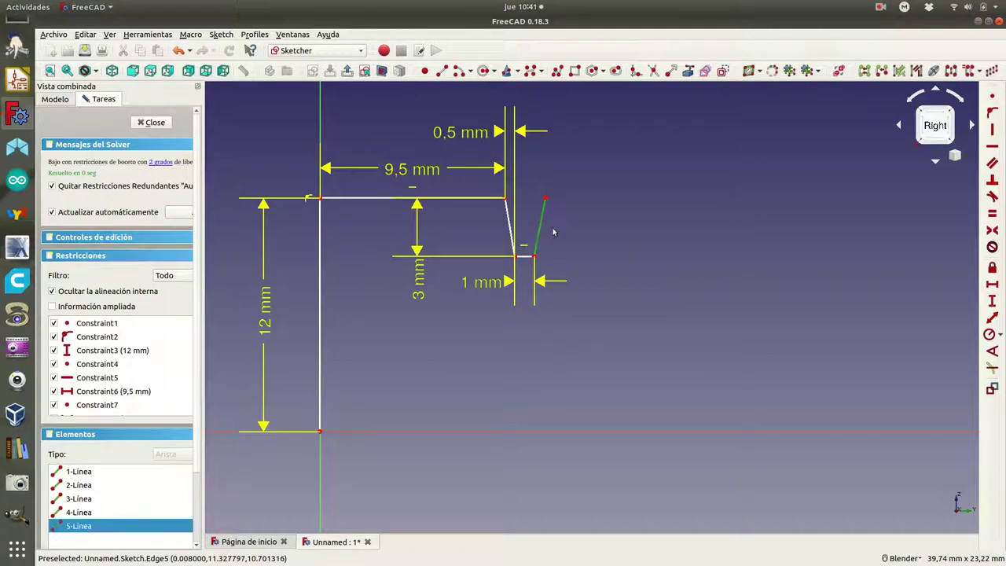
{"action": "left_click", "coordinate": [992, 285]}
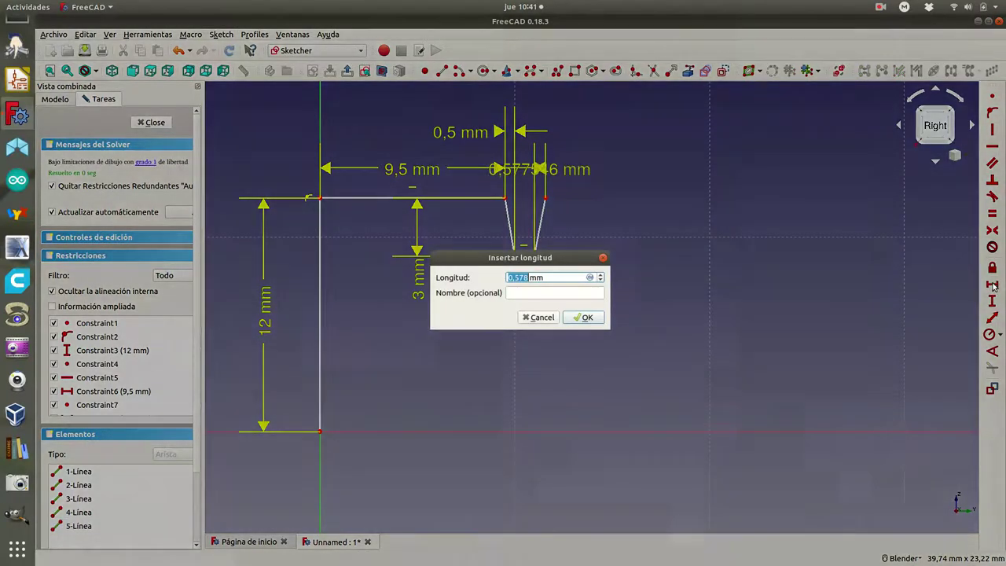
{"action": "type", "text": "0,5"}
{"action": "key", "text": "Return"}
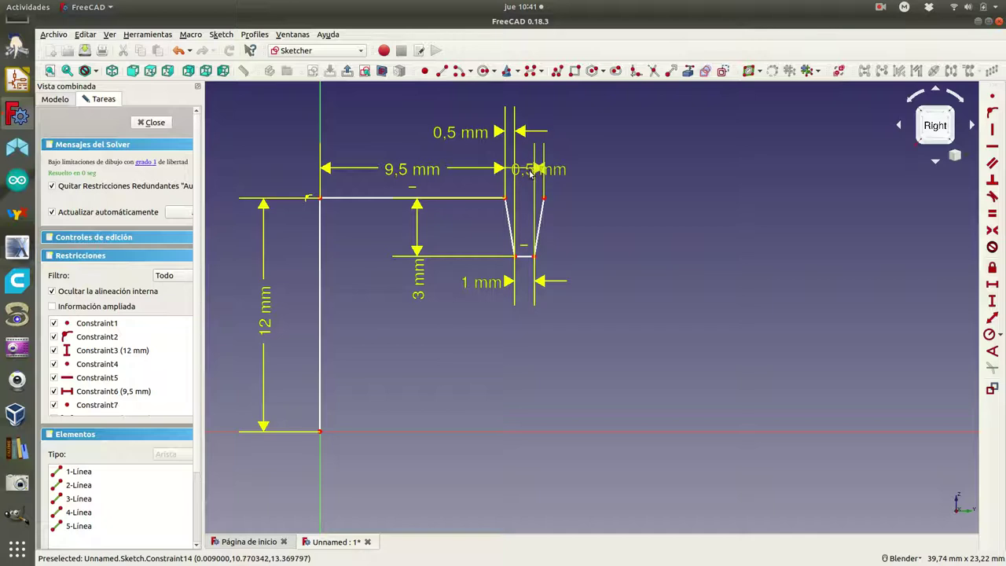
{"action": "left_click_drag", "start_coordinate": [532, 173], "coordinate": [585, 124]}
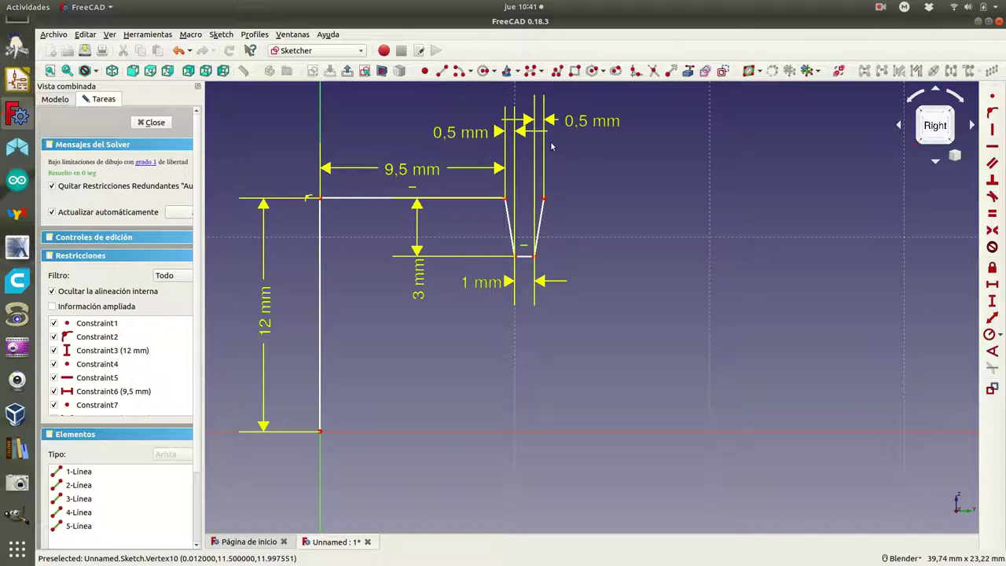
Constrain the right sloped side to a 3 mm height and move its label aside
{"action": "left_click", "coordinate": [540, 220]}
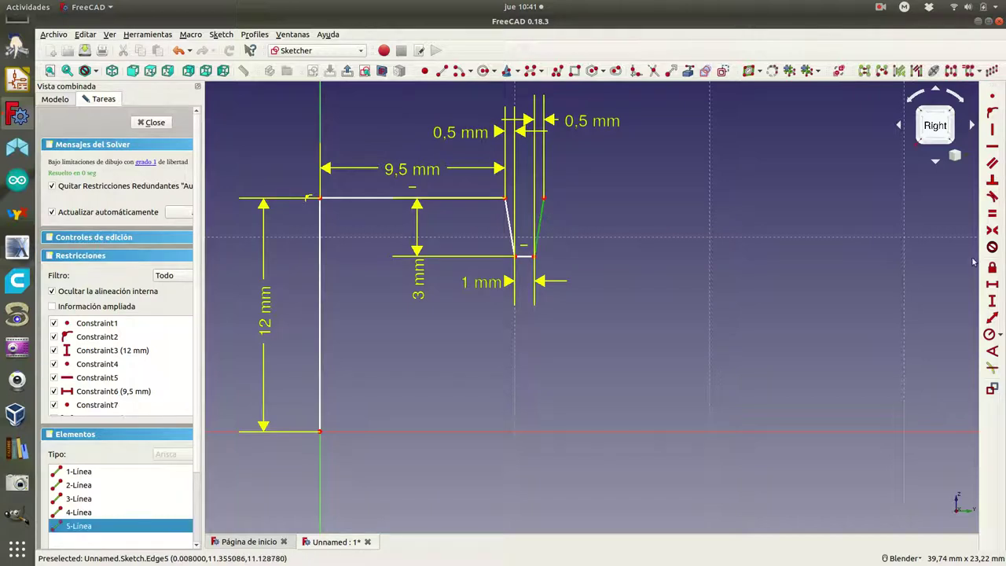
{"action": "left_click", "coordinate": [994, 302]}
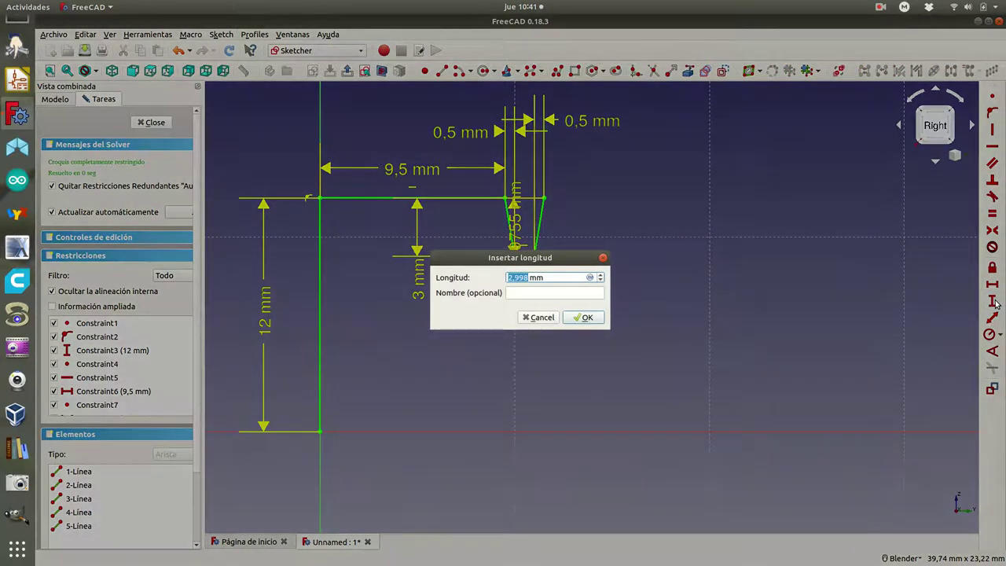
{"action": "type", "text": "3"}
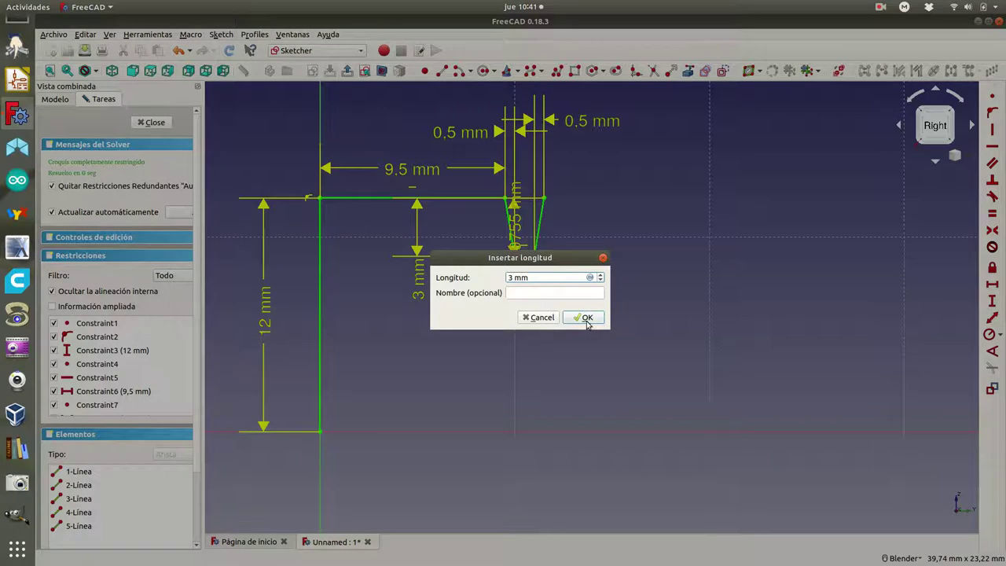
{"action": "left_click", "coordinate": [586, 317]}
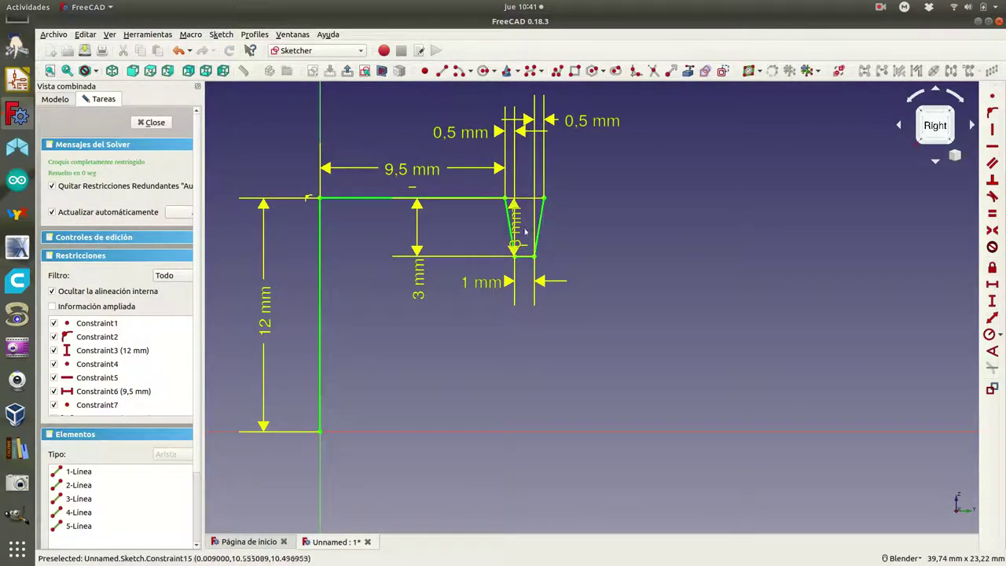
{"action": "mouse_move", "coordinate": [527, 232]}
{"action": "left_mouse_down"}
{"action": "mouse_move", "coordinate": [605, 224]}
{"action": "mouse_move", "coordinate": [594, 297]}
{"action": "left_mouse_up"}
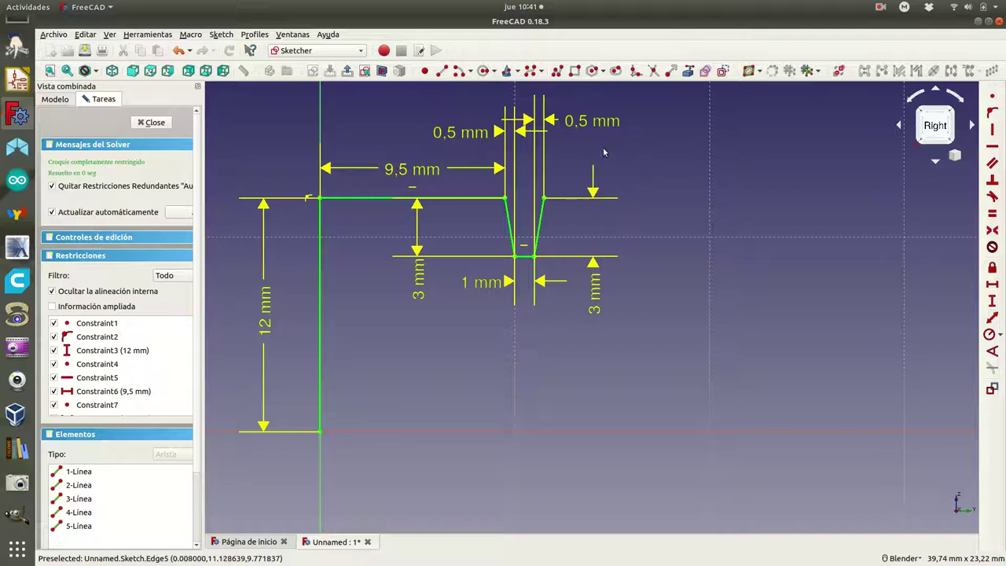
Draw a horizontal line right from the groove's top-right corner, constrained to 9,5 mm
{"action": "left_click", "coordinate": [441, 71]}
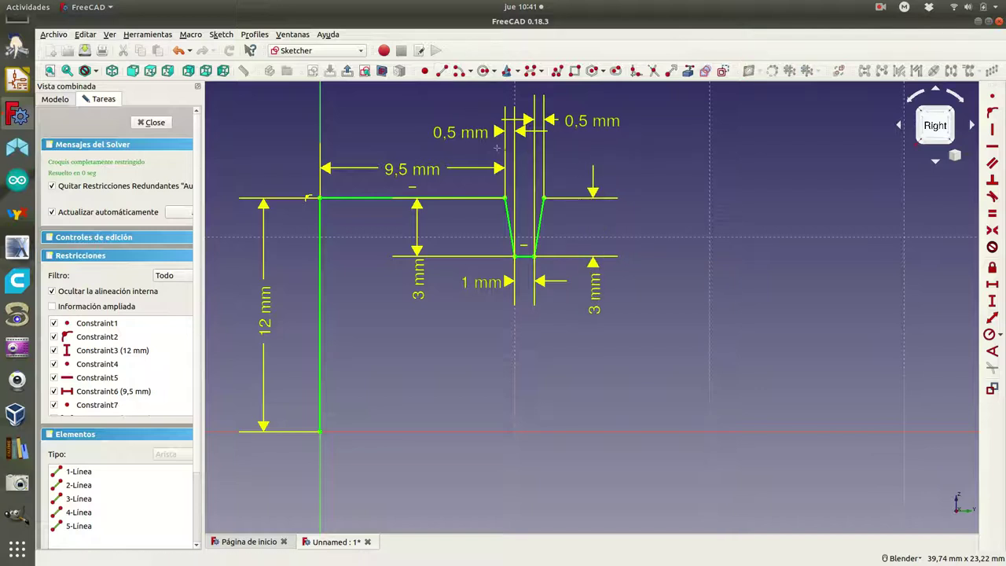
{"action": "left_click", "coordinate": [545, 198]}
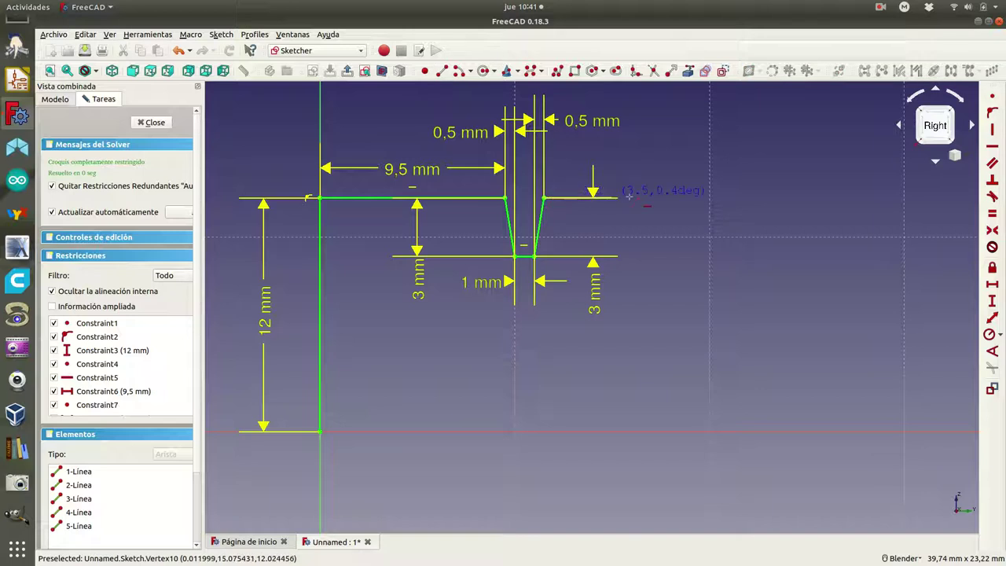
{"action": "left_click", "coordinate": [735, 197]}
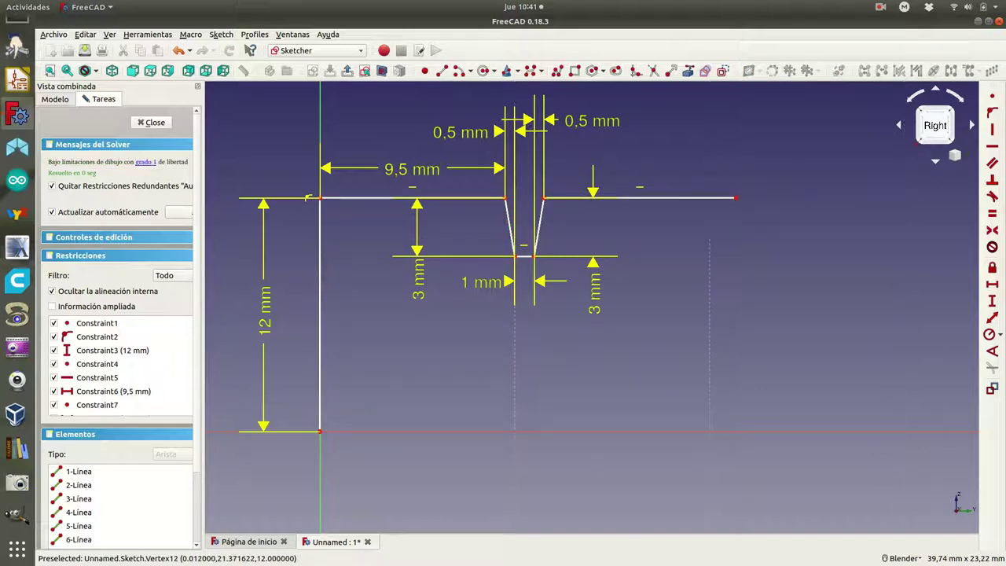
{"action": "left_click", "coordinate": [684, 198]}
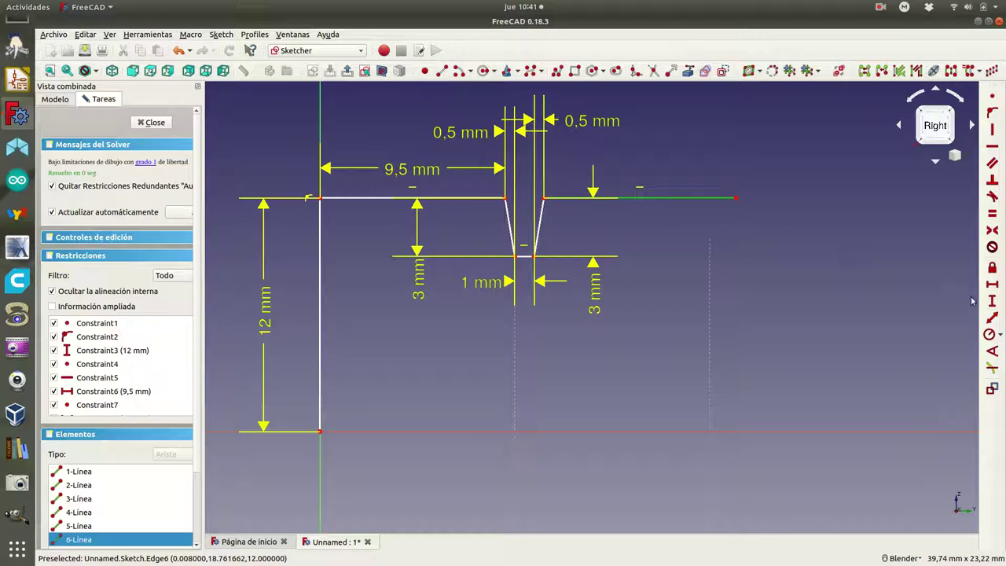
{"action": "left_click", "coordinate": [992, 286]}
{"action": "type", "text": "9,5"}
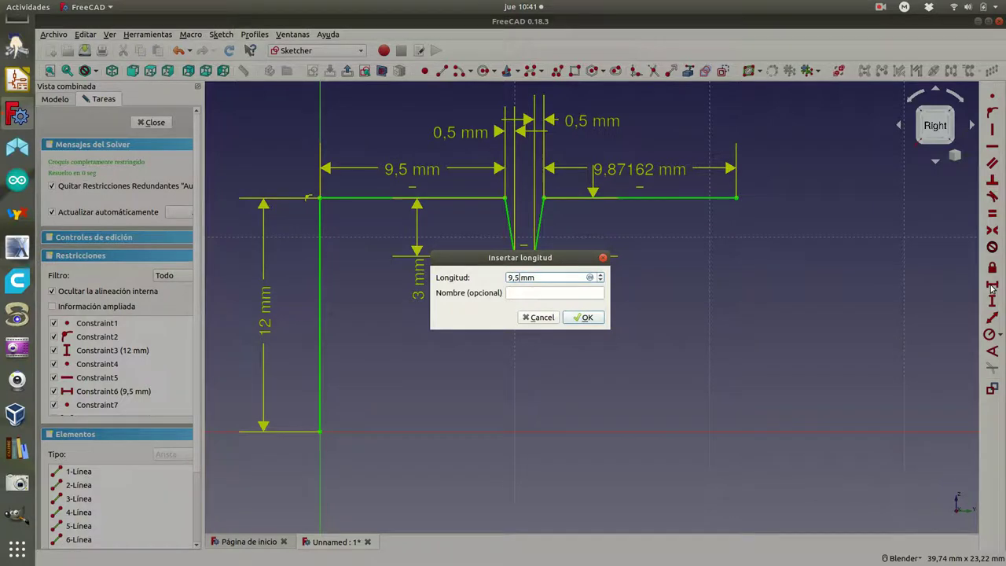
{"action": "key", "text": "Return"}
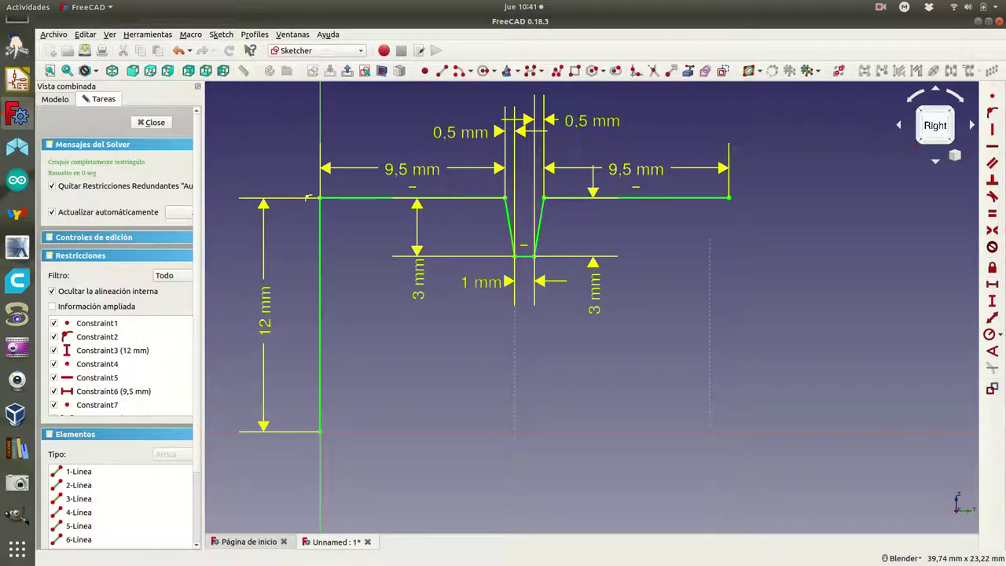
Add the right edge down to the X axis and the bottom edge back to the origin, then exit the sketch
{"action": "left_click", "coordinate": [442, 71]}
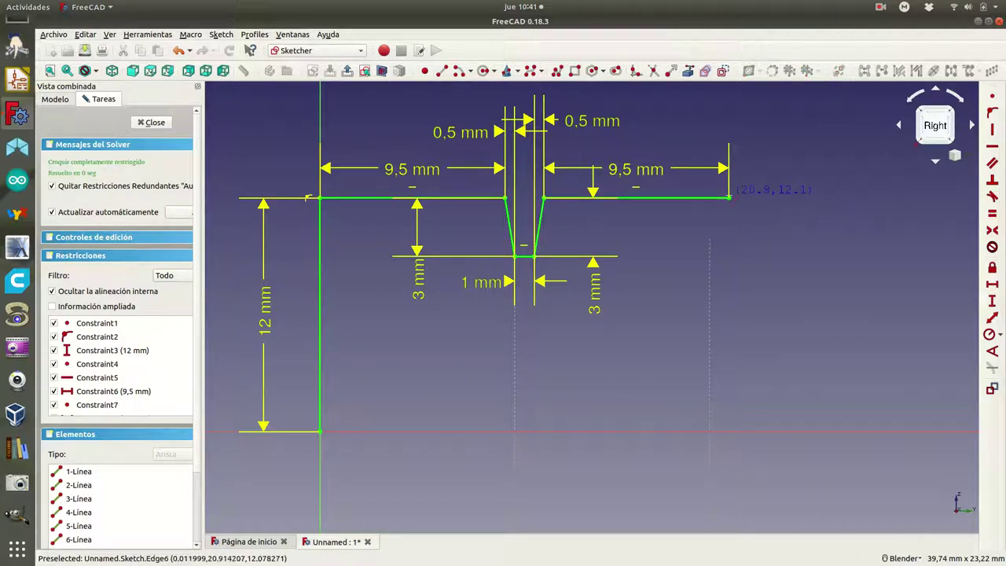
{"action": "left_click", "coordinate": [730, 198]}
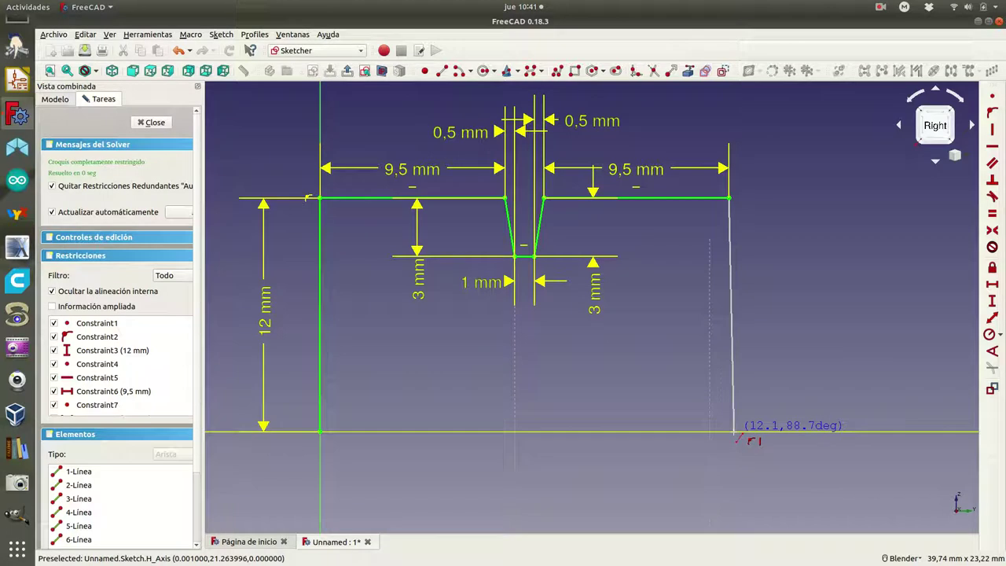
{"action": "left_click", "coordinate": [732, 432]}
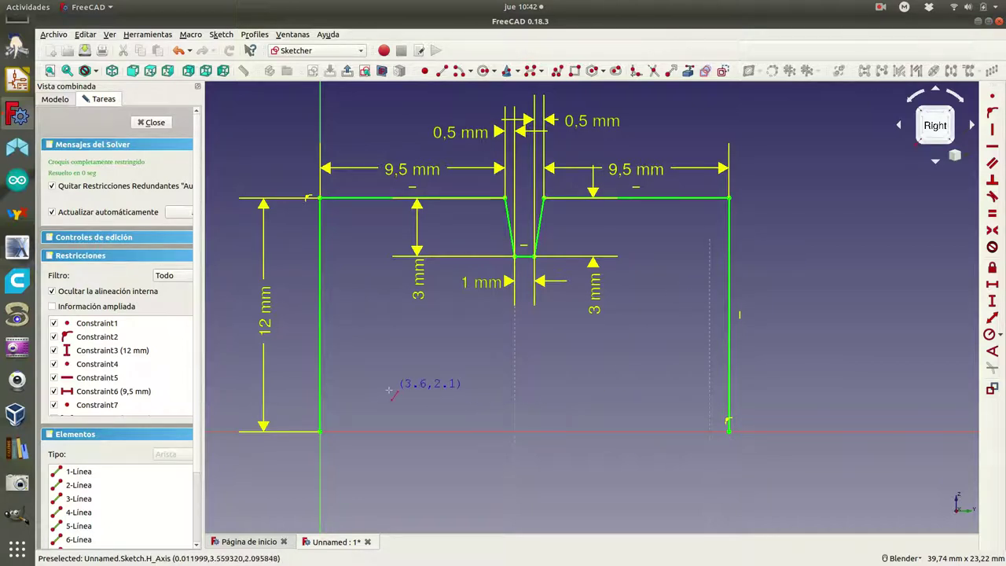
{"action": "left_click", "coordinate": [729, 431]}
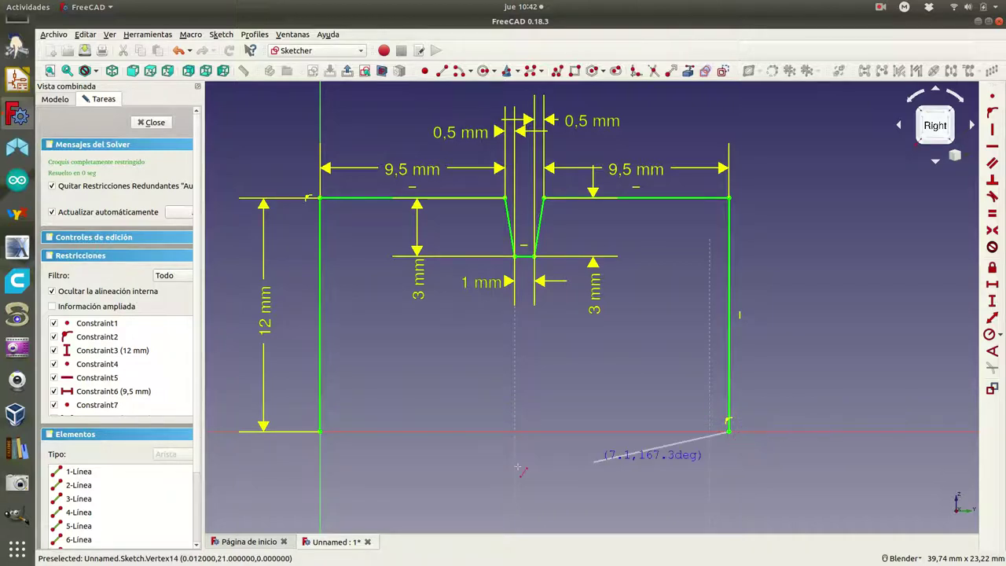
{"action": "left_click", "coordinate": [319, 431]}
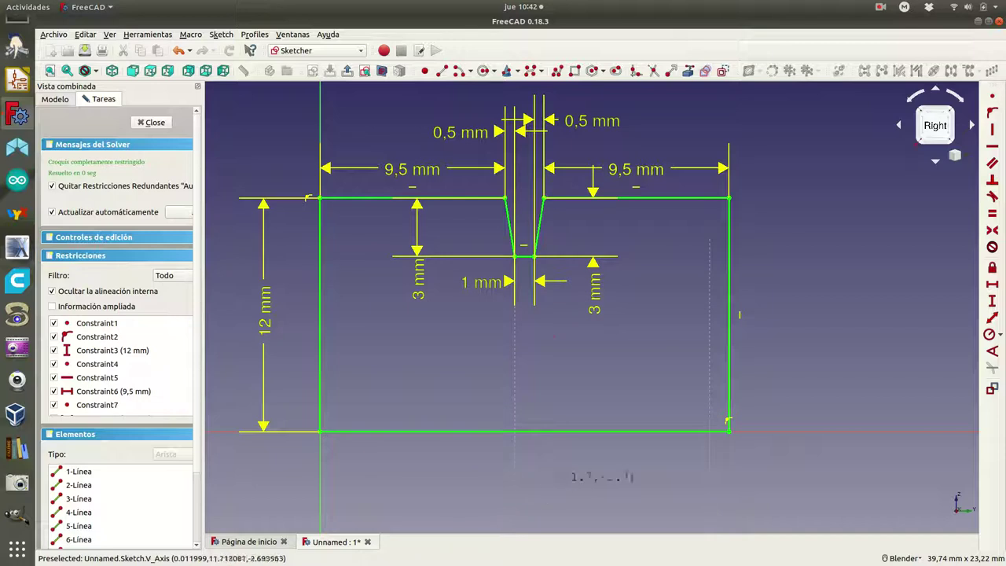
{"action": "key", "text": "Escape"}
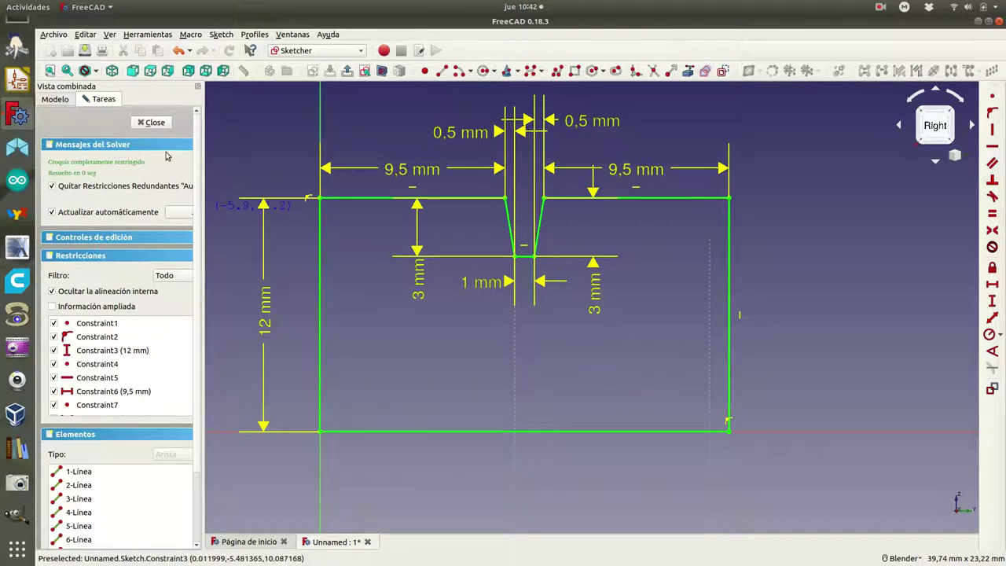
{"action": "left_click", "coordinate": [151, 123]}
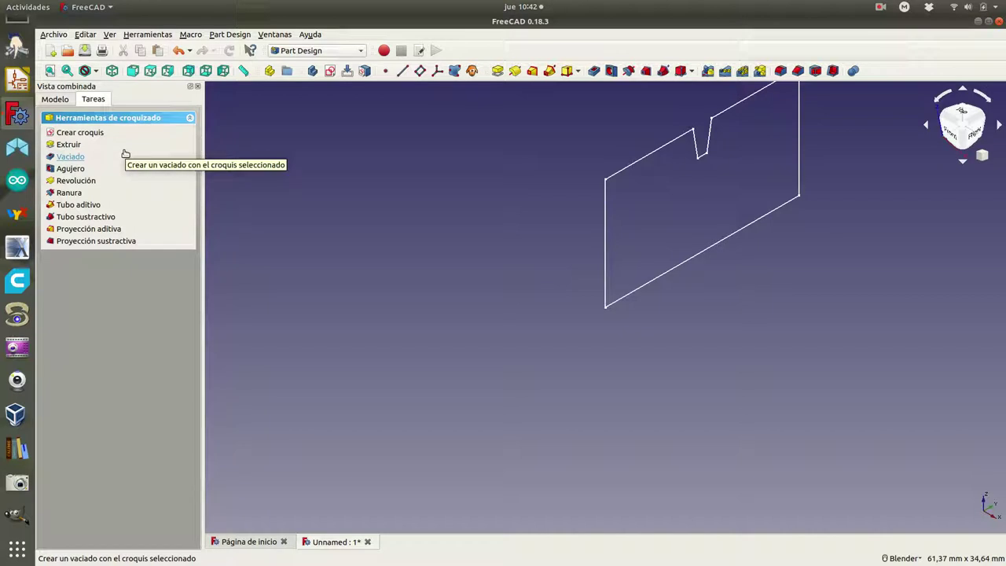
Pad the profile 45 mm into a solid inside a new Body, then expand it in the model tree
{"action": "left_click", "coordinate": [68, 144]}
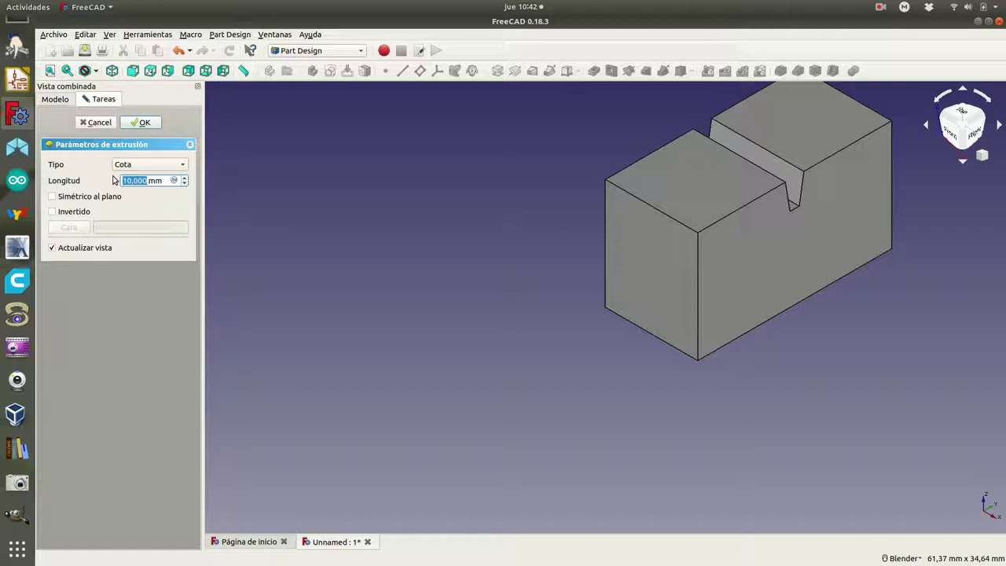
{"action": "type", "text": "45"}
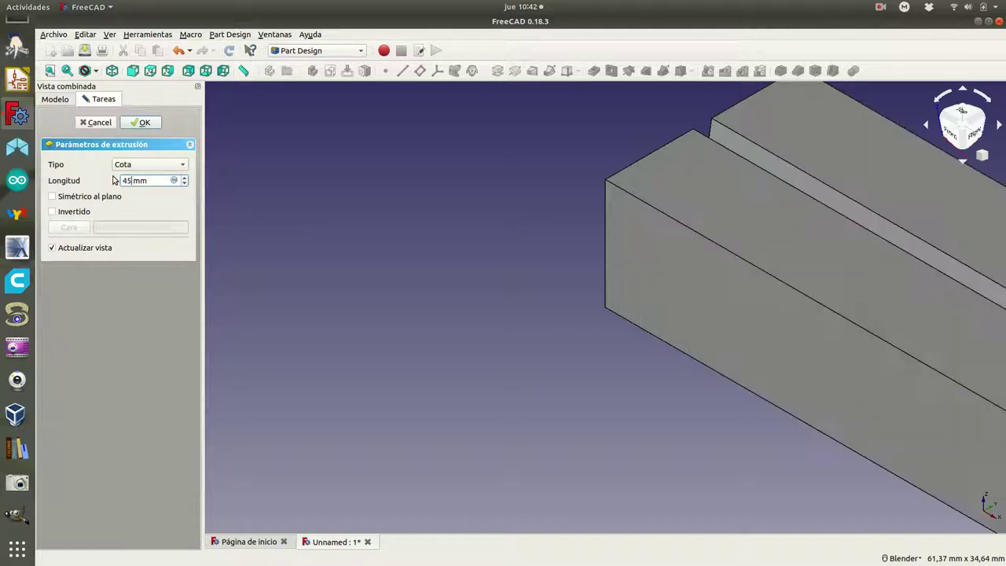
{"action": "scroll", "coordinate": [306, 226], "scroll_direction": "down", "scroll_amount": 3}
{"action": "scroll", "coordinate": [305, 226], "scroll_direction": "down", "scroll_amount": 2}
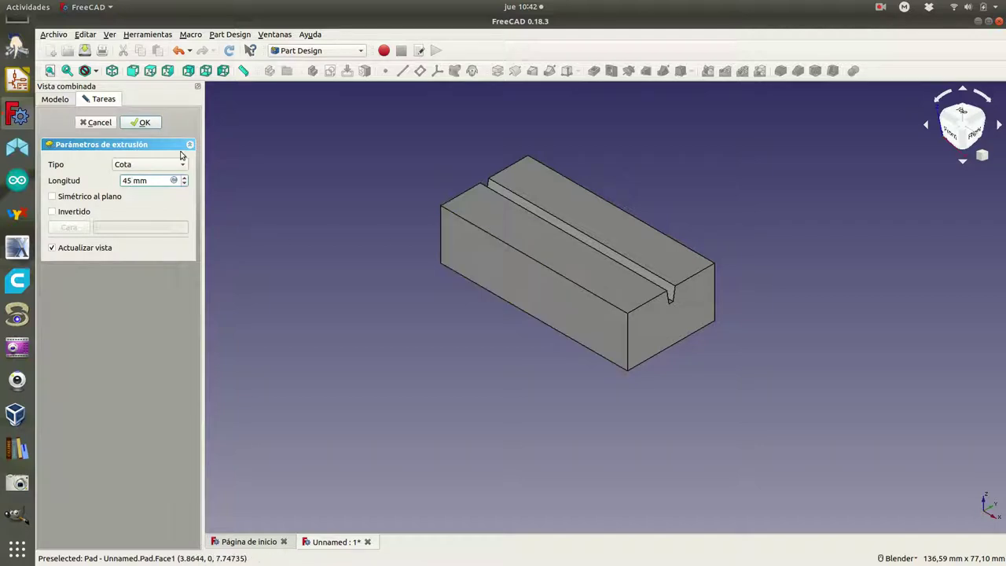
{"action": "left_click", "coordinate": [140, 124]}
{"action": "left_click", "coordinate": [79, 136]}
{"action": "left_click", "coordinate": [58, 99]}
{"action": "left_click", "coordinate": [62, 162]}
Rename the pad's sketch to 'contorno'
{"action": "left_click", "coordinate": [98, 172]}
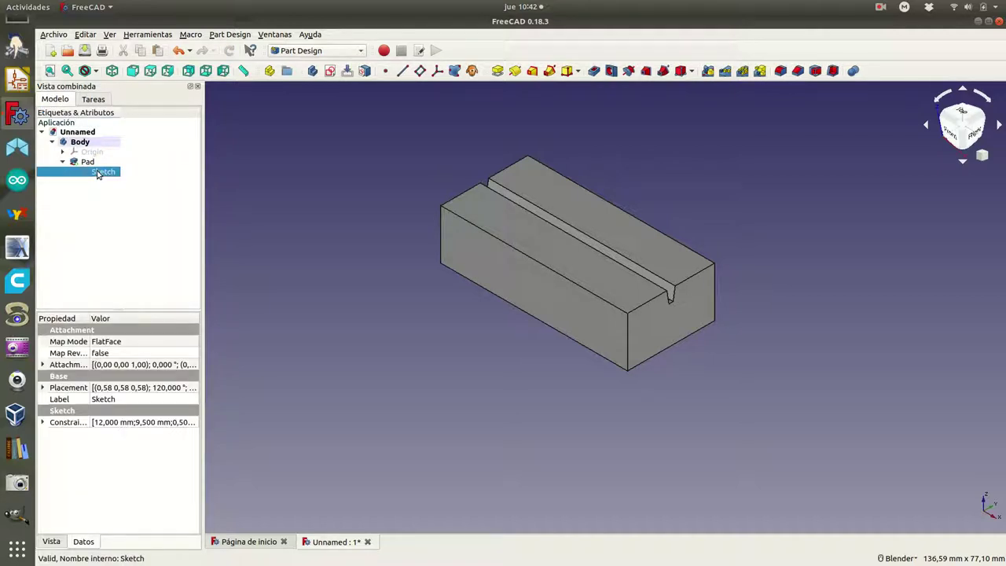
{"action": "right_click", "coordinate": [98, 173]}
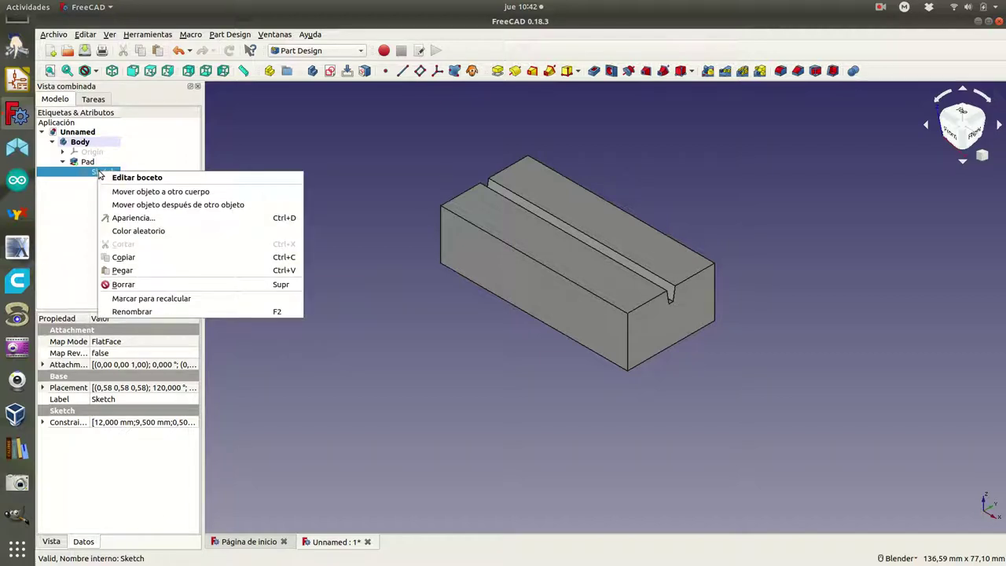
{"action": "left_click", "coordinate": [160, 312]}
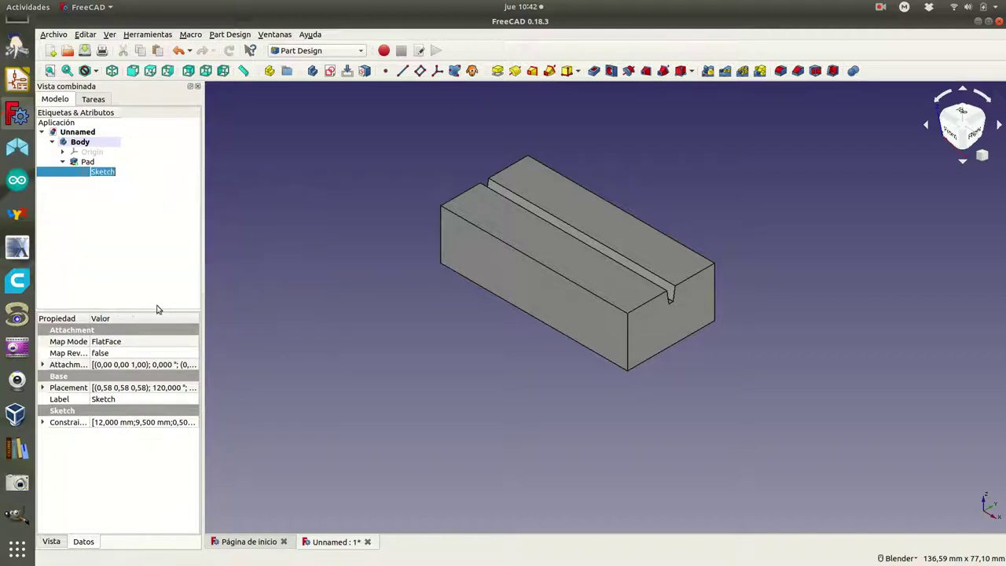
{"action": "type", "text": "conto"}
{"action": "type", "text": "rno"}
Rename the pad feature to 'pieza_base'
{"action": "left_click", "coordinate": [88, 163]}
{"action": "right_click", "coordinate": [88, 165]}
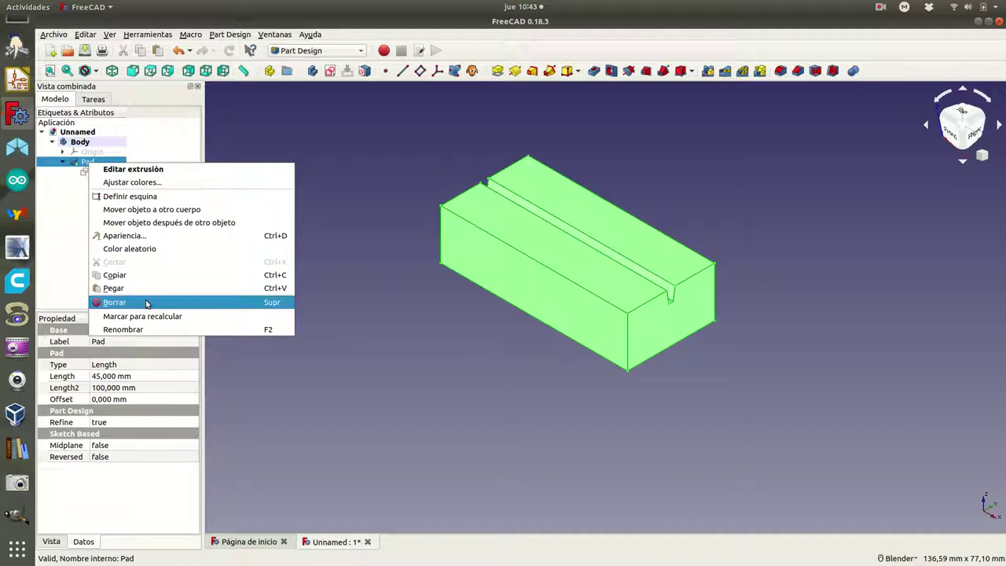
{"action": "left_click", "coordinate": [139, 329]}
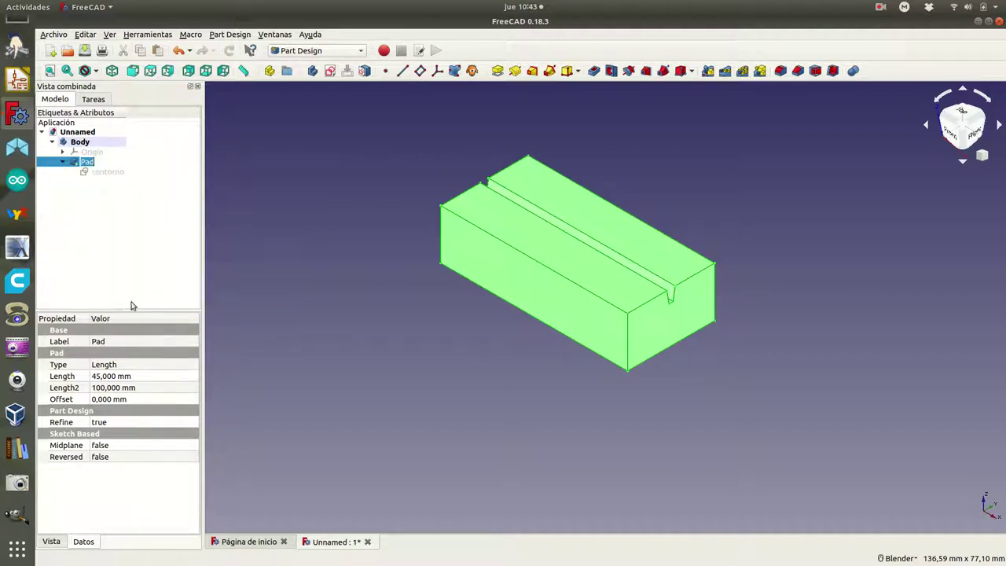
{"action": "type", "text": "Peza_"}
{"action": "type", "text": "base"}
{"action": "key", "text": "Return"}
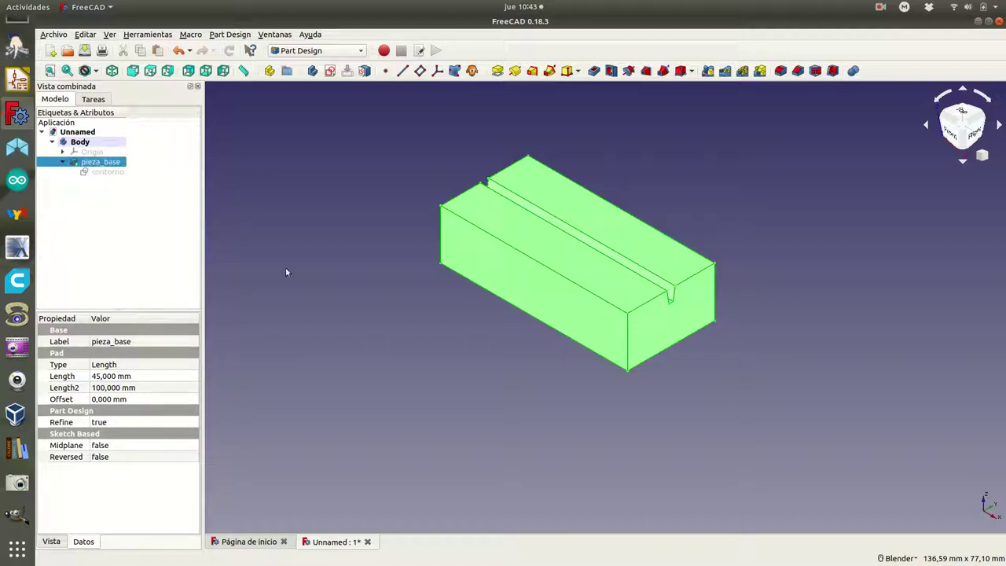
{"action": "left_click", "coordinate": [286, 272]}
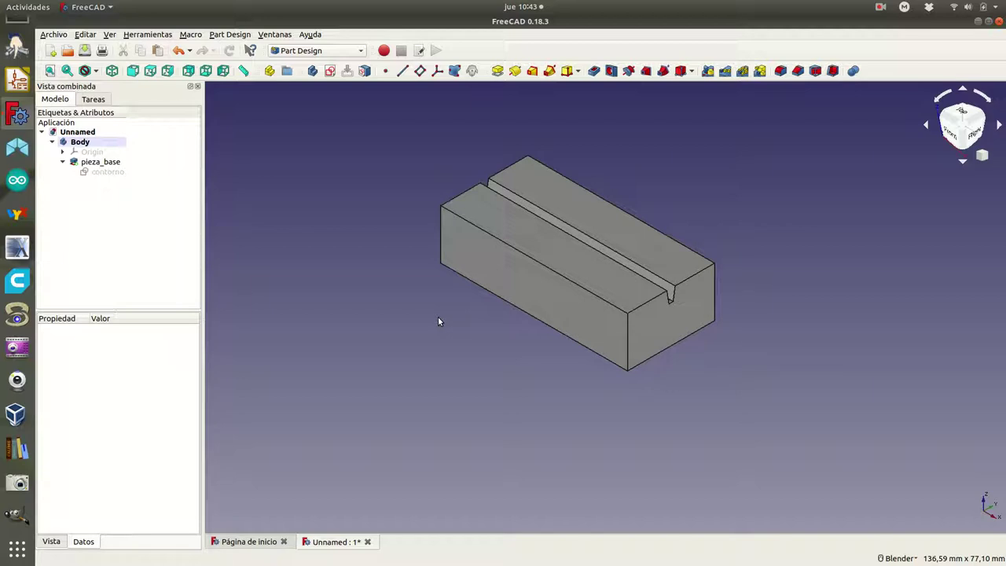
Create a new sketch attached to the rear face of the pieza_base block
{"action": "mouse_move", "coordinate": [439, 334]}
{"action": "middle_mouse_down"}
{"action": "mouse_move", "coordinate": [490, 265]}
{"action": "mouse_move", "coordinate": [499, 220]}
{"action": "middle_mouse_up"}
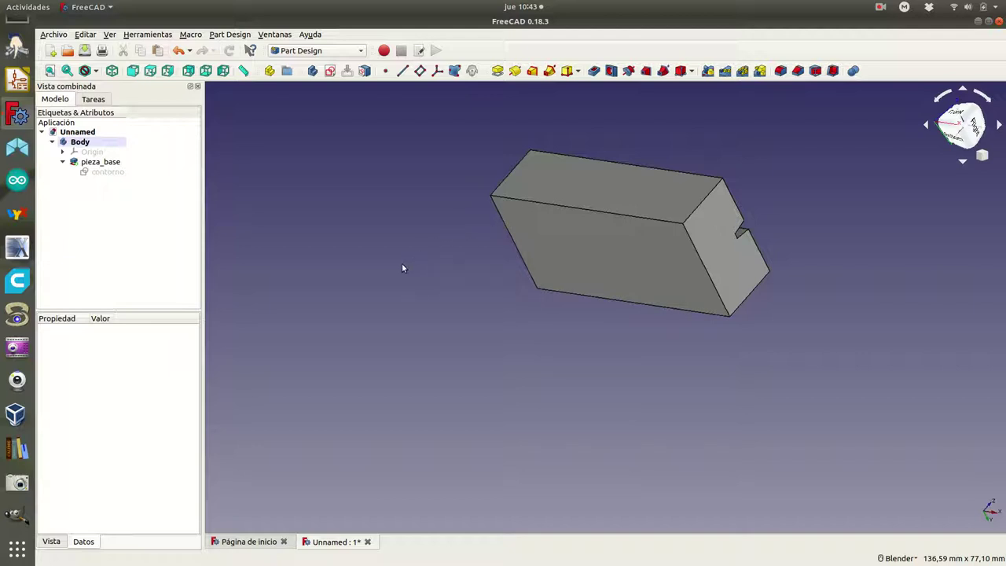
{"action": "left_click", "coordinate": [588, 255]}
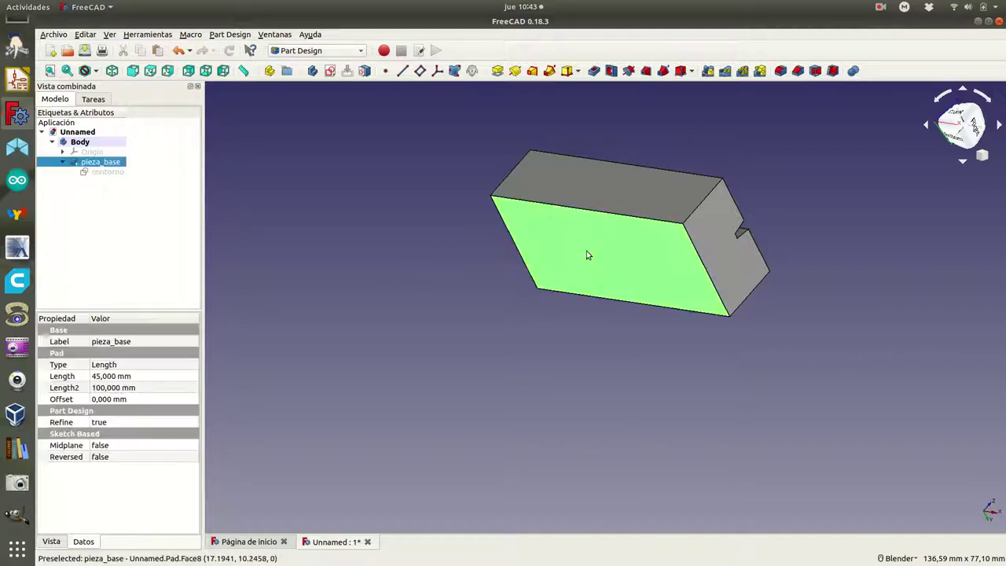
{"action": "left_click", "coordinate": [94, 100]}
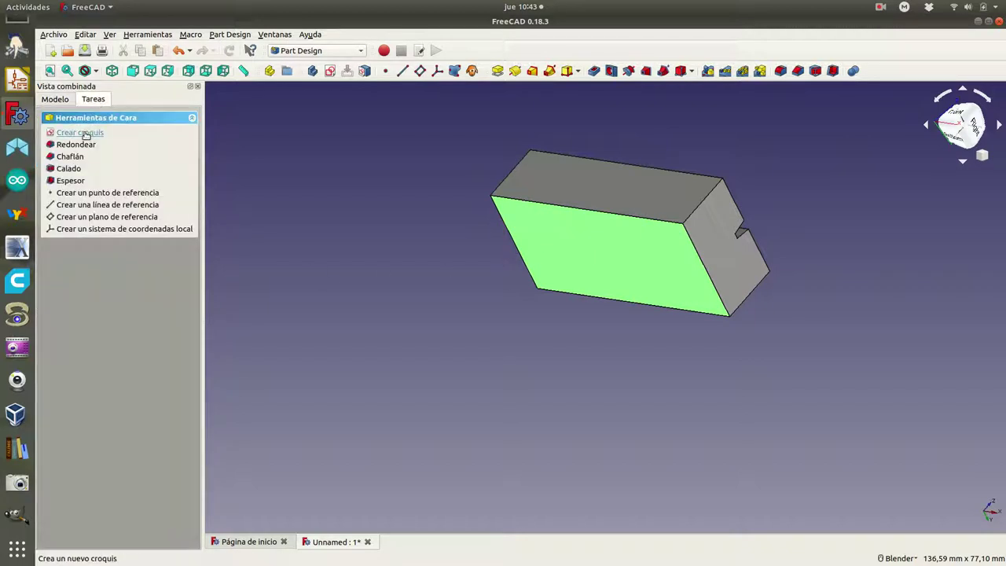
{"action": "left_click", "coordinate": [83, 133]}
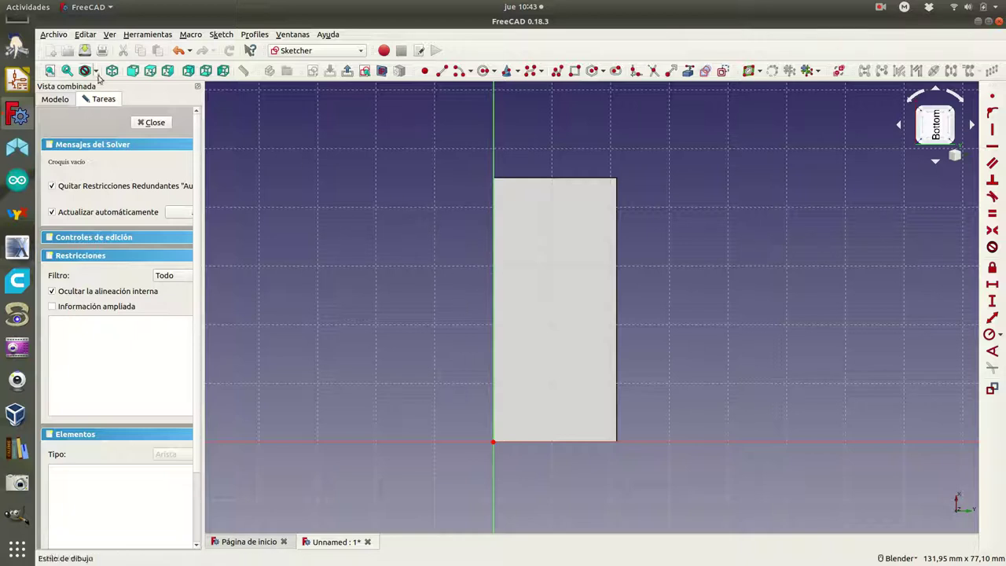
In wireframe view, draw a roughly 7 mm circle over the groove, right of the vertical axis
{"action": "left_click", "coordinate": [94, 70]}
{"action": "left_click", "coordinate": [116, 126]}
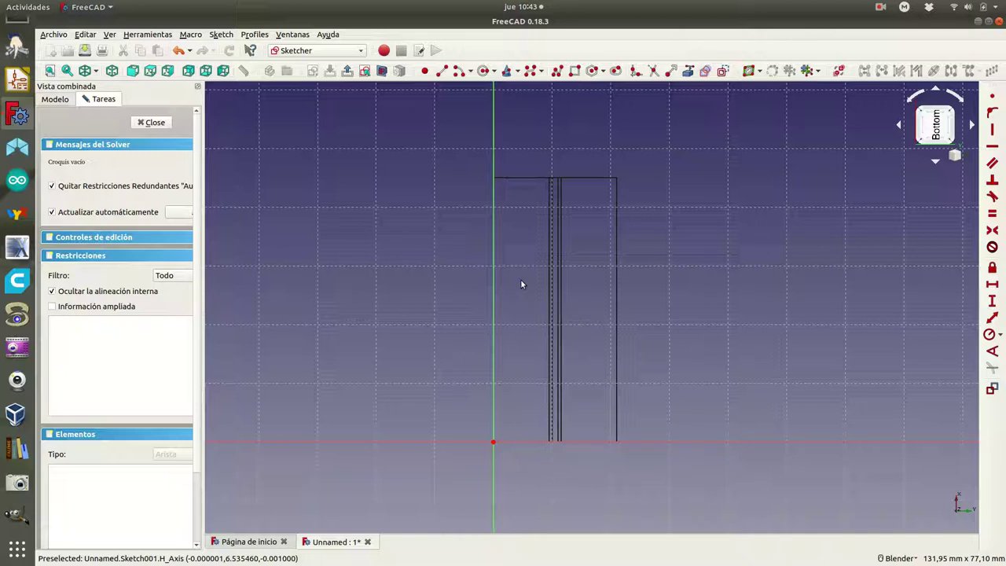
{"action": "left_click", "coordinate": [485, 71]}
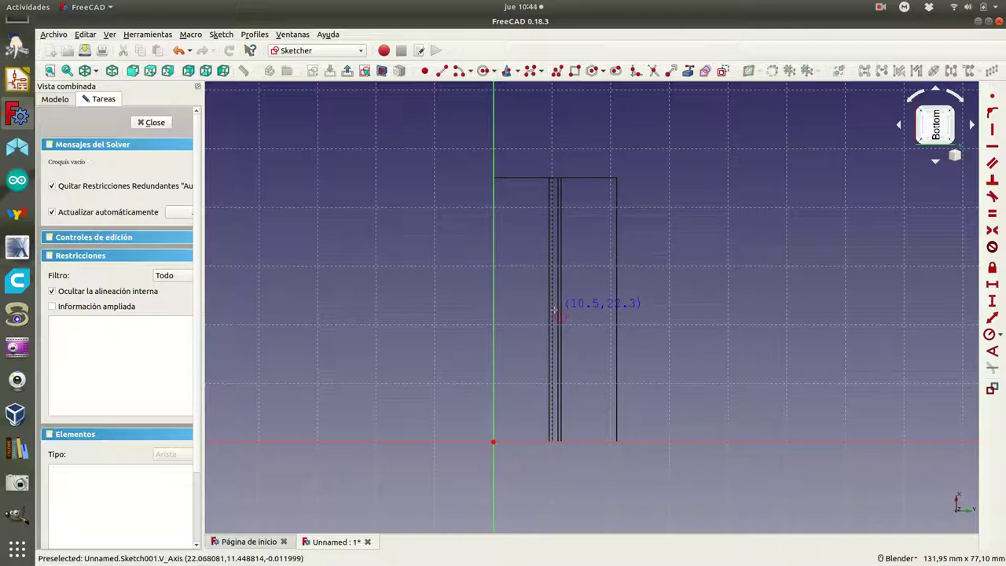
{"action": "left_click", "coordinate": [556, 312]}
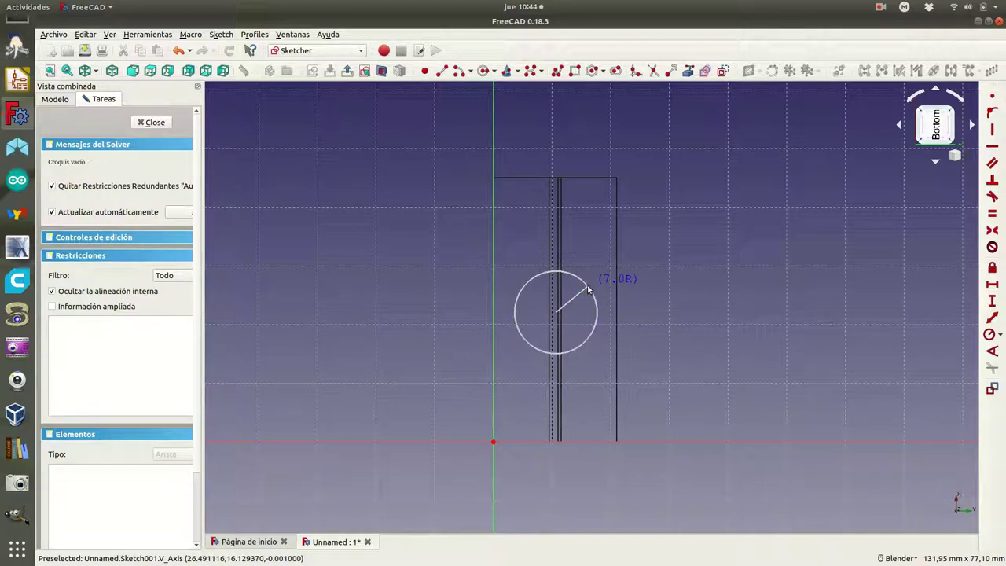
{"action": "left_click", "coordinate": [588, 289]}
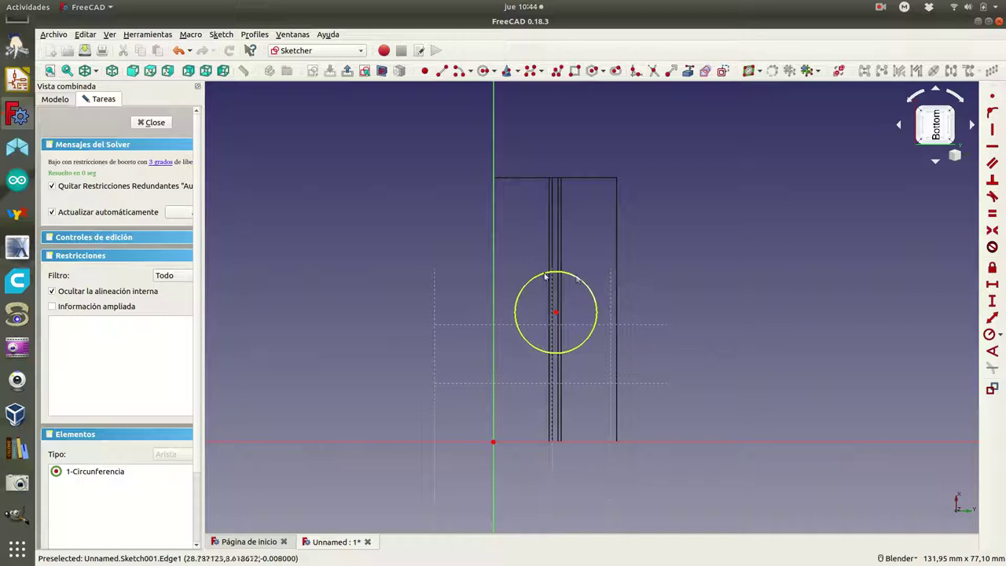
{"action": "left_click", "coordinate": [579, 285]}
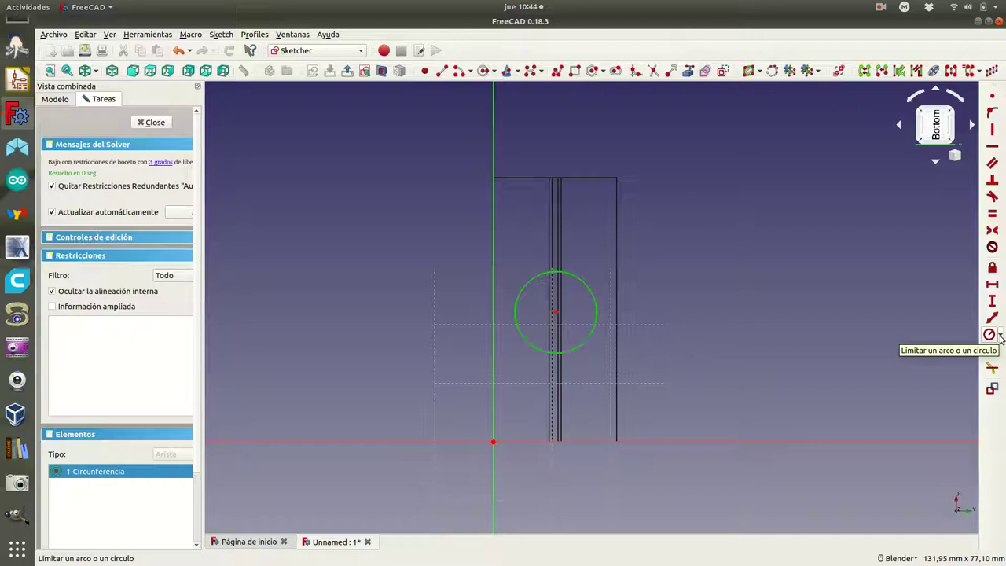
Constrain the circle's radius to 6,75 mm
{"action": "left_click", "coordinate": [1000, 337]}
{"action": "left_click", "coordinate": [943, 332]}
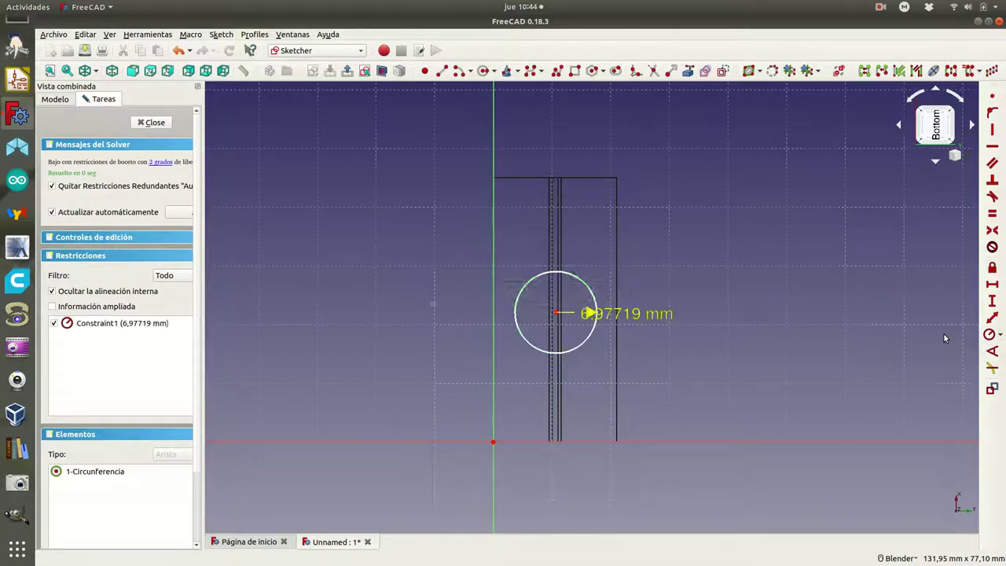
{"action": "type", "text": "6,75"}
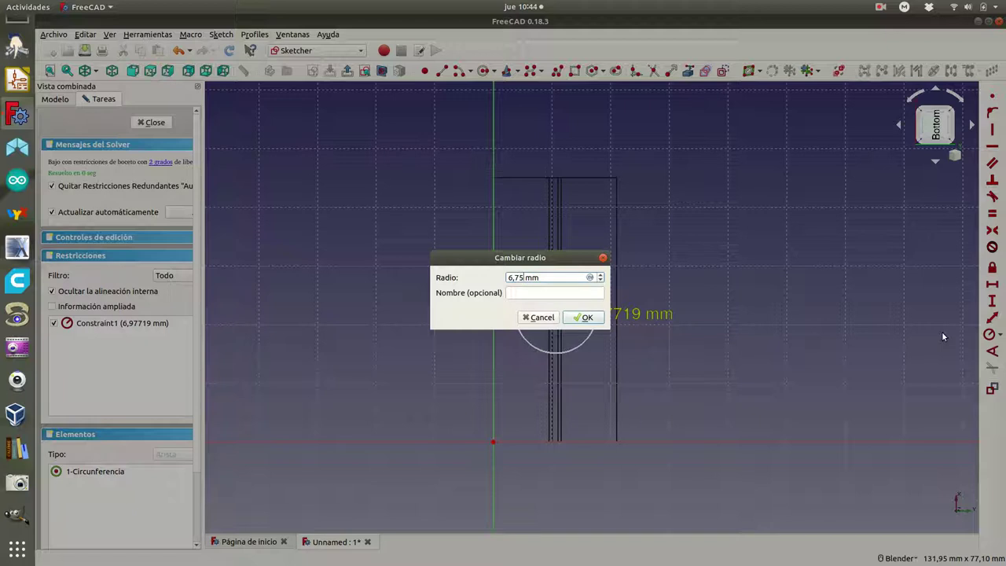
{"action": "left_click", "coordinate": [583, 317]}
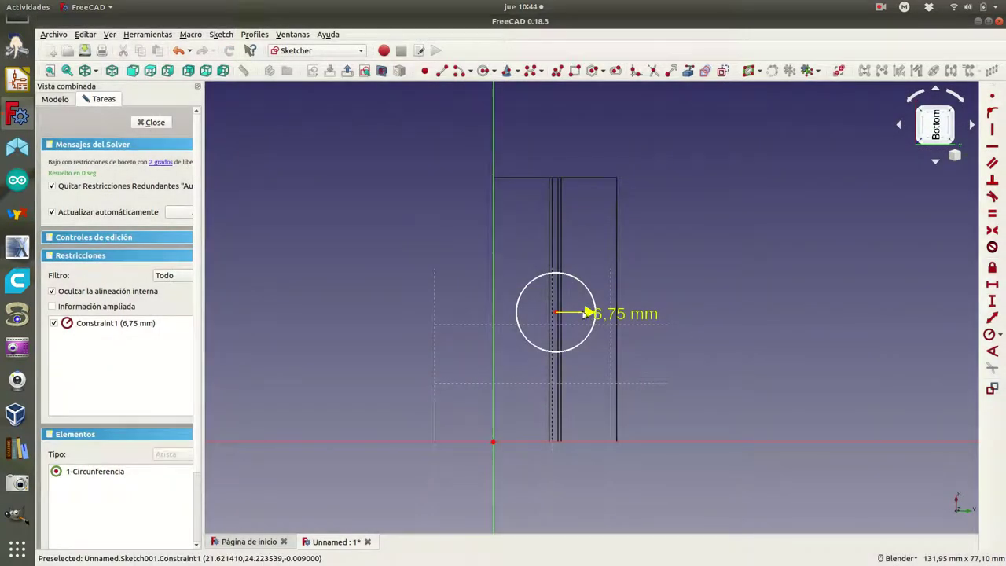
{"action": "left_click_drag", "start_coordinate": [609, 316], "coordinate": [661, 255]}
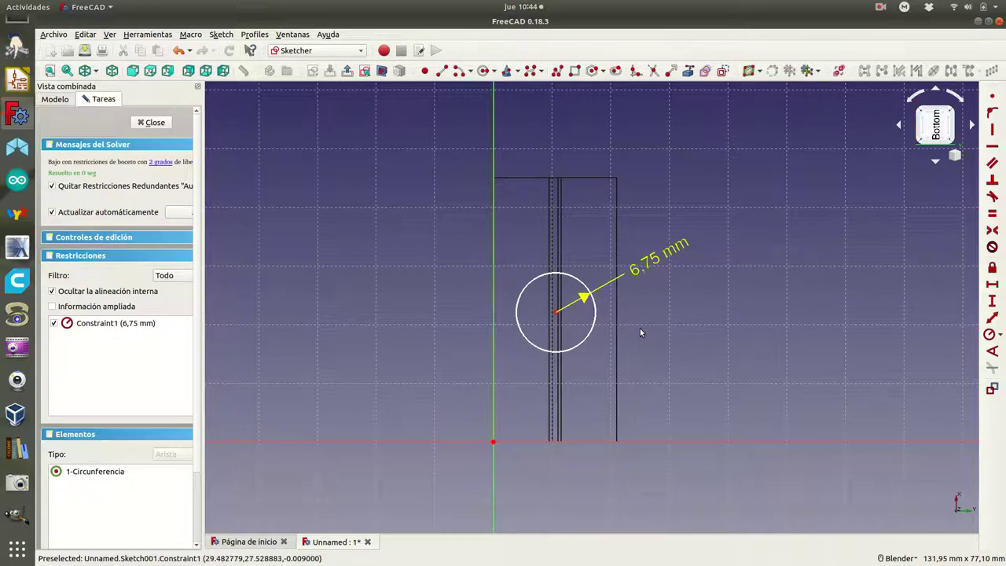
Constrain the circle centre 22,5 mm above the horizontal axis
{"action": "left_click", "coordinate": [556, 313]}
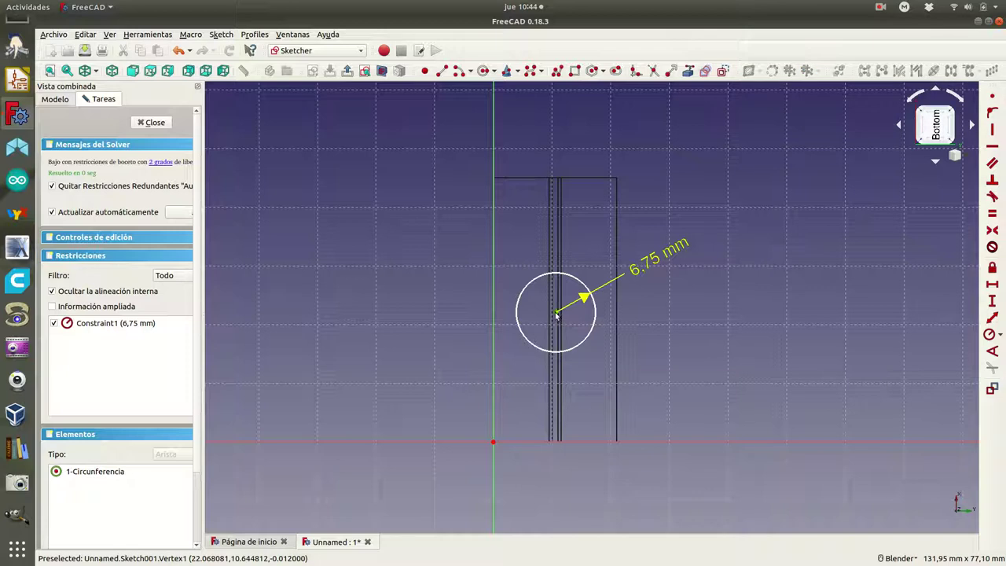
{"action": "left_click", "coordinate": [533, 442]}
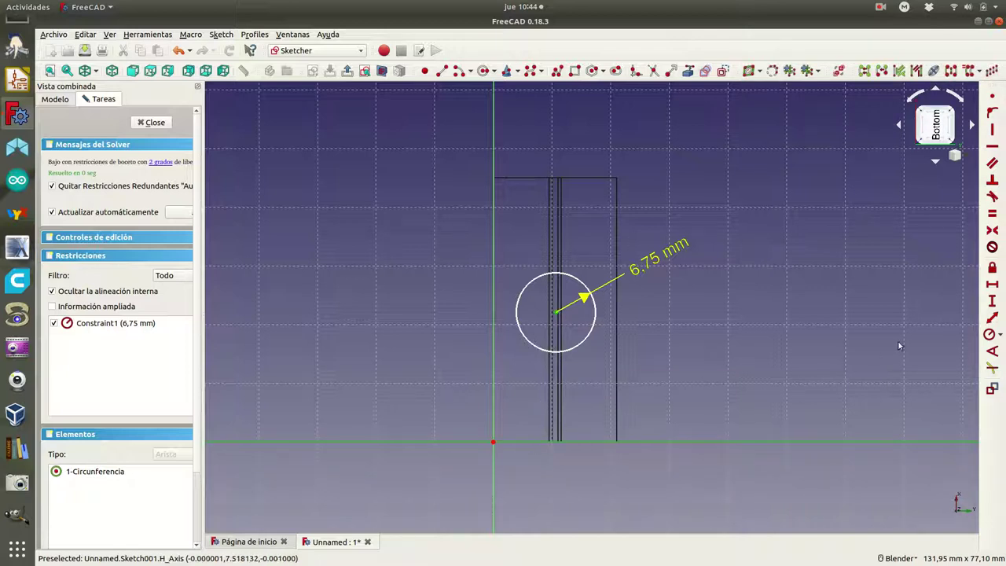
{"action": "left_click", "coordinate": [992, 301]}
{"action": "type", "text": "45"}
{"action": "type", "text": "2"}
{"action": "key", "text": "Return"}
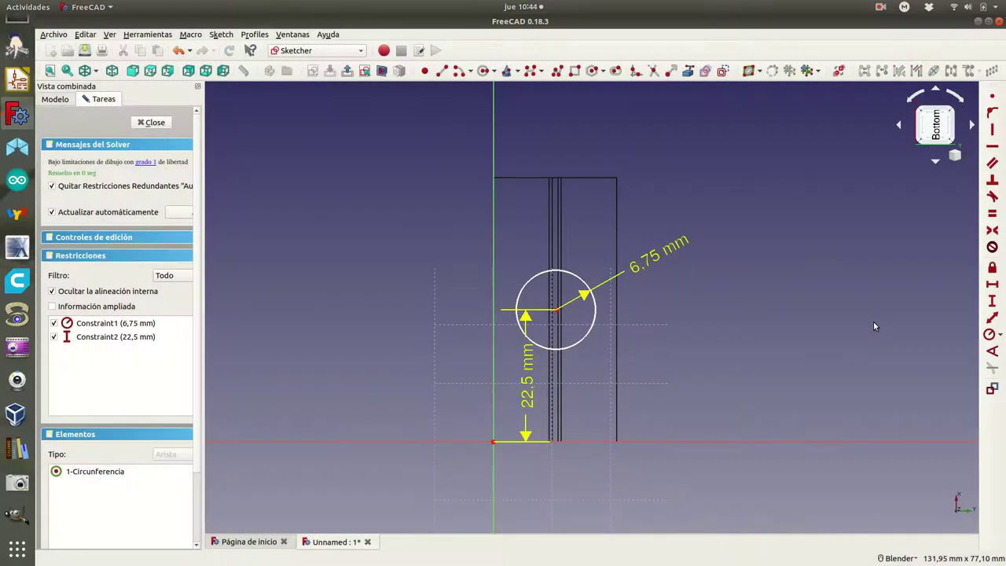
{"action": "mouse_move", "coordinate": [527, 381]}
{"action": "left_mouse_down"}
{"action": "mouse_move", "coordinate": [479, 387]}
{"action": "mouse_move", "coordinate": [464, 376]}
{"action": "left_mouse_up"}
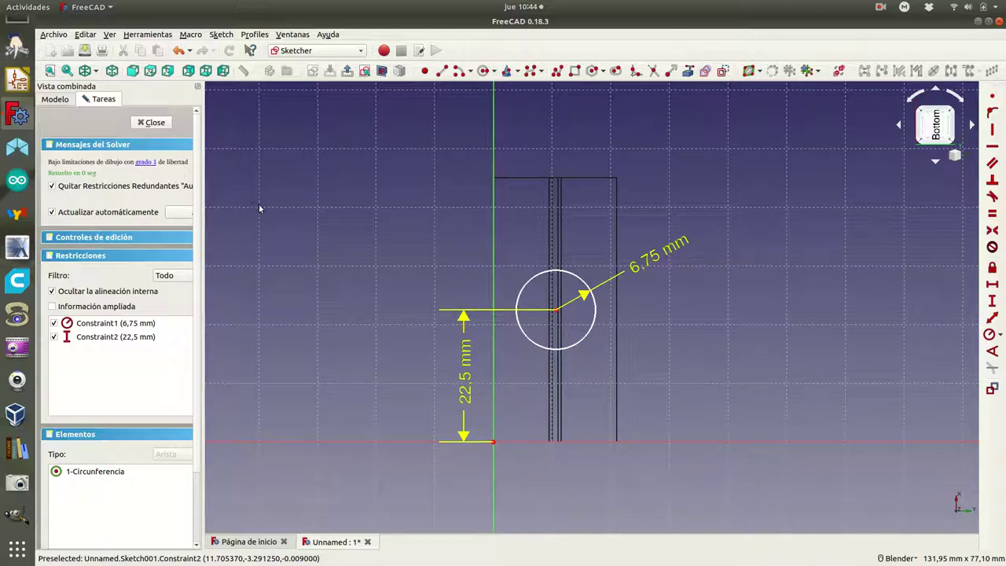
{"action": "left_click", "coordinate": [556, 311]}
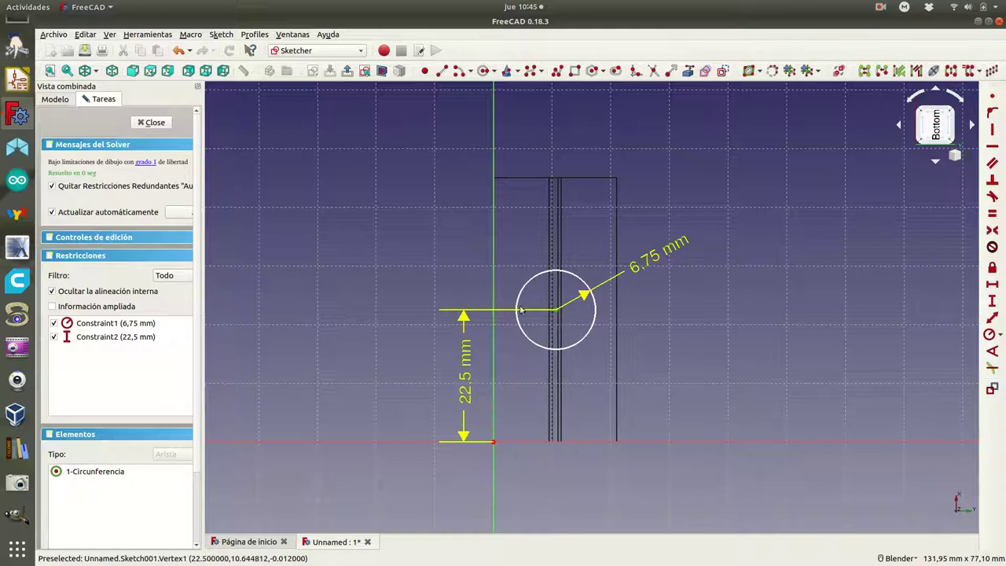
Constrain the circle centre 10,5 mm (21/2) horizontally from the vertical axis
{"action": "left_click", "coordinate": [493, 266]}
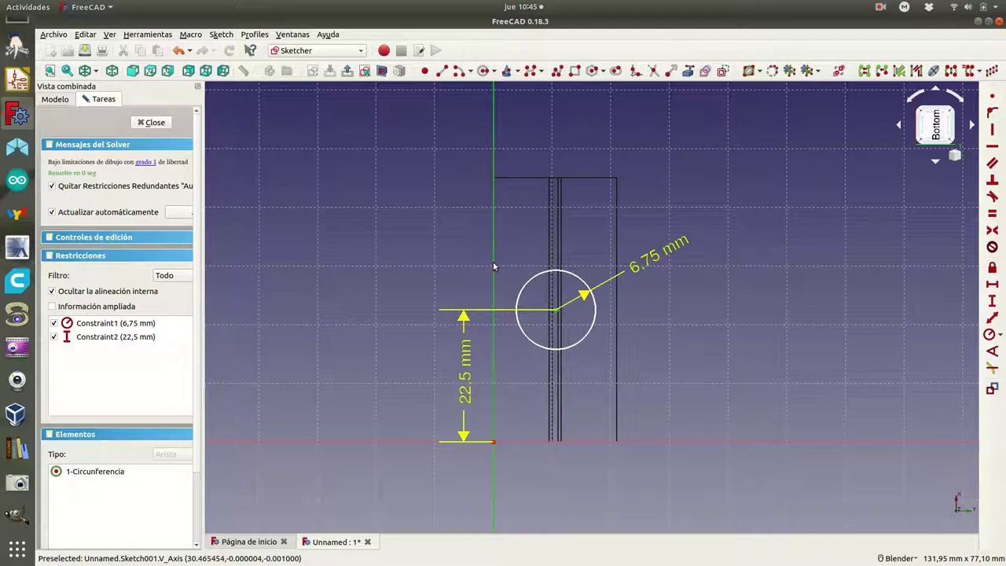
{"action": "left_click", "coordinate": [993, 285]}
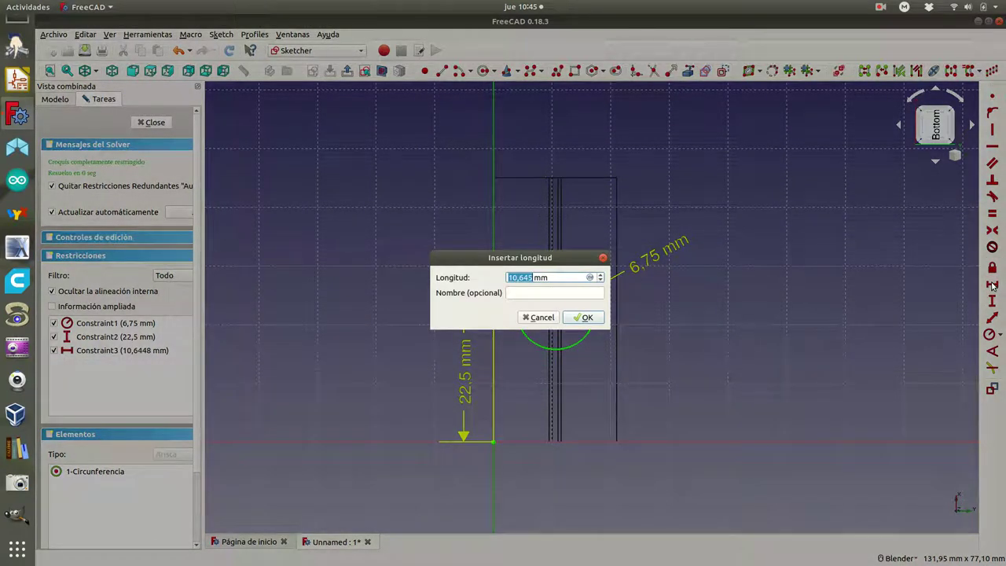
{"action": "type", "text": "11"}
{"action": "key", "text": "BackSpace"}
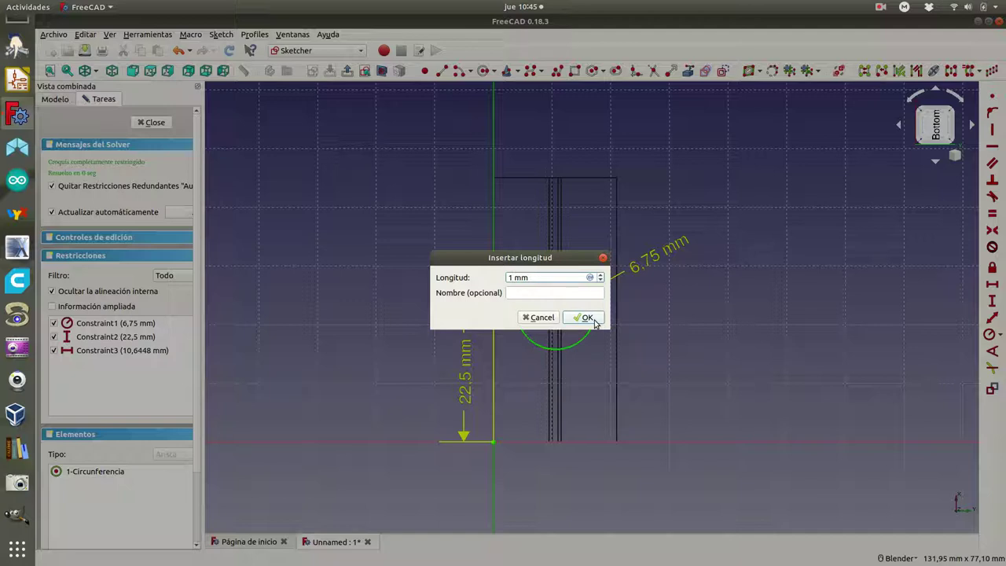
{"action": "key", "text": "BackSpace"}
{"action": "type", "text": "21/2"}
{"action": "left_click", "coordinate": [595, 323]}
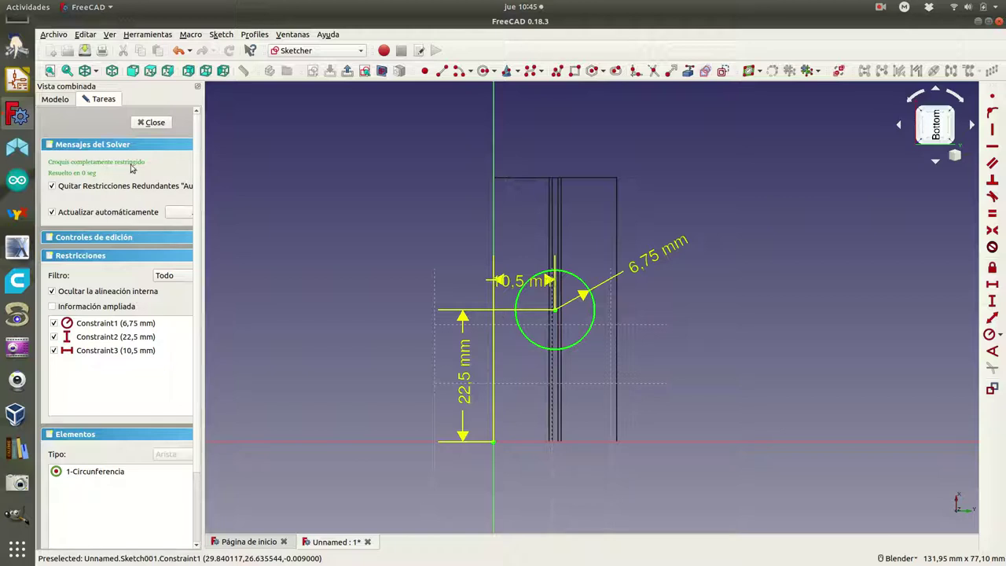
Pad the circle sketch 21 mm into a cylindrical boss, shown in shaded display
{"action": "left_click", "coordinate": [151, 122]}
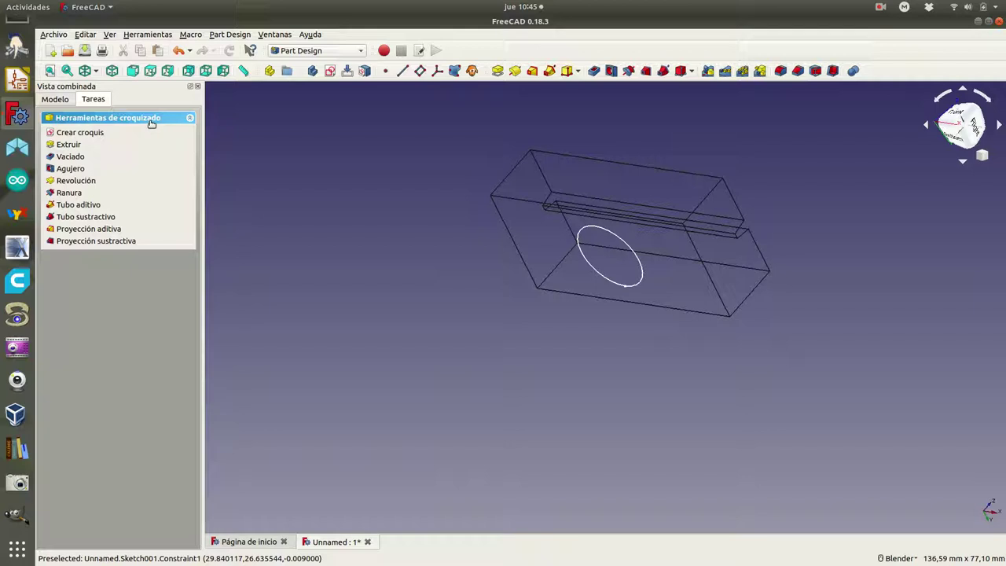
{"action": "left_click", "coordinate": [70, 145]}
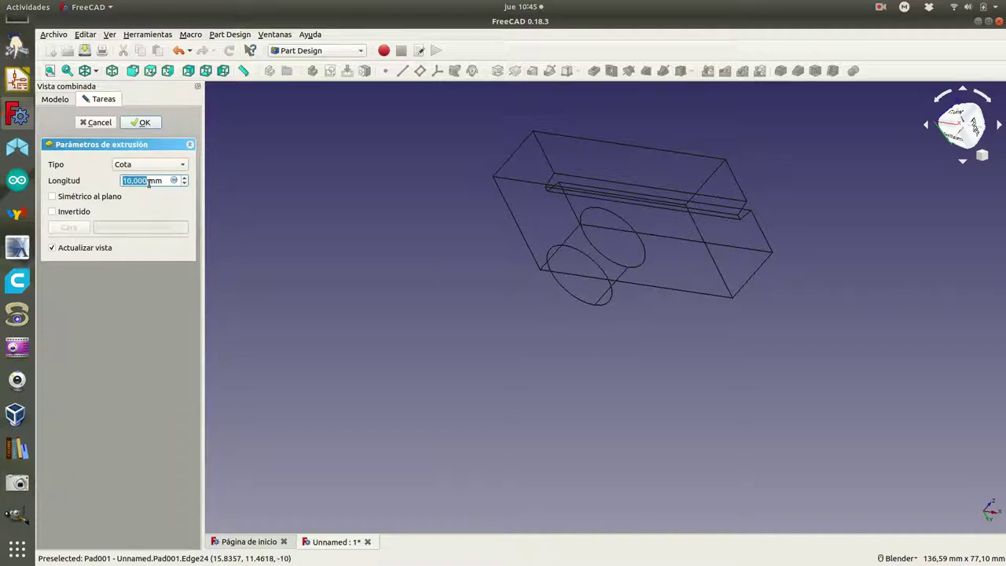
{"action": "type", "text": "21"}
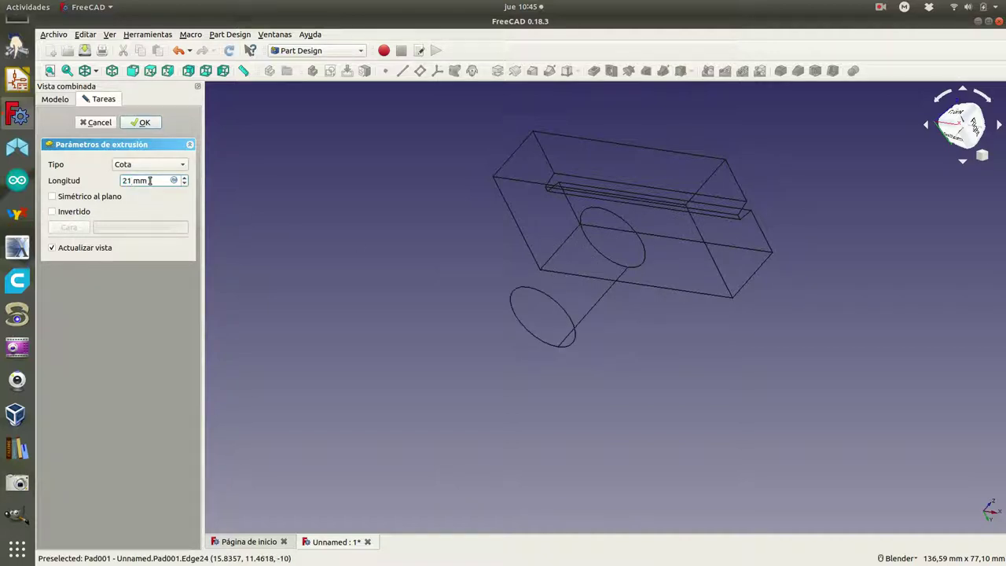
{"action": "left_click", "coordinate": [89, 71]}
{"action": "left_click", "coordinate": [107, 92]}
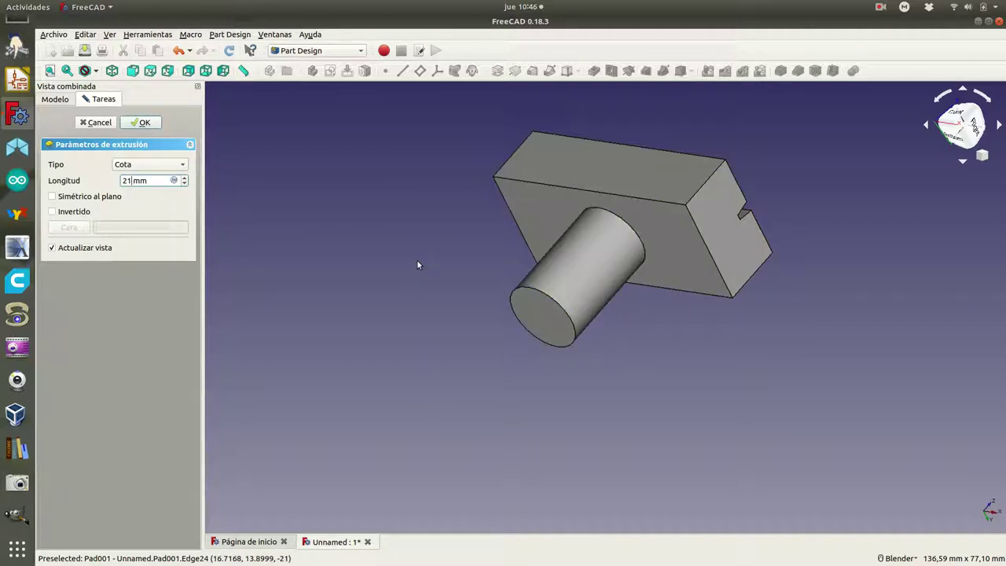
{"action": "left_click", "coordinate": [141, 122]}
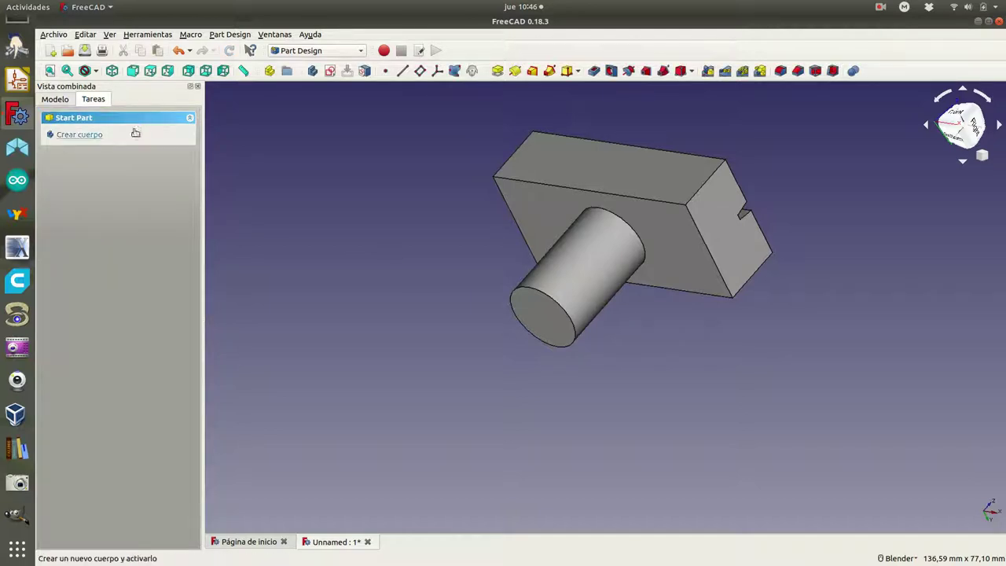
Rename Pad001 to 'con_cilindro'
{"action": "left_click", "coordinate": [67, 102]}
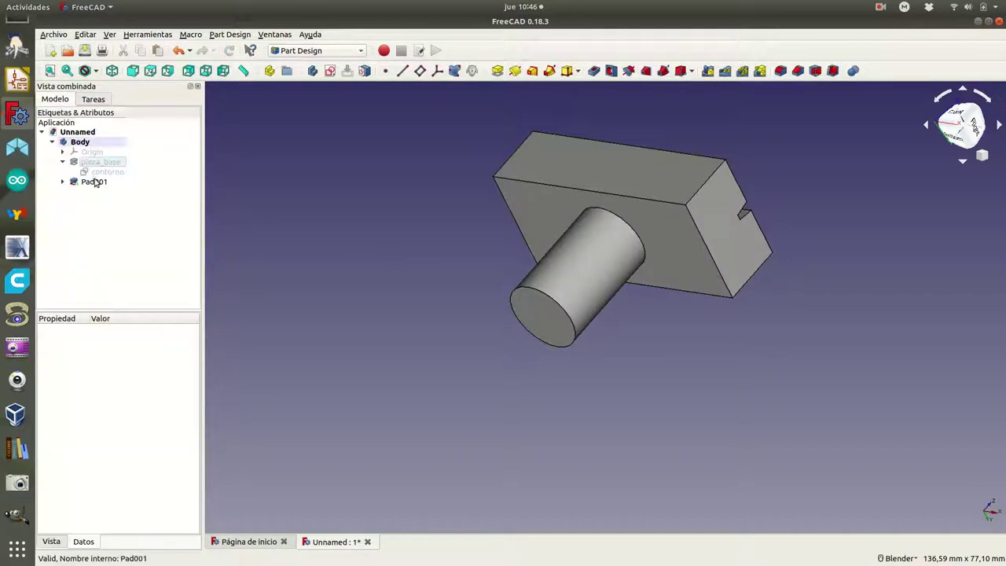
{"action": "left_click", "coordinate": [94, 181]}
{"action": "right_click", "coordinate": [95, 182]}
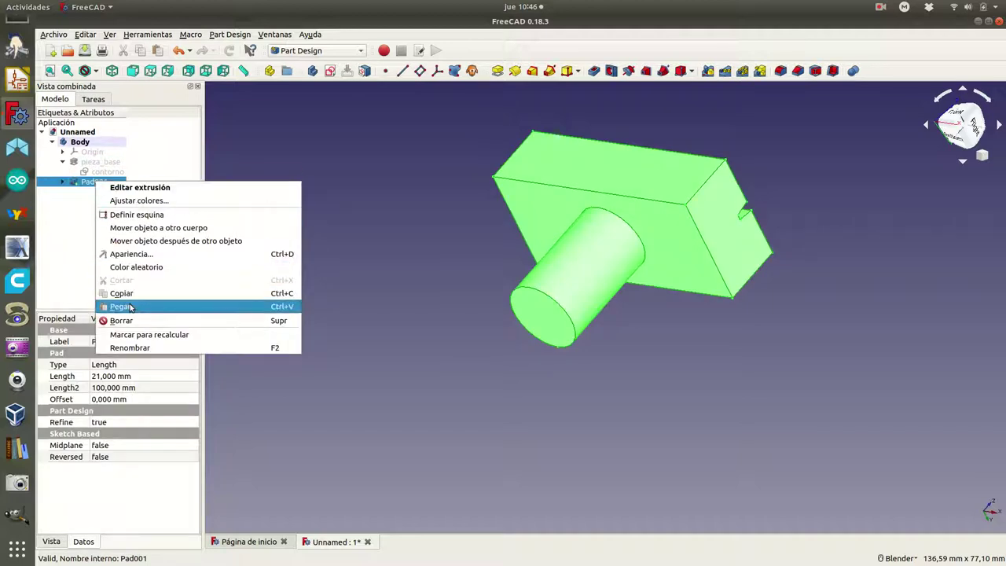
{"action": "left_click", "coordinate": [139, 347]}
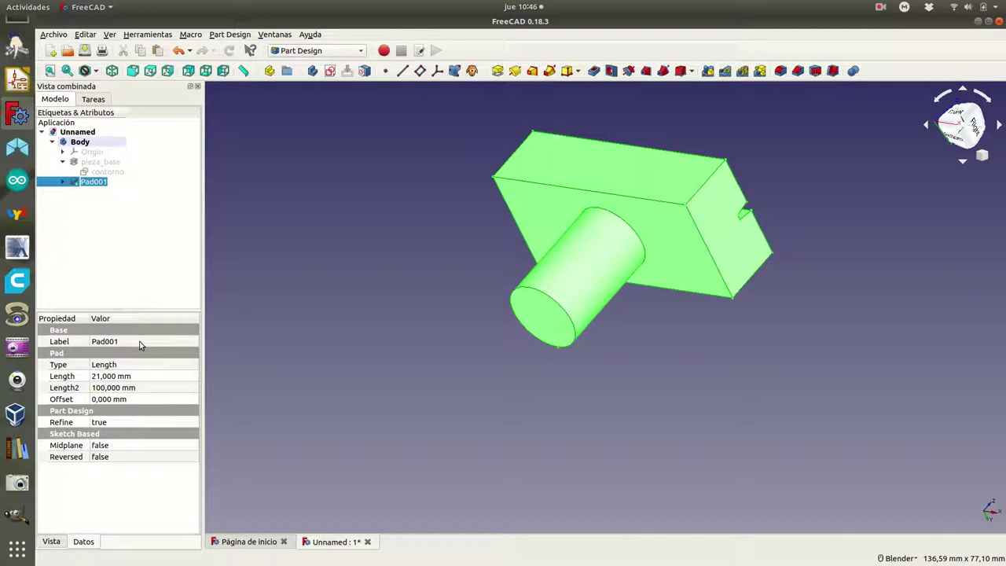
{"action": "type", "text": "con_cilindrp"}
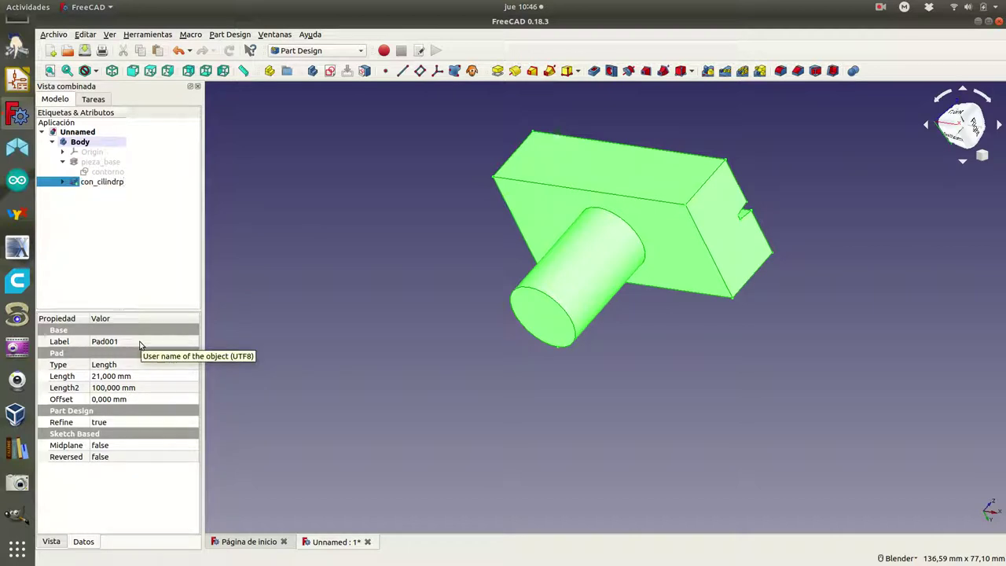
{"action": "key", "text": "BackSpace"}
{"action": "type", "text": "o"}
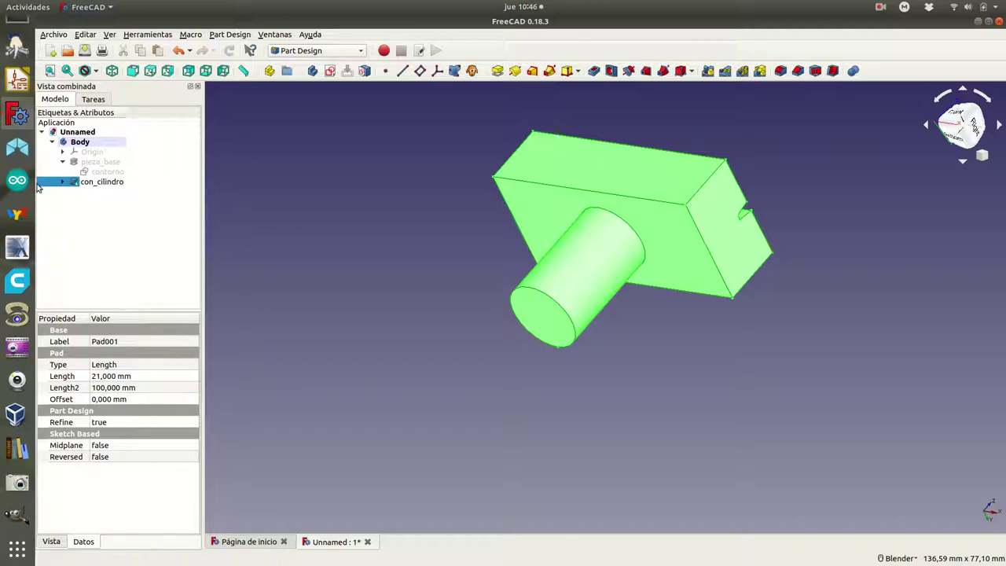
Rename the cylinder's Sketch001 to 'contorno_cilindro'
{"action": "left_click", "coordinate": [62, 181]}
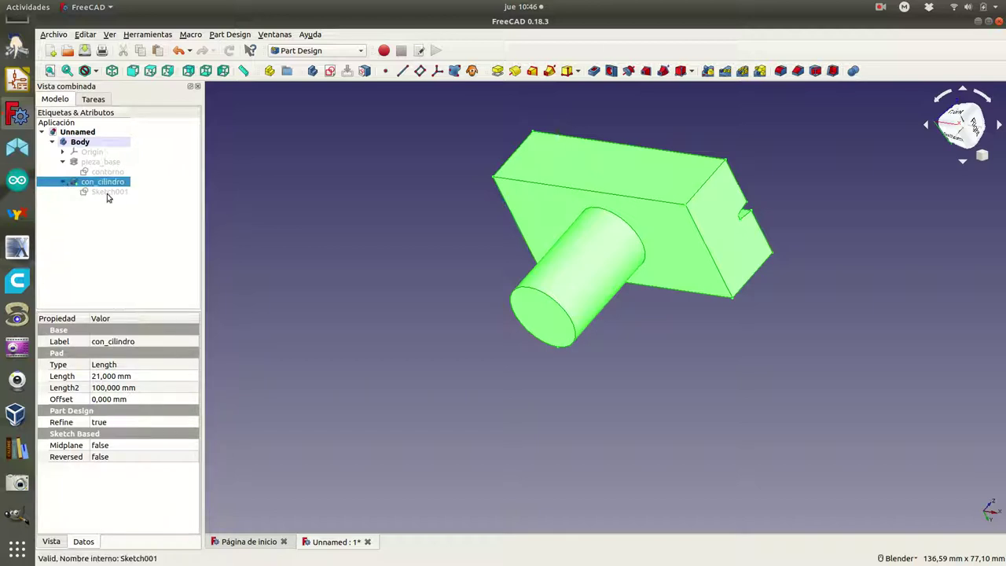
{"action": "left_click", "coordinate": [108, 196]}
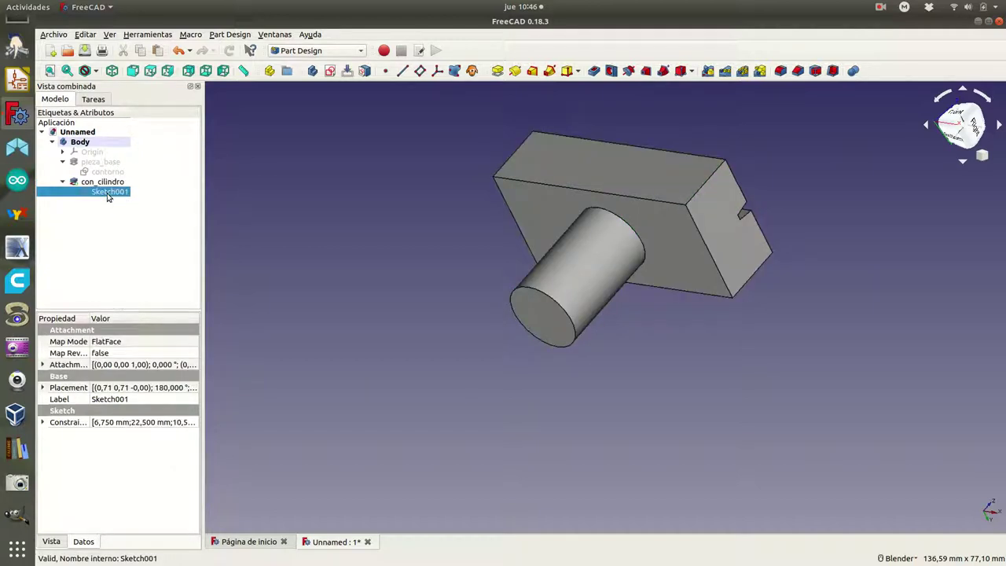
{"action": "right_click", "coordinate": [108, 197]}
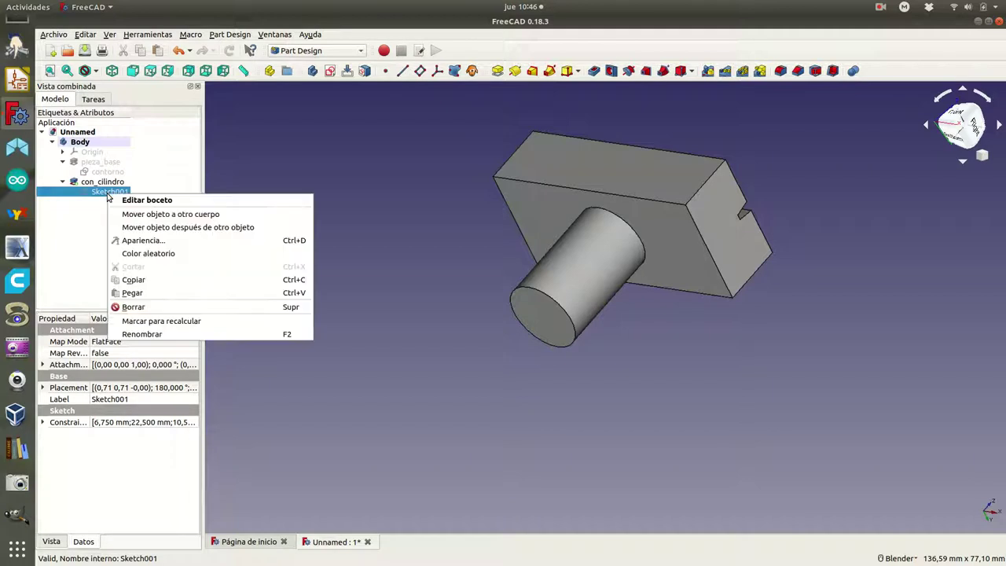
{"action": "left_click", "coordinate": [146, 336]}
{"action": "type", "text": "controrno_cilindro"}
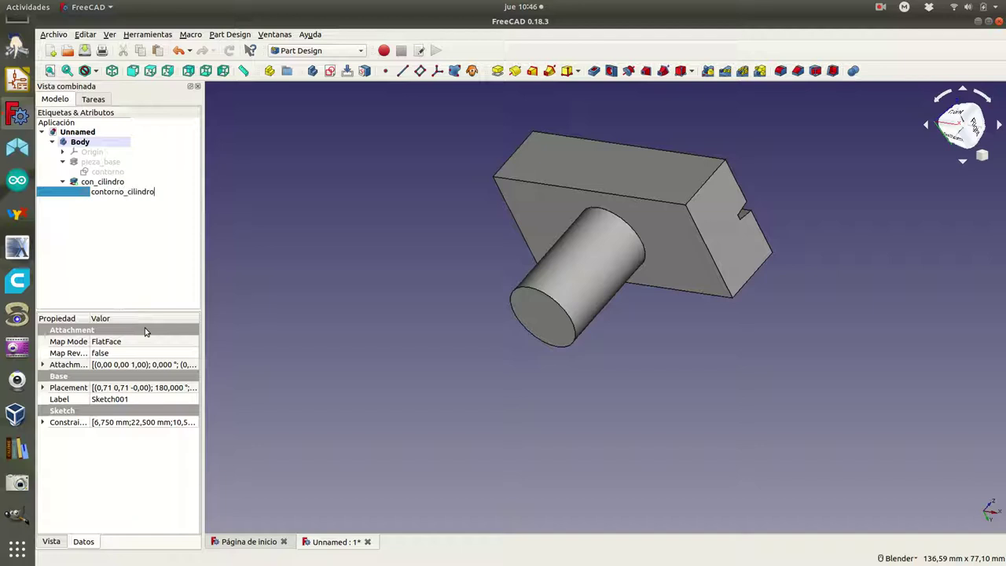
{"action": "key", "text": "Return"}
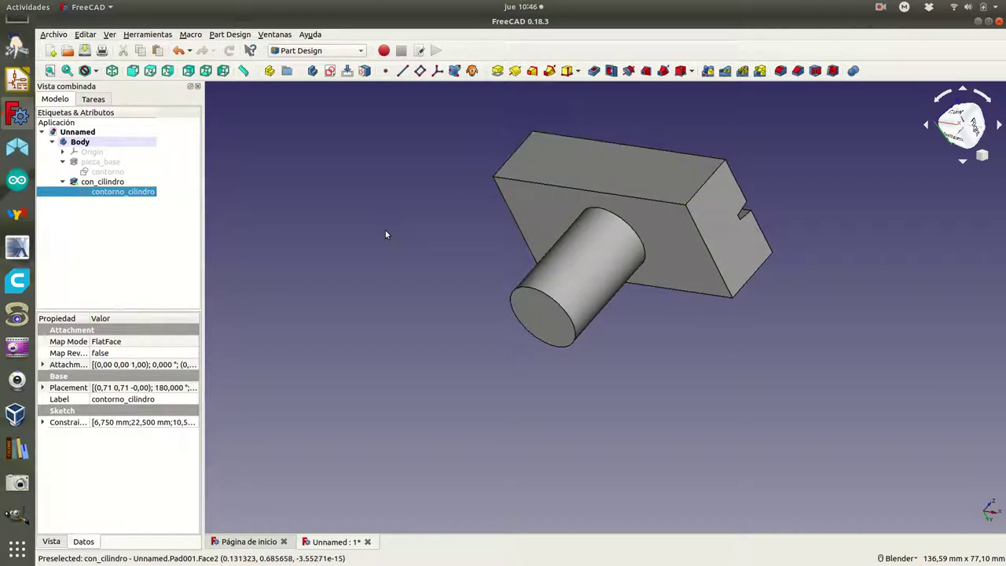
Pick the block's top face and show its face tools in the Tasks panel
{"action": "left_click", "coordinate": [550, 167]}
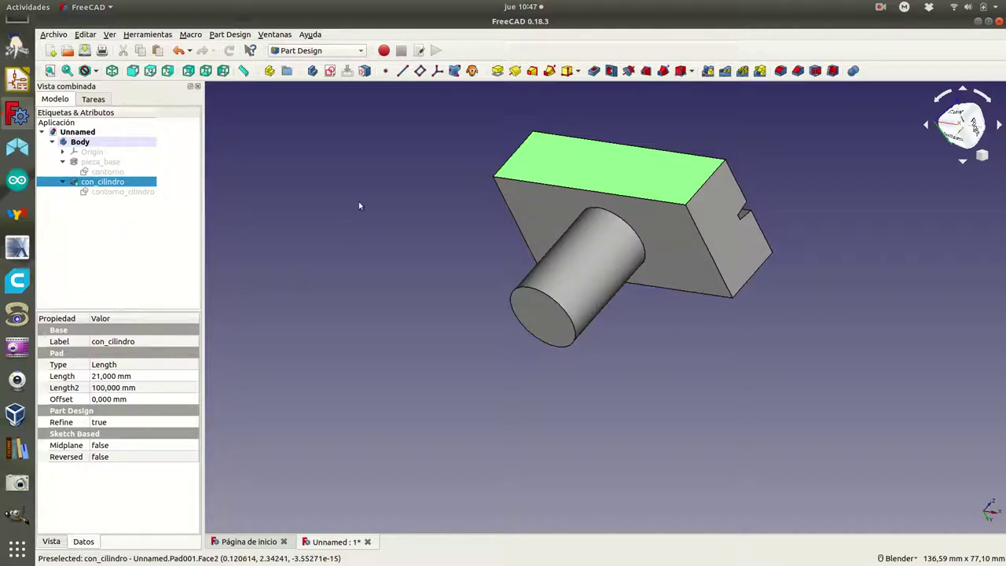
{"action": "left_click", "coordinate": [95, 99]}
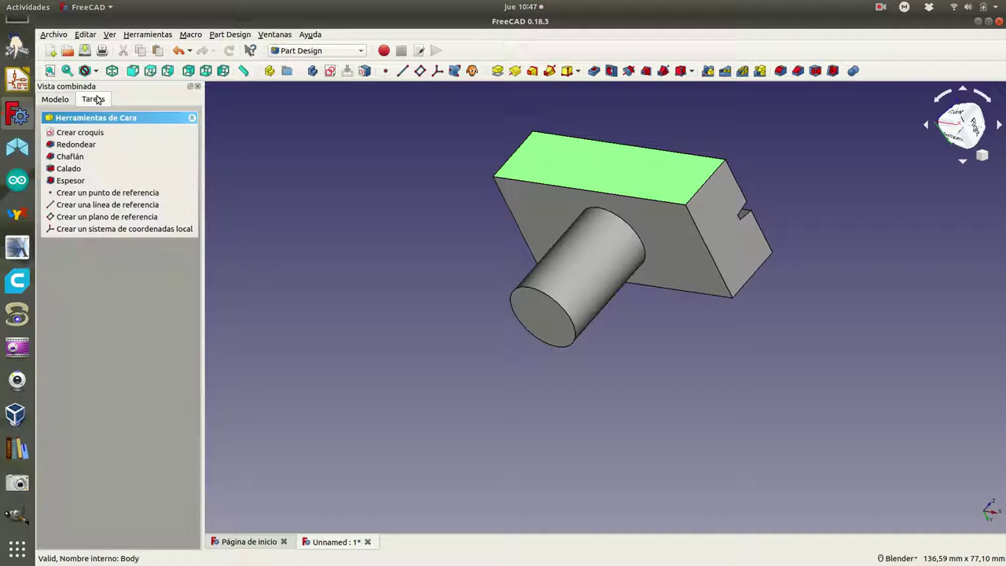
Start a new sketch on the block's top face and show the model as wireframe
{"action": "left_click", "coordinate": [78, 134]}
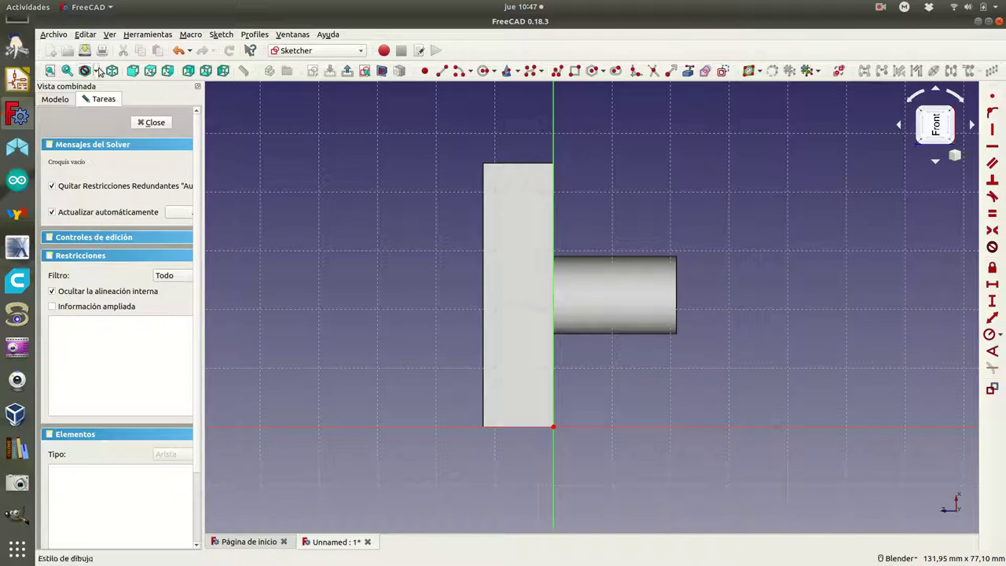
{"action": "left_click", "coordinate": [97, 70]}
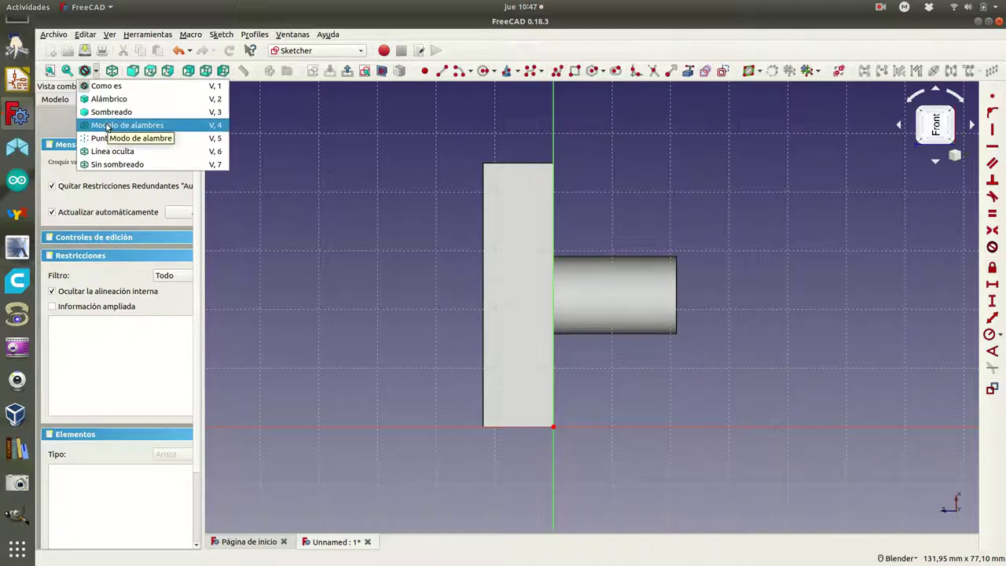
{"action": "left_click", "coordinate": [106, 126]}
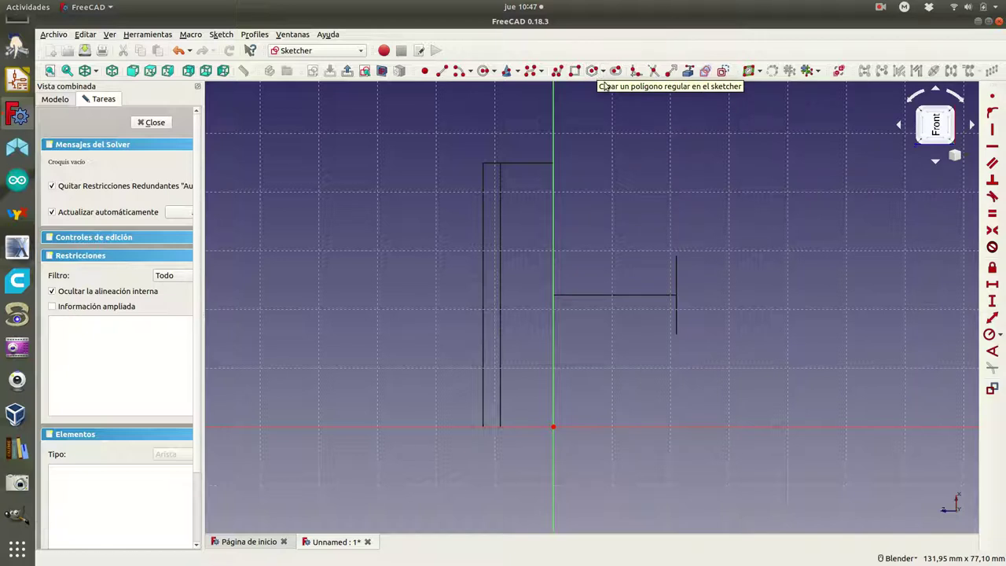
Draw a regular hexagon centred near the bottom of the block outline
{"action": "left_click", "coordinate": [603, 71]}
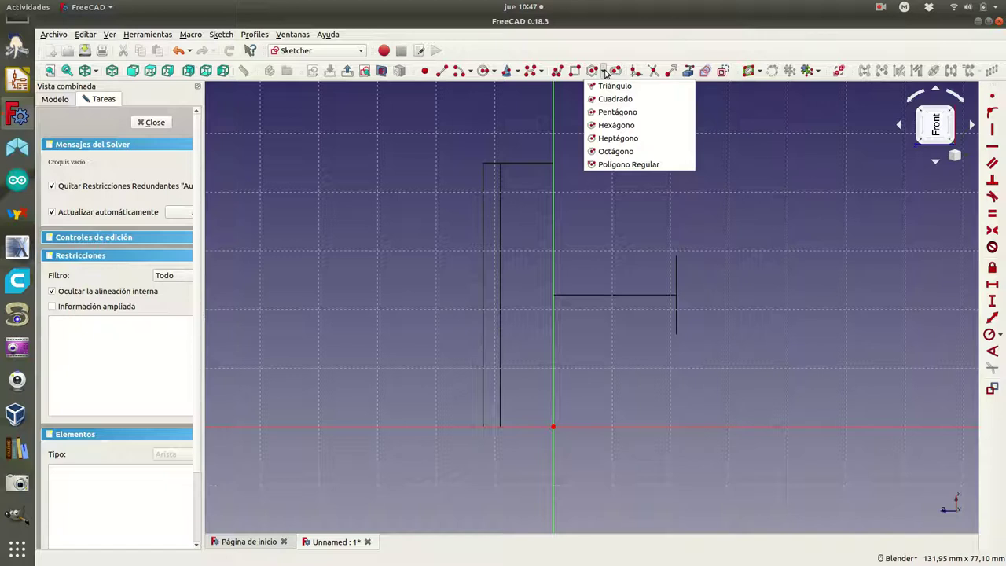
{"action": "left_click", "coordinate": [617, 126]}
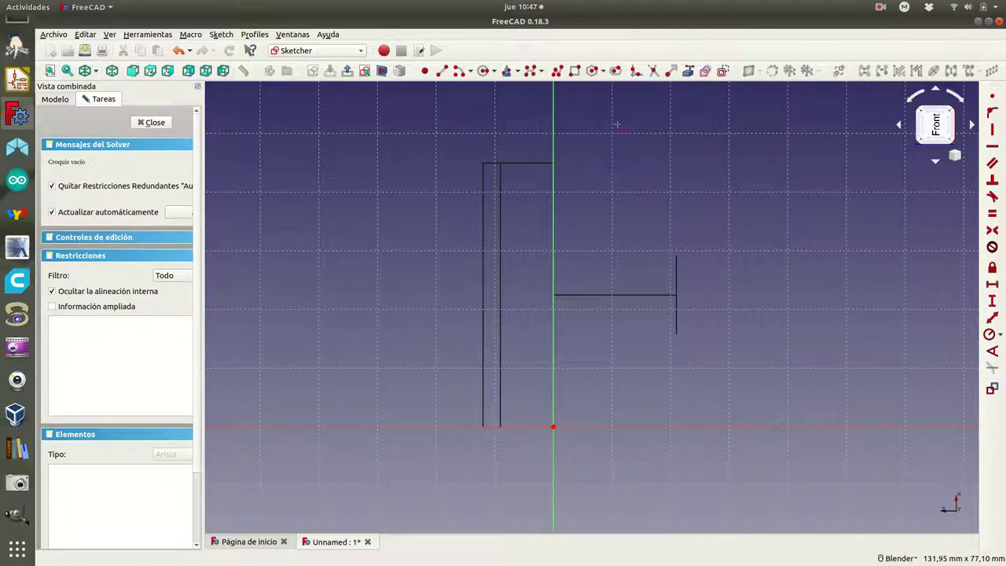
{"action": "left_click", "coordinate": [519, 388]}
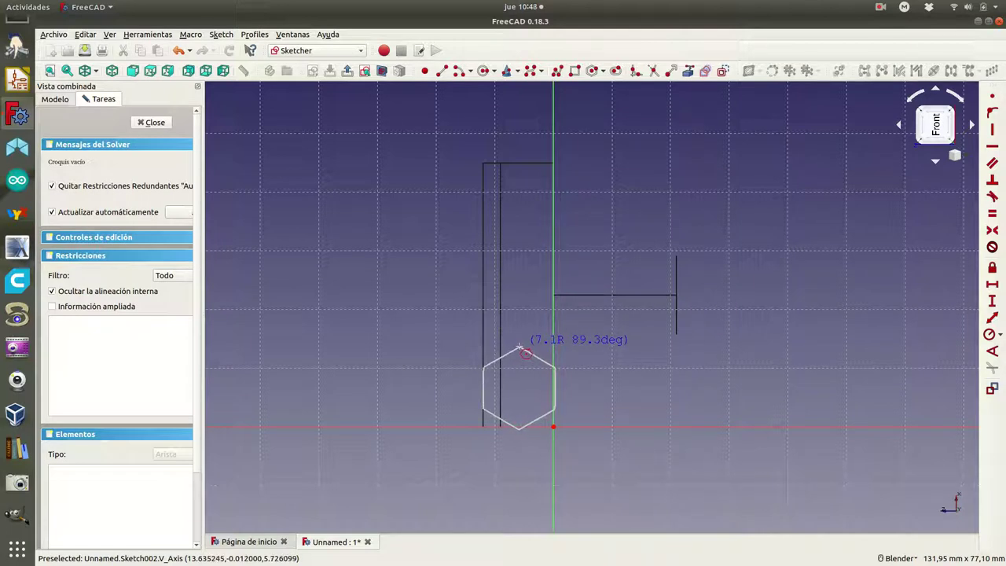
{"action": "left_click", "coordinate": [525, 353]}
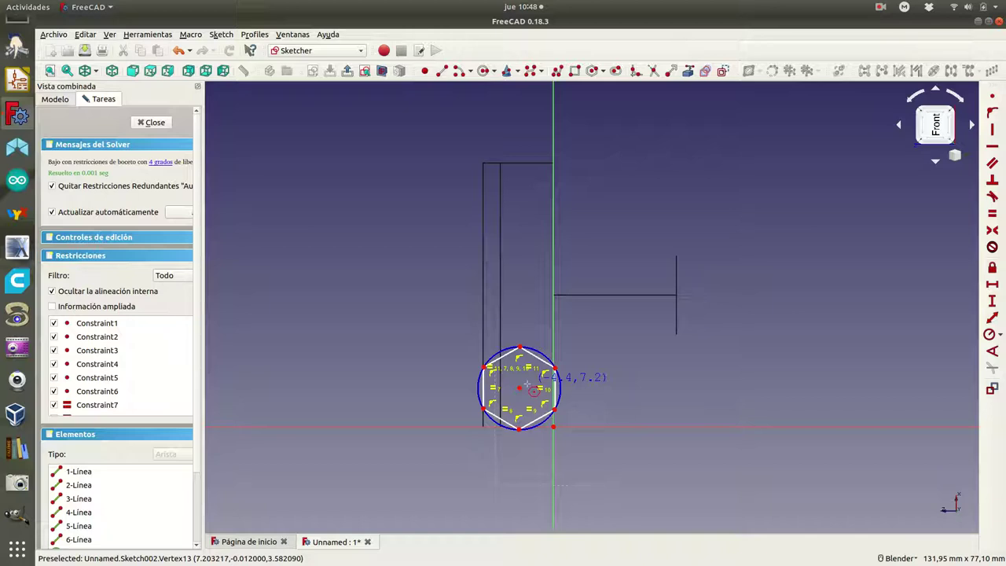
Fix the hexagon centre 6 mm horizontally from the vertical axis
{"action": "key", "text": "Escape"}
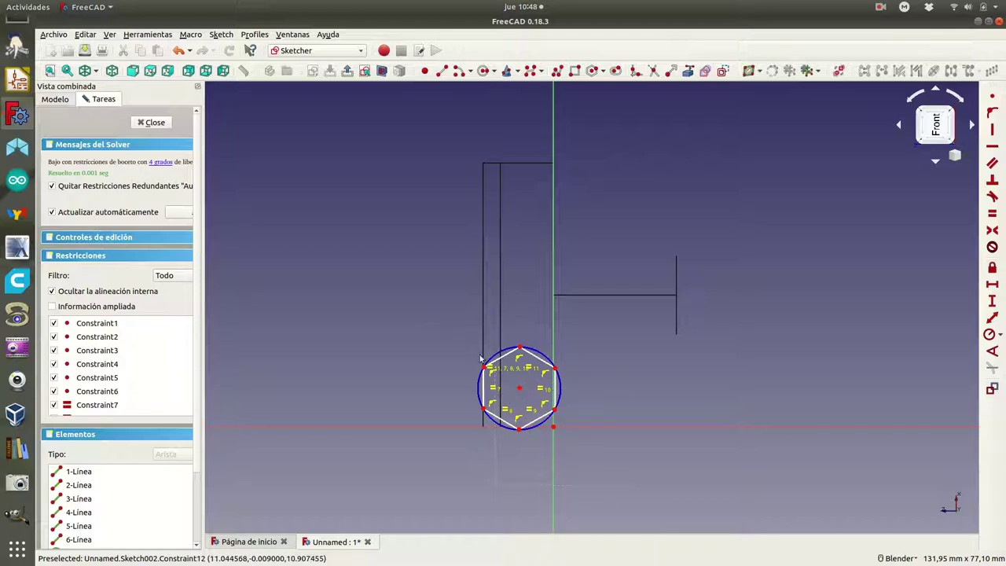
{"action": "left_click", "coordinate": [521, 389]}
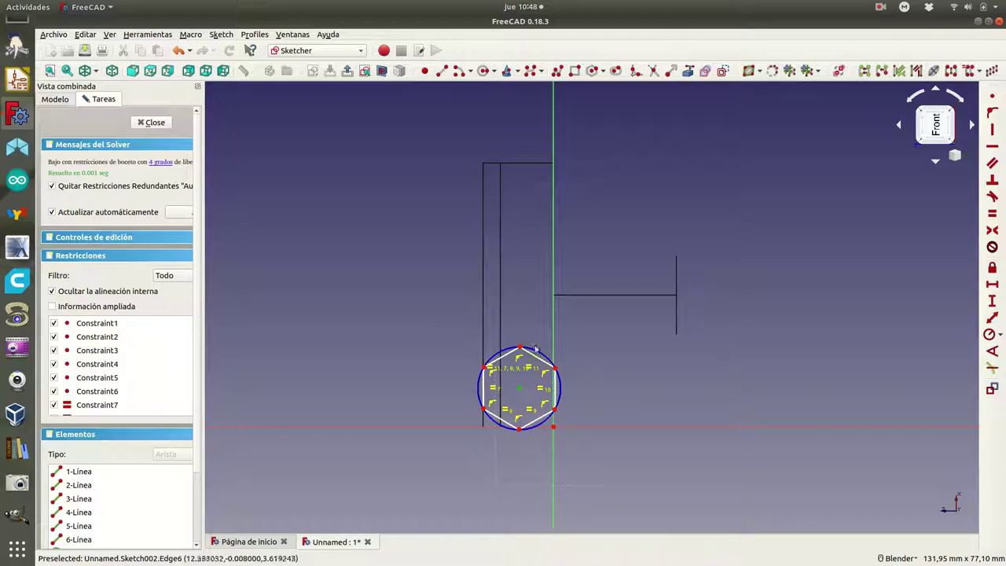
{"action": "left_click", "coordinate": [557, 331]}
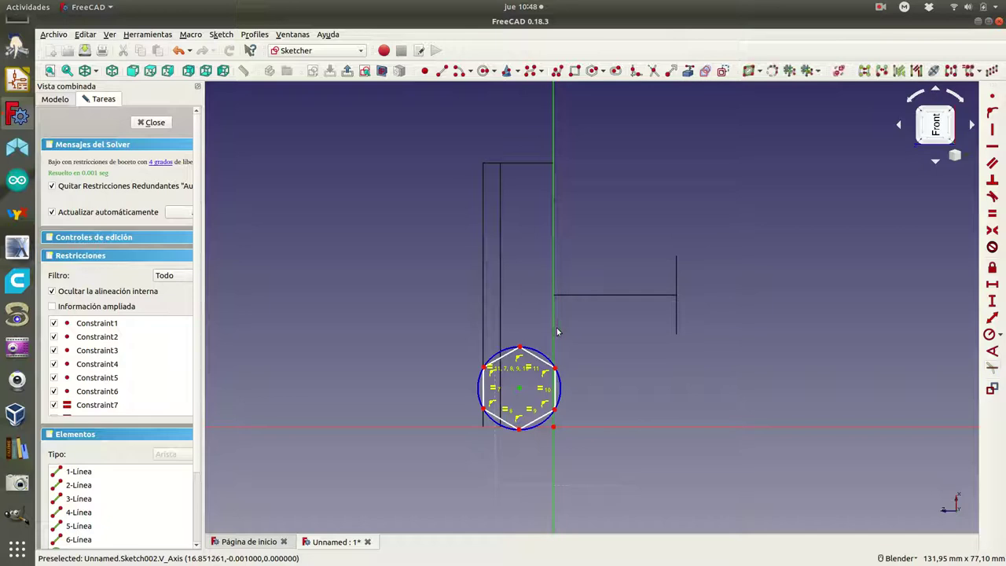
{"action": "left_click", "coordinate": [989, 285]}
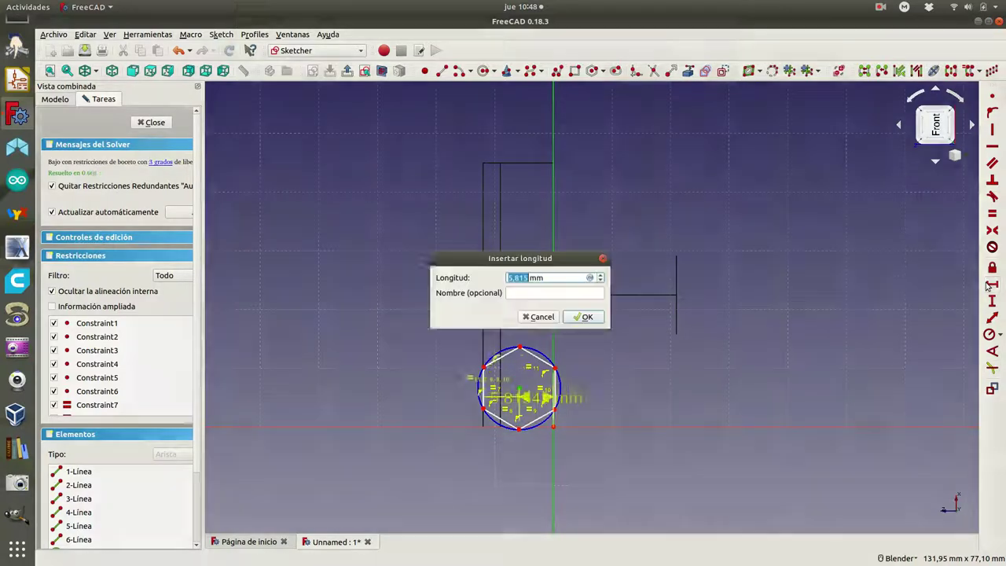
{"action": "type", "text": "6"}
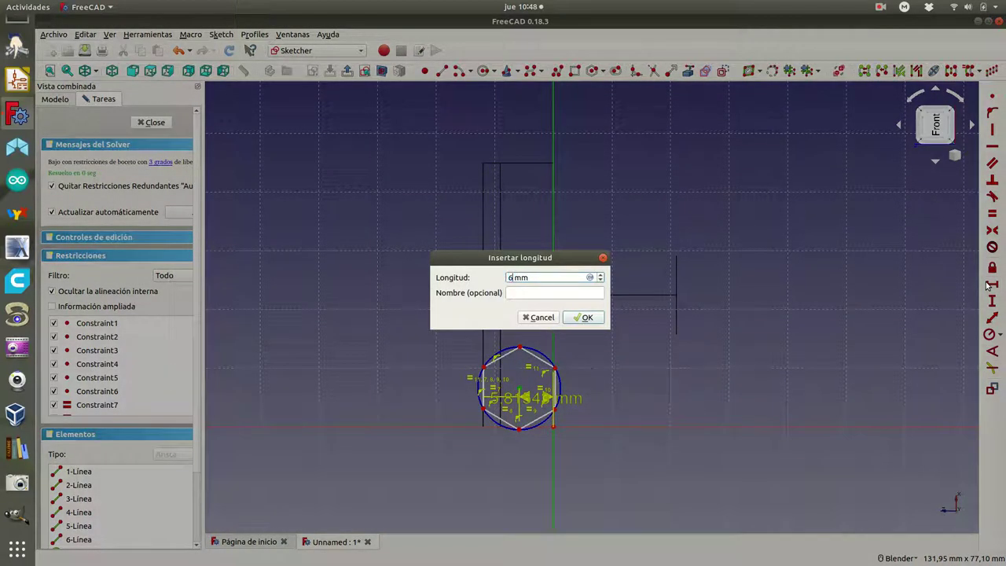
{"action": "left_click", "coordinate": [592, 320]}
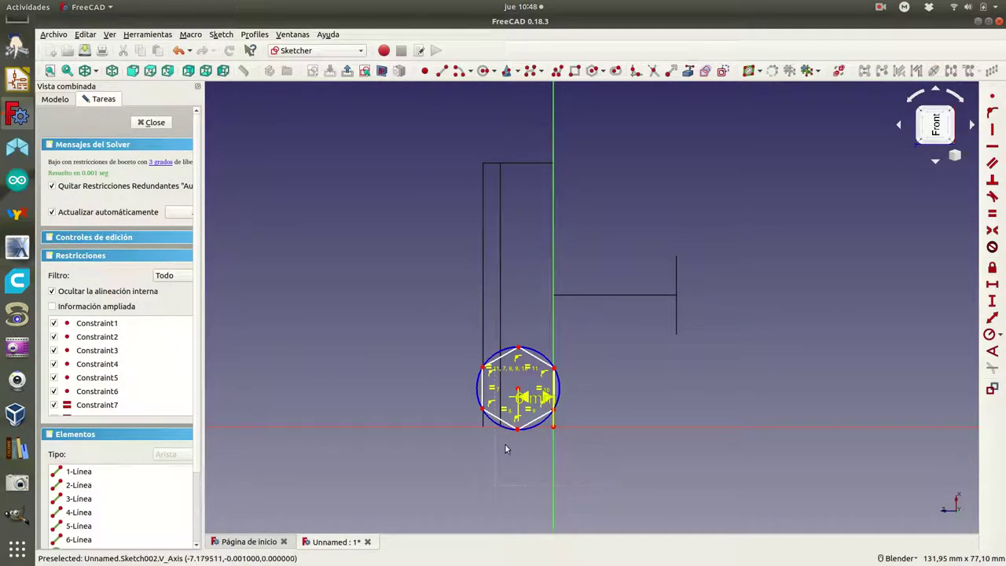
Make one hexagon side vertical and put a vertex on the horizontal axis
{"action": "left_click", "coordinate": [485, 385]}
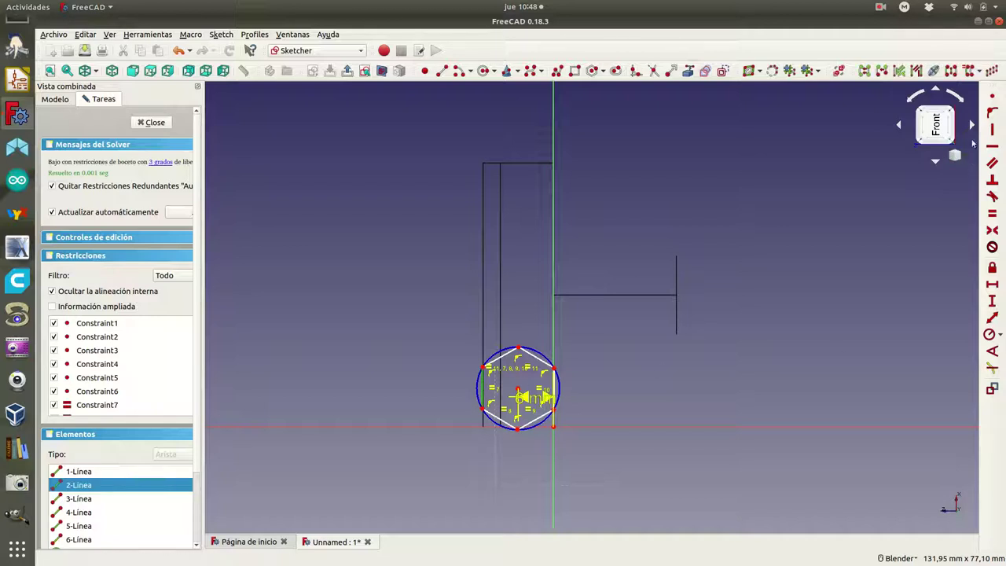
{"action": "left_click", "coordinate": [994, 132]}
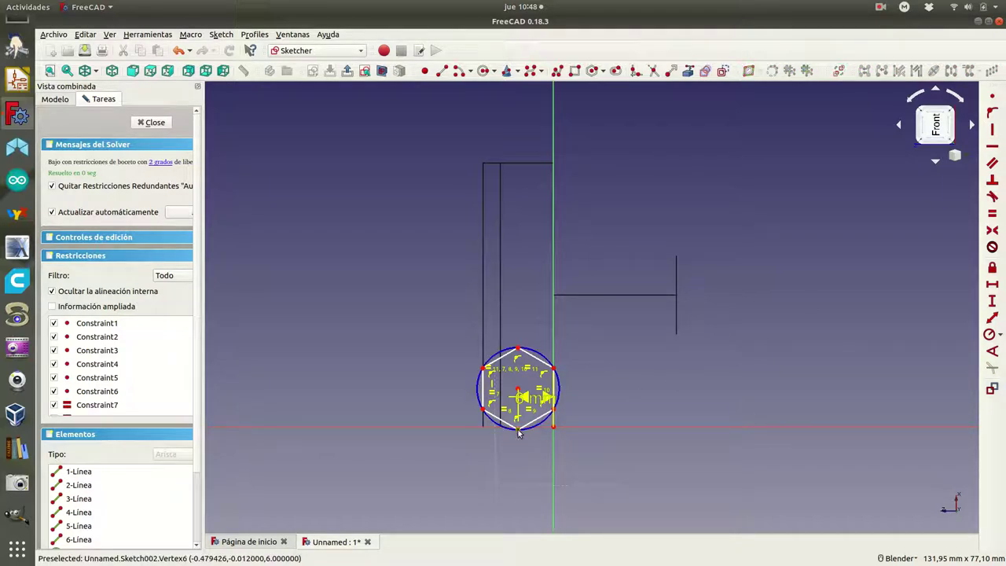
{"action": "left_click", "coordinate": [593, 427]}
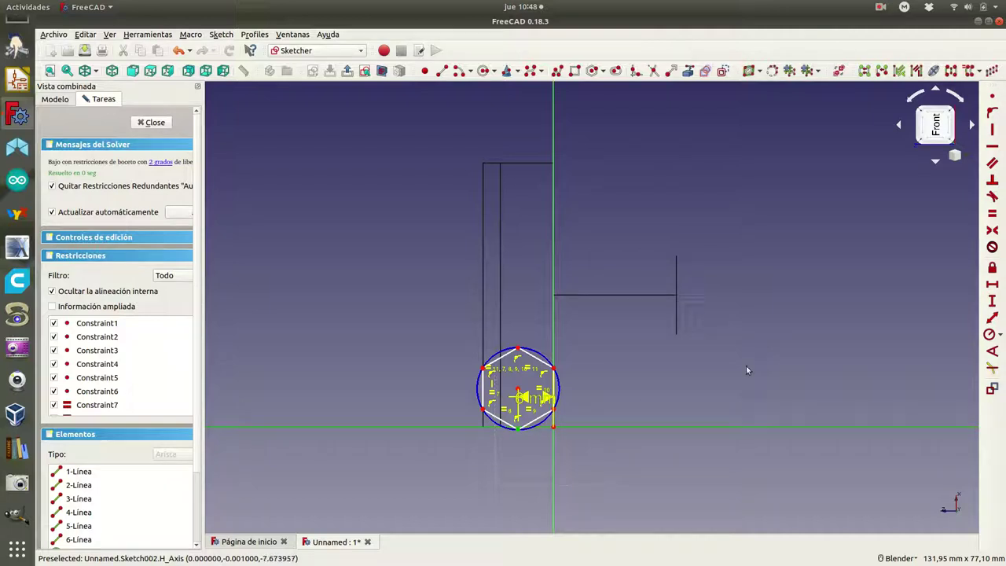
{"action": "left_click", "coordinate": [992, 112]}
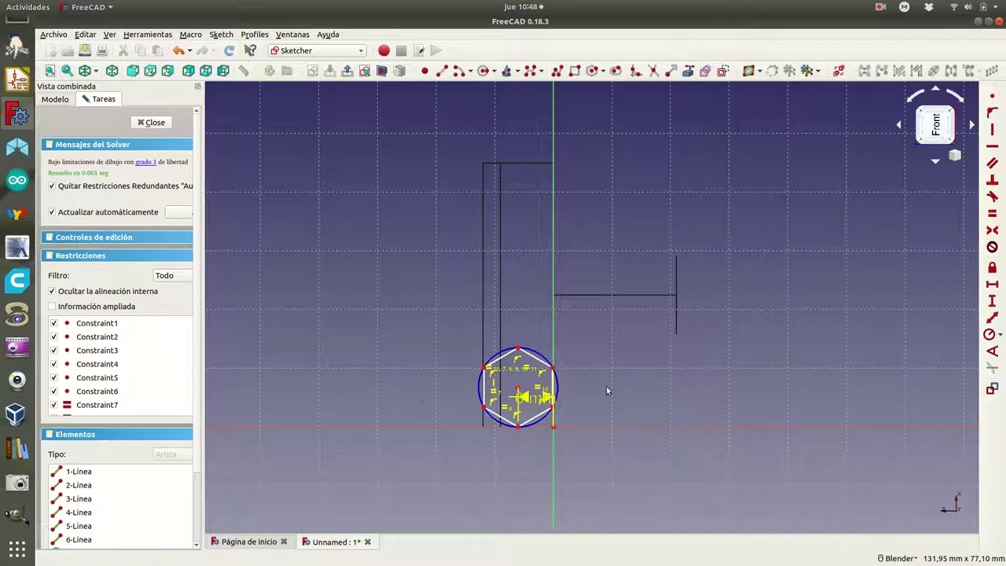
Constrain the hexagon's construction circle to a 7 mm radius
{"action": "left_click", "coordinate": [539, 358]}
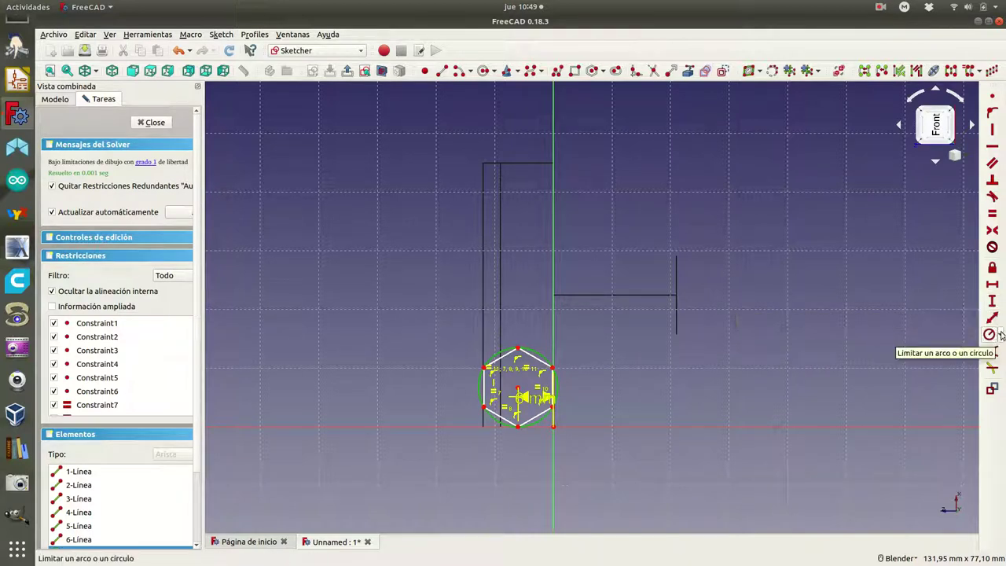
{"action": "left_click", "coordinate": [1000, 337]}
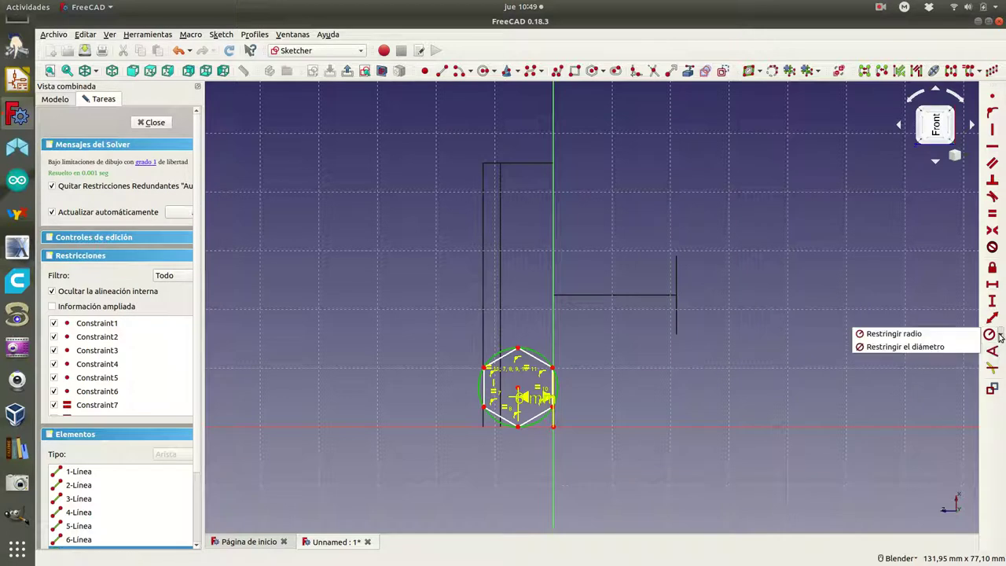
{"action": "left_click", "coordinate": [944, 336]}
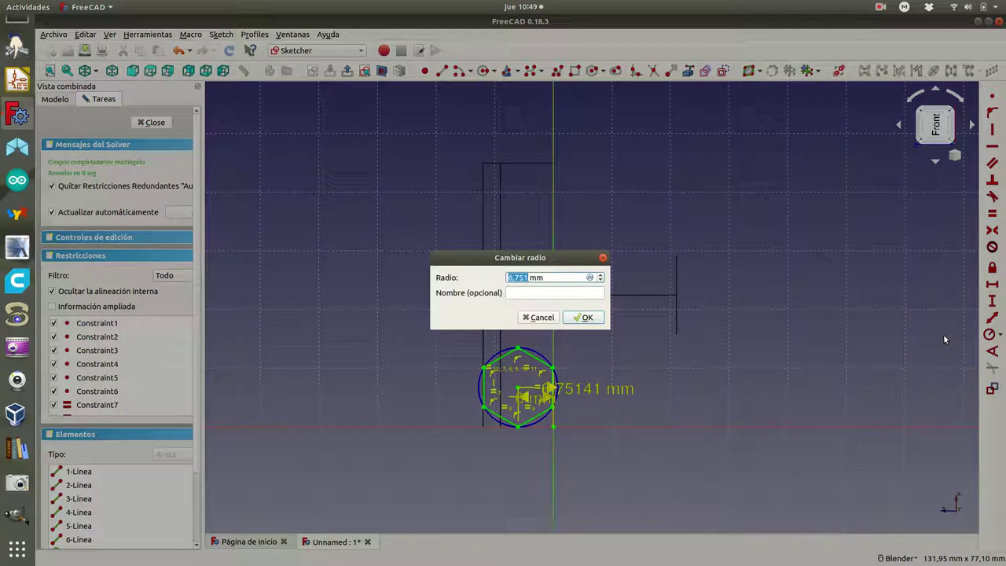
{"action": "type", "text": "7"}
{"action": "left_click", "coordinate": [583, 319]}
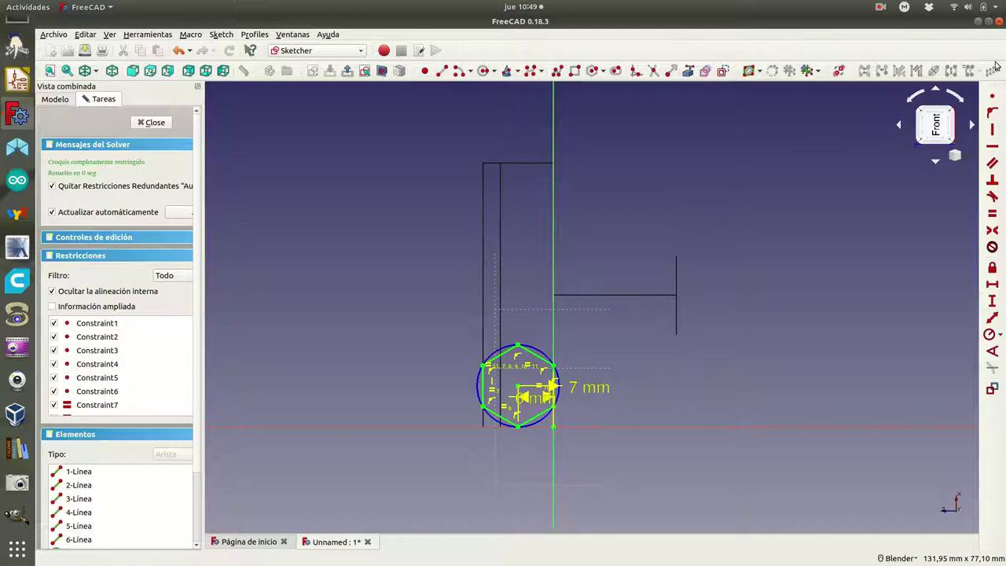
Copy the hexagon with its circle and place the copy above the original
{"action": "mouse_move", "coordinate": [444, 336]}
{"action": "left_mouse_down"}
{"action": "mouse_move", "coordinate": [557, 402]}
{"action": "mouse_move", "coordinate": [584, 442]}
{"action": "left_mouse_up"}
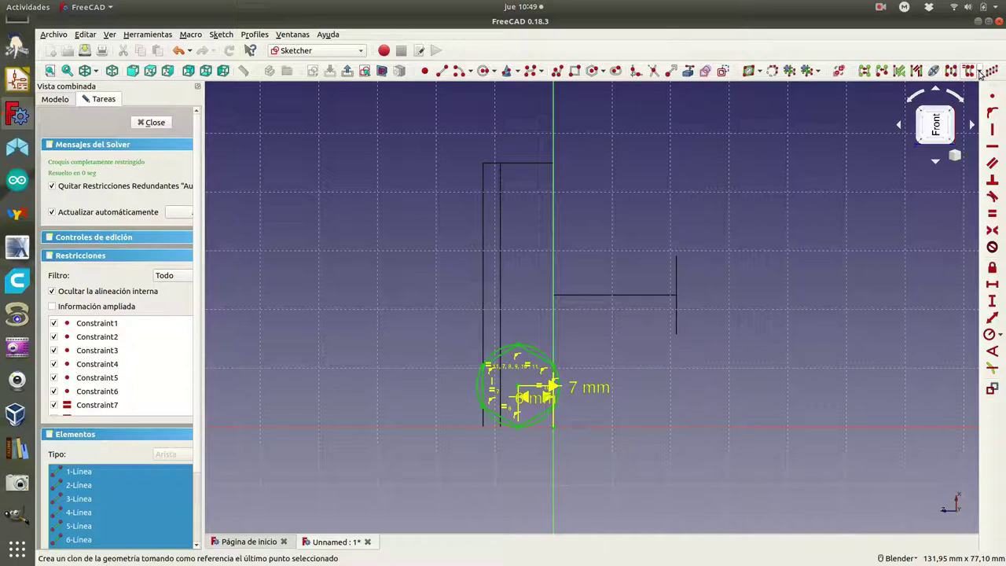
{"action": "left_click", "coordinate": [981, 72]}
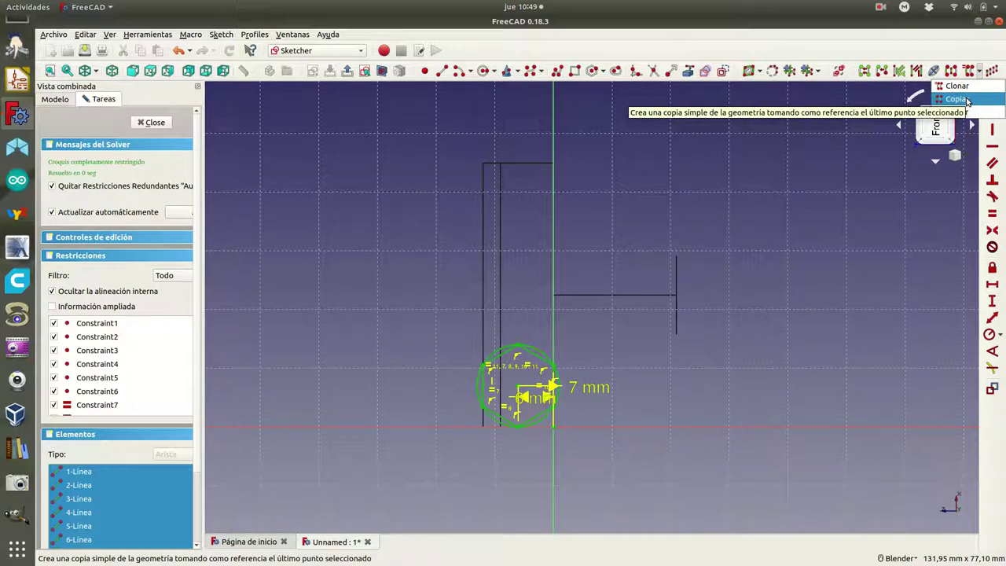
{"action": "left_click", "coordinate": [956, 99]}
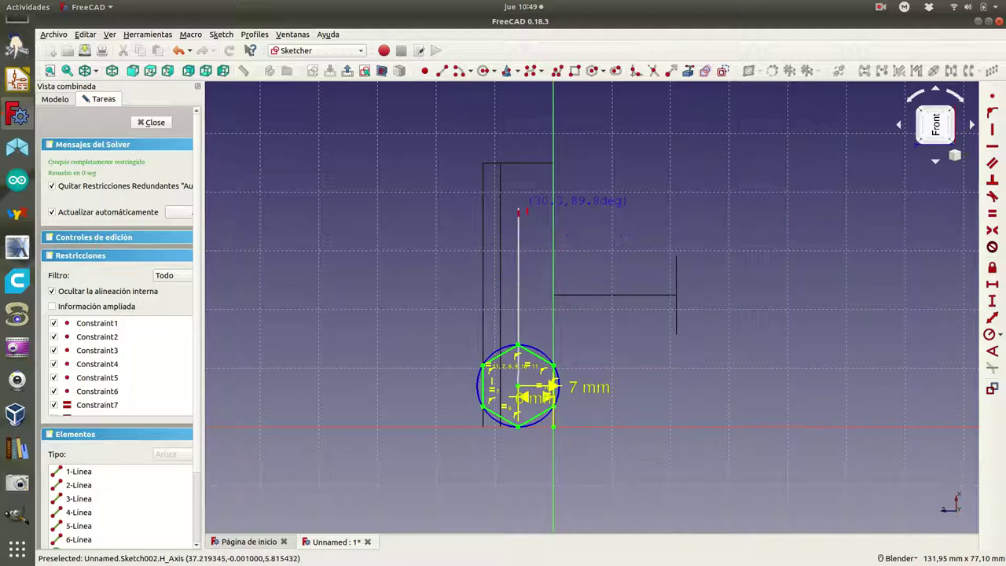
{"action": "left_click", "coordinate": [518, 206]}
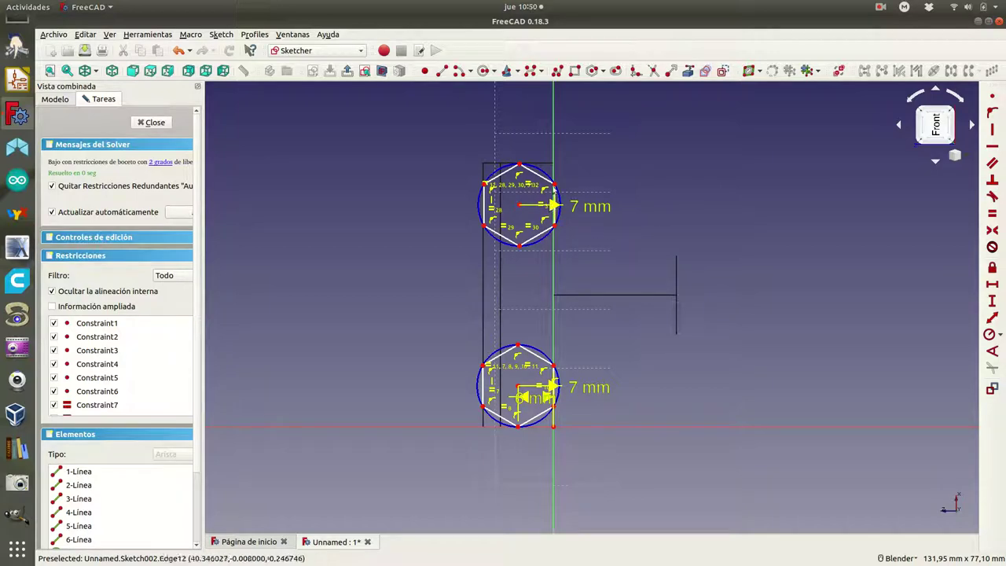
Attempt a vertical constraint on the upper hexagon's edge and move its 7 mm label aside
{"action": "left_click", "coordinate": [486, 206]}
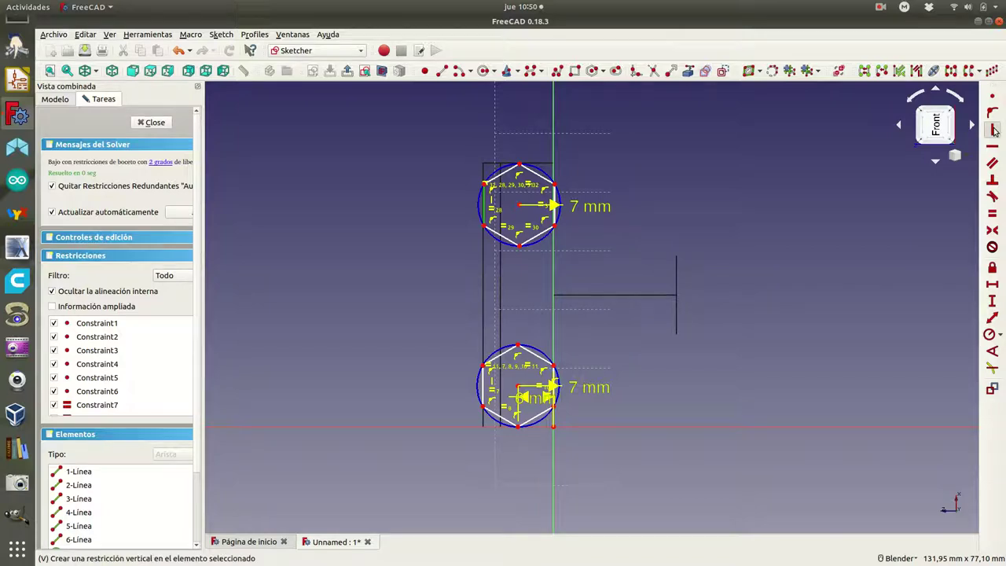
{"action": "left_click", "coordinate": [994, 130]}
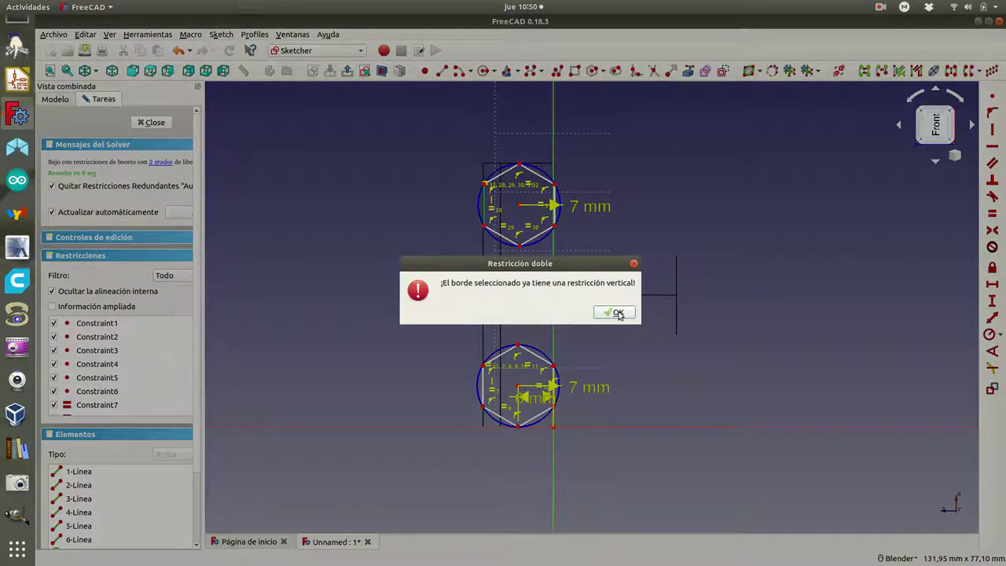
{"action": "left_click", "coordinate": [619, 314]}
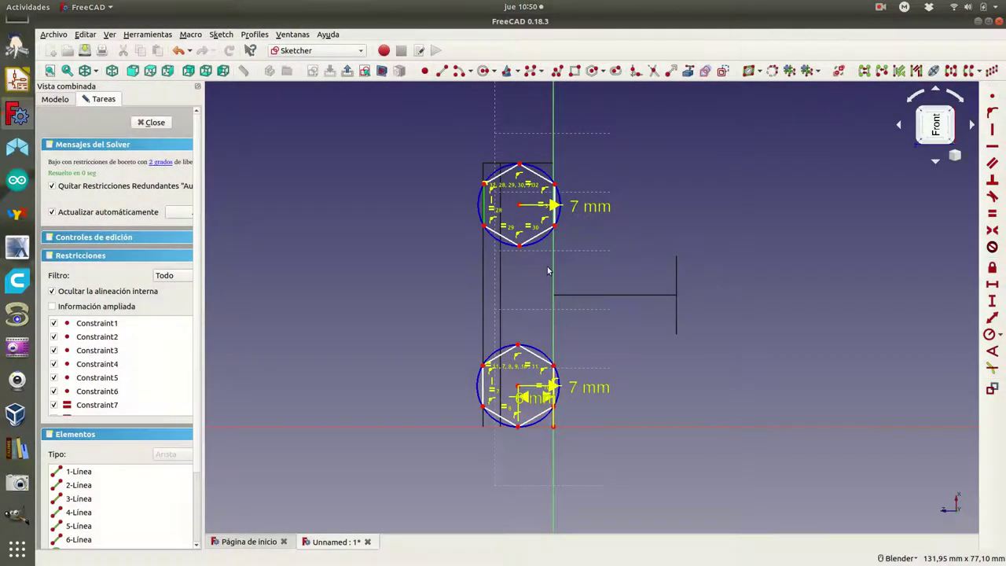
{"action": "left_click", "coordinate": [519, 206]}
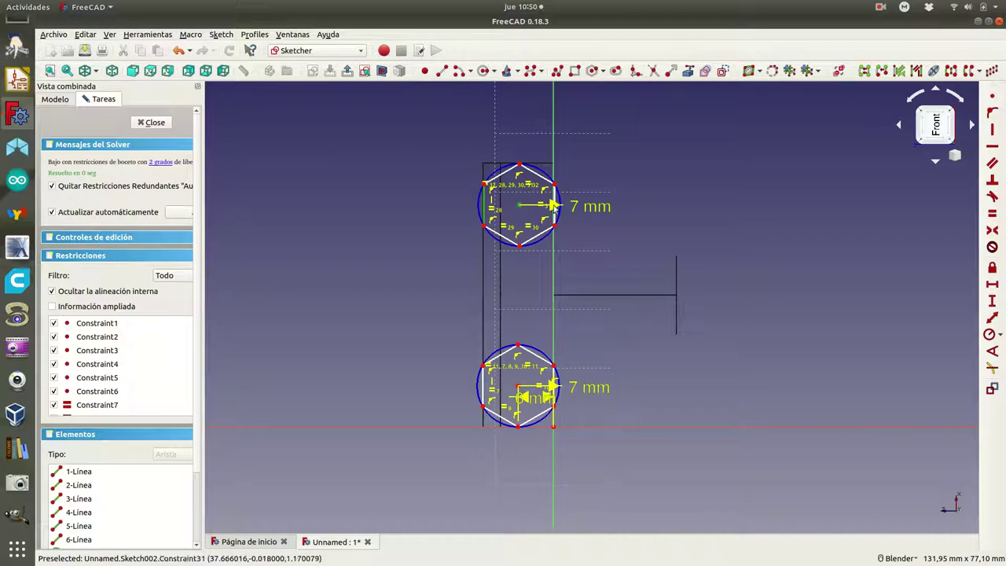
{"action": "mouse_move", "coordinate": [578, 207]}
{"action": "left_mouse_down"}
{"action": "mouse_move", "coordinate": [593, 140]}
{"action": "mouse_move", "coordinate": [579, 144]}
{"action": "left_mouse_up"}
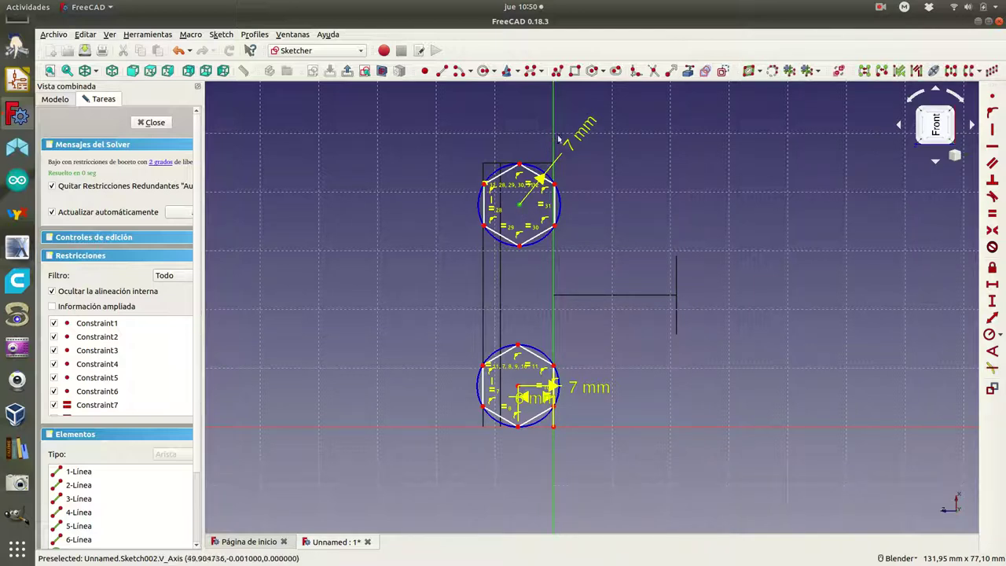
Set the upper hexagon centre 6 mm horizontally from the vertical axis
{"action": "left_click", "coordinate": [995, 285]}
{"action": "type", "text": "6"}
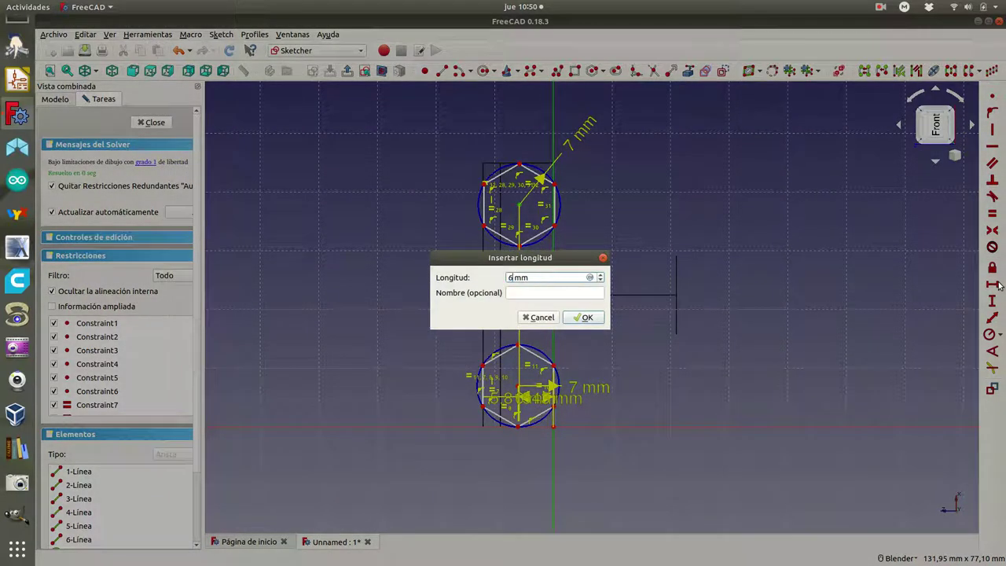
{"action": "key", "text": "Return"}
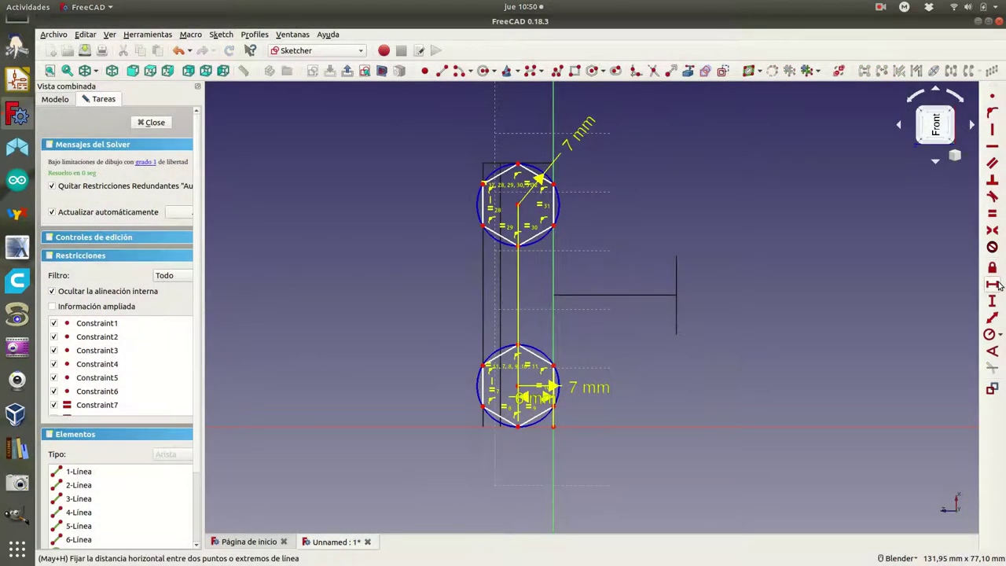
Place the upper hexagon centre 38 mm (entered as 45-7) above the horizontal axis
{"action": "left_click", "coordinate": [518, 206]}
{"action": "left_click", "coordinate": [450, 428]}
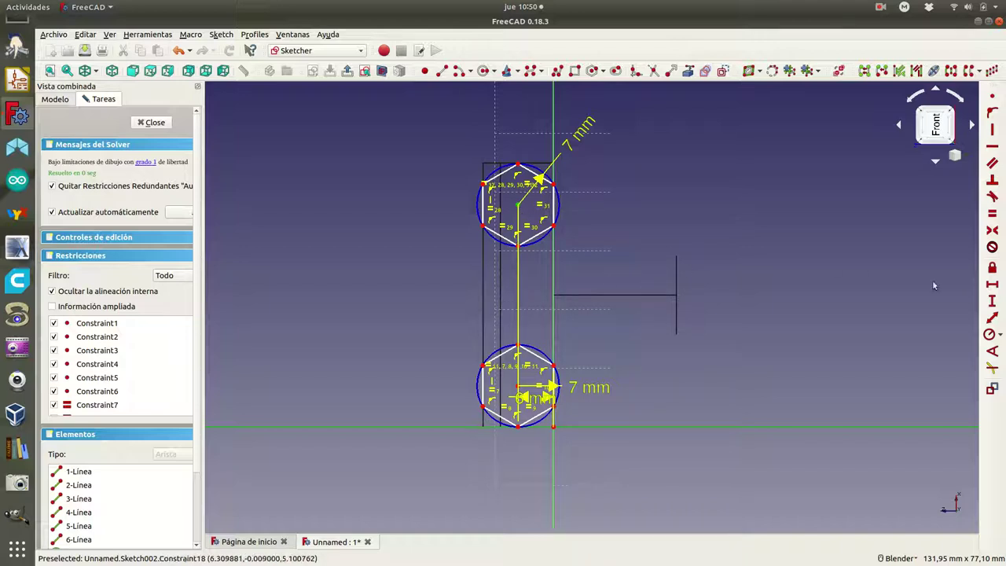
{"action": "left_click", "coordinate": [992, 301]}
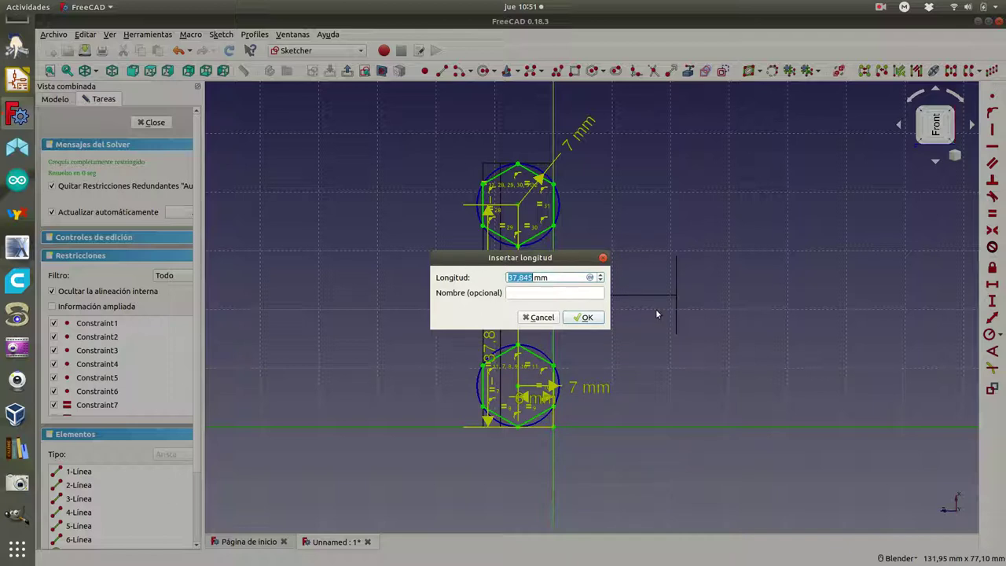
{"action": "left_click", "coordinate": [539, 317]}
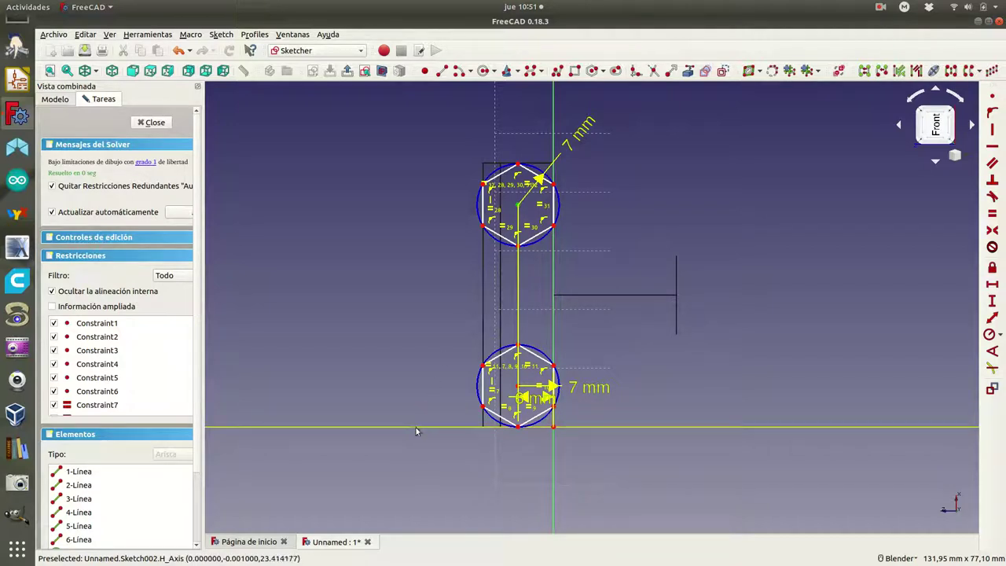
{"action": "left_click", "coordinate": [993, 303]}
{"action": "type", "text": "45"}
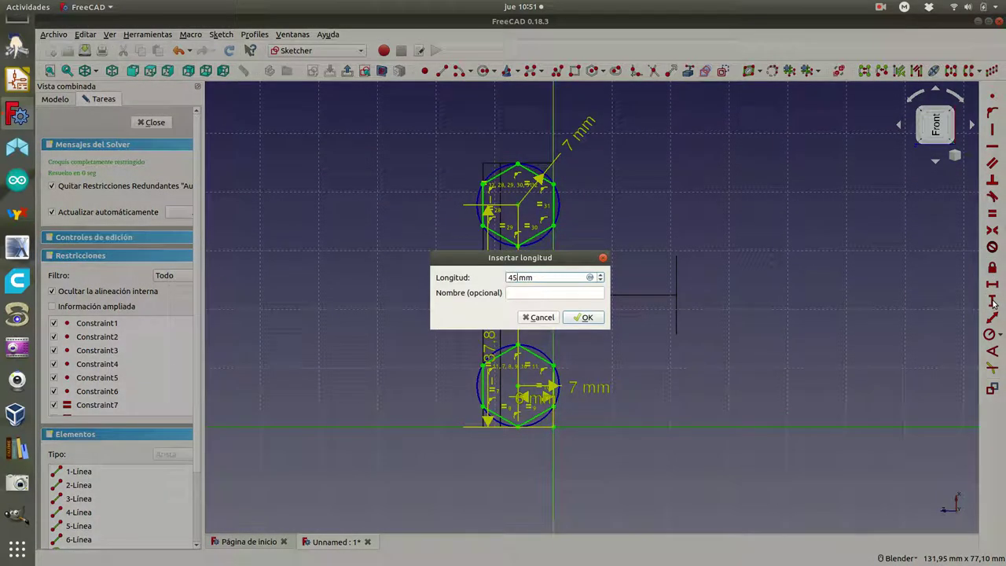
{"action": "type", "text": "-7"}
{"action": "key", "text": "Return"}
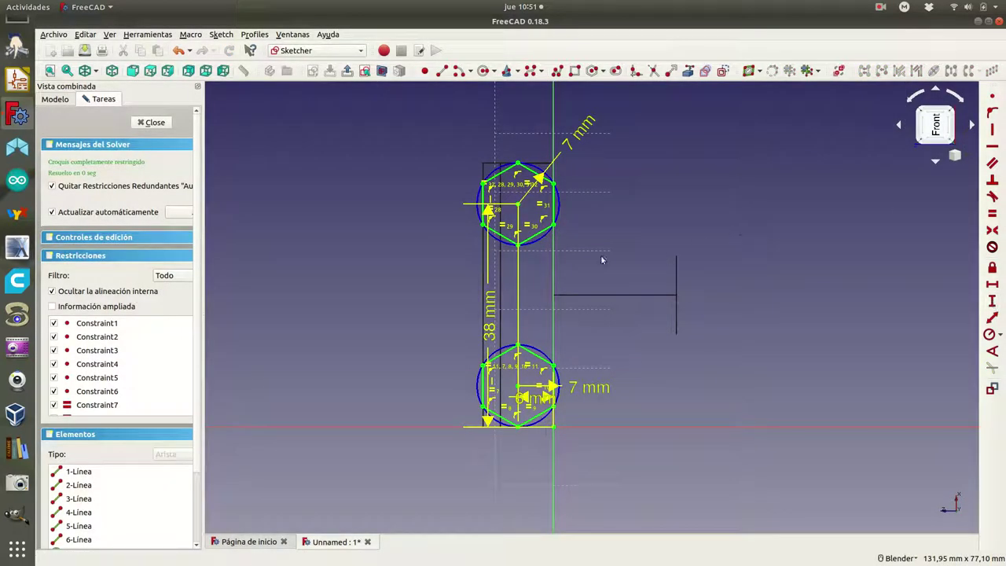
Close the hexagon sketch and pad it 5 mm into two hexagonal prisms
{"action": "left_click", "coordinate": [144, 126]}
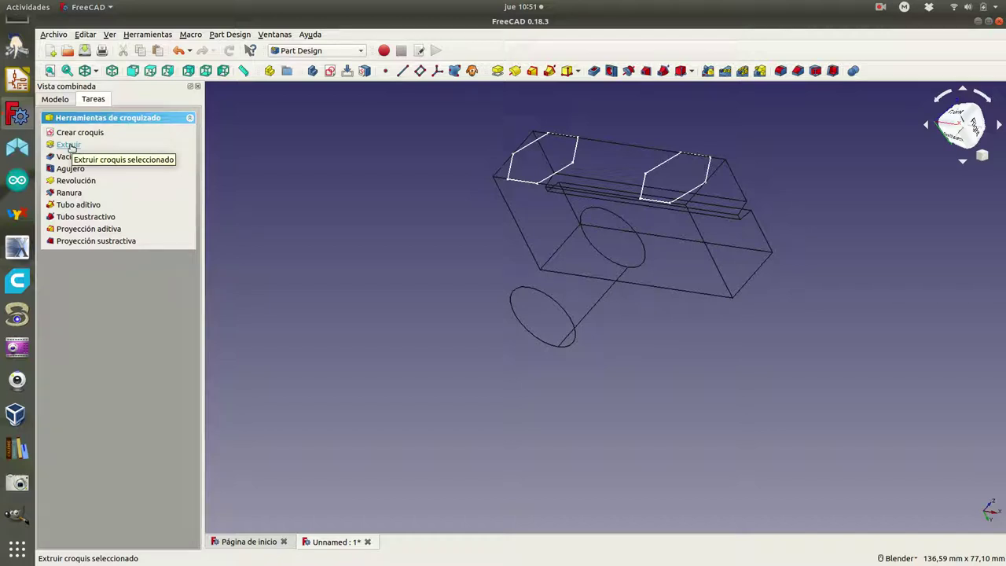
{"action": "left_click", "coordinate": [69, 146]}
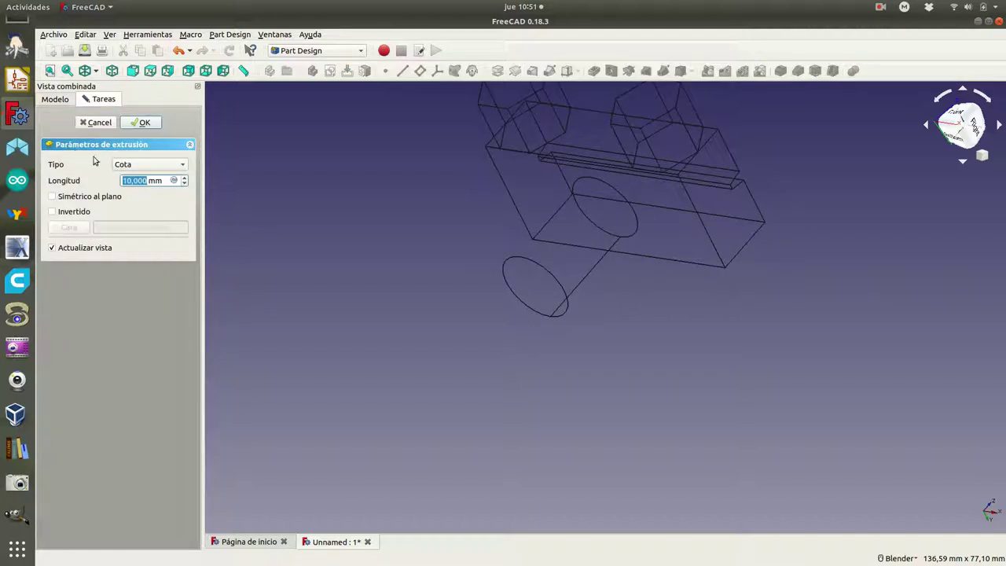
{"action": "type", "text": "5"}
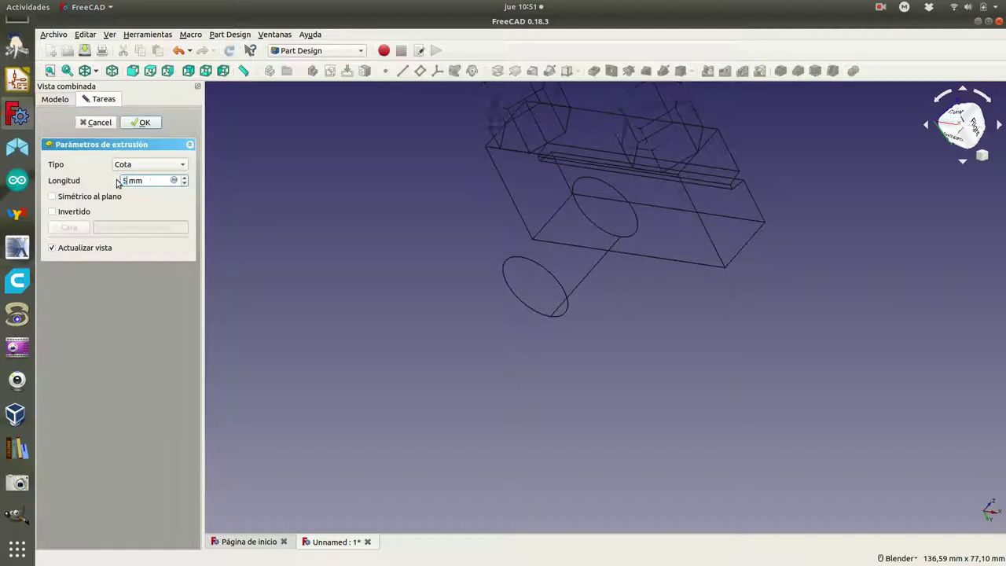
{"action": "left_click", "coordinate": [140, 124]}
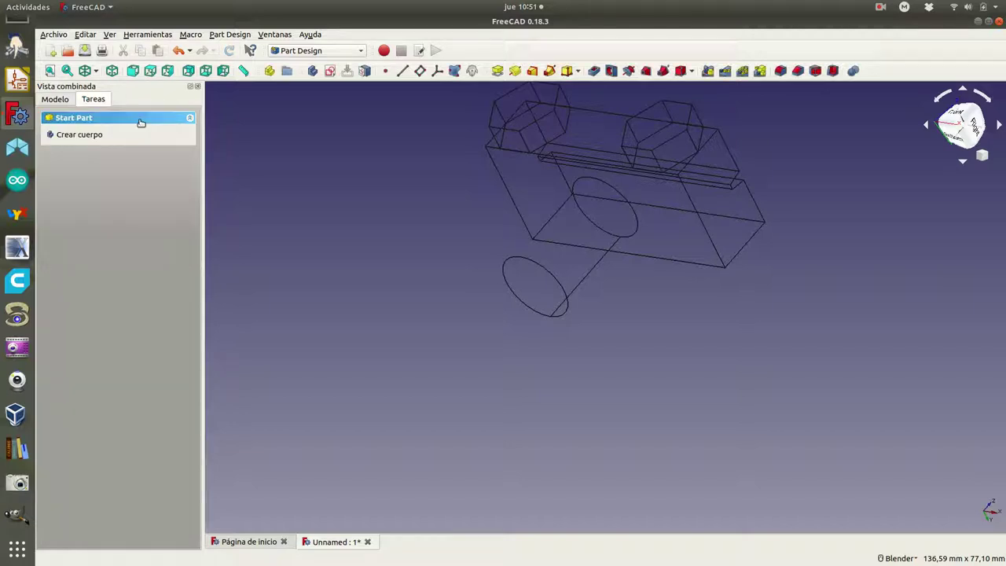
Show the Model tree and switch the draw style back to Shaded
{"action": "left_click", "coordinate": [55, 99]}
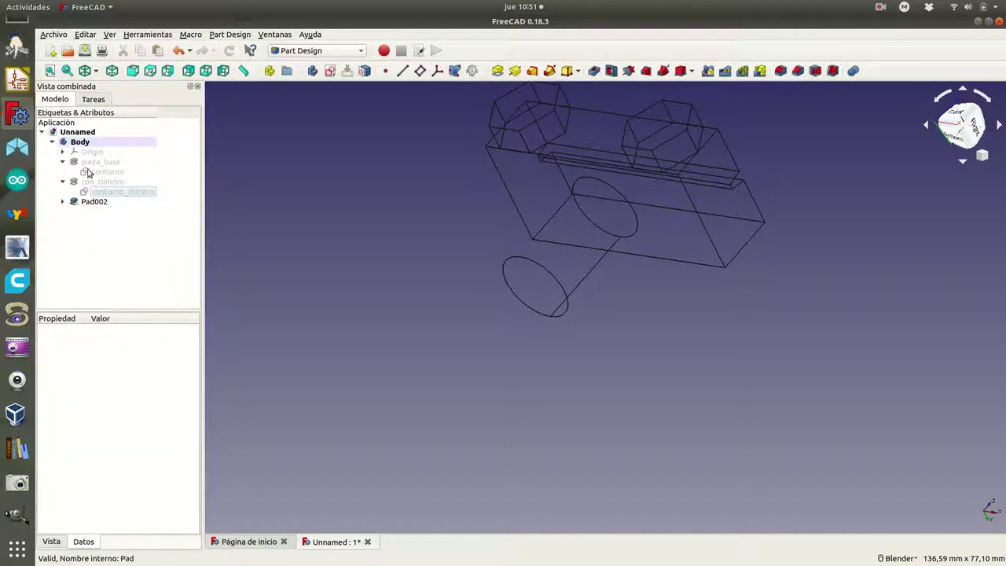
{"action": "left_click", "coordinate": [88, 72]}
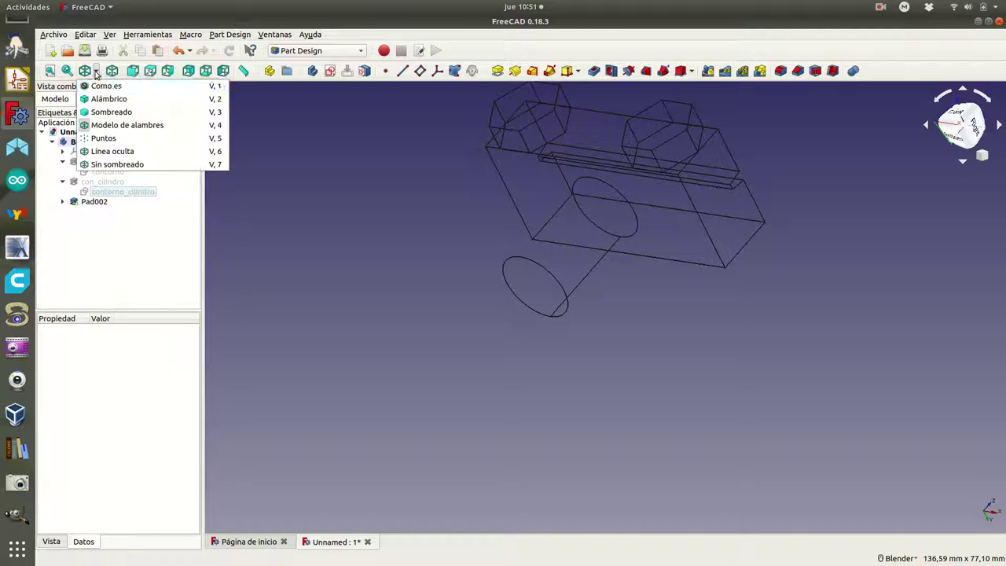
{"action": "left_click", "coordinate": [99, 92]}
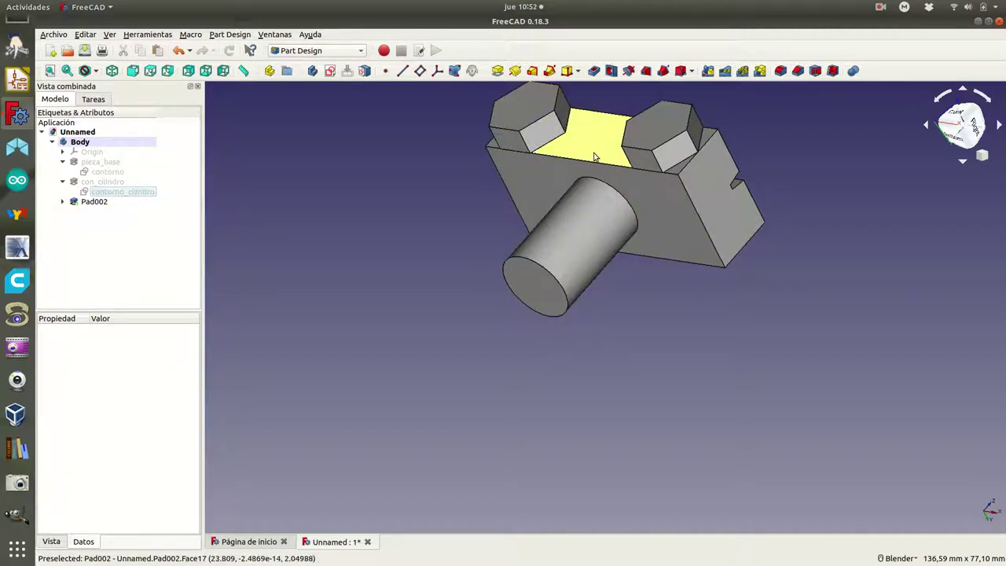
Rename Sketch002 under Pad002 to contorno_torreones
{"action": "left_click", "coordinate": [63, 201]}
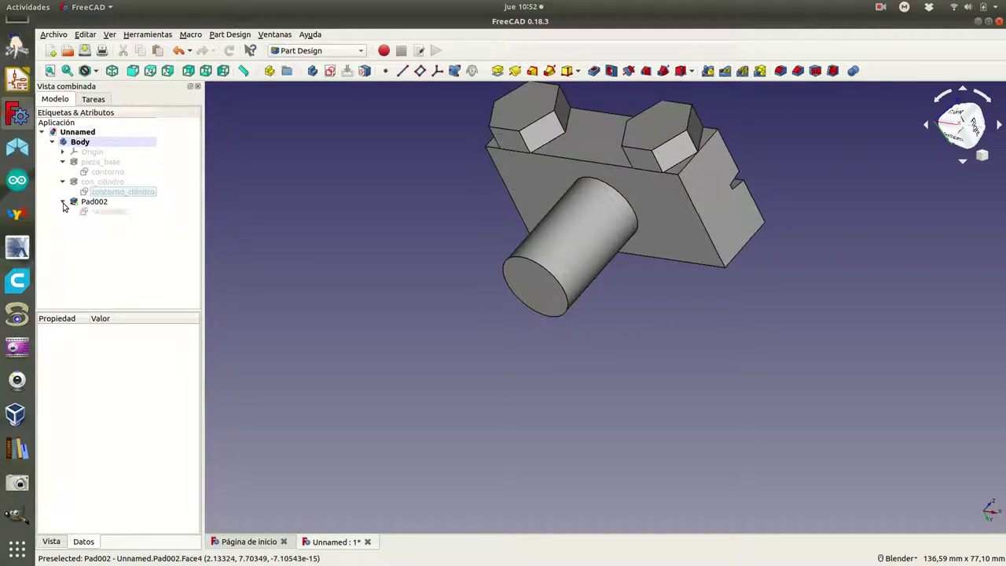
{"action": "left_click", "coordinate": [103, 217]}
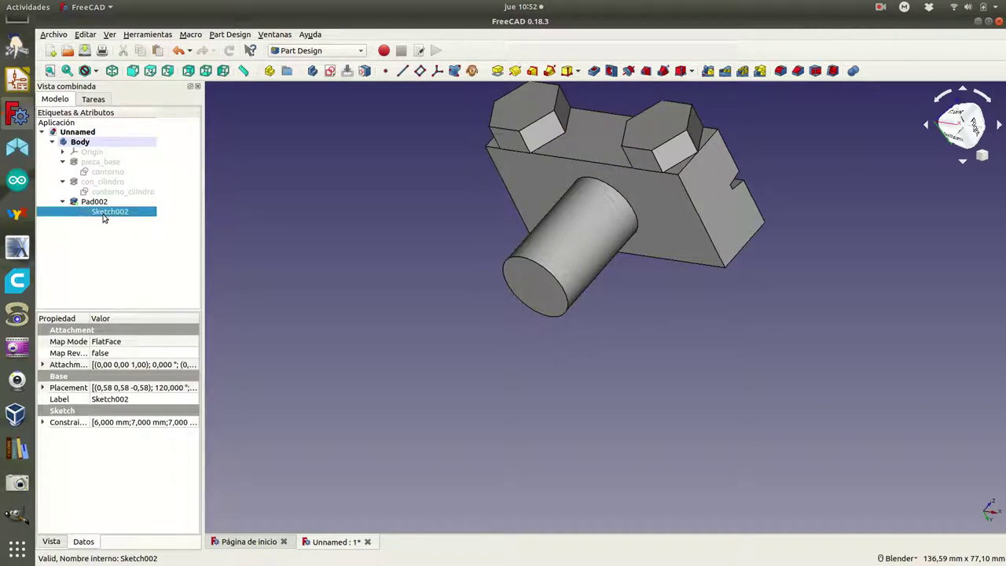
{"action": "right_click", "coordinate": [103, 217]}
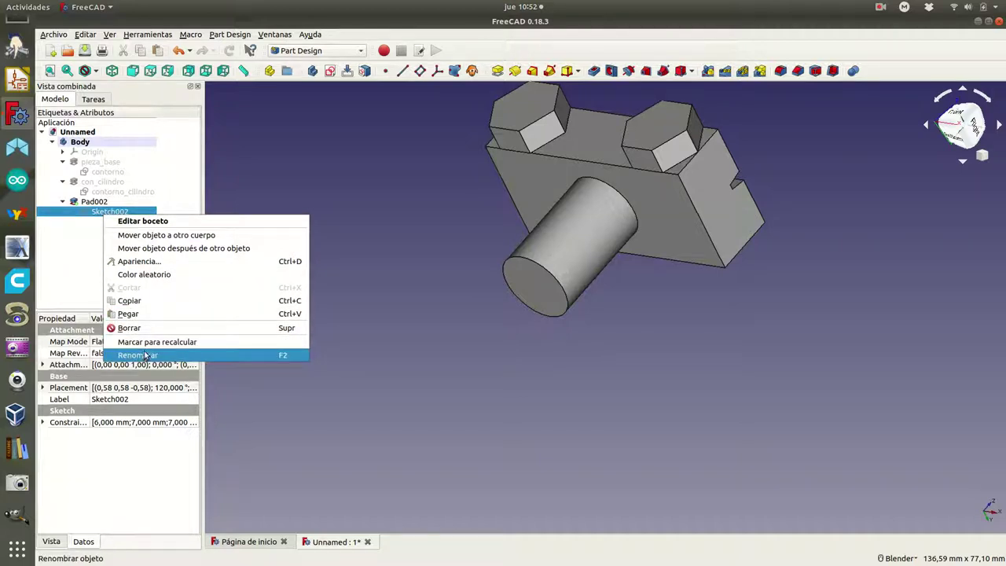
{"action": "left_click", "coordinate": [143, 355]}
{"action": "type", "text": "contron"}
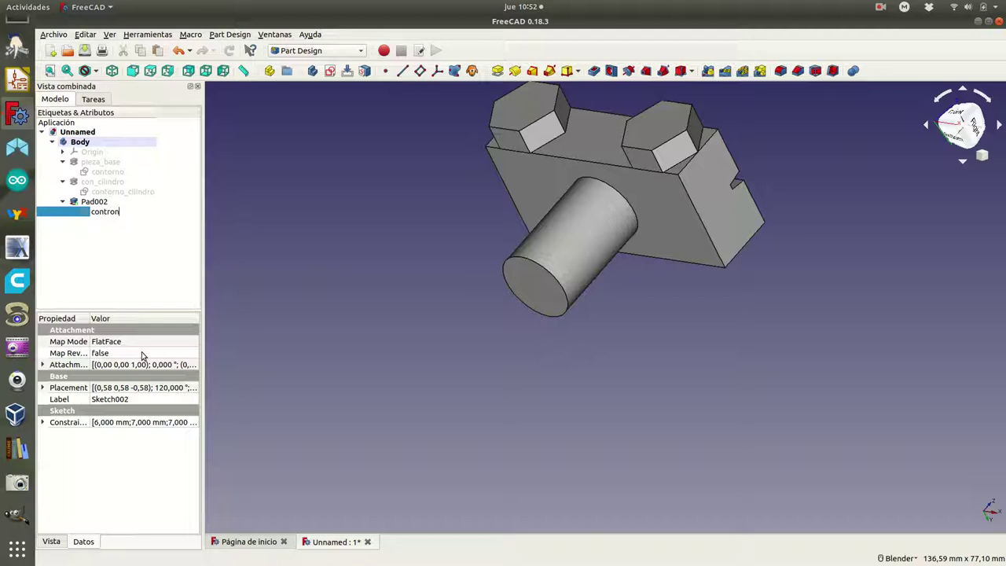
{"action": "key", "text": "BackSpace"}
{"action": "key", "text": "BackSpace"}
{"action": "key", "text": "BackSpace"}
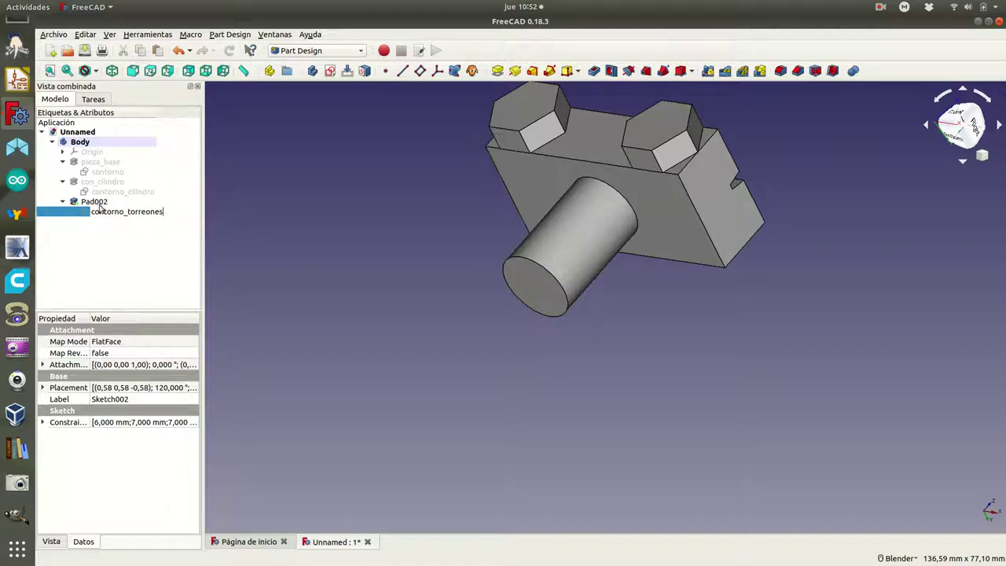
{"action": "left_click", "coordinate": [99, 203]}
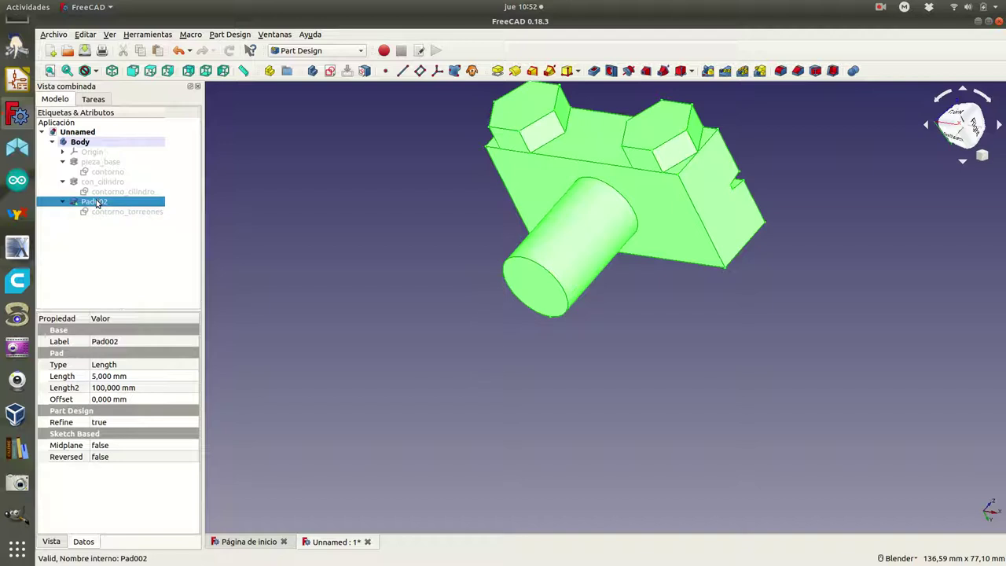
Rename Pad002 to con_torreones
{"action": "right_click", "coordinate": [97, 202]}
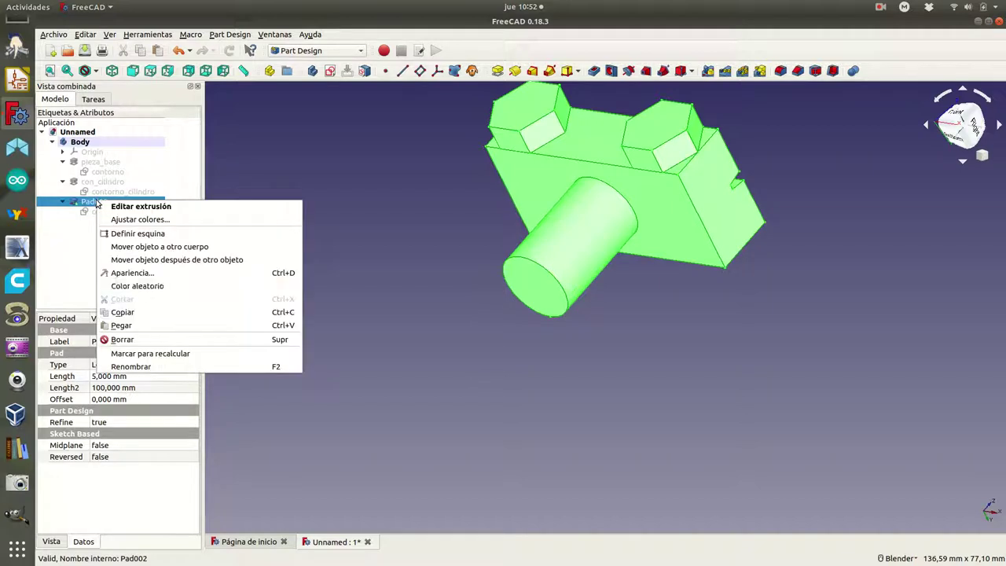
{"action": "left_click", "coordinate": [140, 366]}
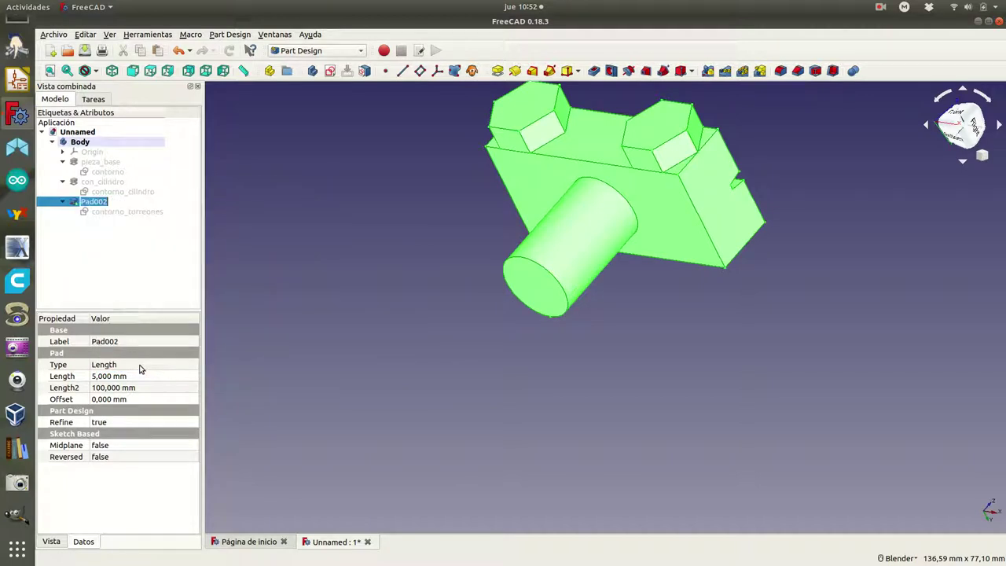
{"action": "type", "text": "con_torreones"}
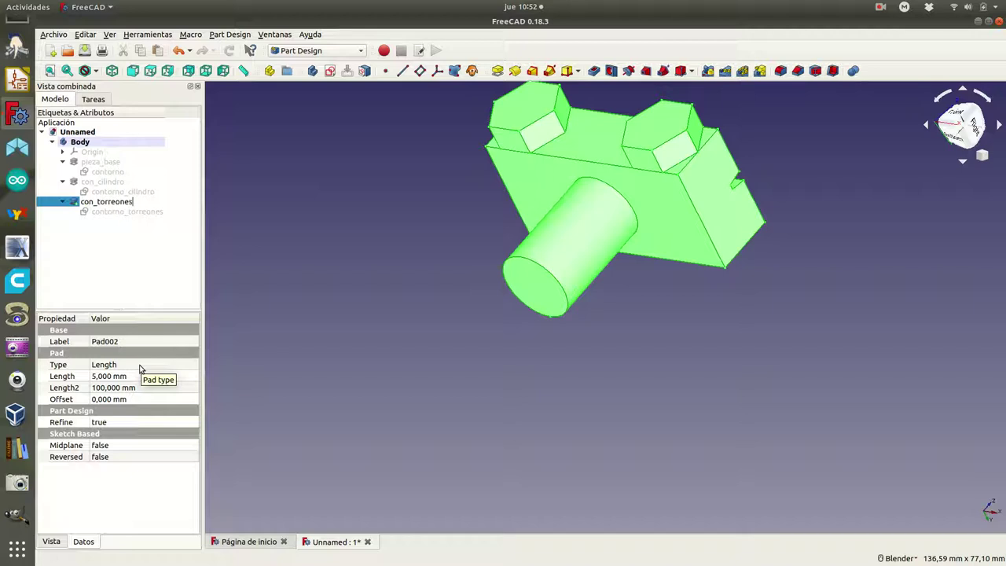
{"action": "key", "text": "Return"}
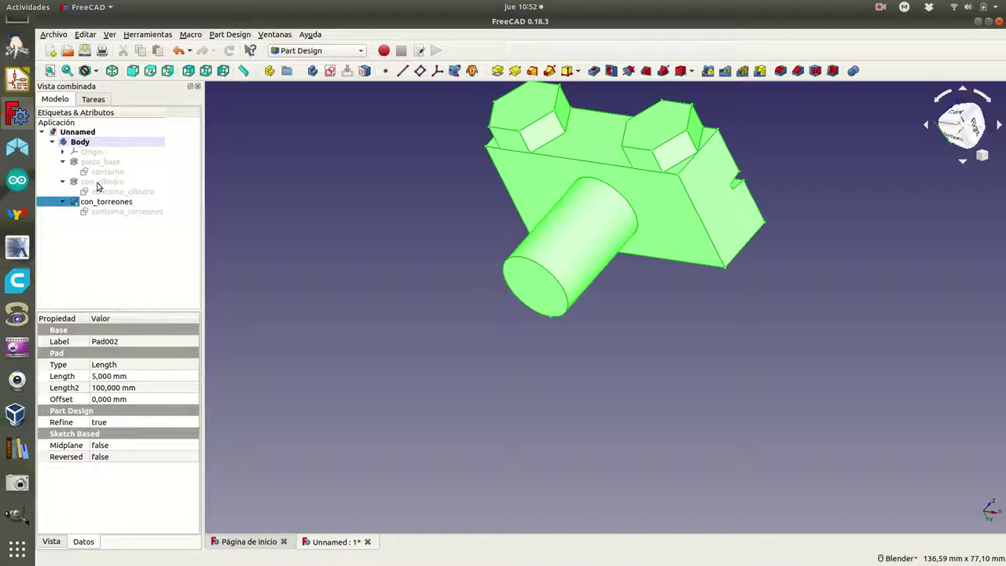
Review con_cilindro and con_torreones, then select the top face between the hexagonal bosses
{"action": "left_click", "coordinate": [98, 186]}
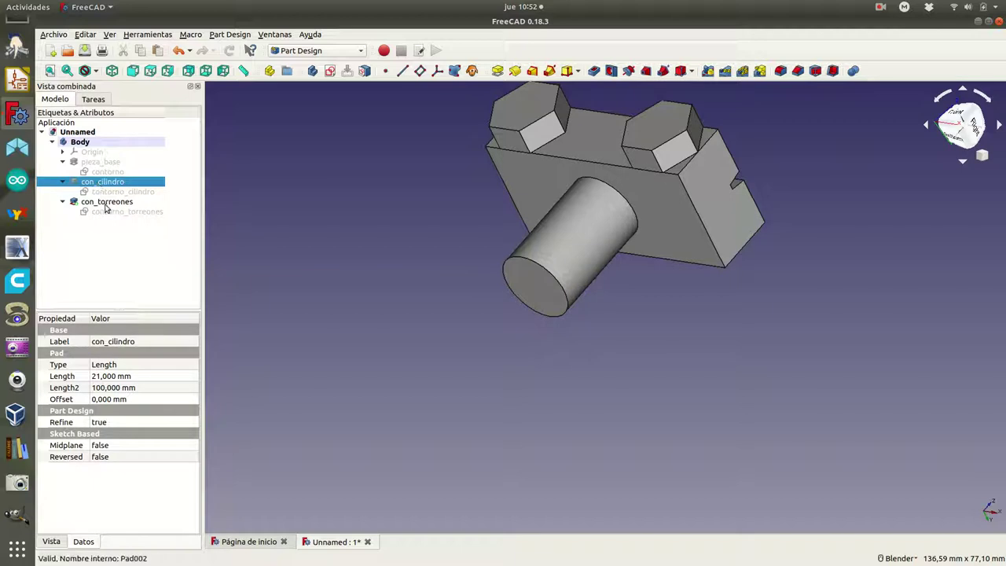
{"action": "left_click", "coordinate": [106, 203]}
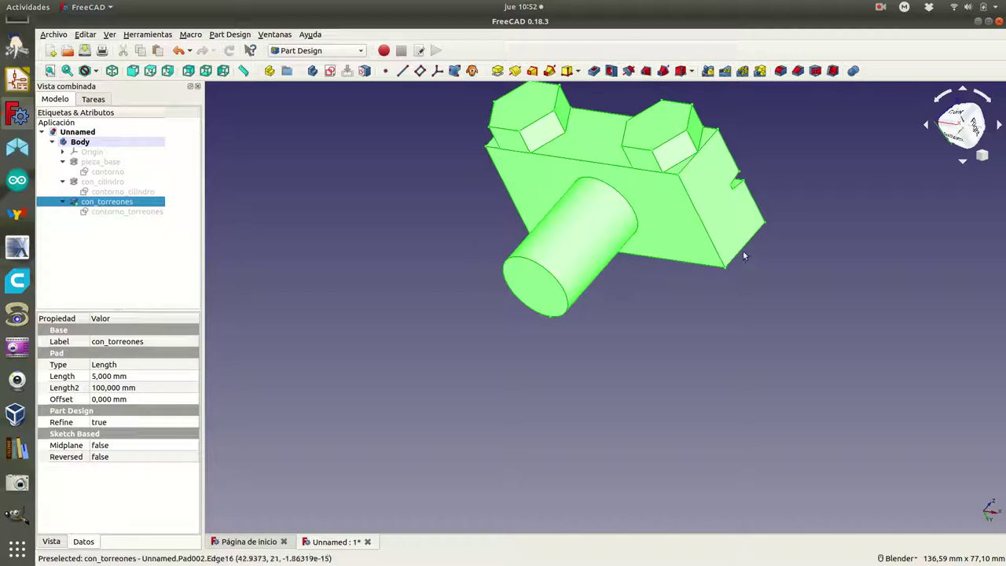
{"action": "left_click", "coordinate": [435, 184]}
{"action": "left_click", "coordinate": [586, 144]}
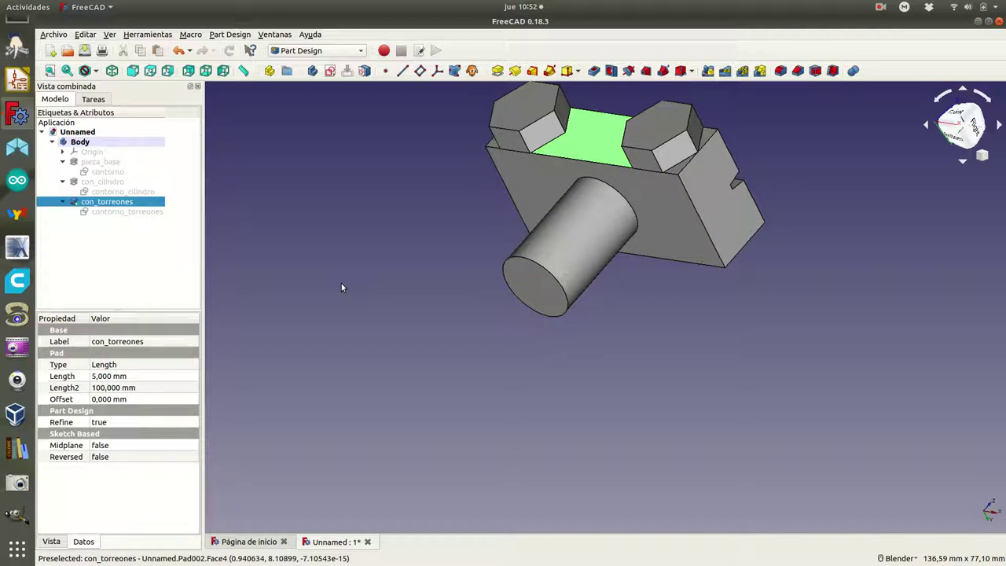
Start a new sketch on the selected top face and show it in wireframe
{"action": "left_click", "coordinate": [94, 99]}
{"action": "left_click", "coordinate": [79, 132]}
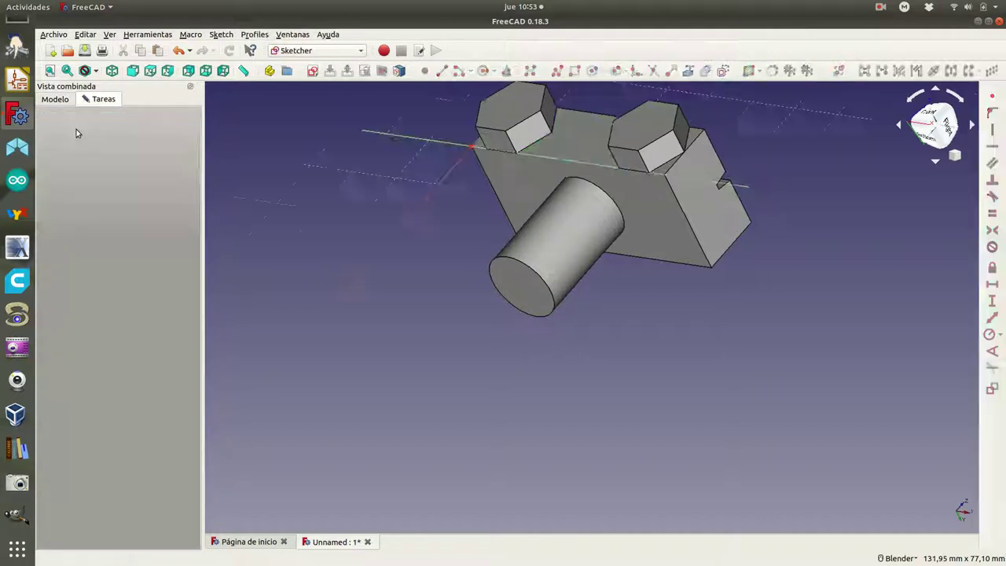
{"action": "left_click", "coordinate": [95, 71]}
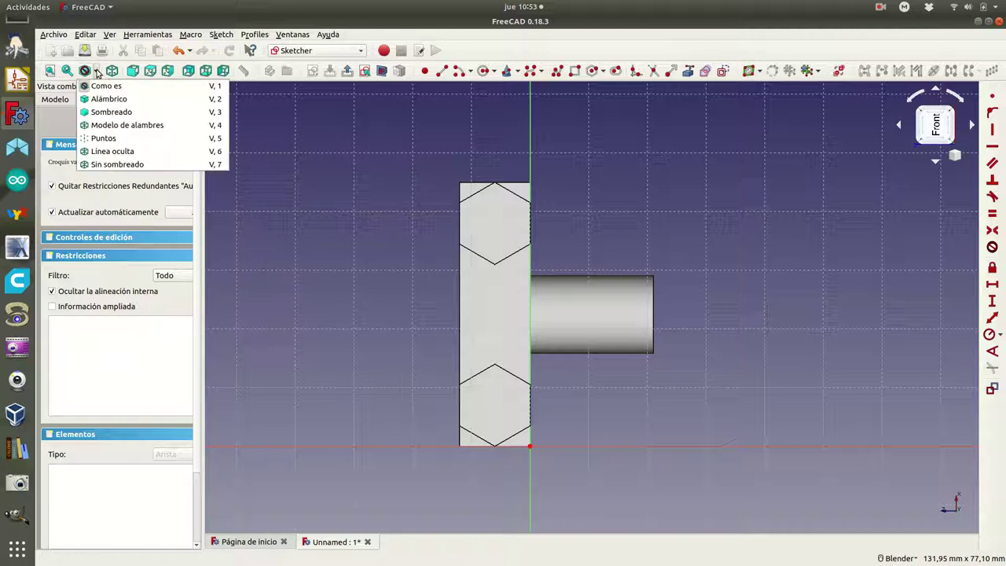
{"action": "left_click", "coordinate": [110, 125]}
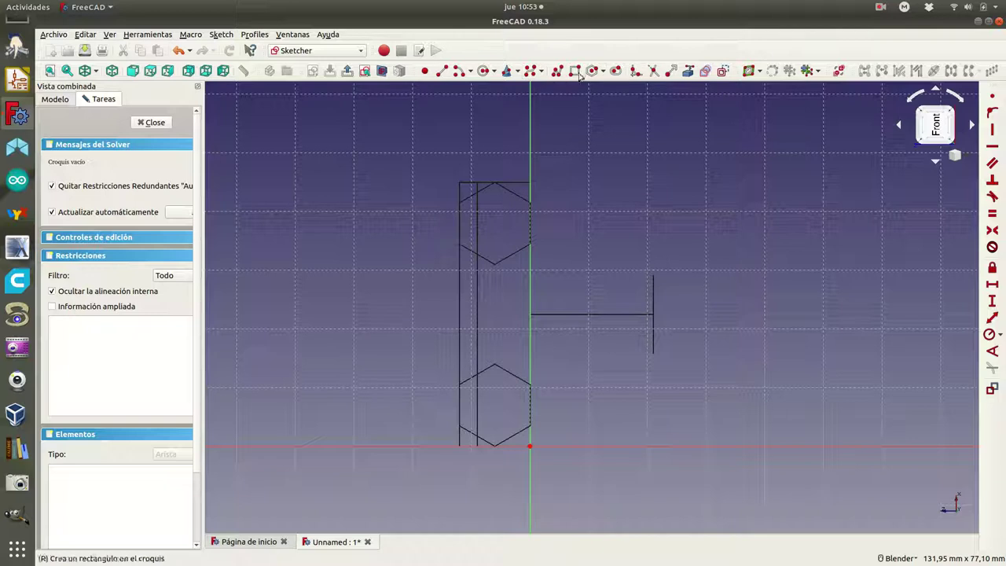
Draw a small circle inside the lower hexagon and select its centre point
{"action": "left_click", "coordinate": [484, 71]}
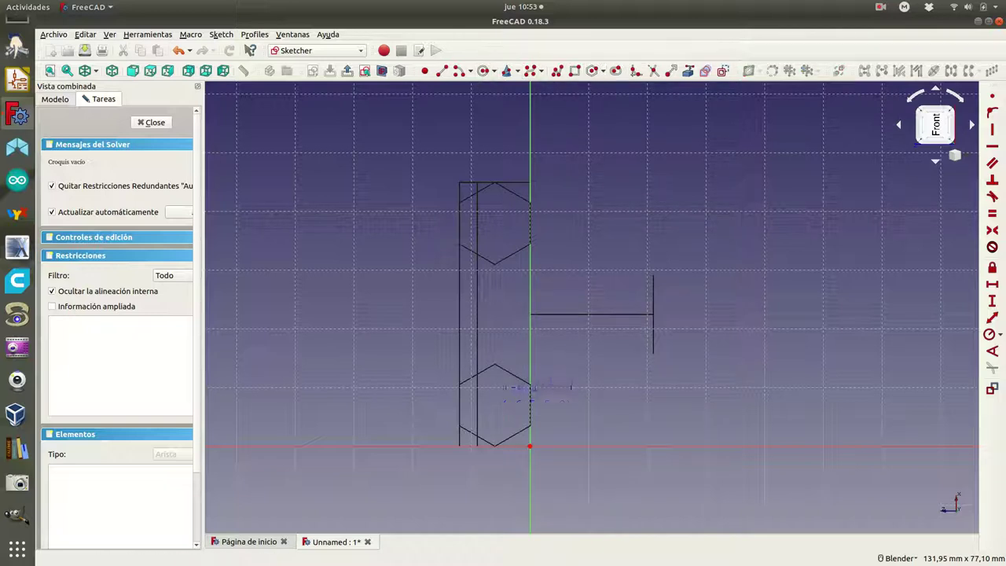
{"action": "left_click", "coordinate": [496, 409]}
{"action": "left_click", "coordinate": [508, 406]}
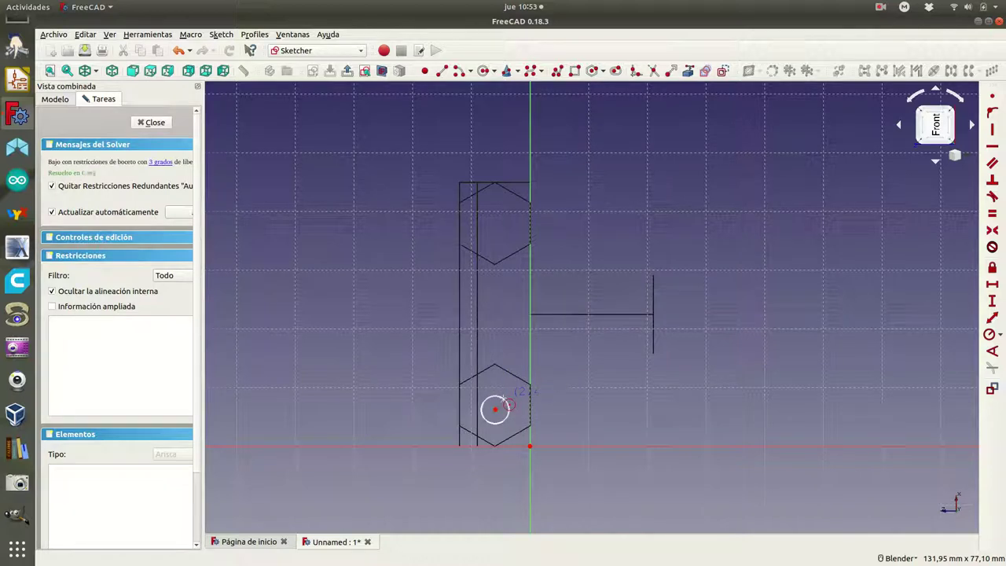
{"action": "left_click", "coordinate": [493, 225]}
{"action": "right_click", "coordinate": [507, 220]}
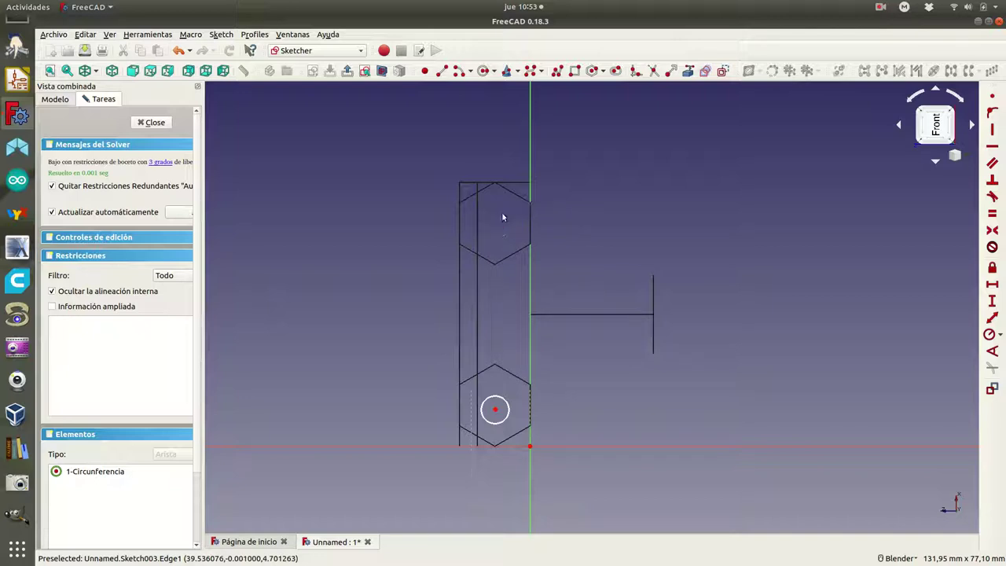
{"action": "left_click", "coordinate": [496, 410]}
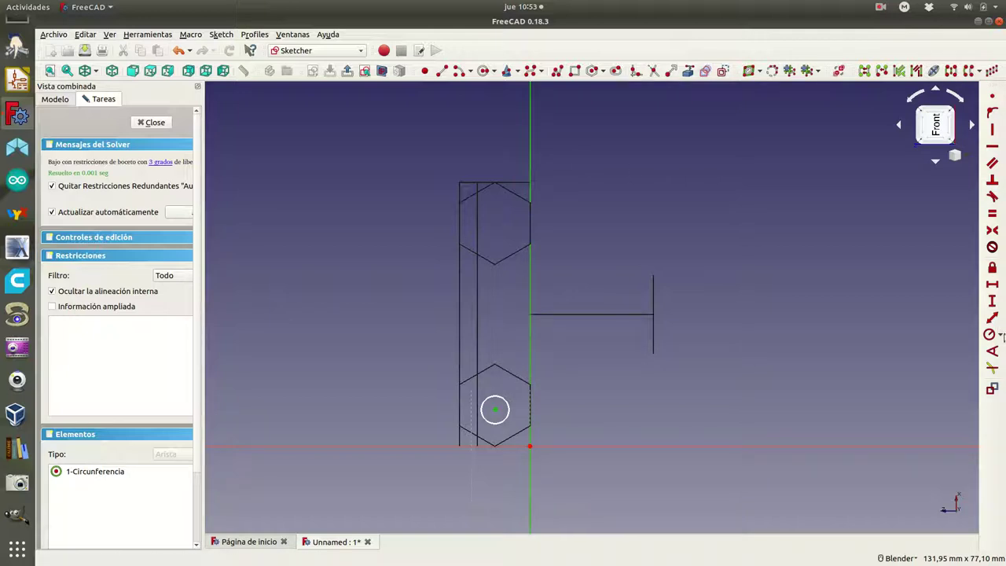
Dimension the lower circle centre 6 mm horizontally and 7 mm vertically, moving both labels clear
{"action": "left_click", "coordinate": [993, 285]}
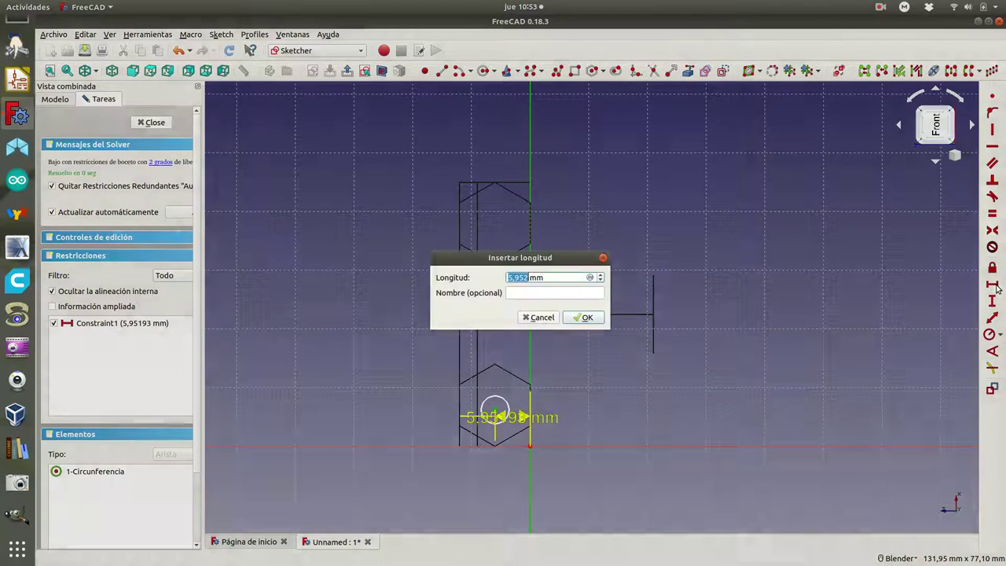
{"action": "type", "text": "6"}
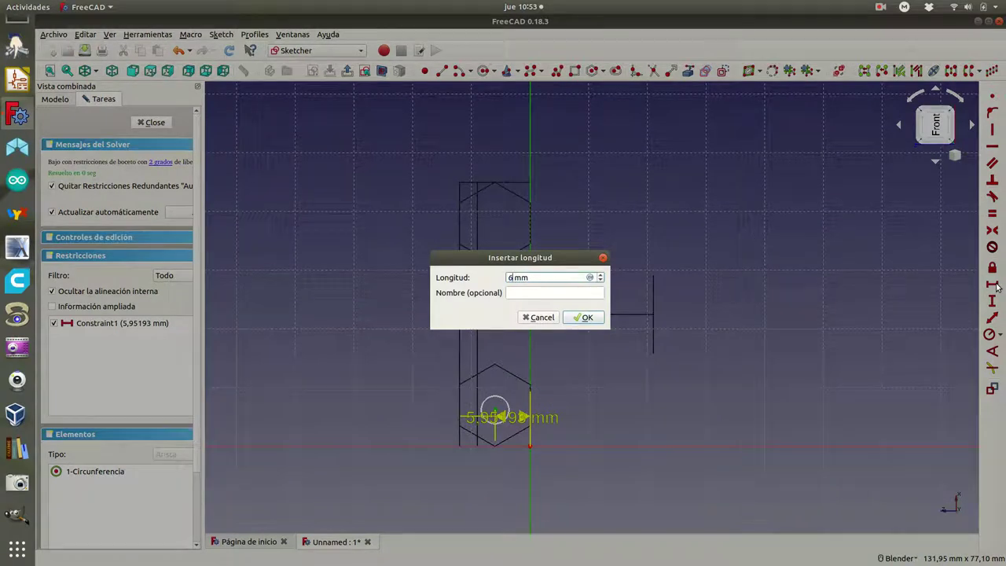
{"action": "key", "text": "Return"}
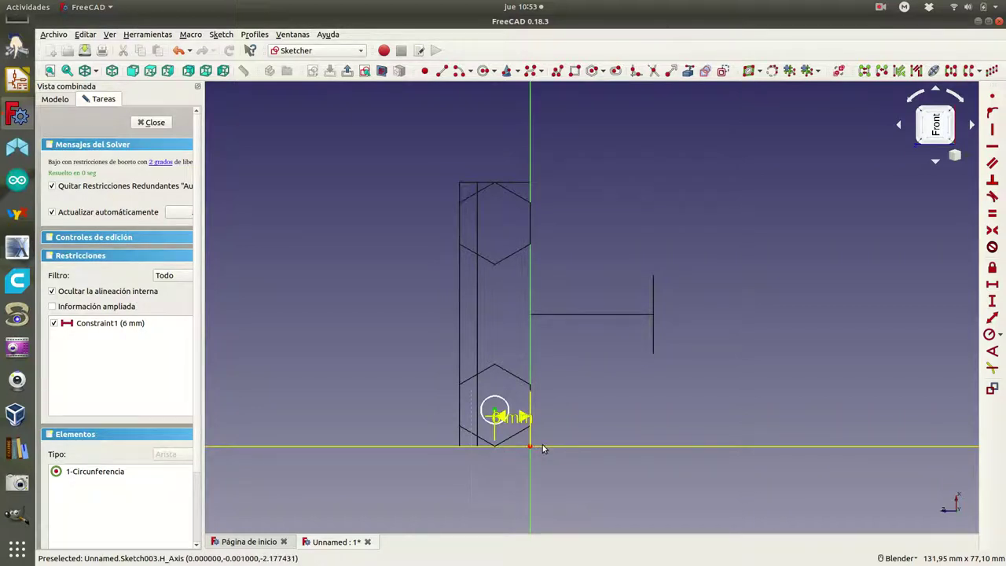
{"action": "left_click", "coordinate": [993, 301]}
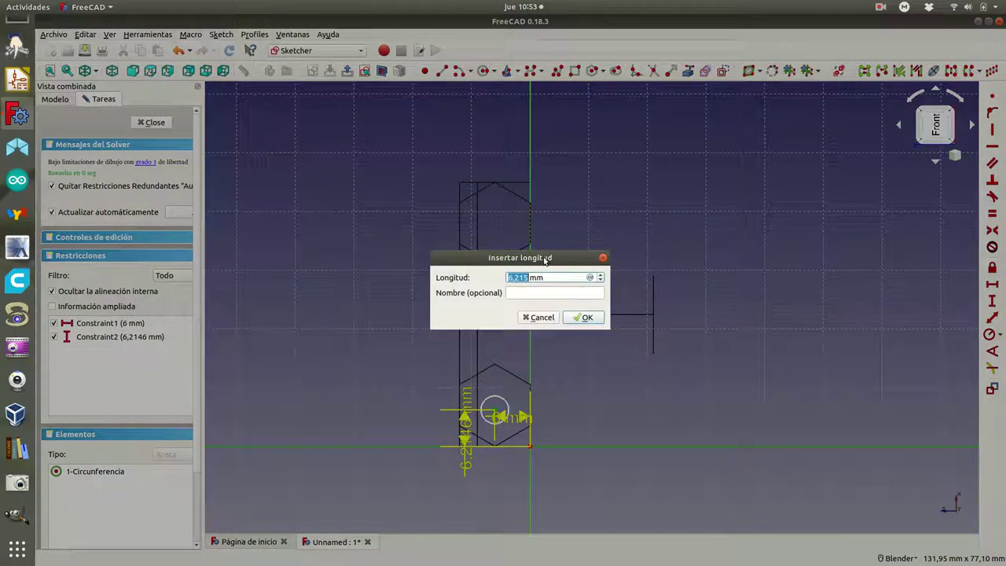
{"action": "type", "text": "6"}
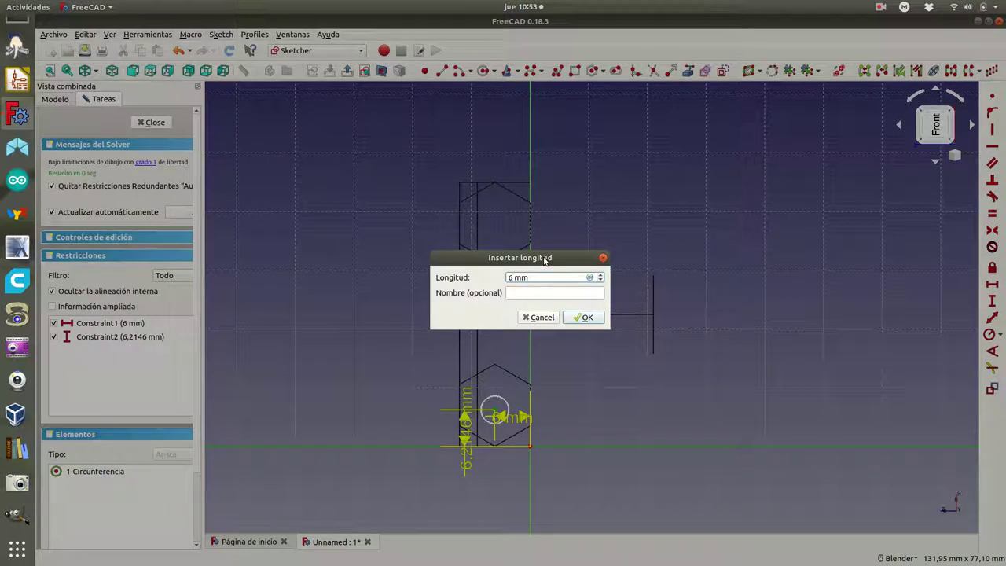
{"action": "key", "text": "BackSpace"}
{"action": "type", "text": "7"}
{"action": "left_click", "coordinate": [595, 320]}
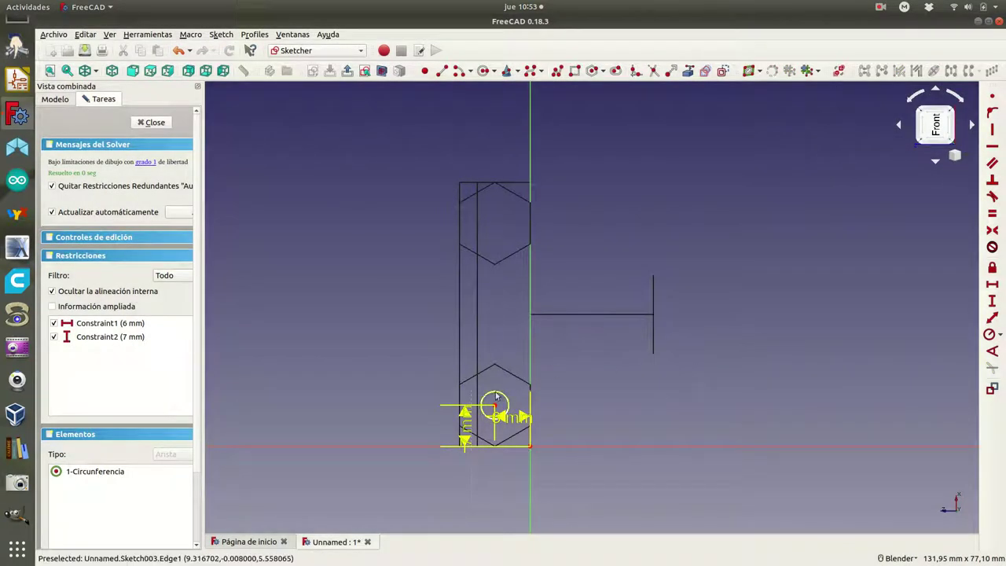
{"action": "left_click_drag", "start_coordinate": [466, 433], "coordinate": [402, 366]}
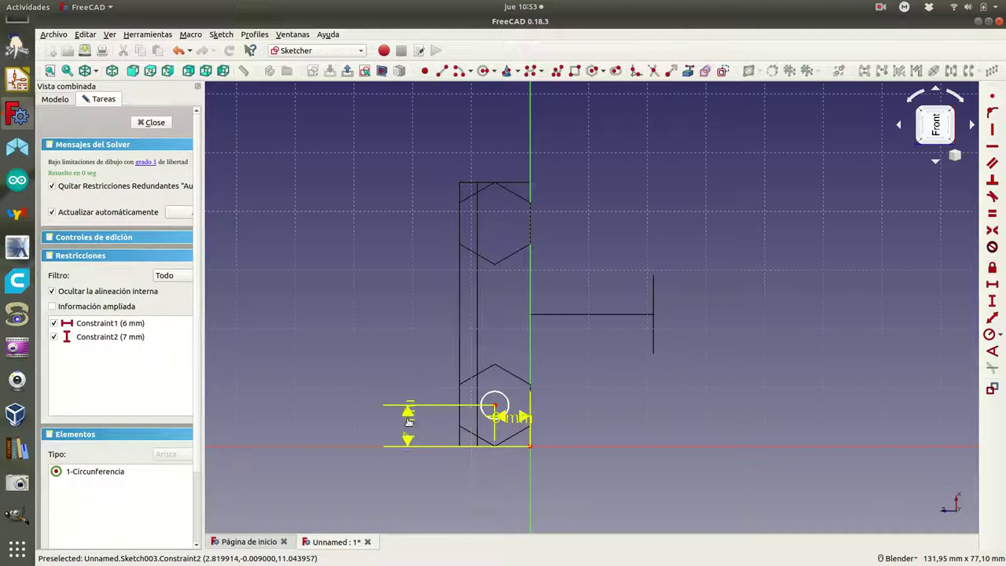
{"action": "left_click_drag", "start_coordinate": [508, 422], "coordinate": [460, 475]}
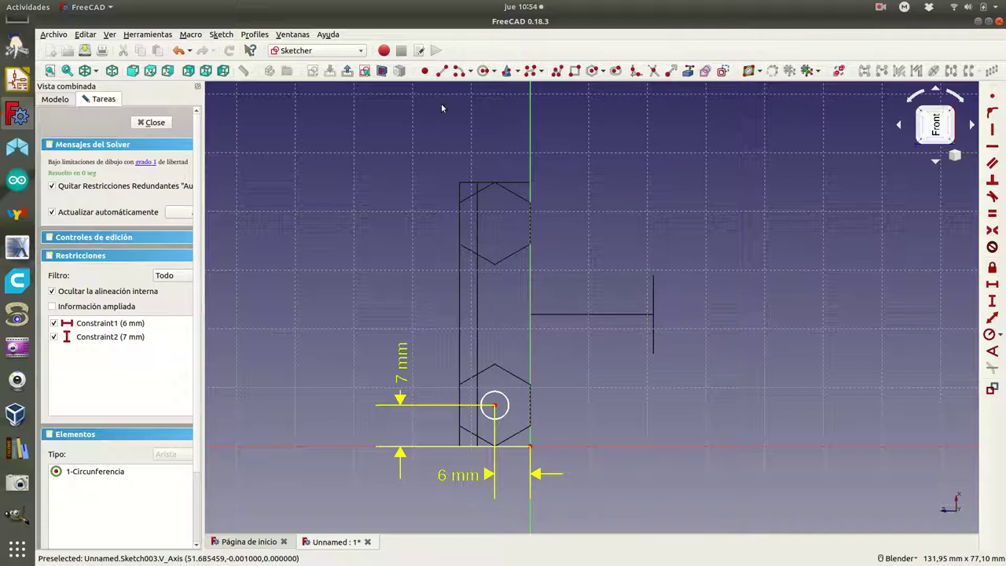
Draw a second circle inside the upper hexagon
{"action": "left_click", "coordinate": [484, 71]}
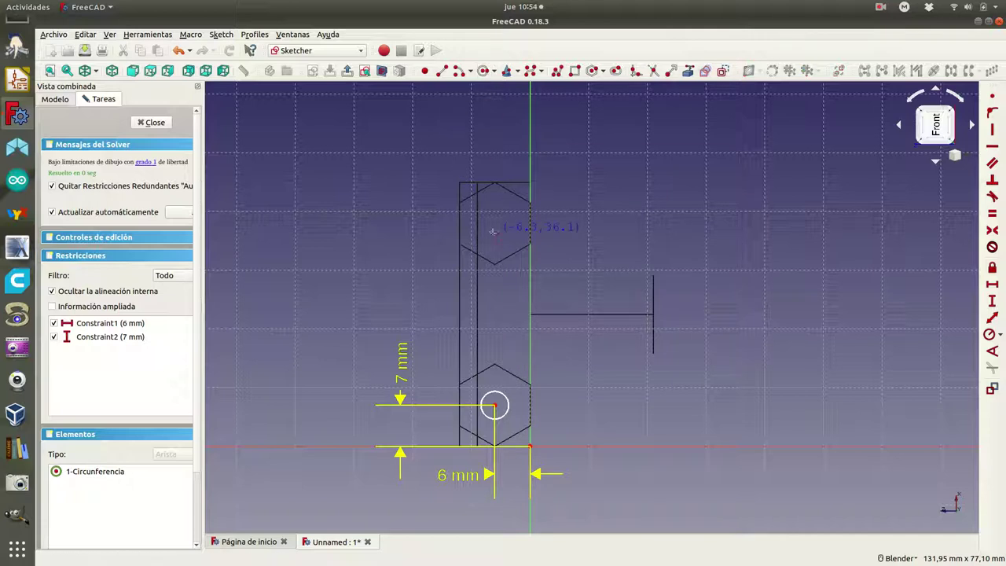
{"action": "left_click", "coordinate": [496, 224]}
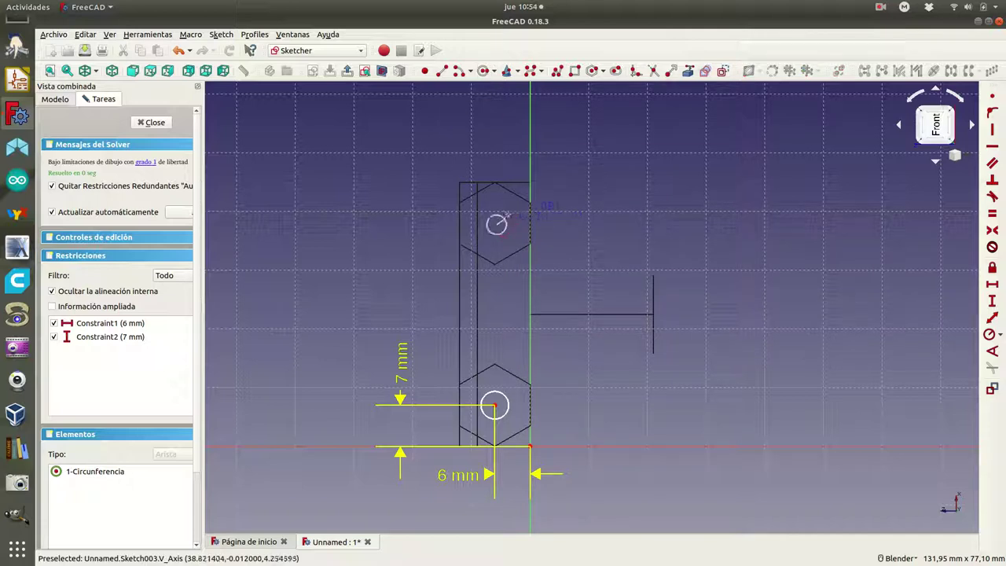
{"action": "left_click", "coordinate": [514, 228]}
{"action": "key", "text": "Escape"}
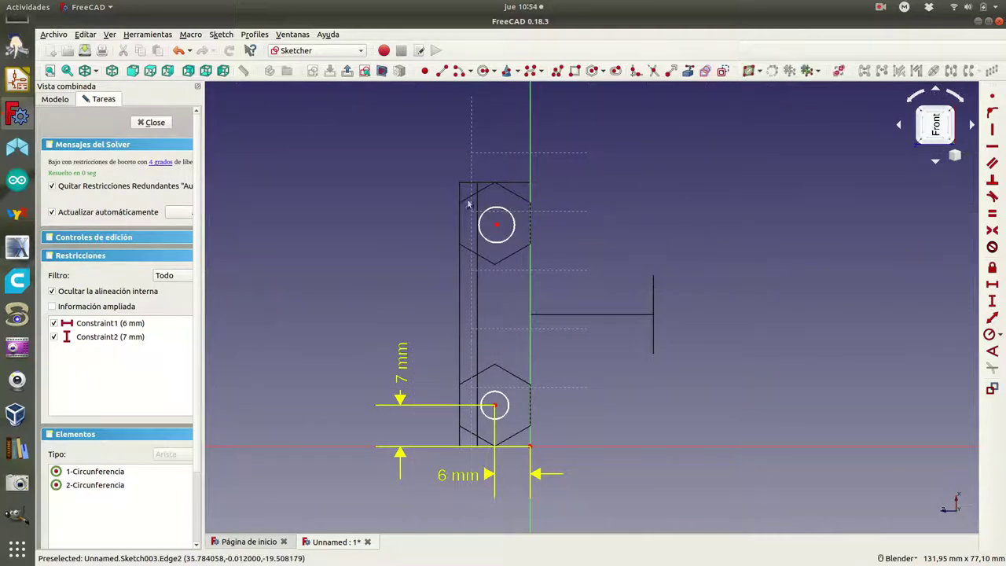
Constrain the lower and upper circles each to a 2 mm radius, moving the labels aside
{"action": "left_click", "coordinate": [502, 399]}
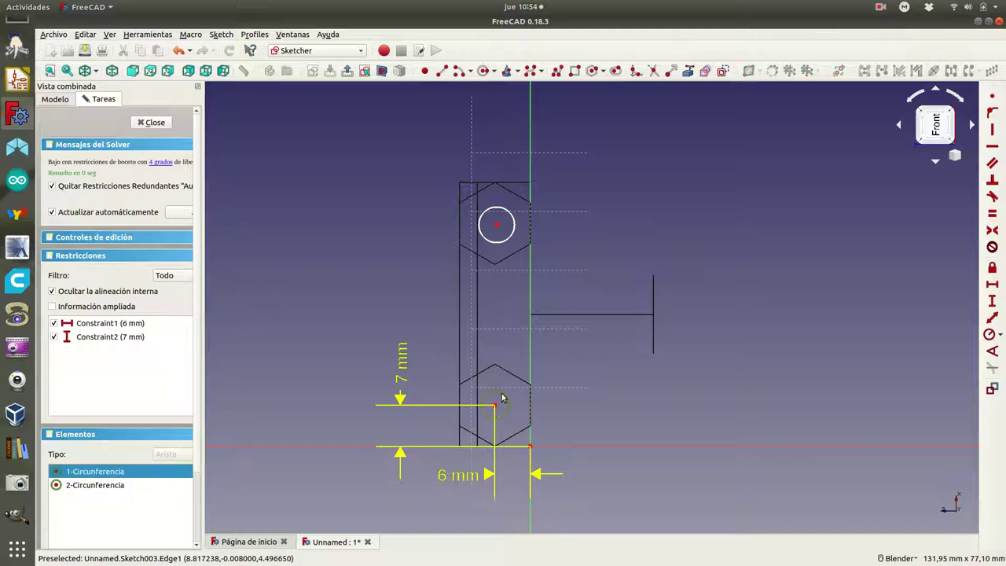
{"action": "left_click", "coordinate": [1000, 336]}
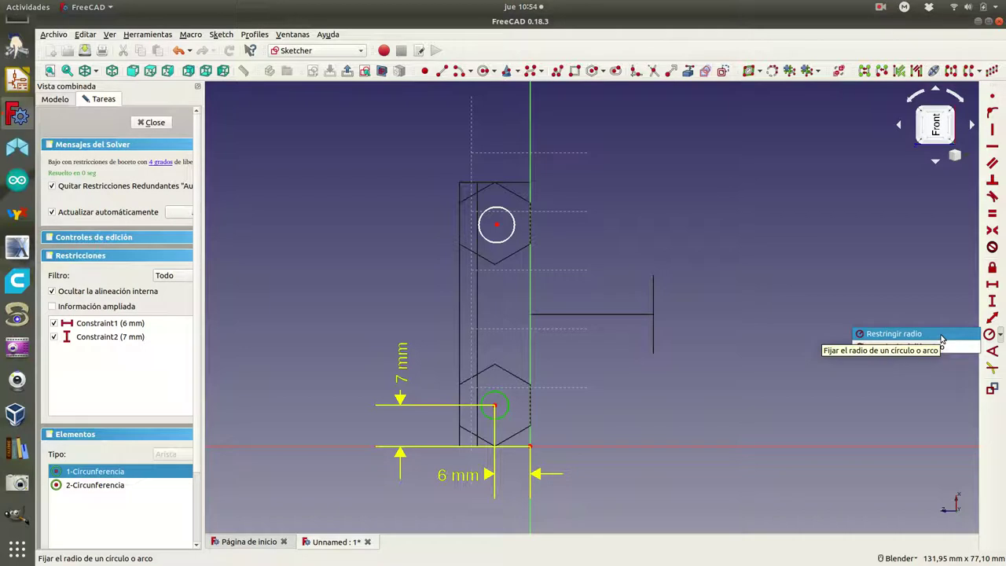
{"action": "left_click", "coordinate": [941, 336]}
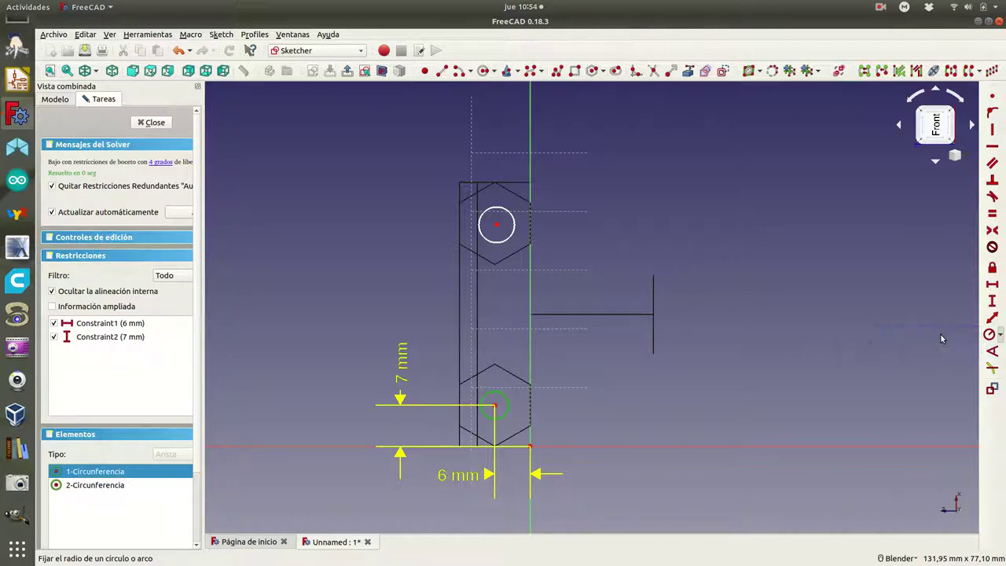
{"action": "type", "text": "2"}
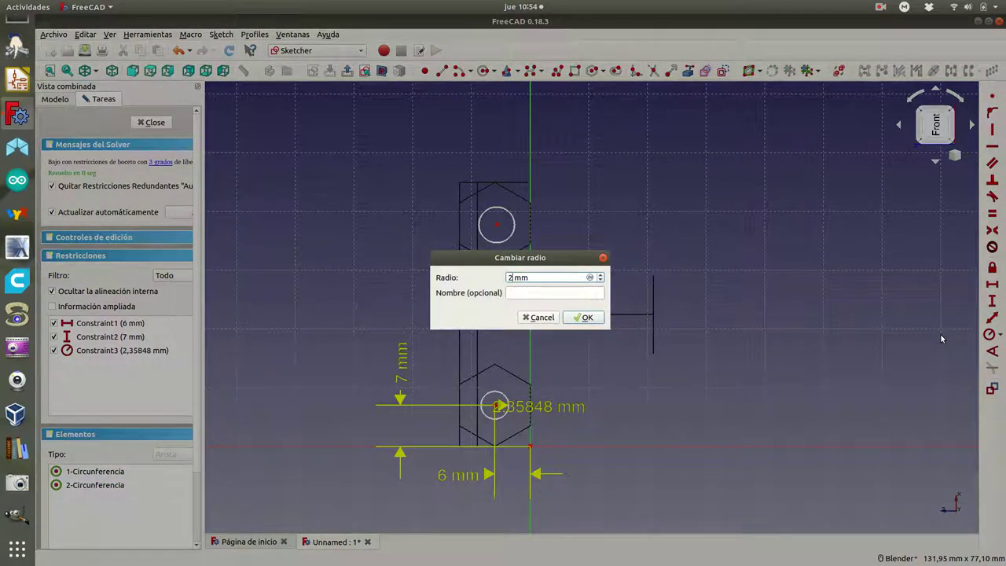
{"action": "key", "text": "Return"}
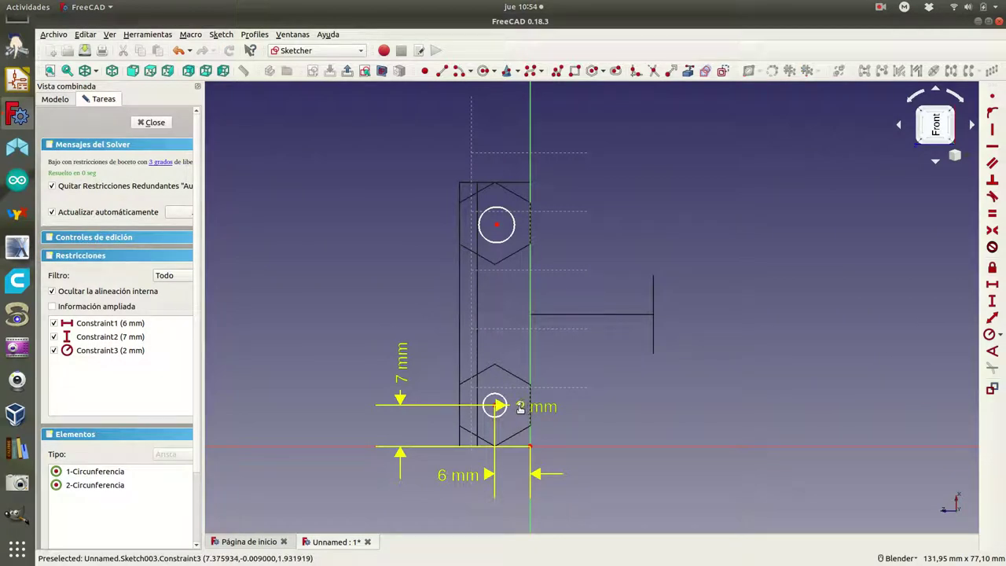
{"action": "mouse_move", "coordinate": [522, 409]}
{"action": "left_mouse_down"}
{"action": "mouse_move", "coordinate": [575, 344]}
{"action": "mouse_move", "coordinate": [563, 339]}
{"action": "left_mouse_up"}
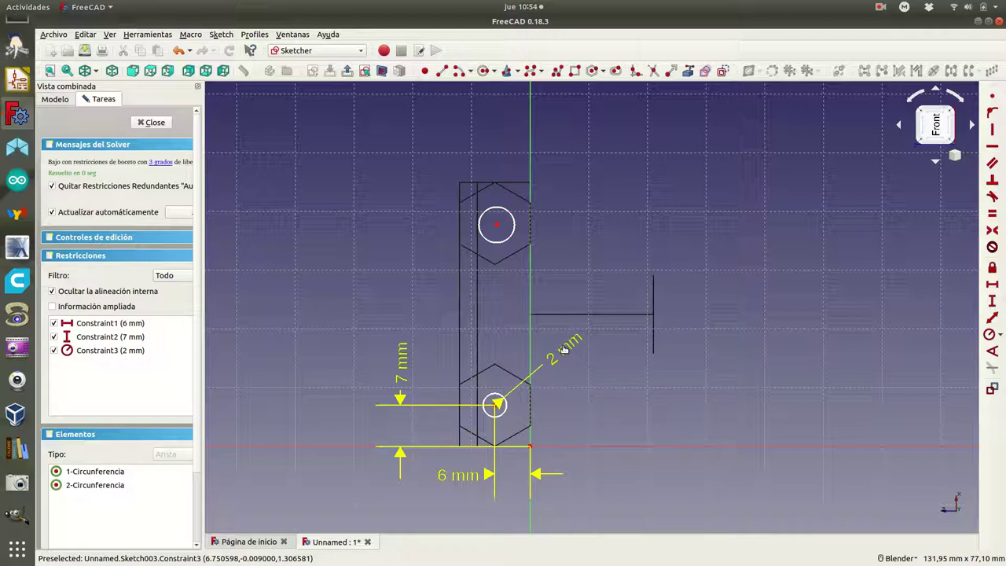
{"action": "left_click", "coordinate": [505, 224]}
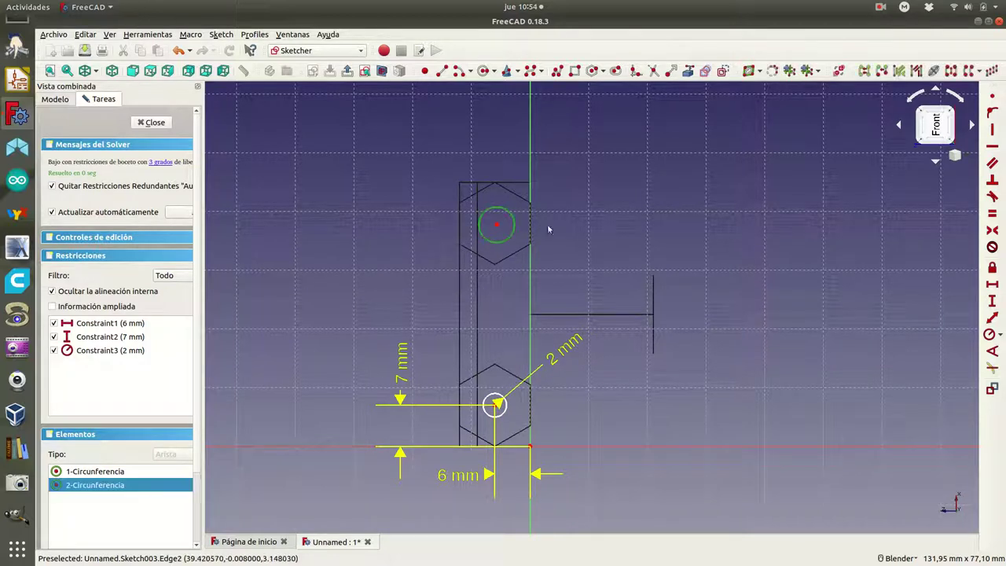
{"action": "left_click", "coordinate": [995, 338]}
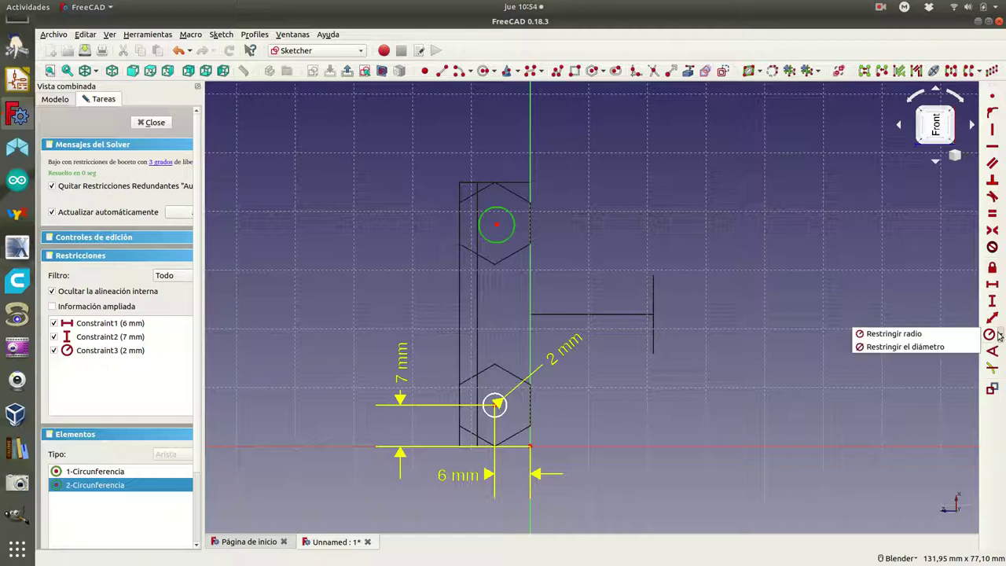
{"action": "left_click", "coordinate": [928, 333]}
{"action": "type", "text": "2"}
{"action": "key", "text": "Return"}
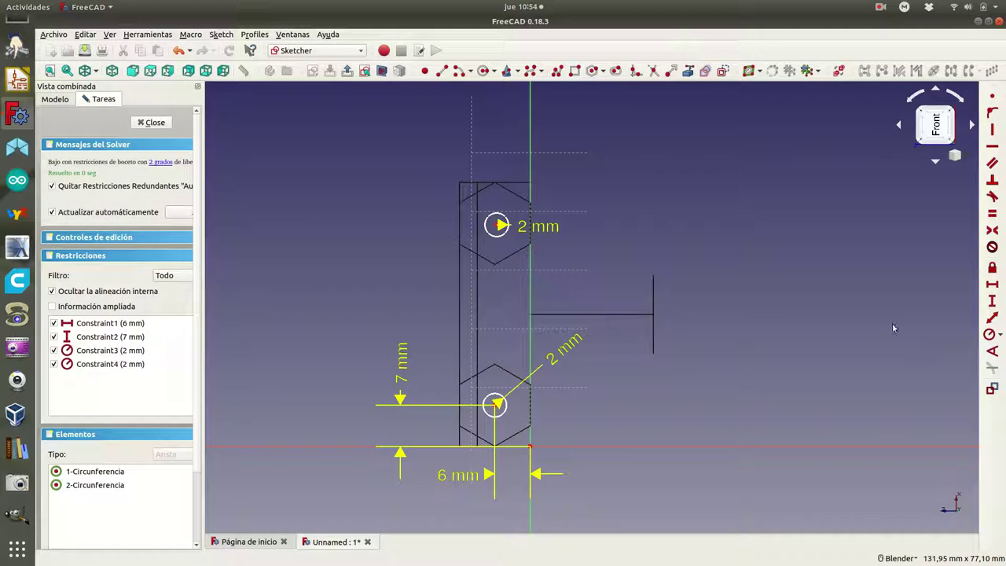
{"action": "left_click_drag", "start_coordinate": [525, 232], "coordinate": [596, 176]}
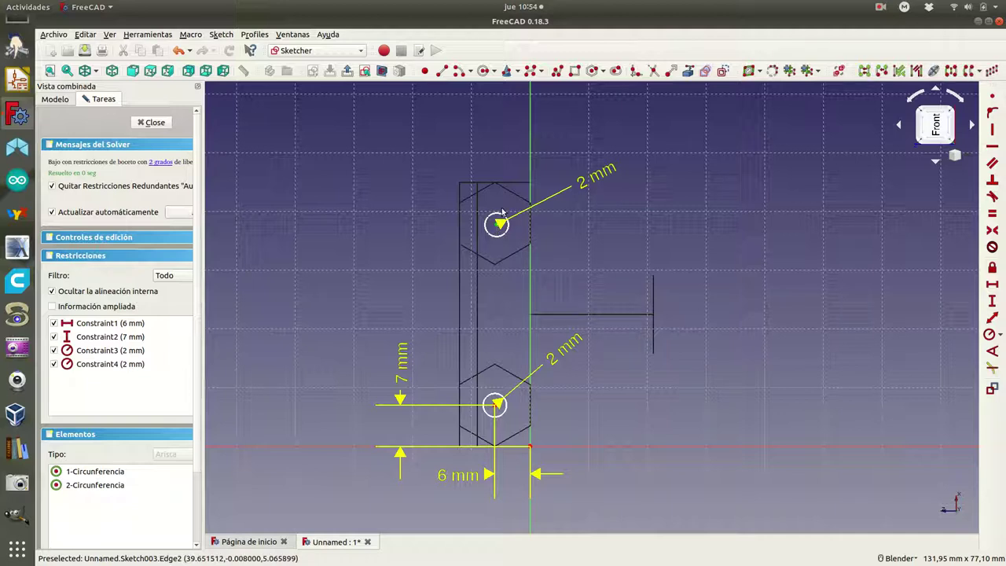
{"action": "left_click", "coordinate": [532, 187]}
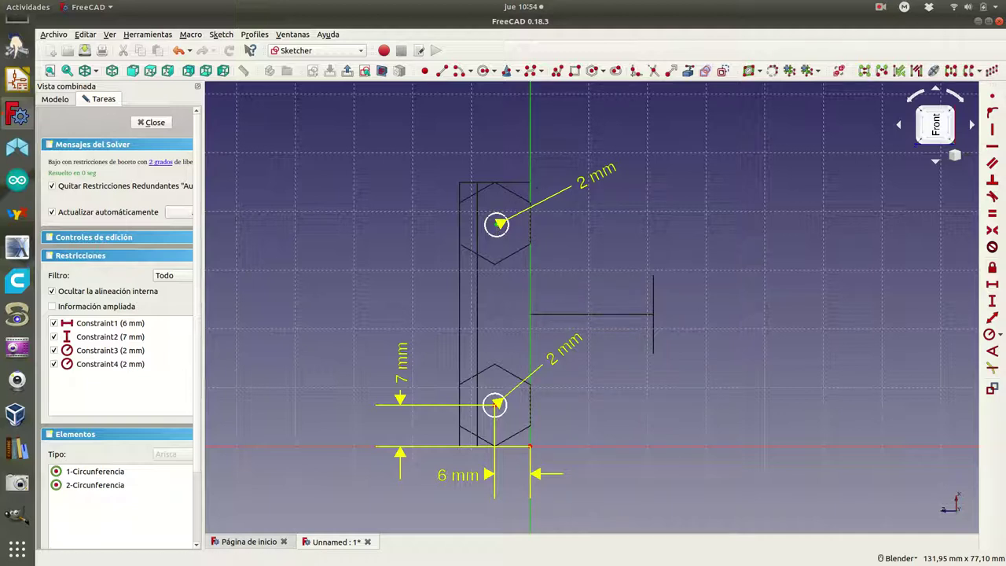
Place the upper circle centre 6 mm from the vertical axis and 45-7 = 38 mm above the X axis
{"action": "left_click", "coordinate": [994, 284]}
{"action": "type", "text": "6"}
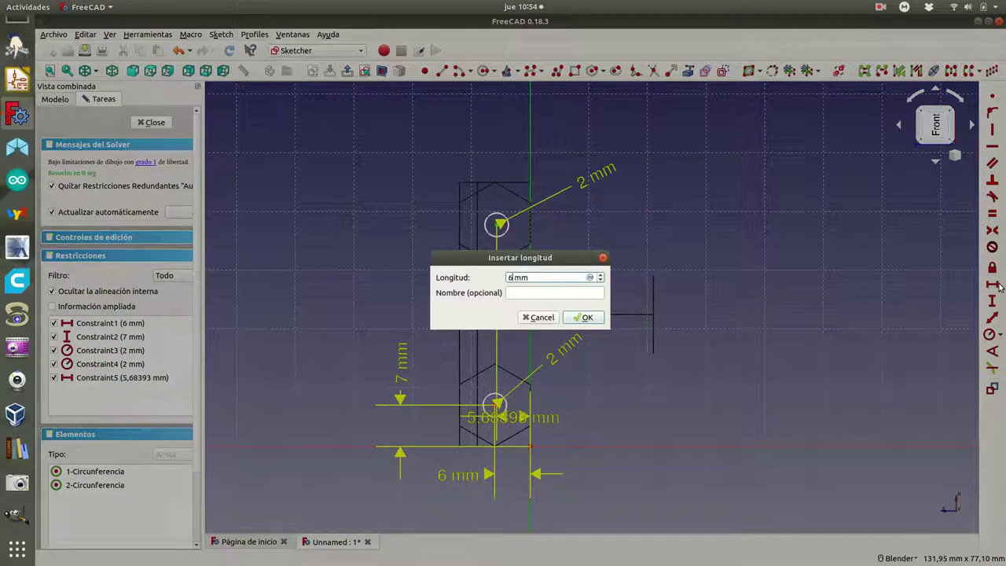
{"action": "key", "text": "Return"}
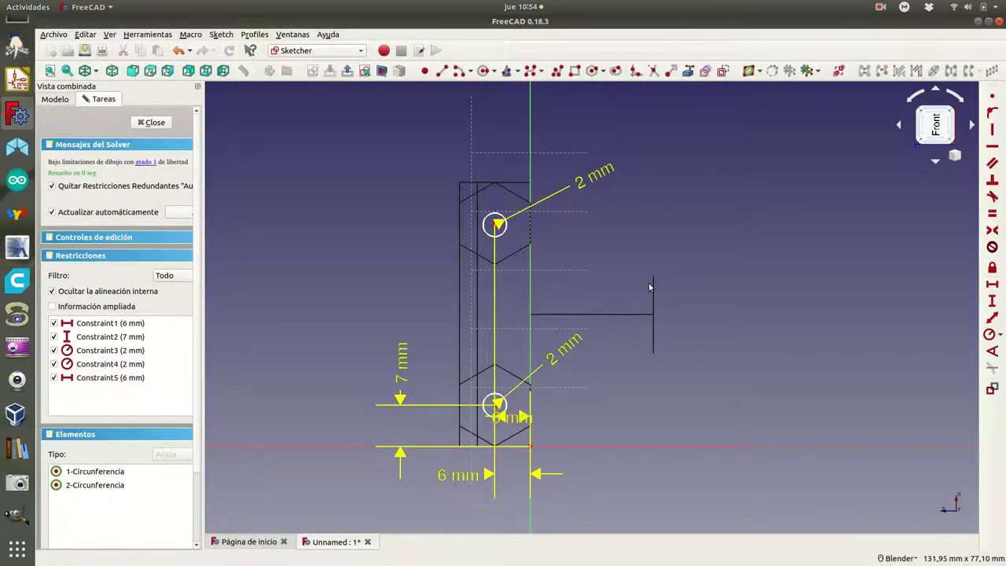
{"action": "left_click", "coordinate": [334, 447]}
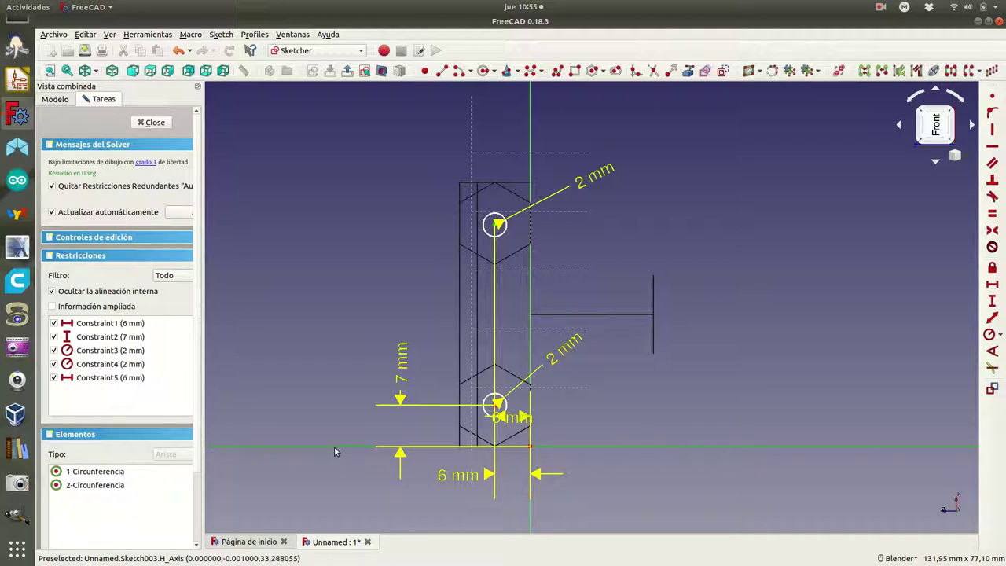
{"action": "left_click", "coordinate": [993, 301]}
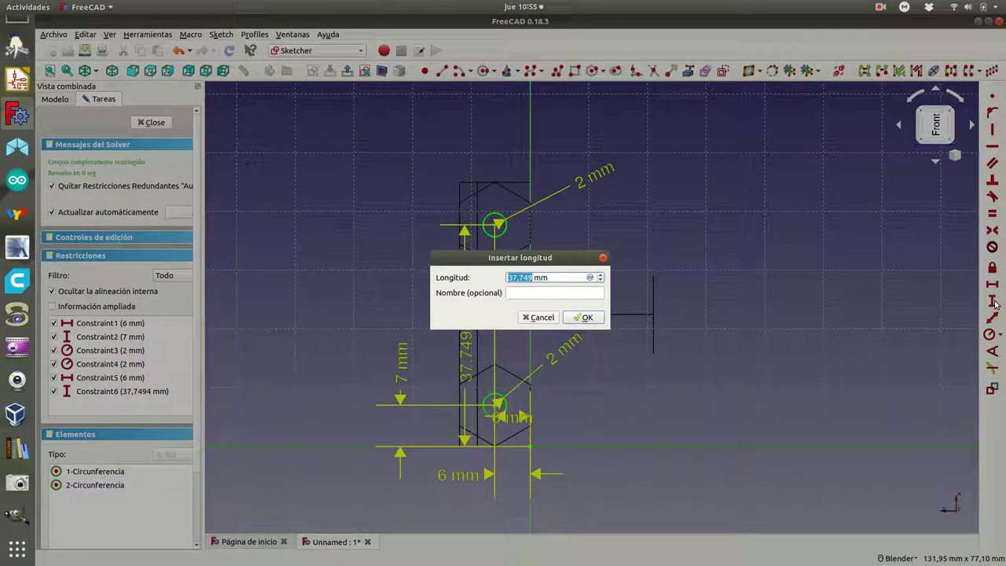
{"action": "type", "text": "45-7"}
{"action": "key", "text": "Return"}
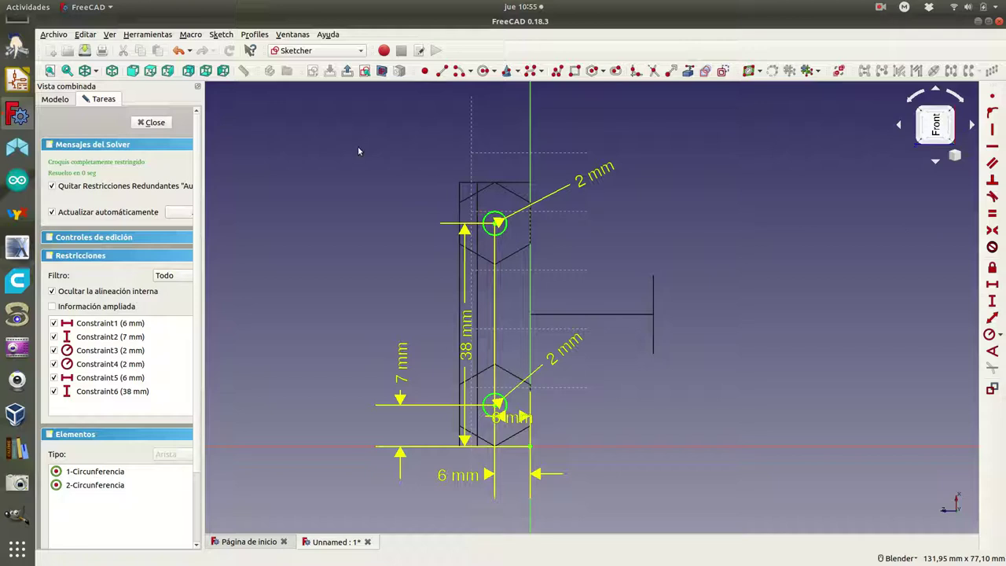
Close the sketch and create a Pocket from it, trying Through all, reversed direction and 10 mm depth
{"action": "left_click", "coordinate": [143, 124]}
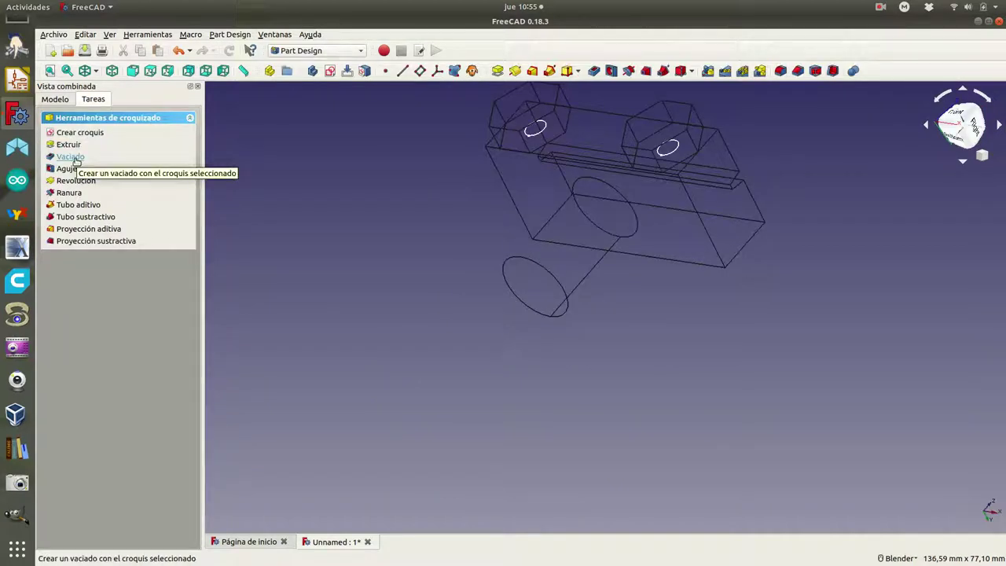
{"action": "left_click", "coordinate": [71, 158]}
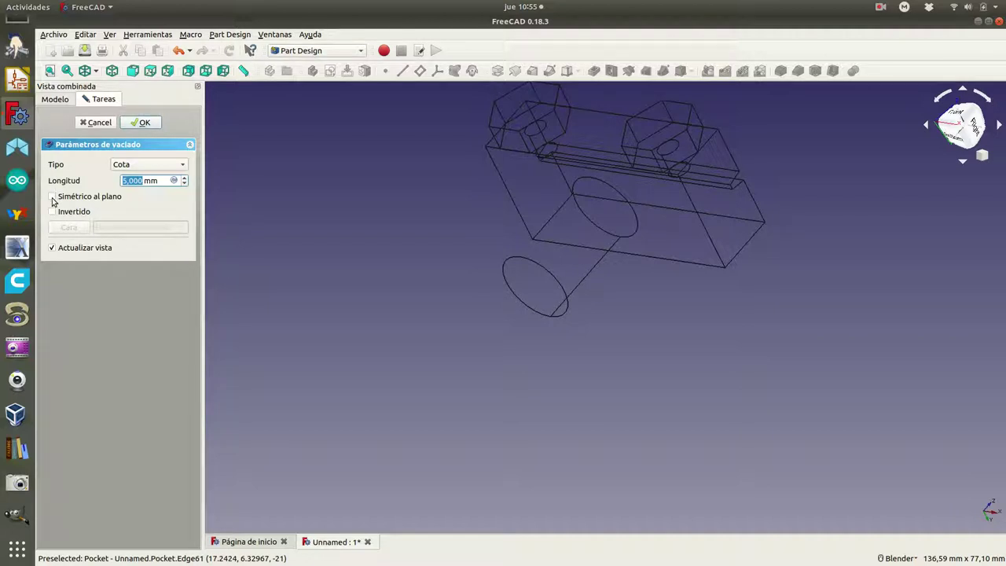
{"action": "left_click", "coordinate": [184, 165]}
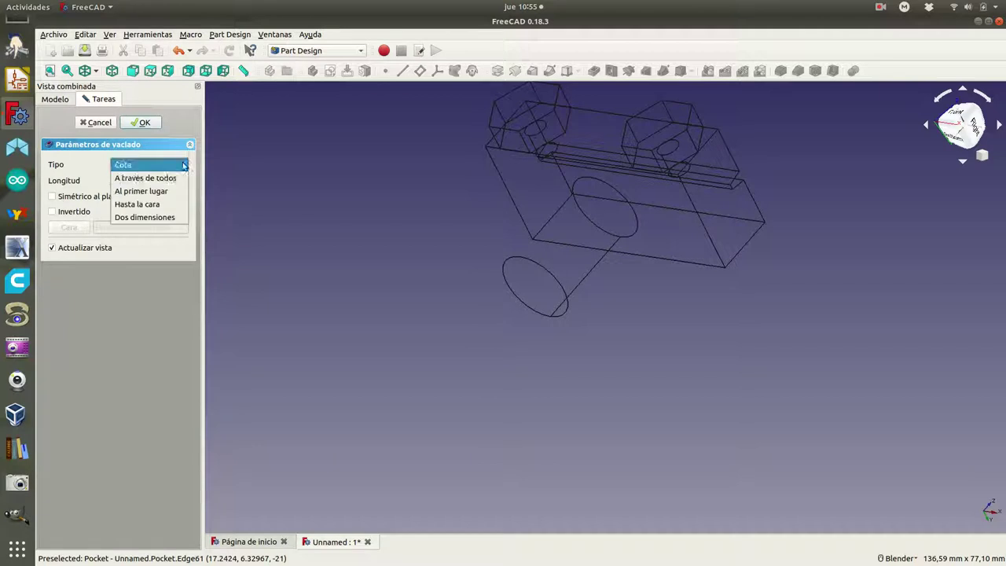
{"action": "left_click", "coordinate": [166, 179]}
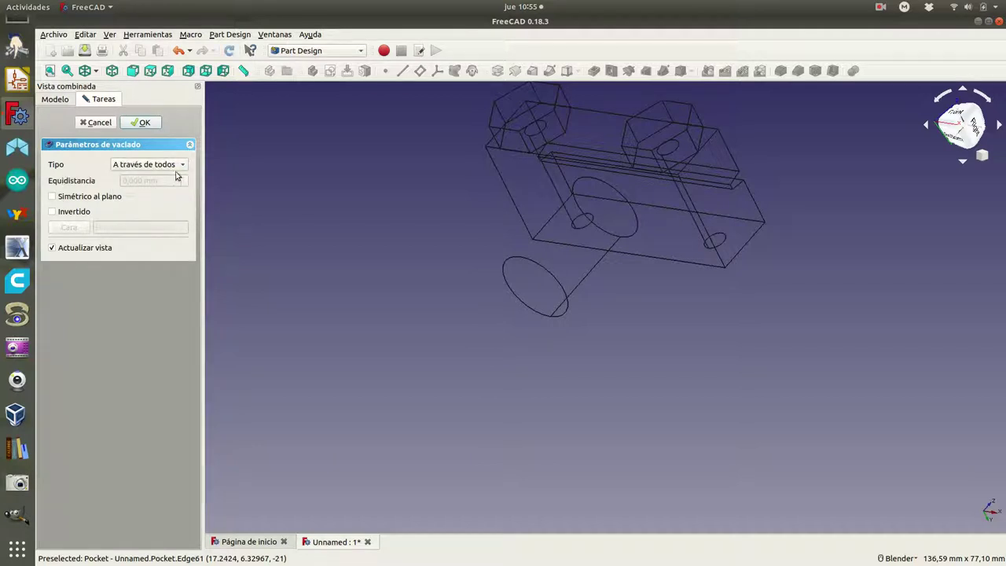
{"action": "left_click", "coordinate": [180, 166]}
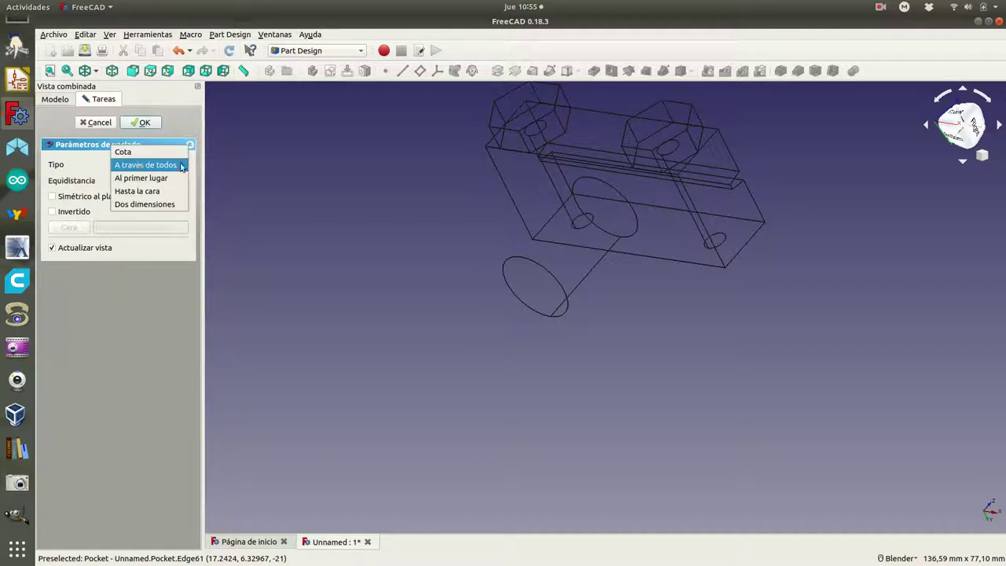
{"action": "left_click", "coordinate": [132, 152]}
{"action": "left_click", "coordinate": [53, 211]}
{"action": "left_click_drag", "start_coordinate": [142, 180], "coordinate": [120, 181]}
{"action": "type", "text": "10"}
Make the pocket a 50 mm Dimension cut symmetric to the plane and apply it
{"action": "left_click", "coordinate": [149, 165]}
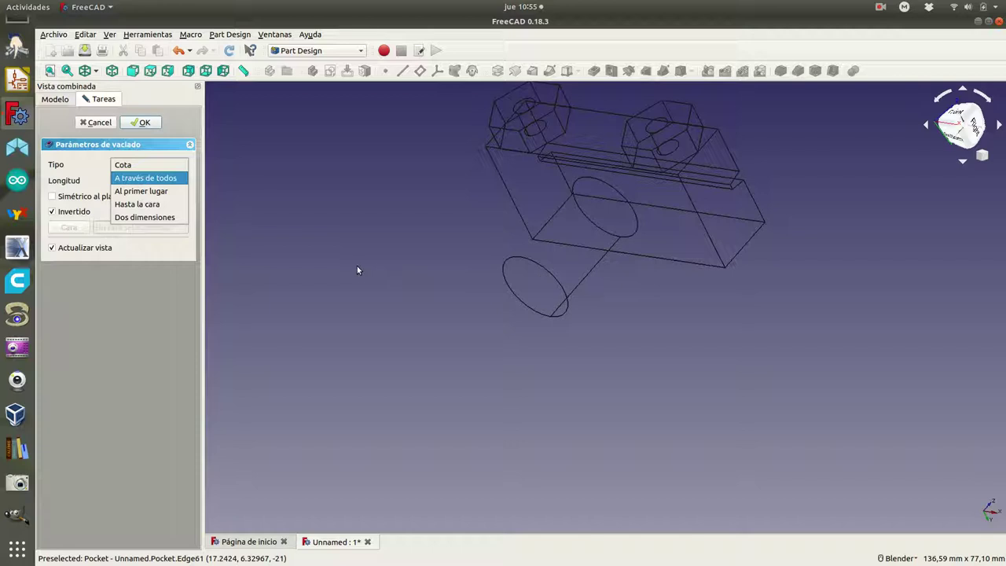
{"action": "left_click", "coordinate": [53, 214]}
{"action": "left_click", "coordinate": [52, 212]}
{"action": "left_click", "coordinate": [52, 197]}
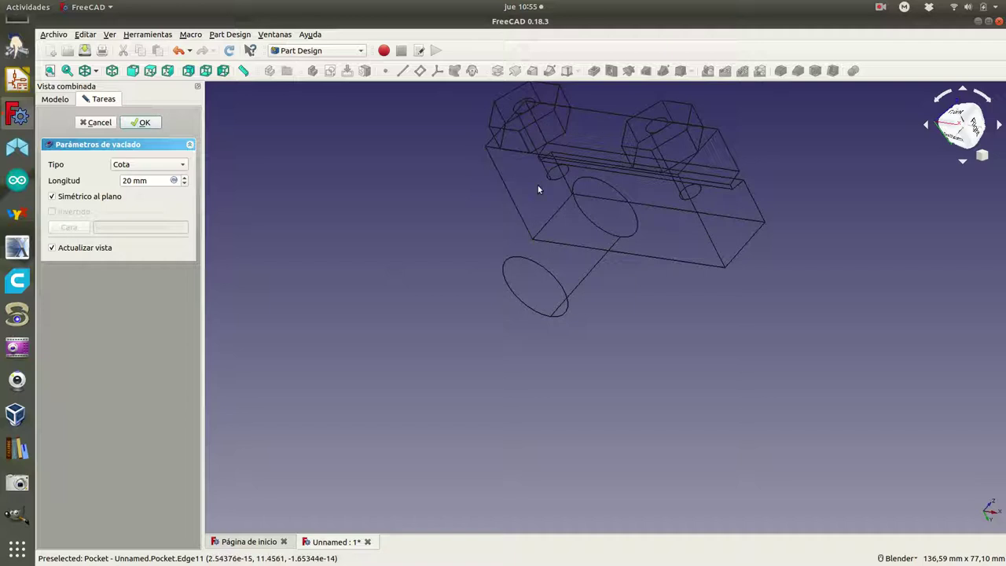
{"action": "left_click", "coordinate": [136, 181]}
{"action": "left_click_drag", "start_coordinate": [132, 181], "coordinate": [109, 182]}
{"action": "type", "text": "50"}
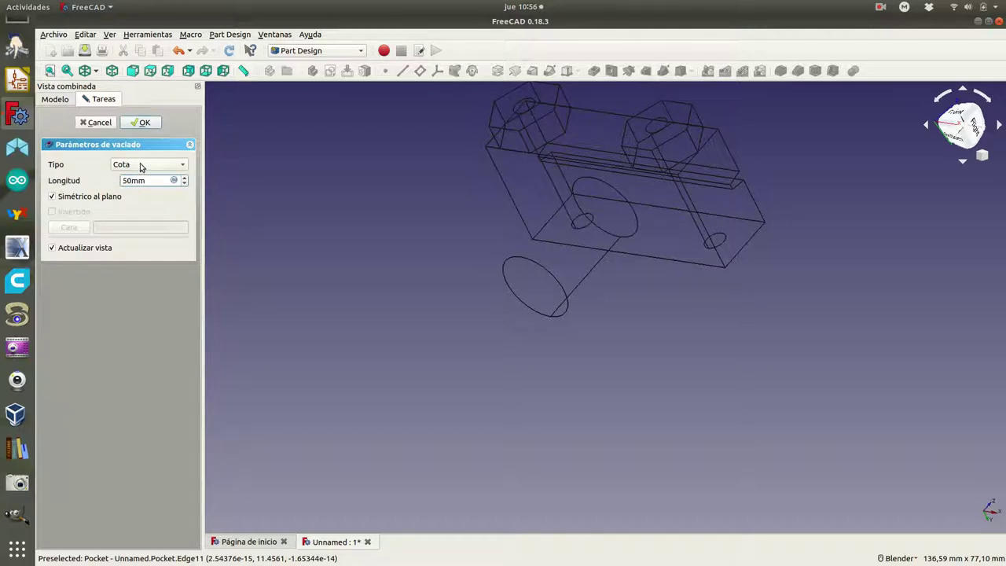
{"action": "left_click", "coordinate": [141, 166]}
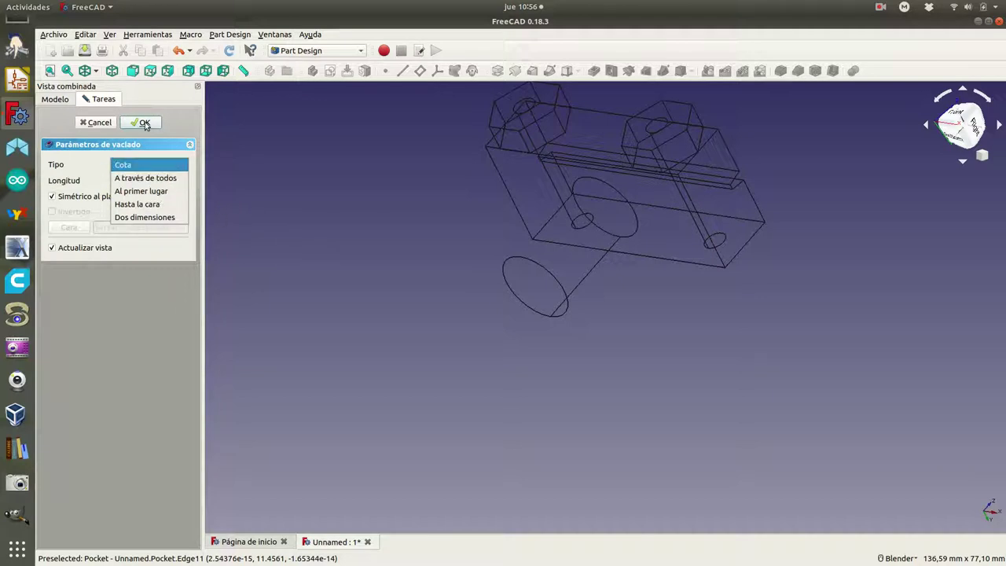
{"action": "left_click", "coordinate": [139, 167]}
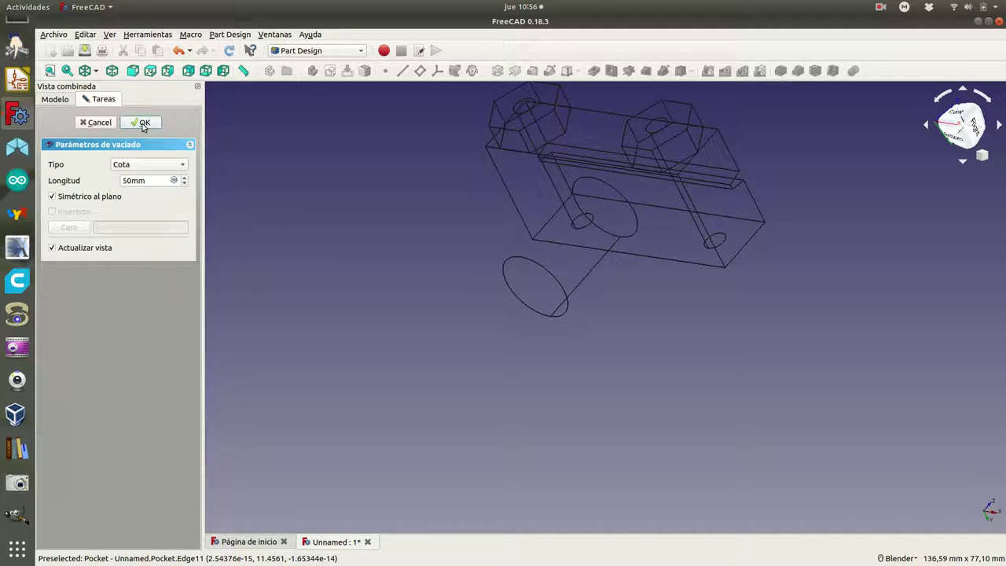
{"action": "left_click", "coordinate": [144, 123]}
Switch the draw style to Shaded and orbit the part
{"action": "left_click", "coordinate": [55, 100]}
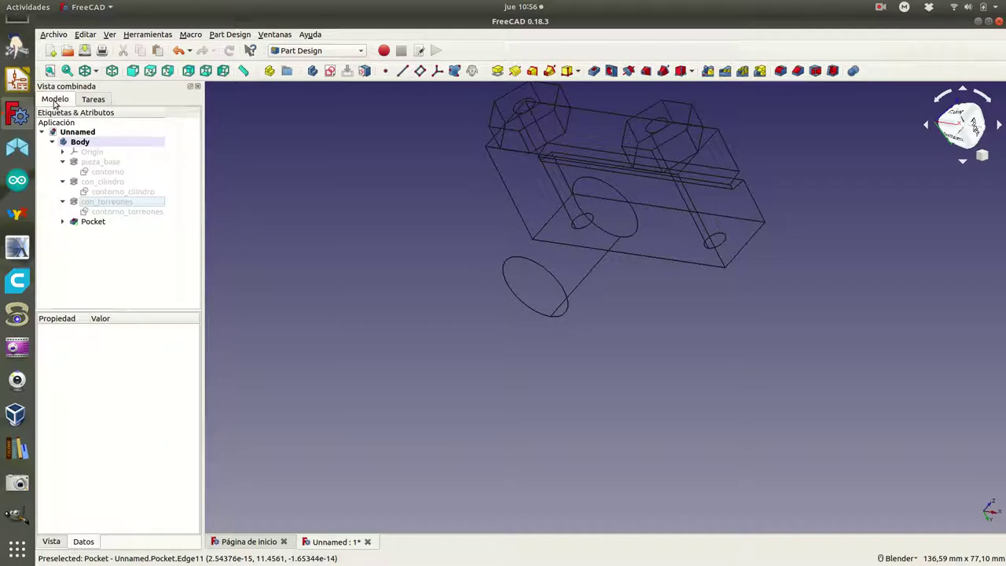
{"action": "left_click", "coordinate": [95, 71]}
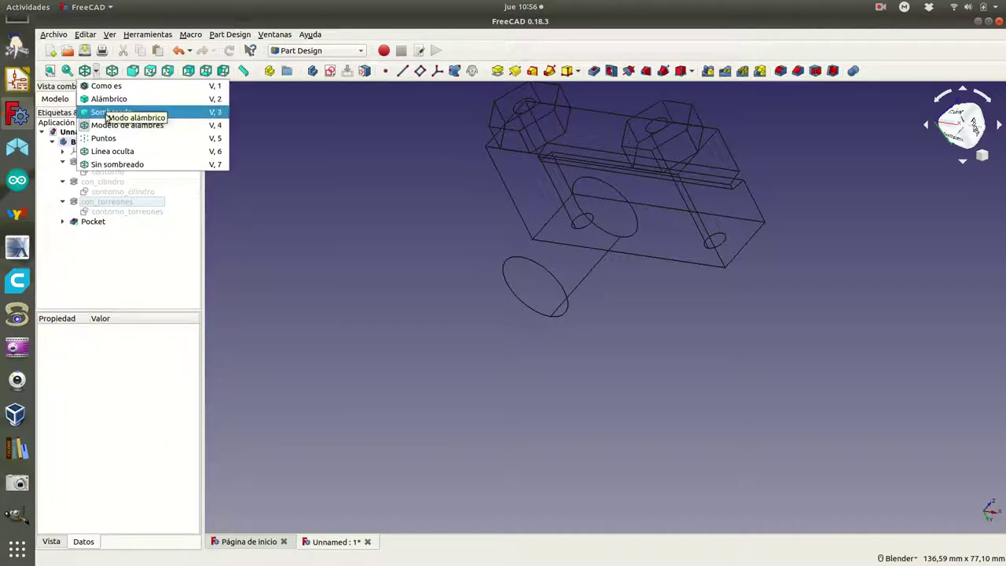
{"action": "left_click", "coordinate": [106, 88]}
{"action": "mouse_move", "coordinate": [395, 165]}
{"action": "middle_mouse_down"}
{"action": "mouse_move", "coordinate": [416, 219]}
{"action": "mouse_move", "coordinate": [460, 254]}
{"action": "mouse_move", "coordinate": [733, 323]}
{"action": "mouse_move", "coordinate": [796, 354]}
{"action": "mouse_move", "coordinate": [551, 243]}
{"action": "mouse_move", "coordinate": [379, 198]}
{"action": "middle_mouse_up"}
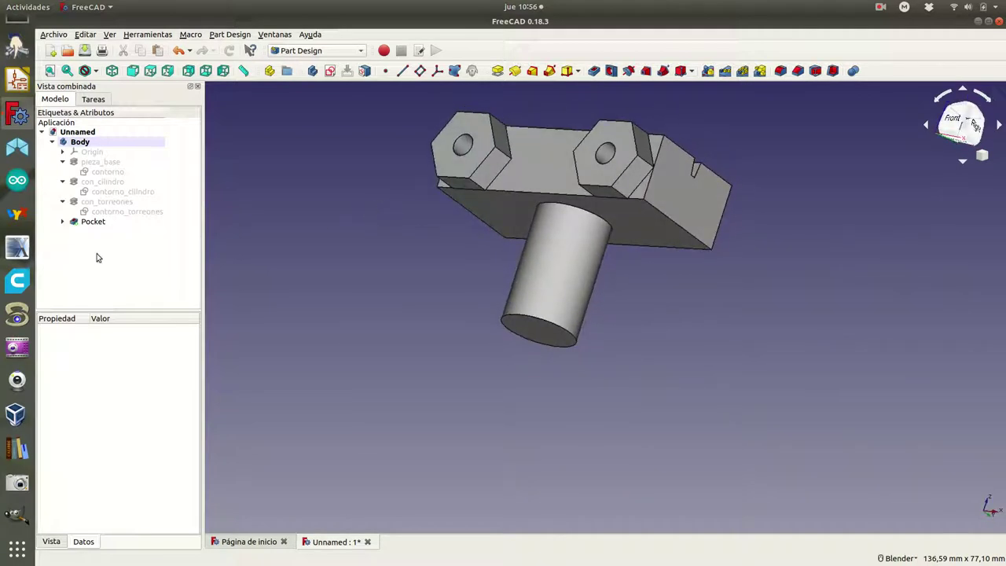
Rename Sketch003 to contorno_agujeros
{"action": "left_click", "coordinate": [63, 222]}
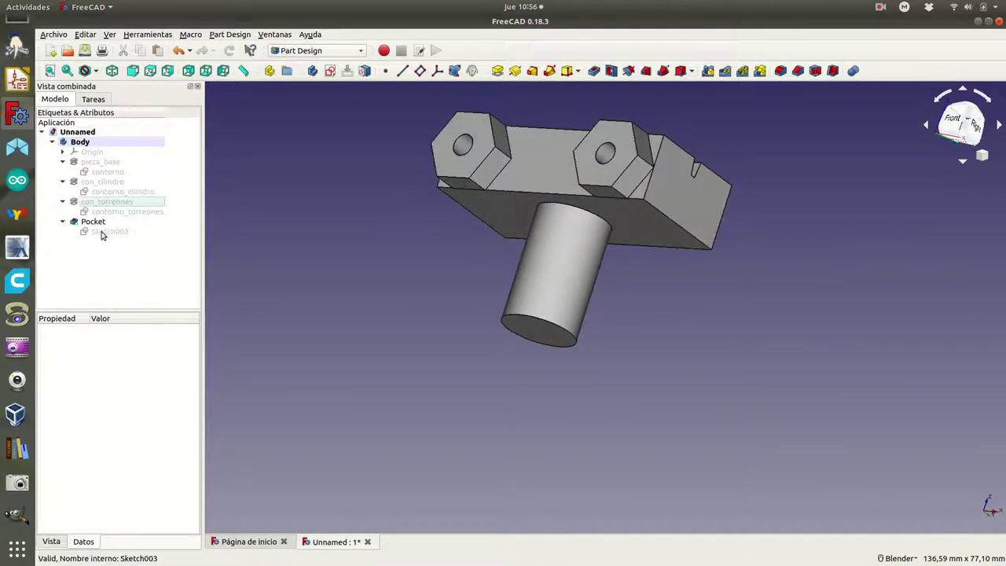
{"action": "left_click", "coordinate": [101, 233]}
{"action": "right_click", "coordinate": [101, 234]}
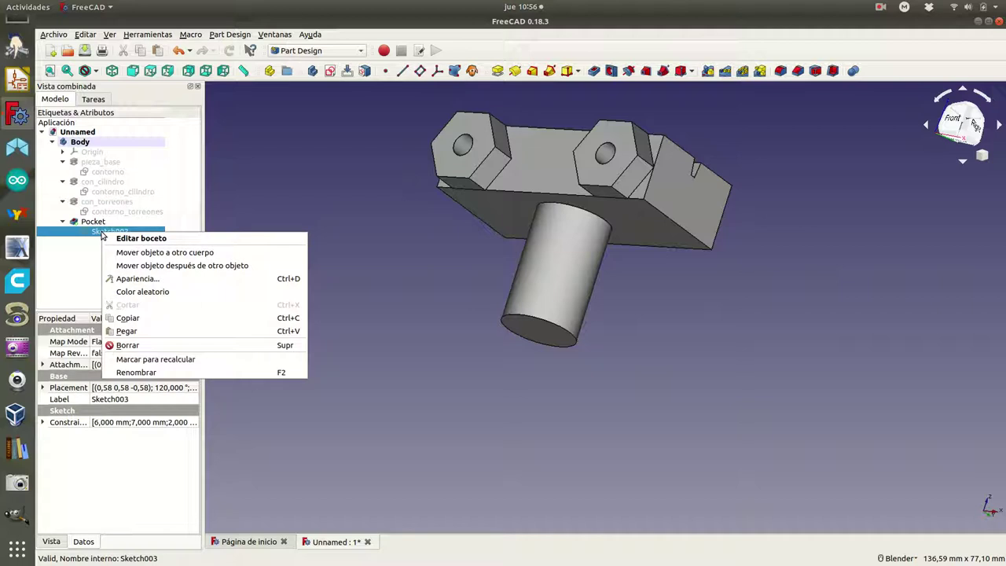
{"action": "left_click", "coordinate": [154, 368]}
{"action": "type", "text": "contorno"}
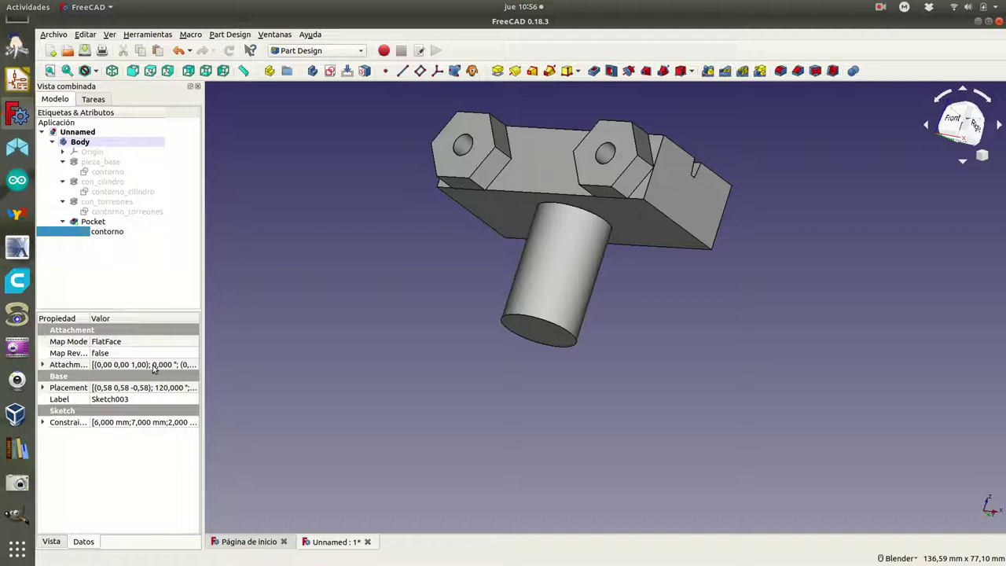
{"action": "type", "text": "gu"}
Rename the Pocket feature to con_agujeros
{"action": "left_click", "coordinate": [89, 223]}
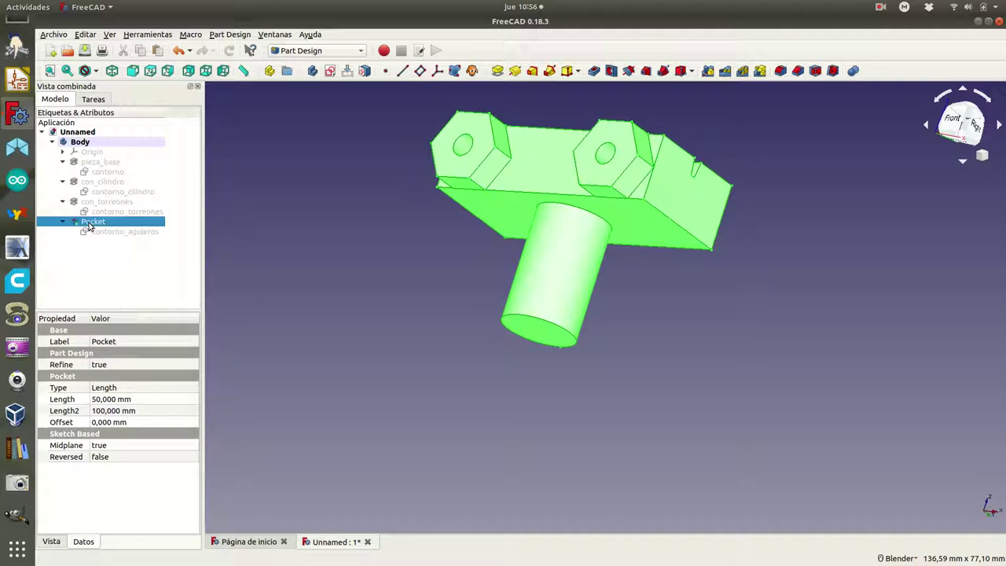
{"action": "right_click", "coordinate": [89, 226]}
{"action": "left_click", "coordinate": [122, 389]}
{"action": "type", "text": "con_agujeros"}
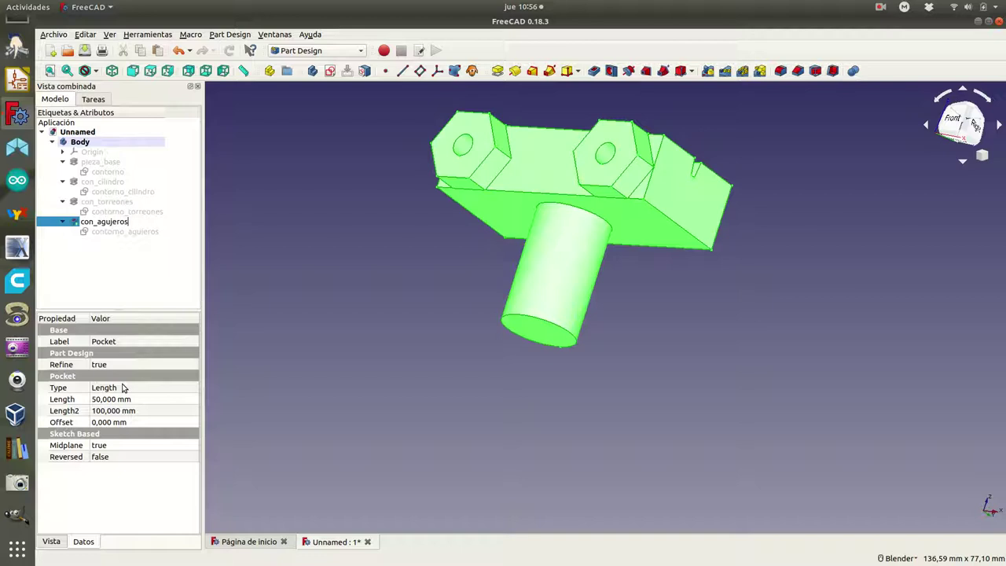
{"action": "key", "text": "Return"}
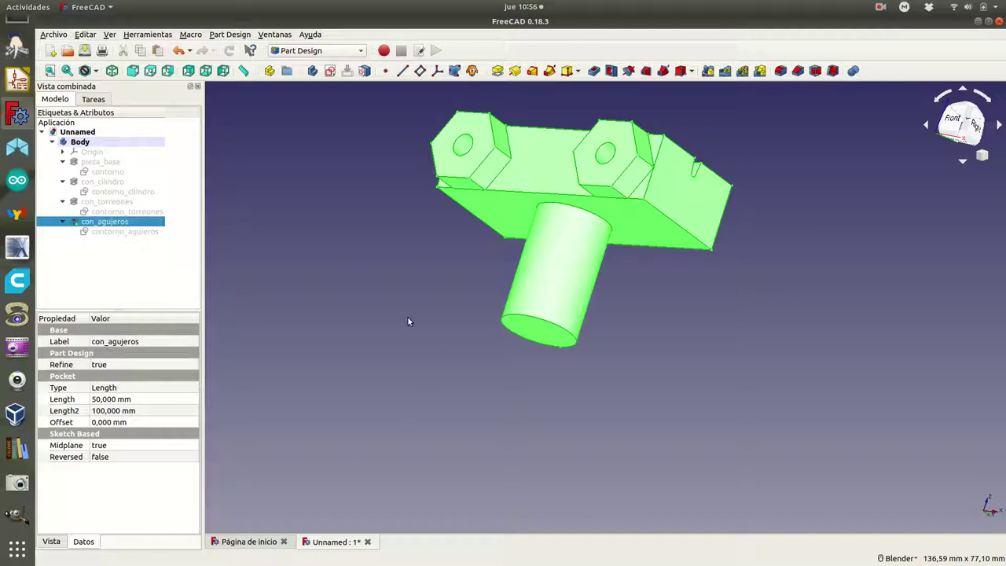
{"action": "left_click", "coordinate": [401, 318]}
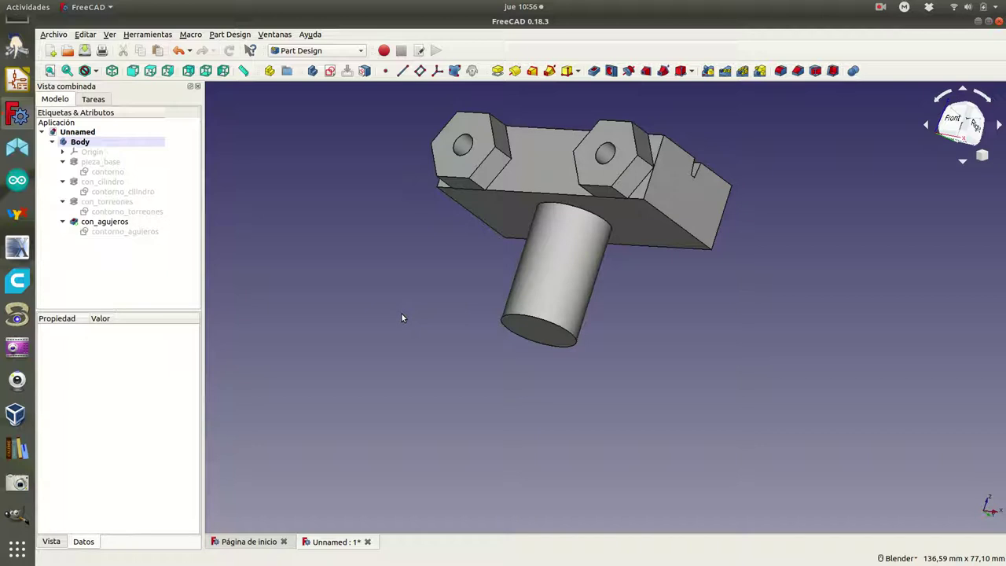
Orbit to the block's rear side and select its rear face
{"action": "middle_click_drag", "start_coordinate": [709, 286], "coordinate": [365, 285]}
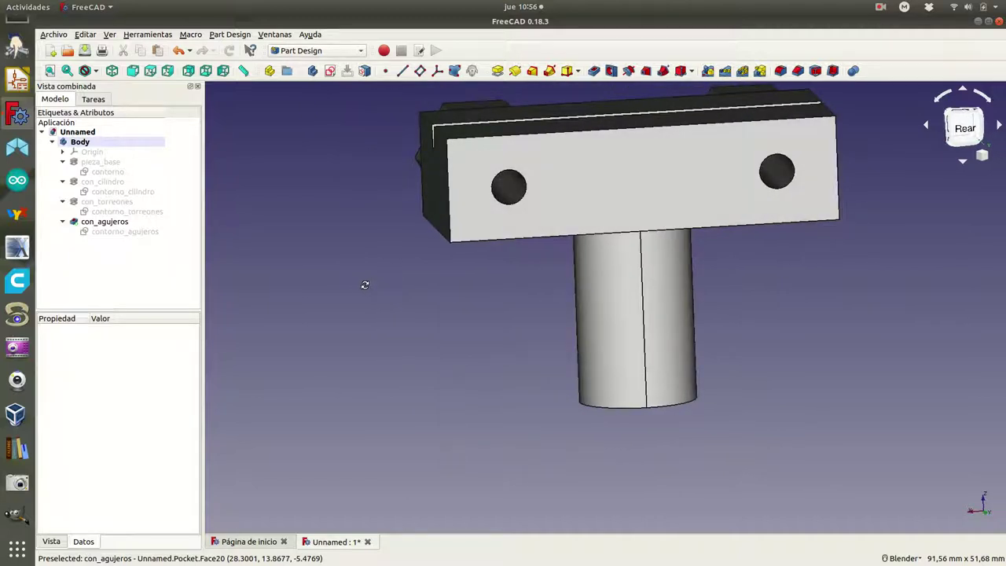
{"action": "middle_click_drag", "start_coordinate": [364, 284], "coordinate": [364, 285]}
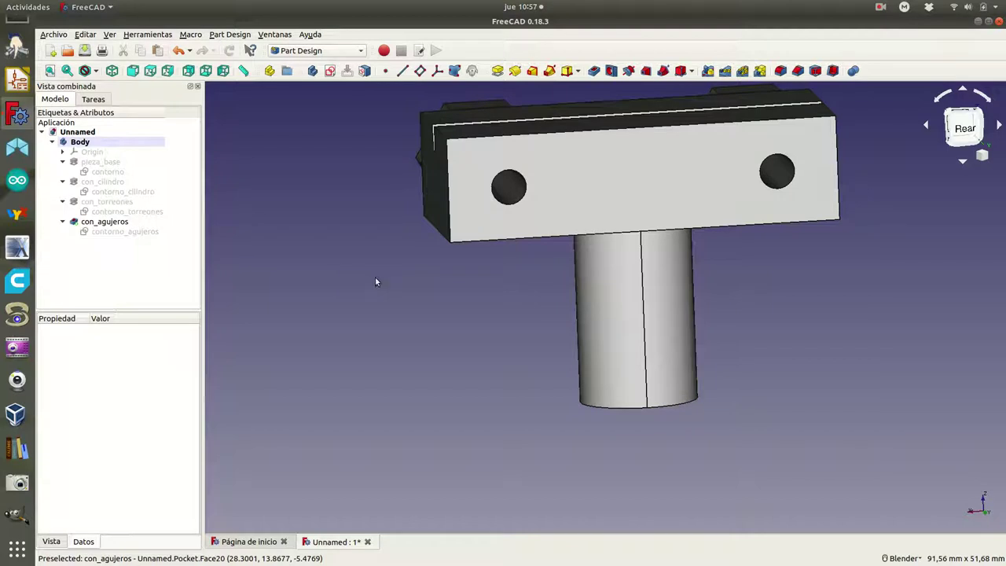
{"action": "left_click", "coordinate": [636, 180]}
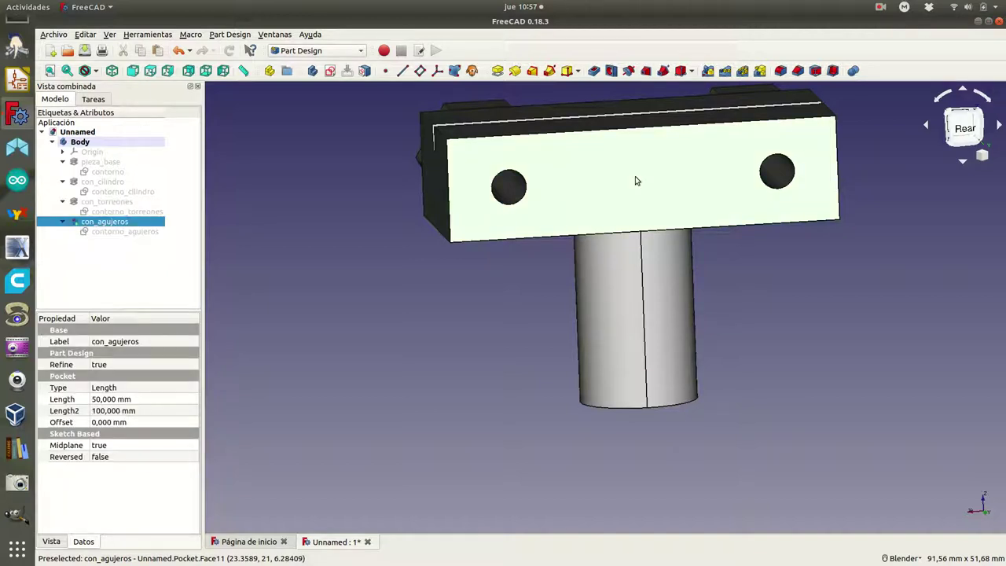
Create a new sketch on the selected rear face and set the draw style to Wireframe
{"action": "left_click", "coordinate": [98, 100]}
{"action": "left_click", "coordinate": [79, 133]}
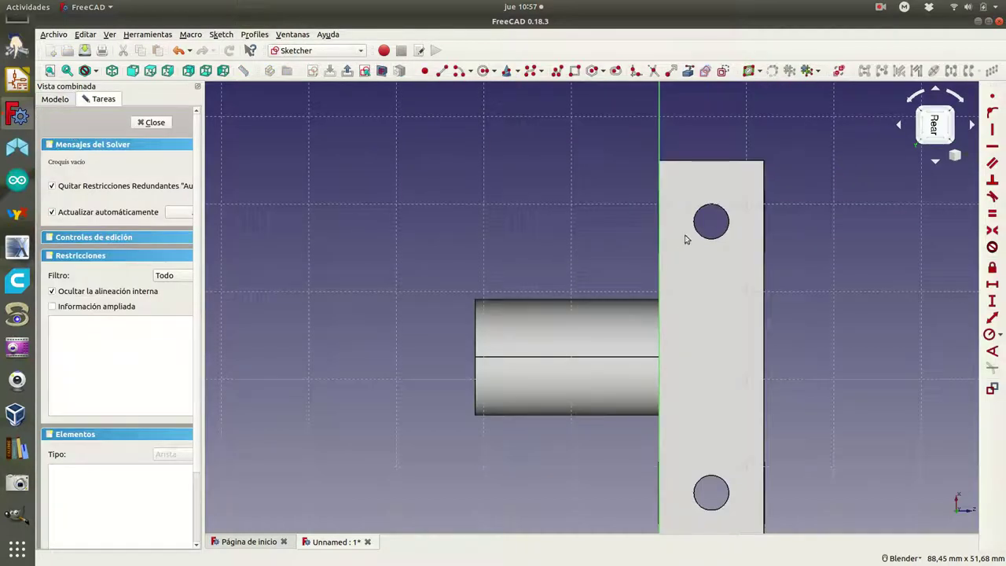
{"action": "left_click", "coordinate": [95, 71]}
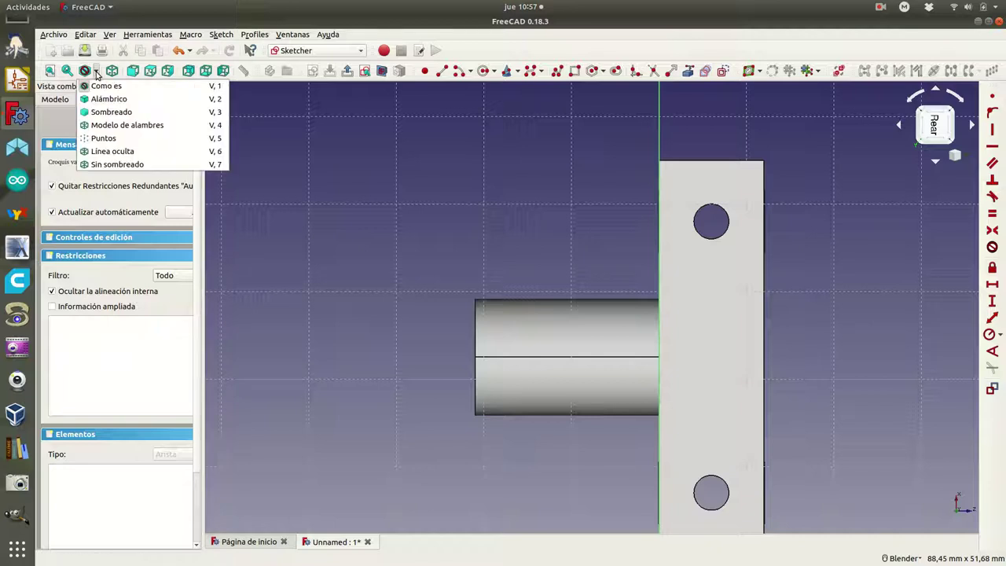
{"action": "left_click", "coordinate": [102, 127]}
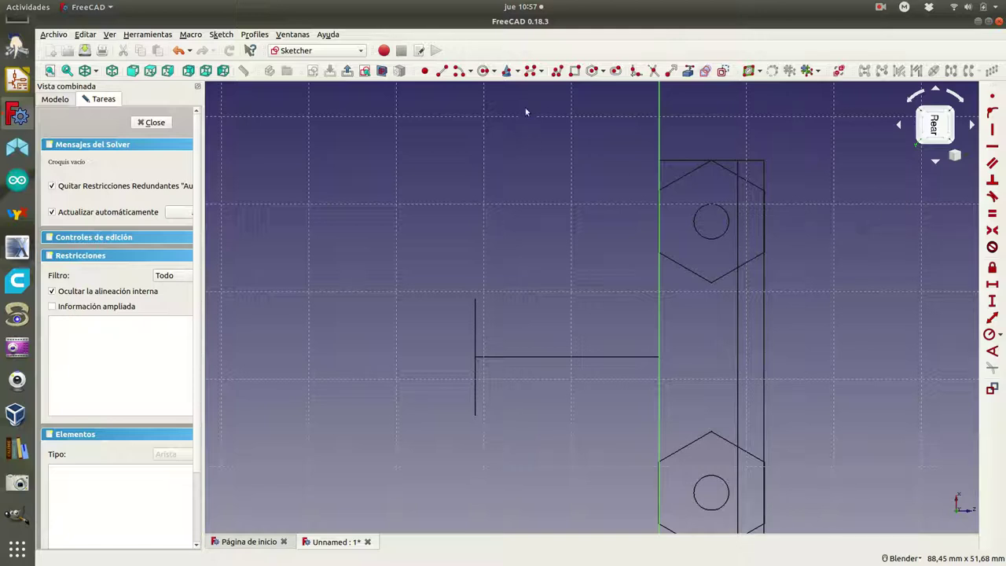
Recentre the sketch and draw a Hexágono centred on the lower hole's centre
{"action": "scroll", "coordinate": [787, 375], "scroll_direction": "down", "scroll_amount": 2}
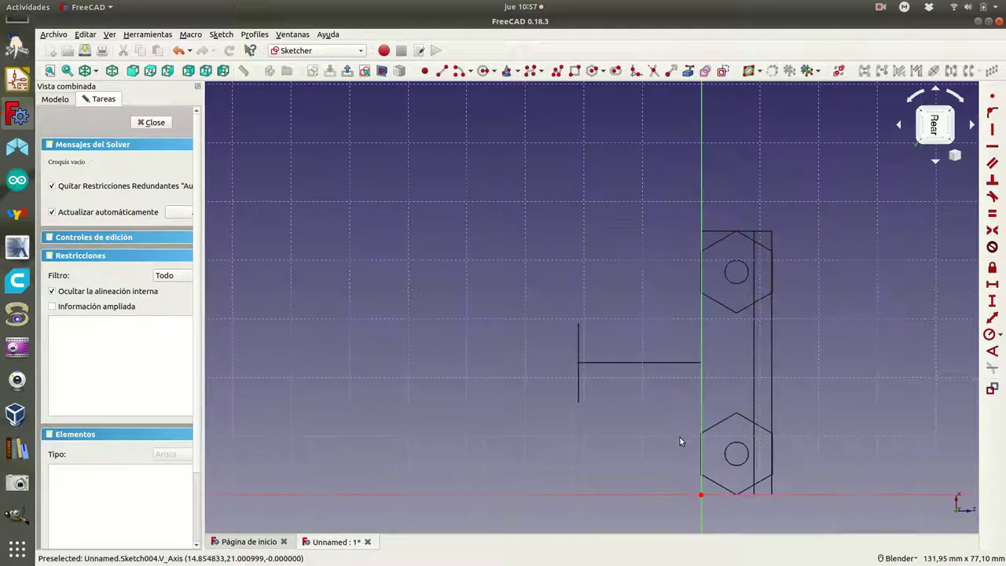
{"action": "middle_click_drag", "start_coordinate": [614, 439], "coordinate": [322, 367], "text": "shift"}
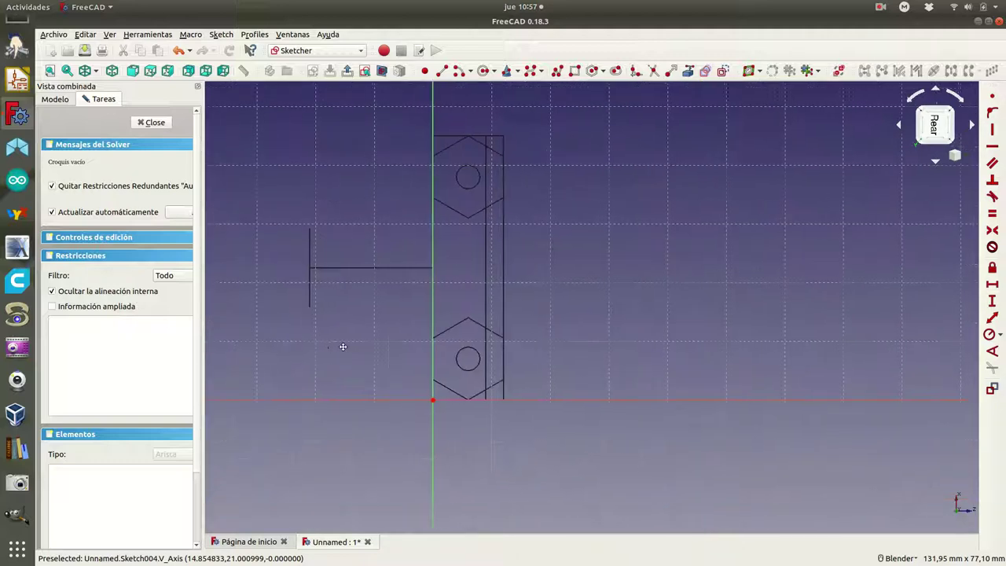
{"action": "scroll", "coordinate": [425, 374], "scroll_direction": "up", "scroll_amount": 2}
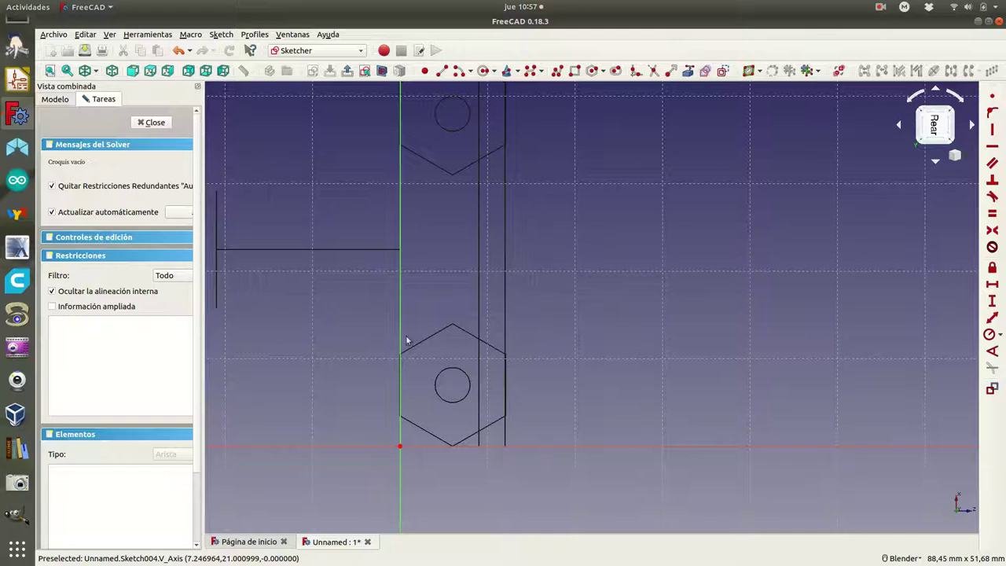
{"action": "middle_click_drag", "start_coordinate": [352, 320], "coordinate": [358, 362], "text": "shift"}
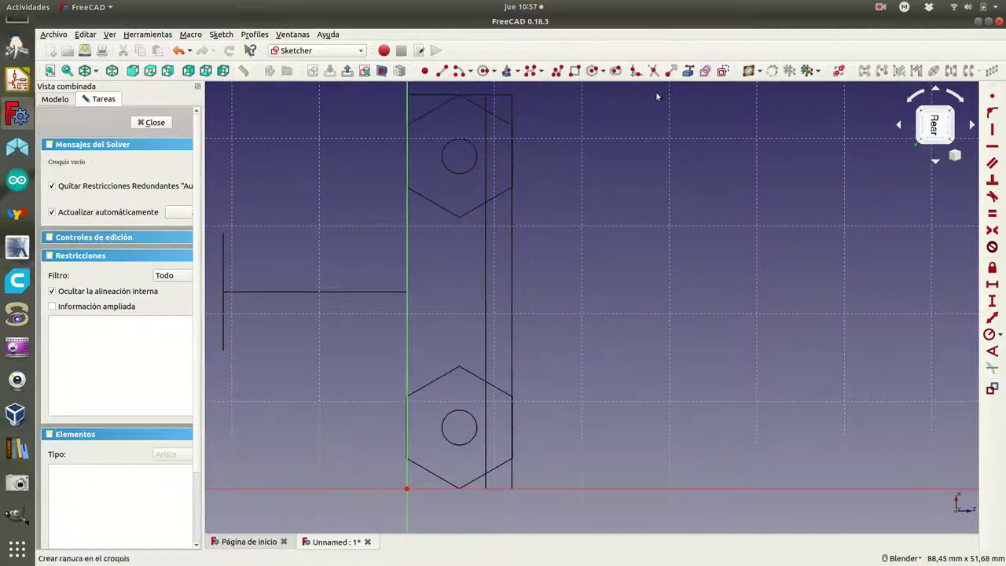
{"action": "left_click", "coordinate": [601, 73]}
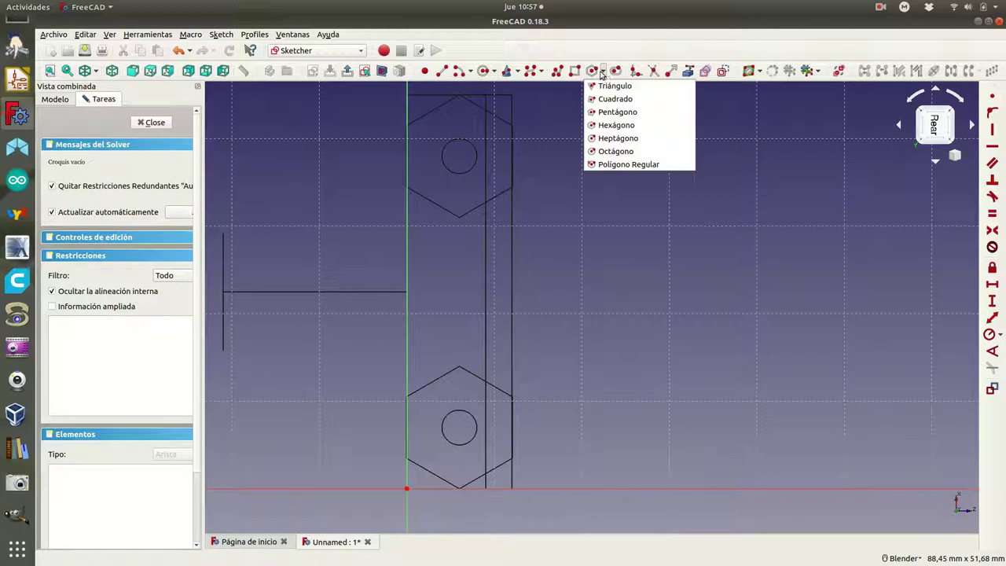
{"action": "left_click", "coordinate": [604, 128]}
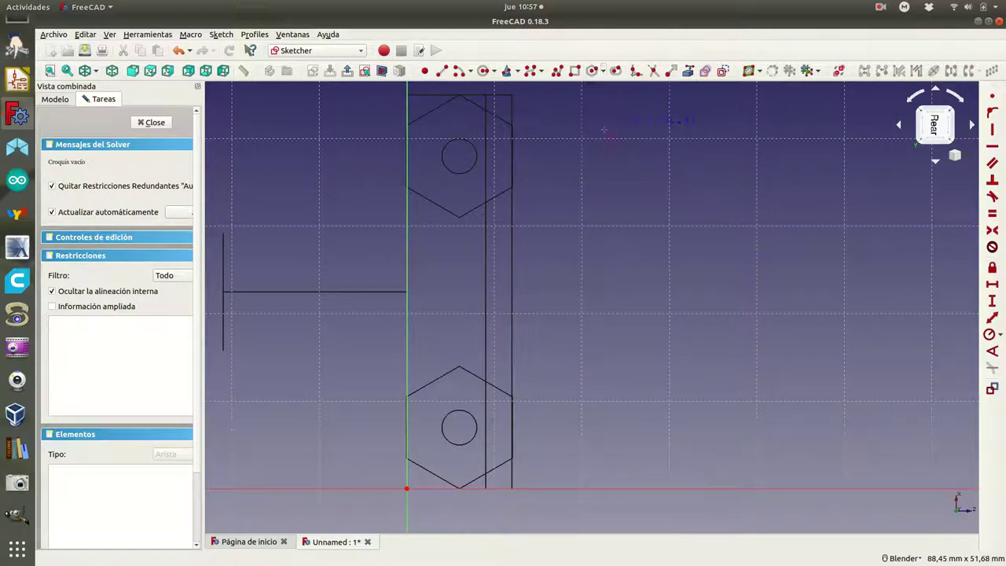
{"action": "left_click", "coordinate": [460, 427]}
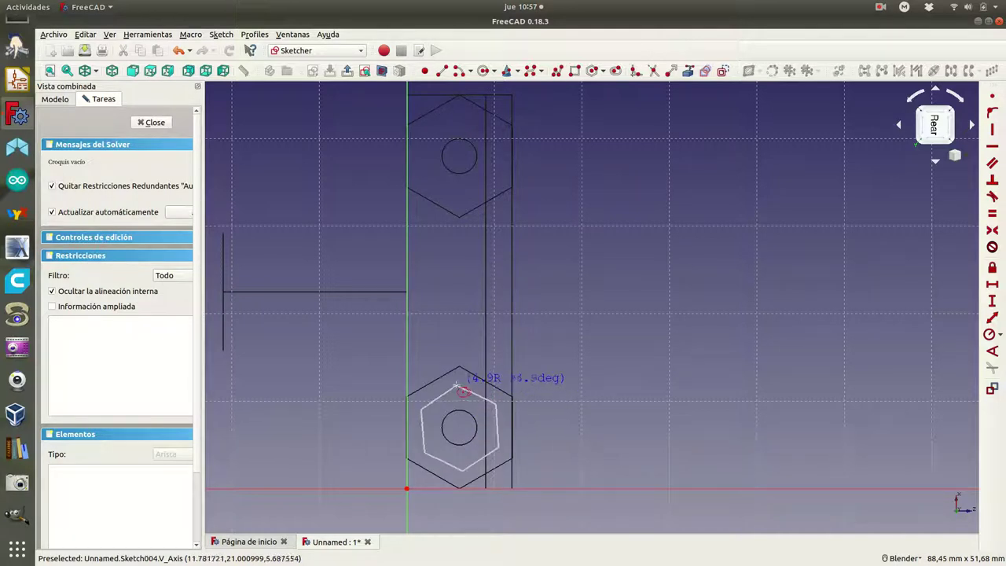
{"action": "left_click", "coordinate": [460, 387]}
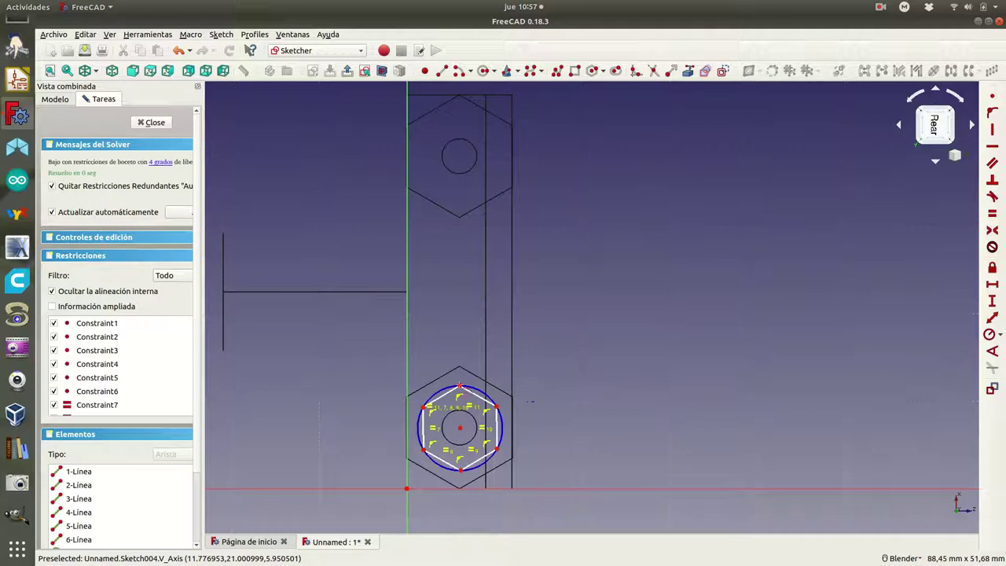
{"action": "left_click", "coordinate": [419, 430]}
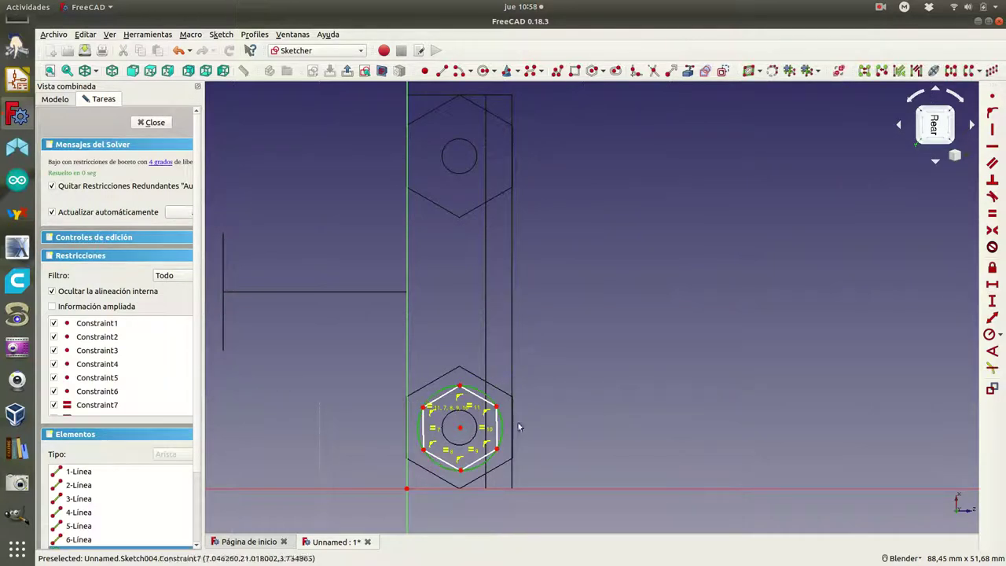
Give the hexagon's construction circle a 3.75 mm radius and make one hexagon edge vertical
{"action": "left_click", "coordinate": [1000, 336]}
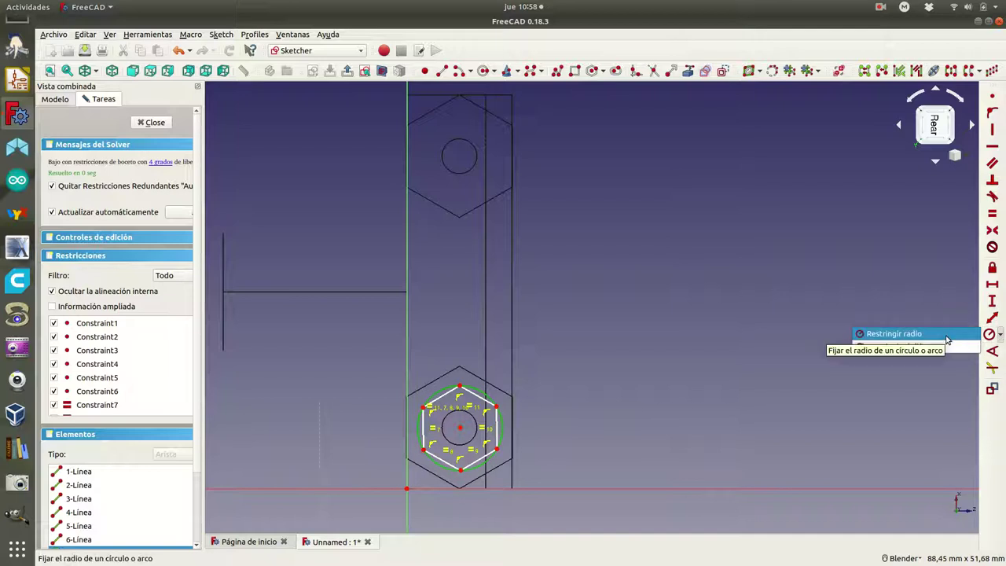
{"action": "left_click", "coordinate": [912, 334]}
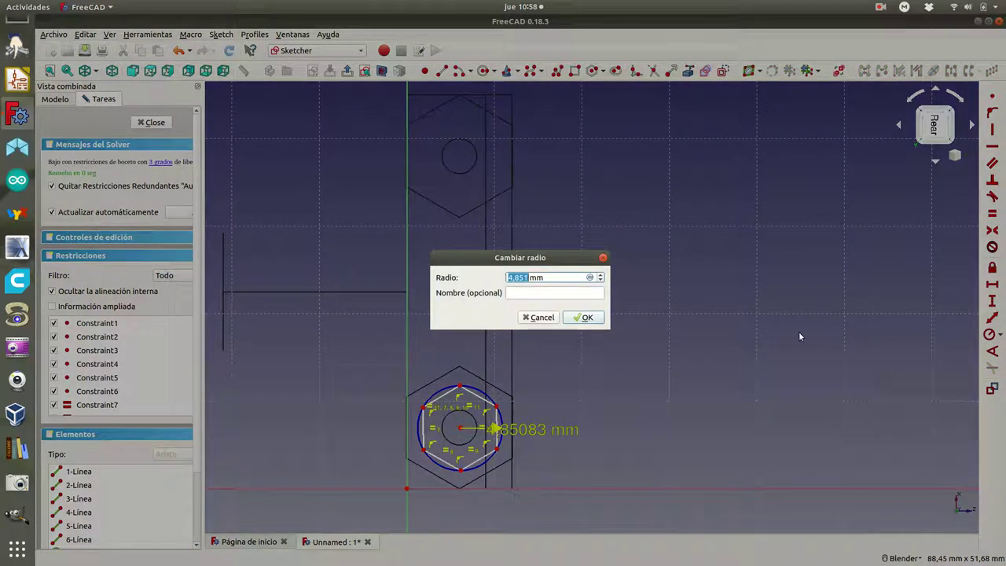
{"action": "type", "text": "3,75"}
{"action": "key", "text": "Return"}
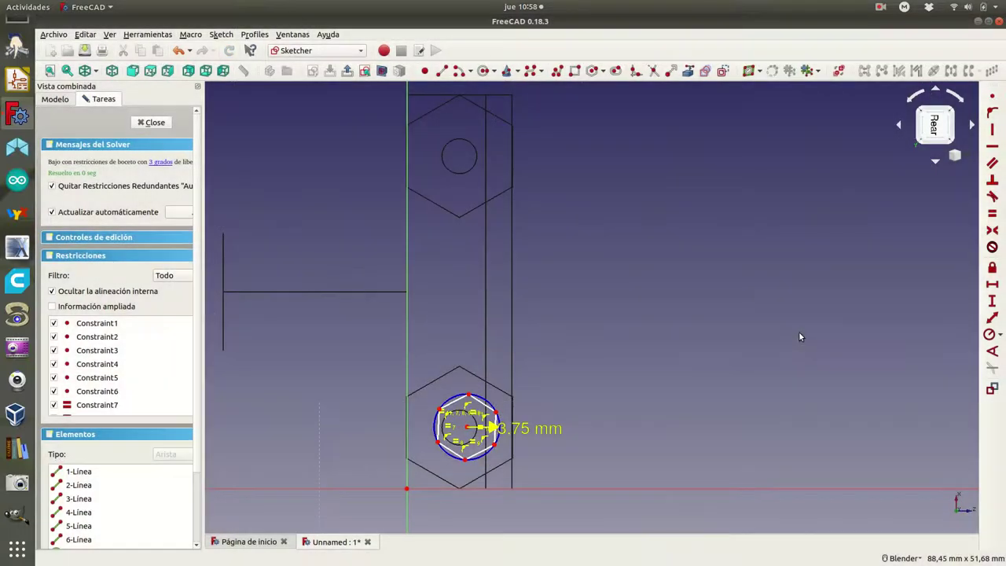
{"action": "left_click", "coordinate": [438, 425]}
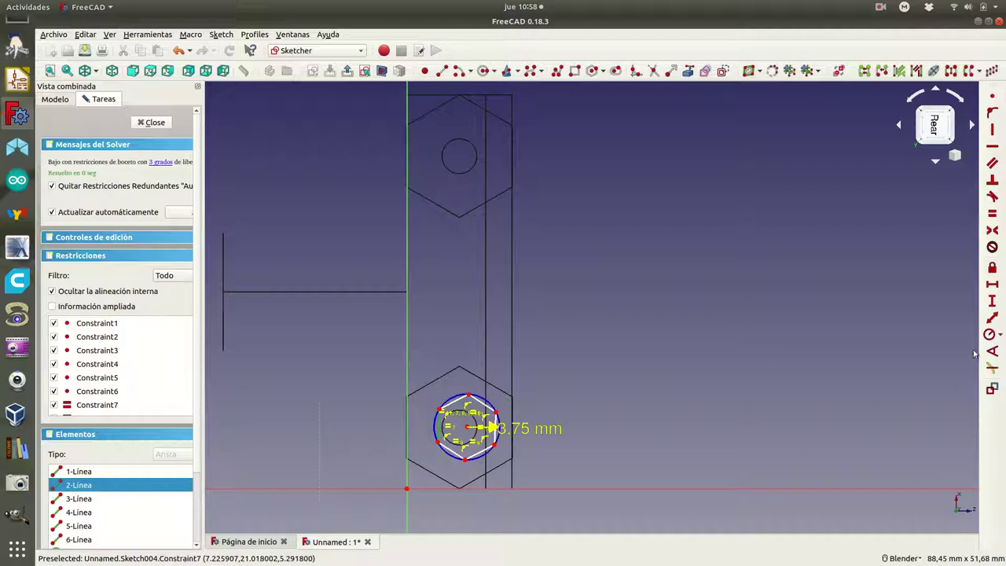
{"action": "left_click", "coordinate": [993, 129]}
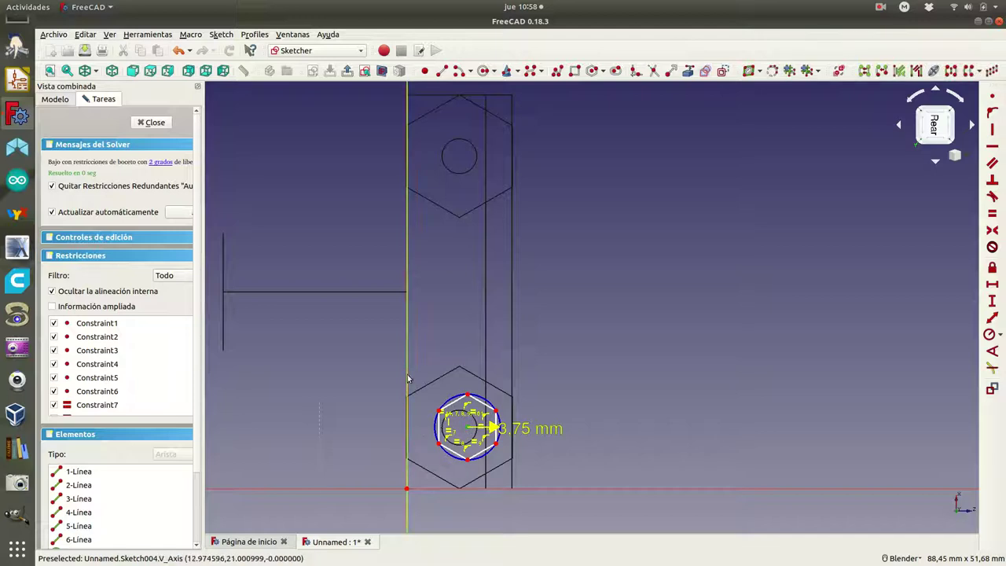
Place the hexagon centre 6 mm horizontally and 7 mm vertically from the axes
{"action": "left_click", "coordinate": [992, 285]}
{"action": "type", "text": "6"}
{"action": "left_click", "coordinate": [586, 319]}
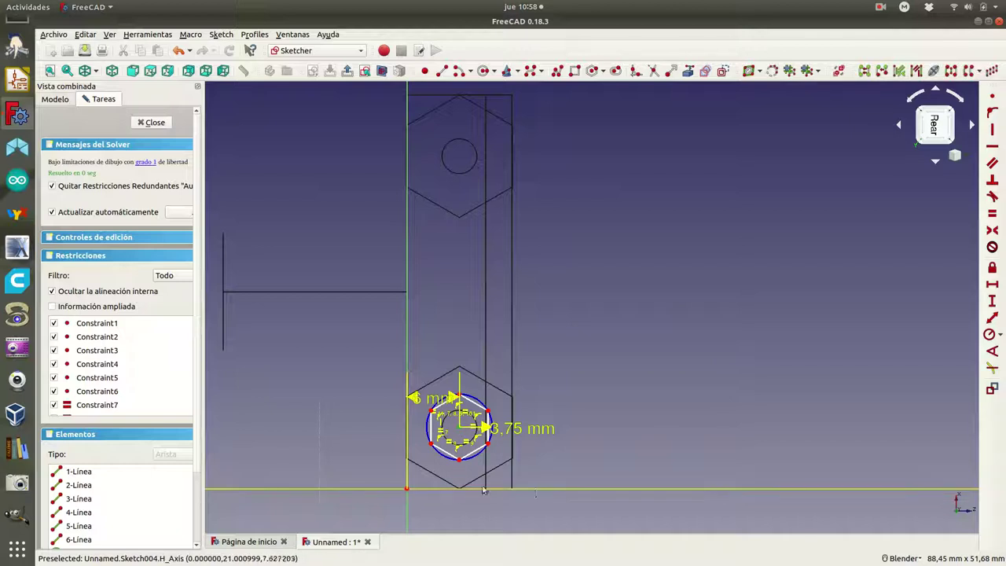
{"action": "left_click", "coordinate": [538, 490]}
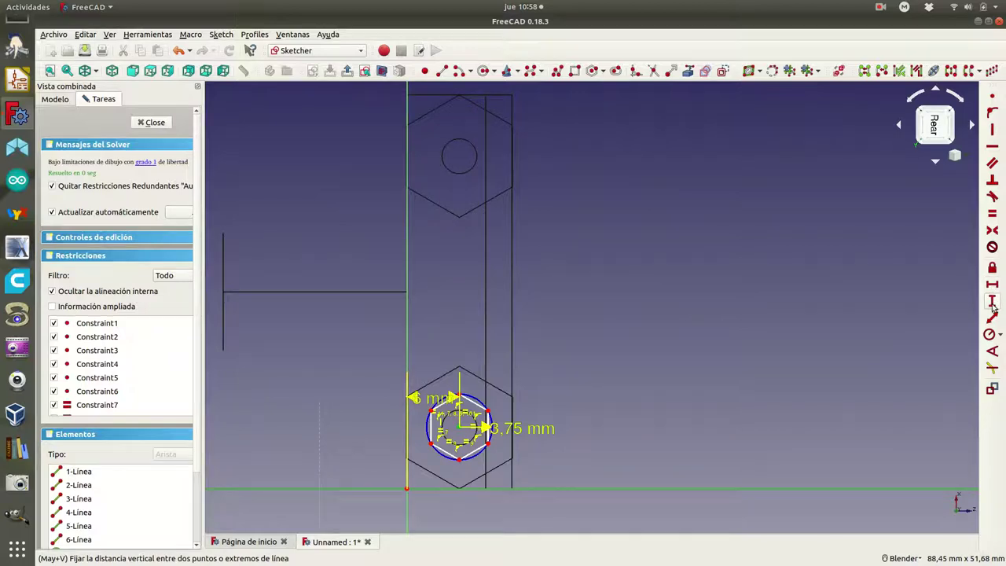
{"action": "left_click", "coordinate": [992, 305]}
{"action": "type", "text": "7"}
{"action": "left_click", "coordinate": [596, 319]}
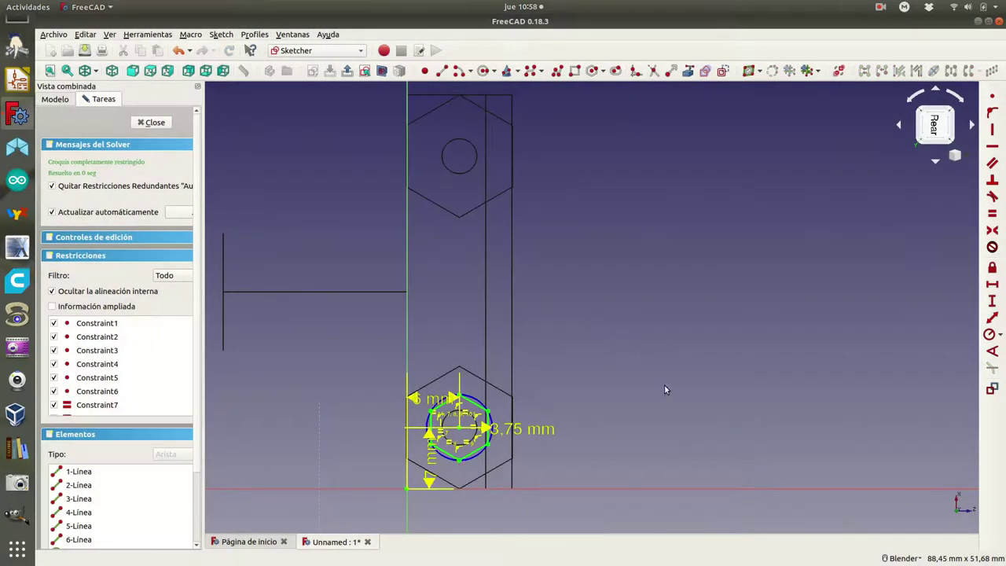
Move the 7 mm, 3.75 mm and 6 mm labels clear, then box-select the hexagon
{"action": "left_click_drag", "start_coordinate": [430, 454], "coordinate": [324, 416]}
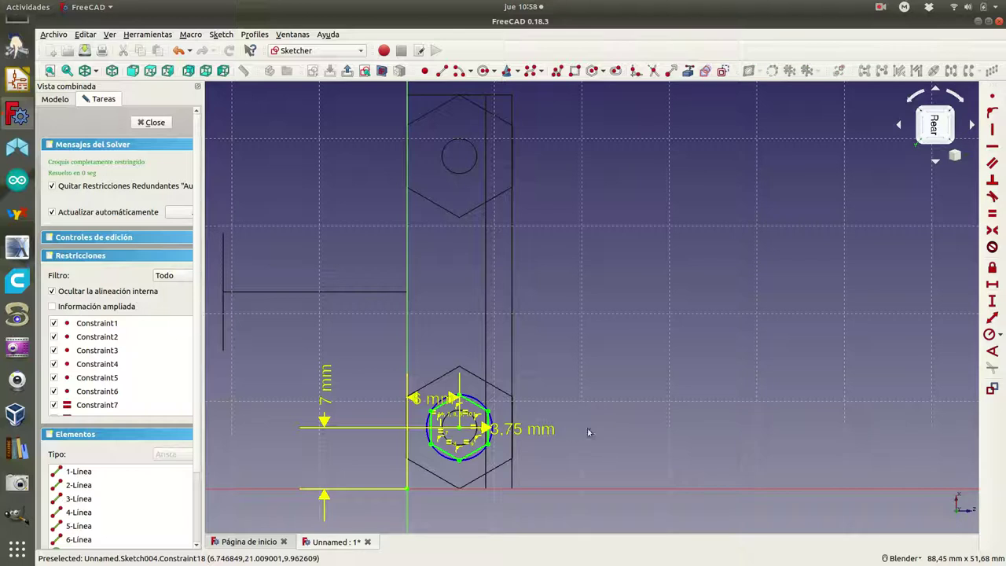
{"action": "mouse_move", "coordinate": [509, 429]}
{"action": "left_mouse_down"}
{"action": "mouse_move", "coordinate": [682, 465]}
{"action": "mouse_move", "coordinate": [541, 342]}
{"action": "left_mouse_up"}
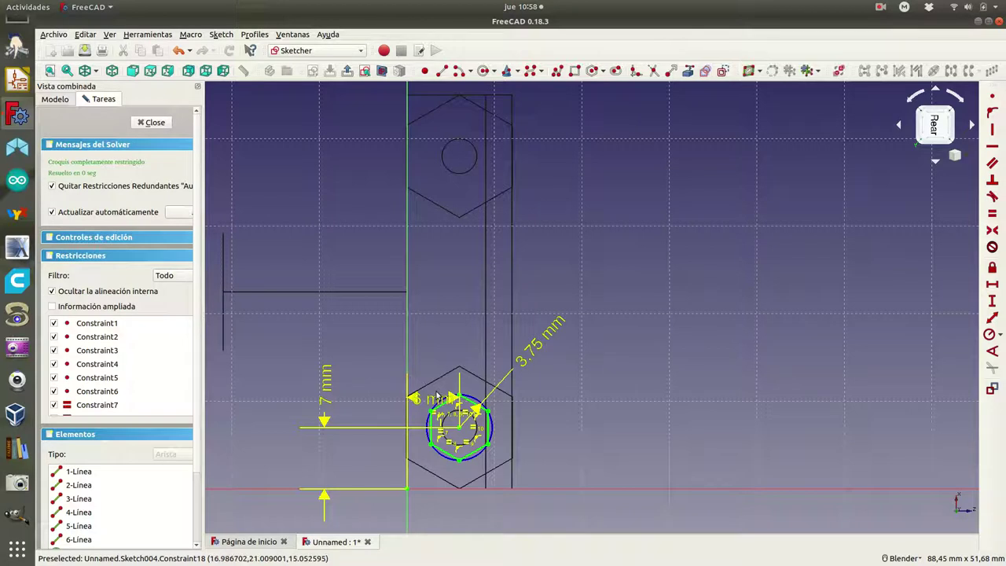
{"action": "left_click_drag", "start_coordinate": [437, 397], "coordinate": [364, 349]}
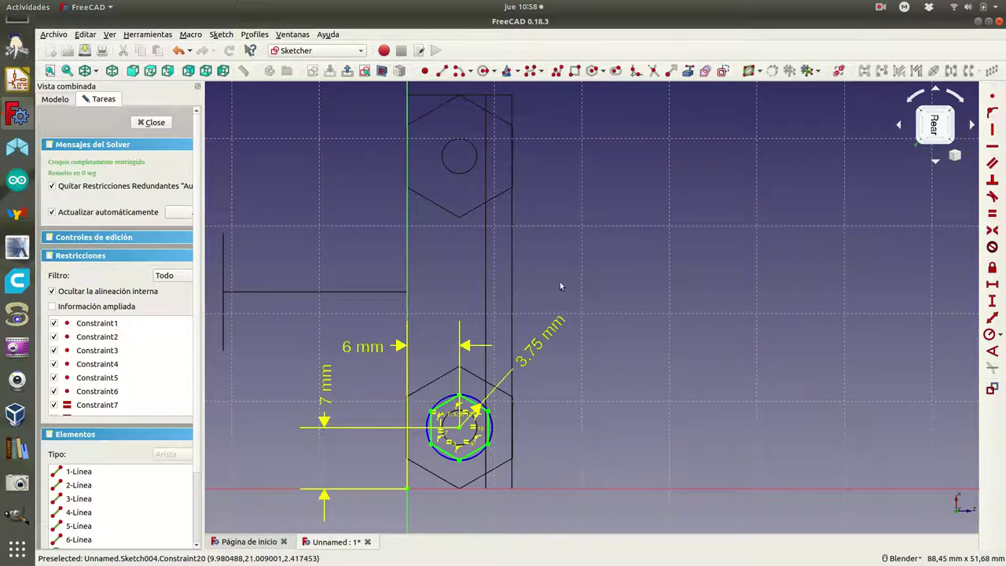
{"action": "left_click_drag", "start_coordinate": [386, 371], "coordinate": [518, 470]}
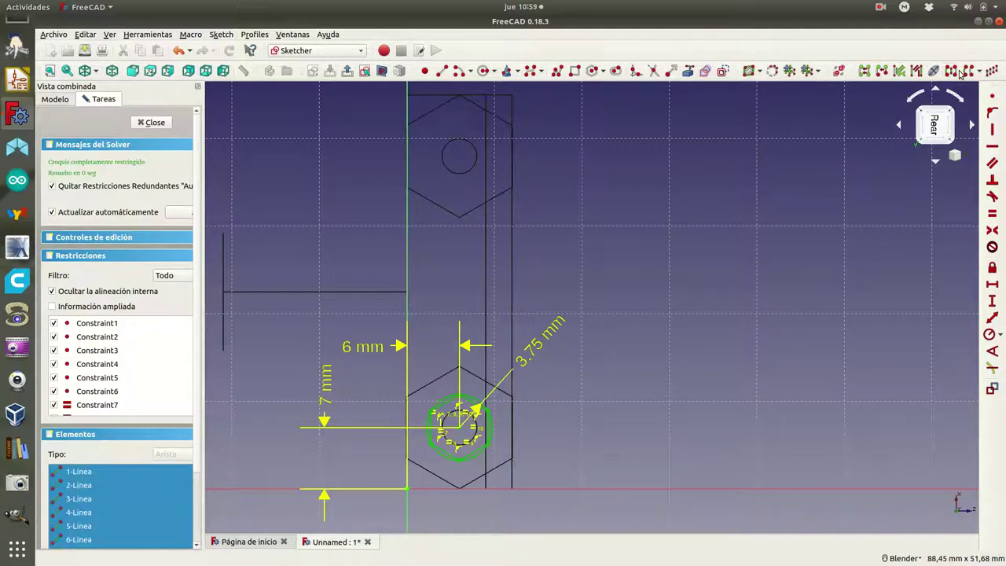
Copy the hexagon onto the upper hole's centre, dismissing the redundant vertical-constraint warning
{"action": "left_click", "coordinate": [981, 73]}
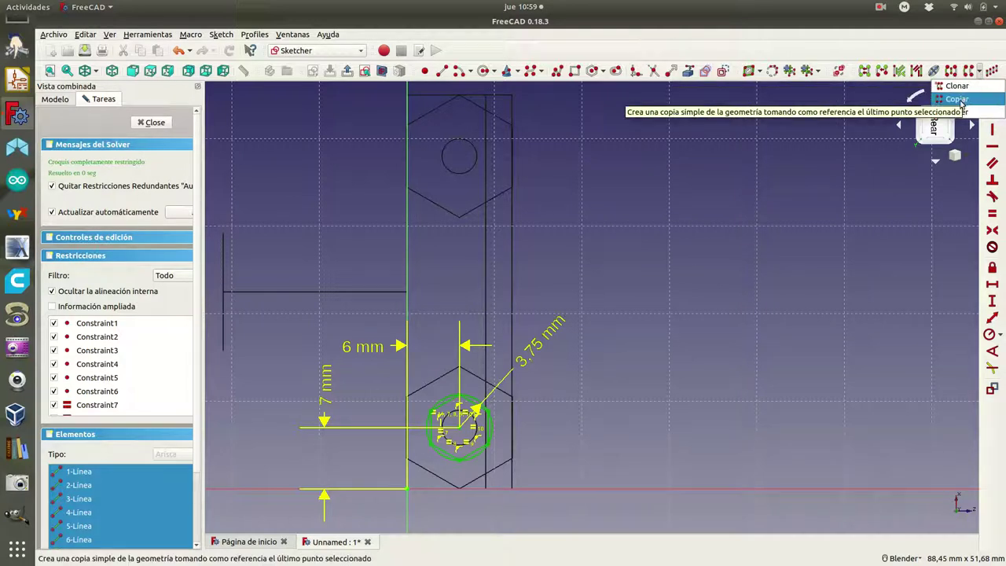
{"action": "left_click", "coordinate": [959, 100]}
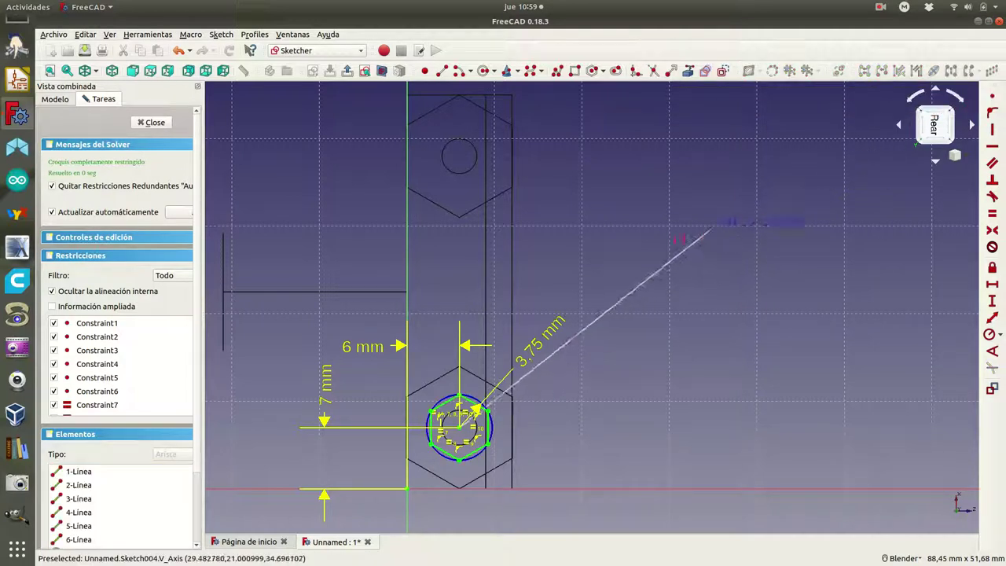
{"action": "left_click", "coordinate": [460, 160]}
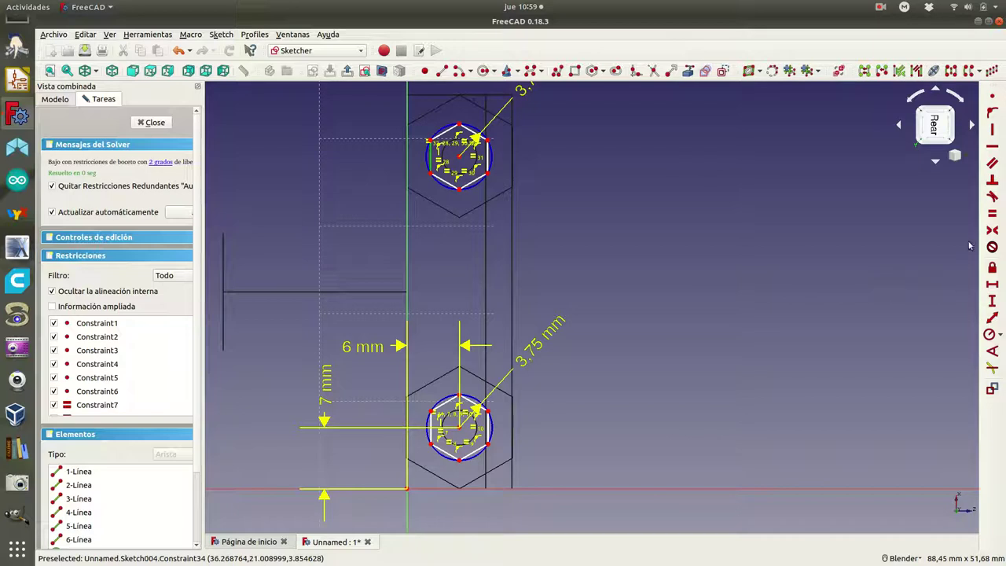
{"action": "left_click", "coordinate": [992, 129]}
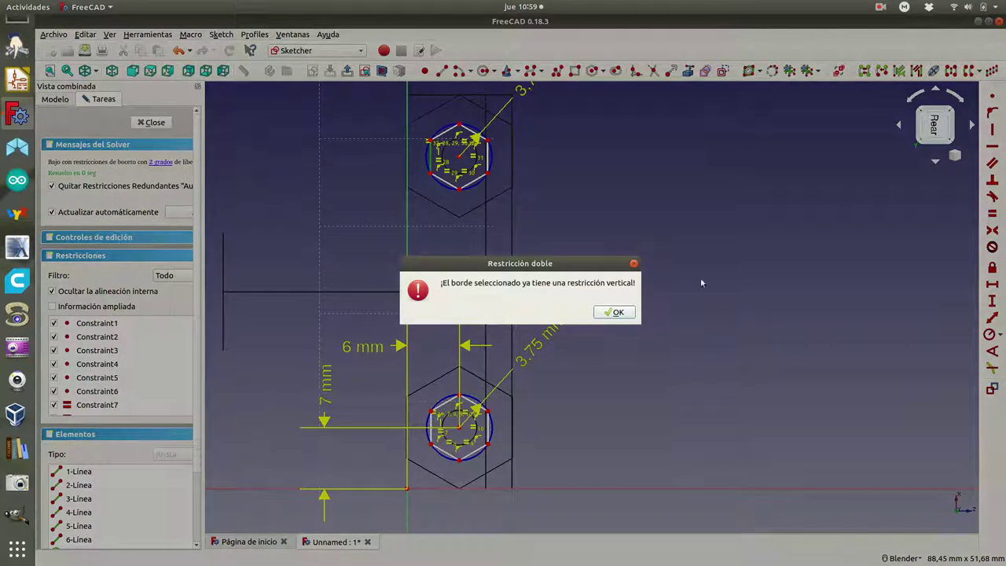
{"action": "left_click", "coordinate": [611, 312]}
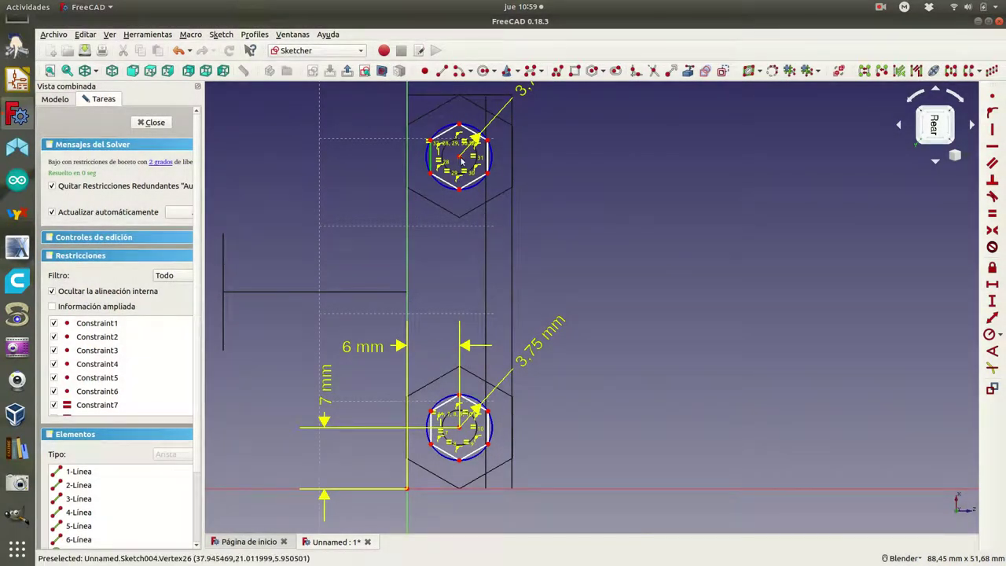
Set the upper hexagon centre 6 mm from the left edge and tidy its labels
{"action": "left_click", "coordinate": [460, 157]}
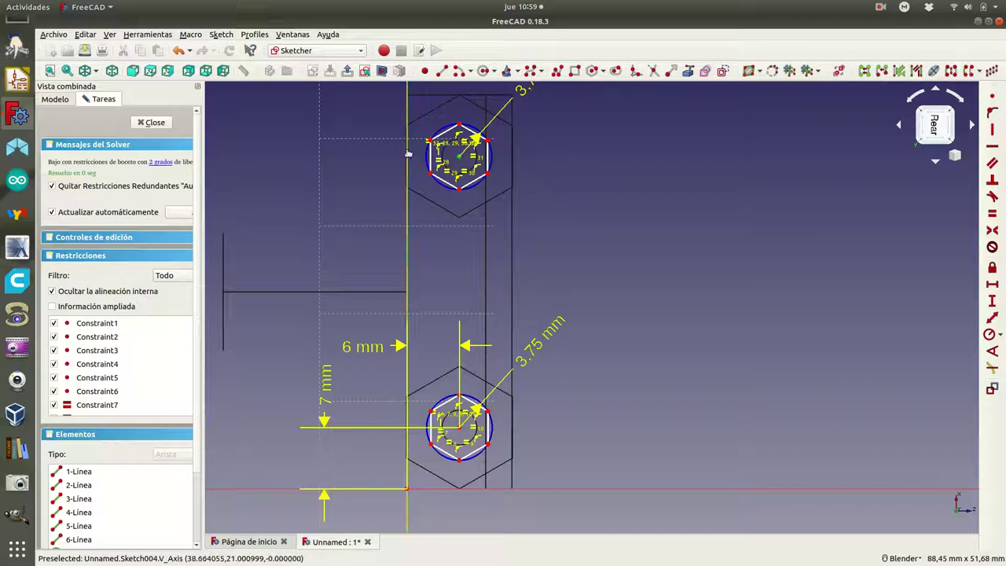
{"action": "left_click", "coordinate": [992, 284]}
{"action": "type", "text": "6"}
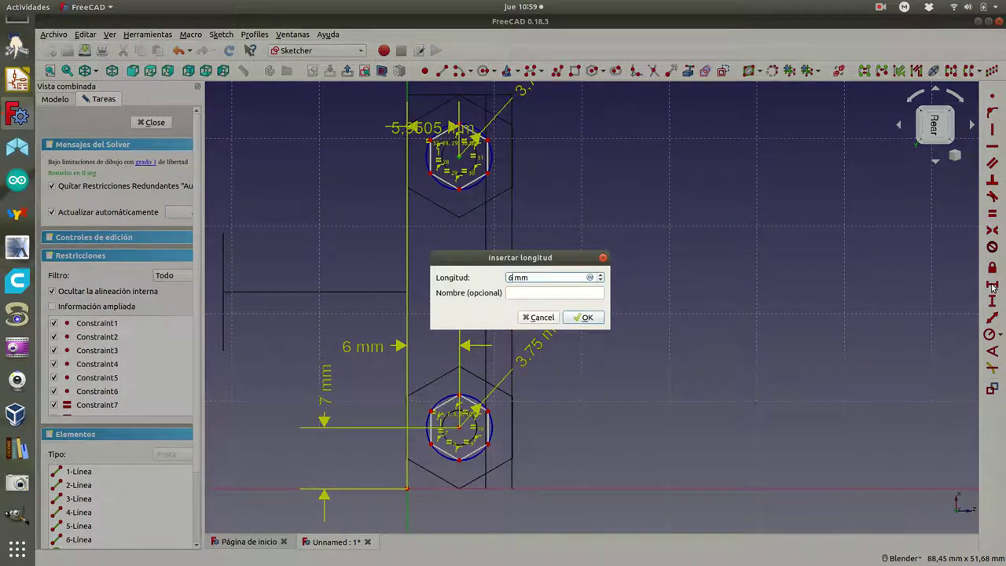
{"action": "left_click", "coordinate": [583, 318]}
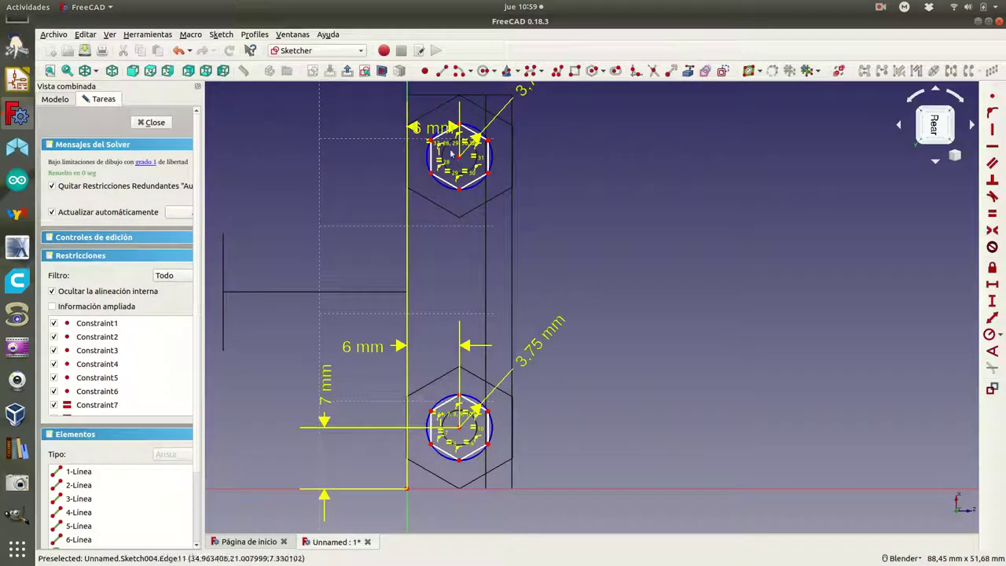
{"action": "left_click_drag", "start_coordinate": [424, 130], "coordinate": [334, 115]}
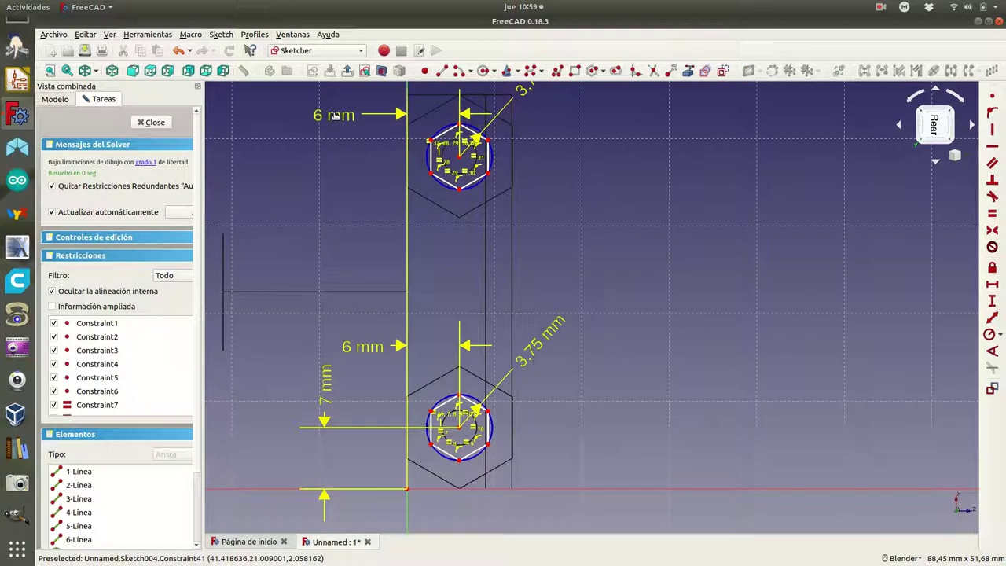
{"action": "left_click_drag", "start_coordinate": [524, 91], "coordinate": [547, 99]}
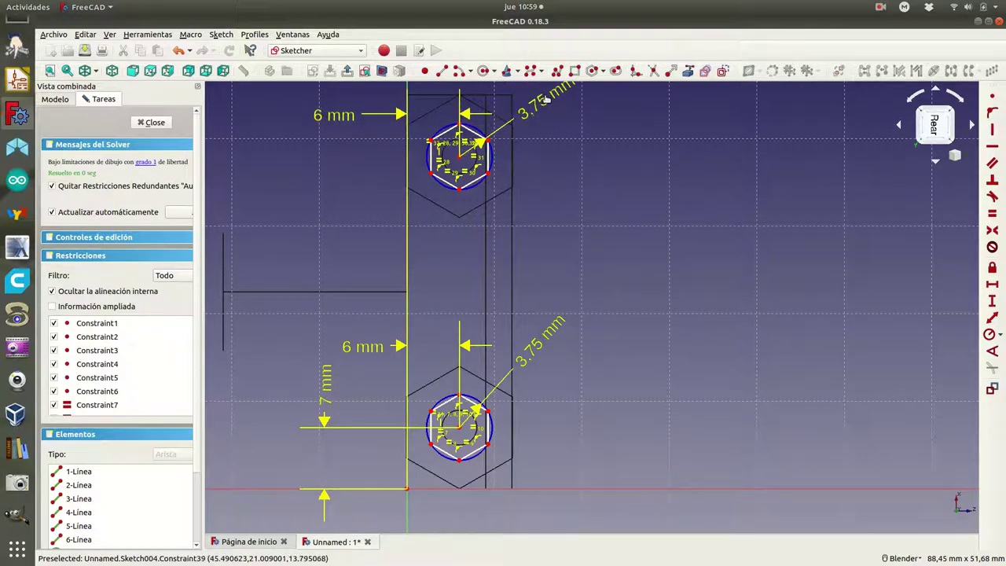
Dimension the upper centre 38 mm (45-7) above the horizontal axis and move the label aside
{"action": "left_click", "coordinate": [460, 160]}
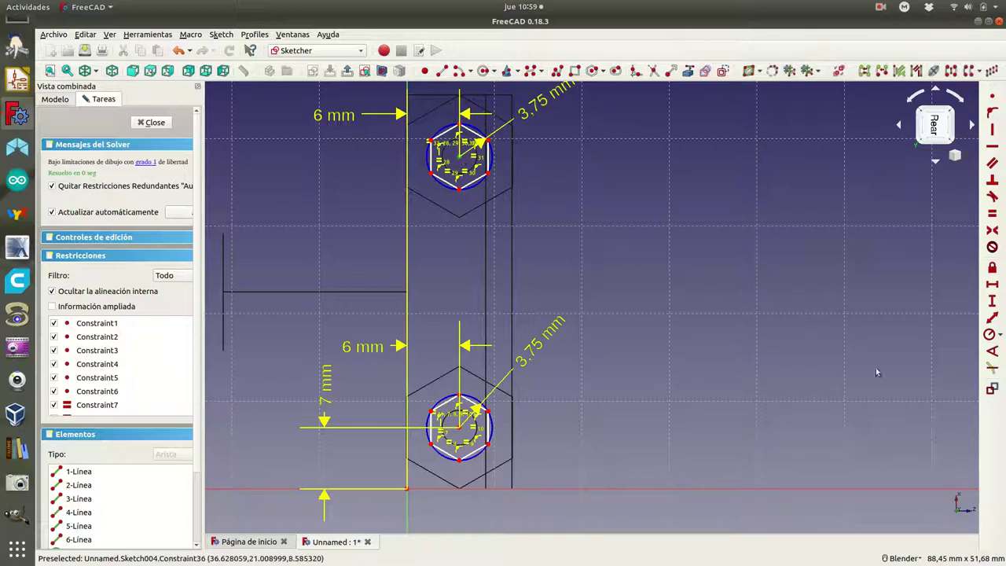
{"action": "left_click", "coordinate": [708, 489]}
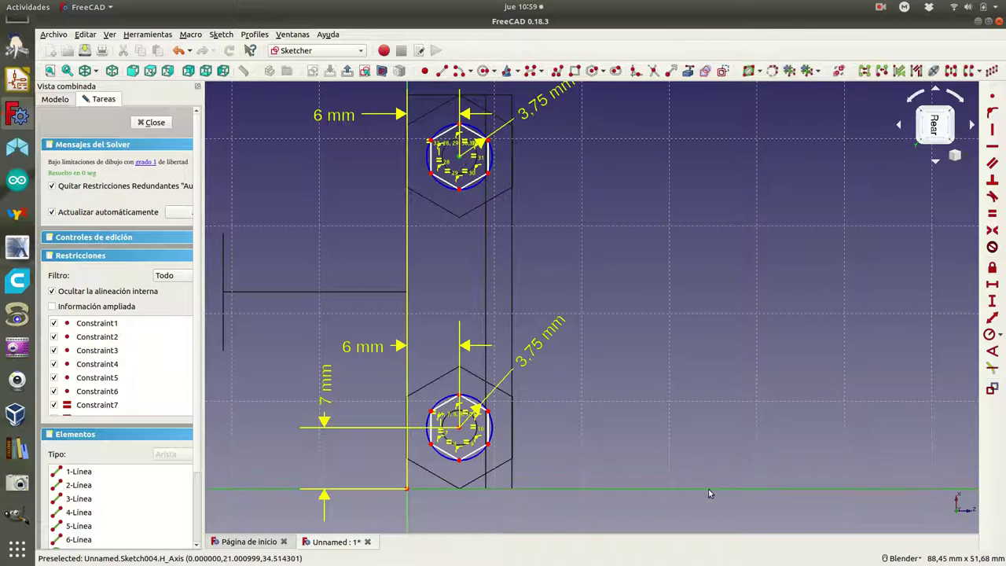
{"action": "left_click", "coordinate": [992, 300]}
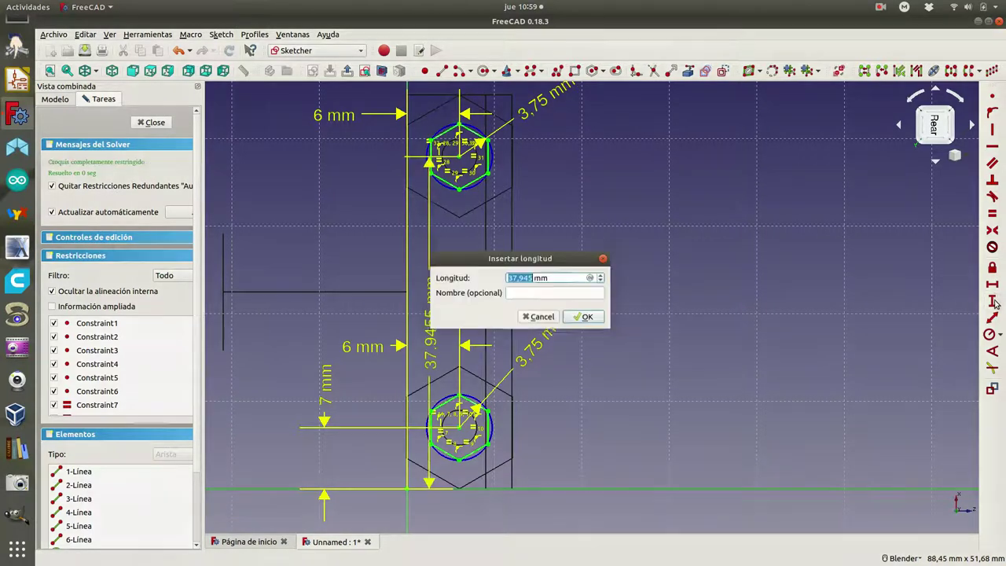
{"action": "type", "text": "45"}
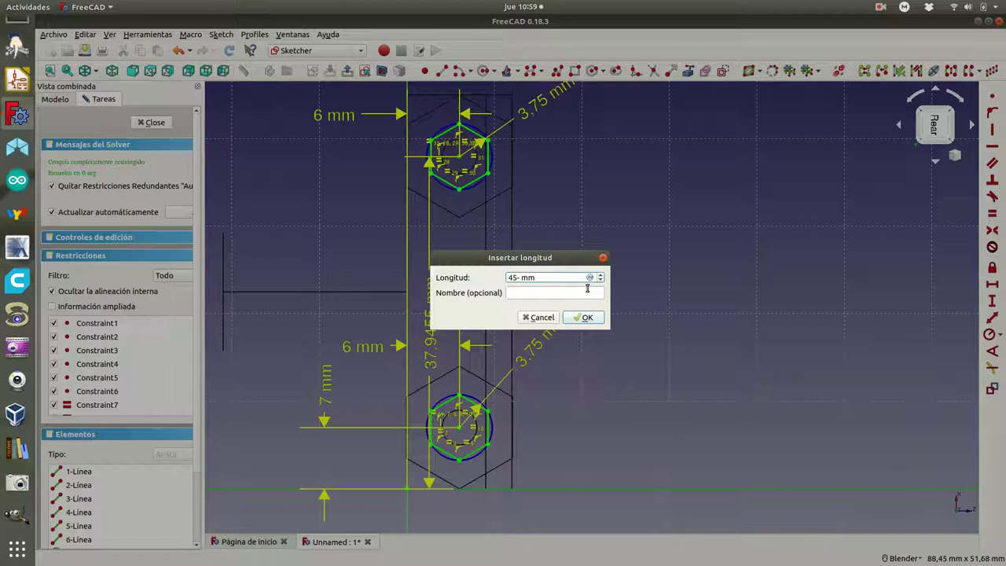
{"action": "key", "text": "Return"}
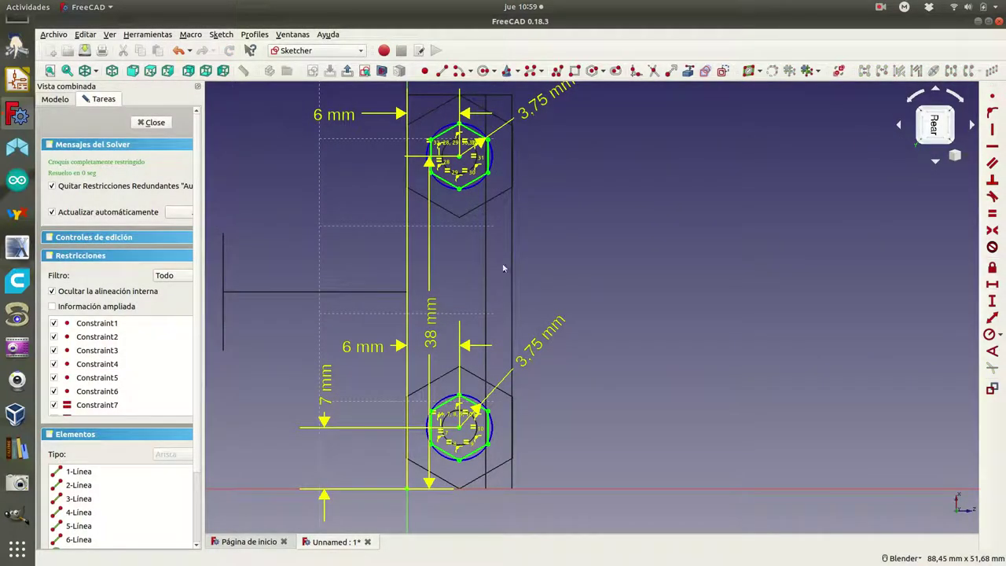
{"action": "left_click_drag", "start_coordinate": [423, 314], "coordinate": [613, 299]}
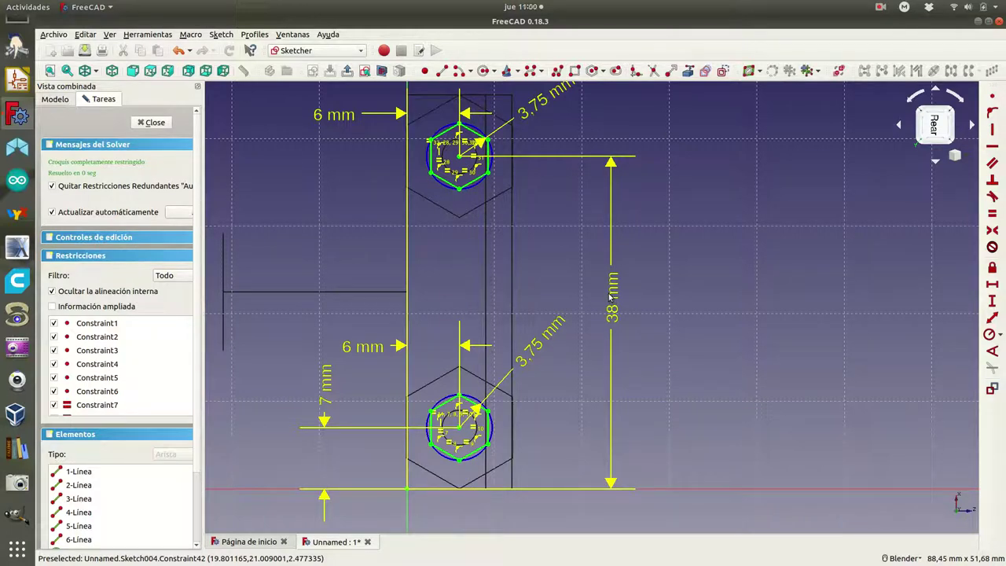
Close the sketch and cut the two hexagons as a Vaciado pocket with Longitud 5 mm
{"action": "left_click", "coordinate": [152, 123]}
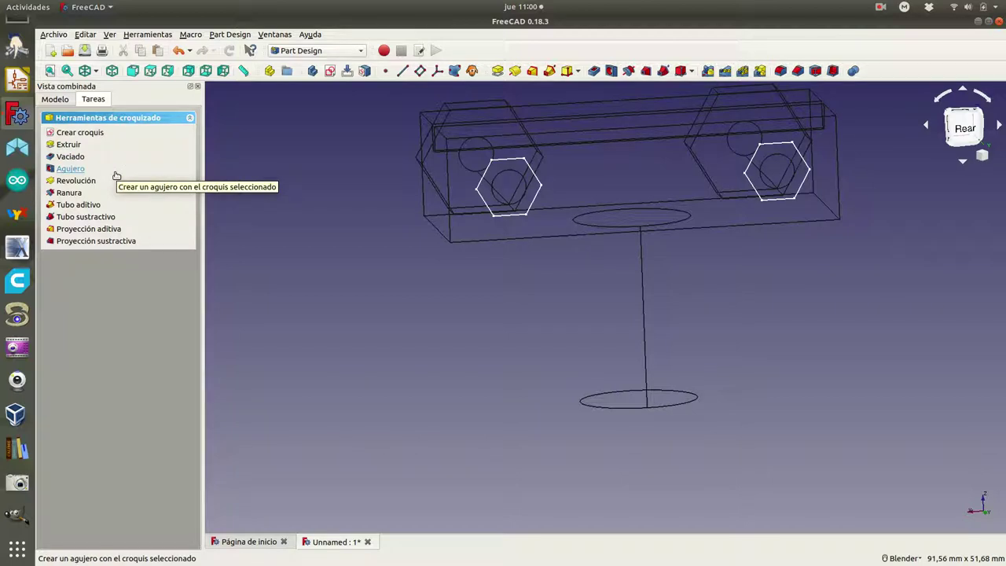
{"action": "left_click", "coordinate": [71, 157]}
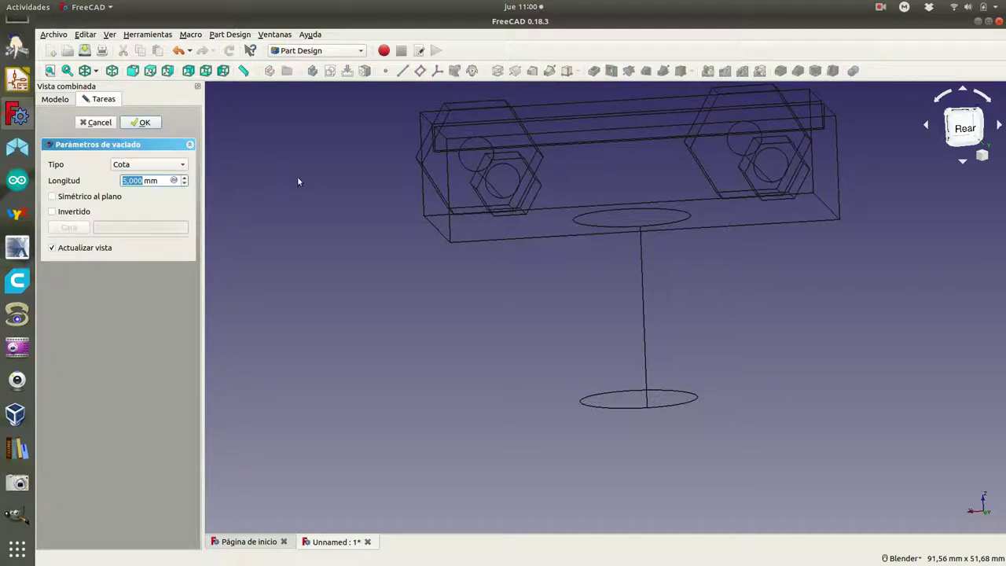
{"action": "mouse_move", "coordinate": [299, 180]}
{"action": "middle_mouse_down"}
{"action": "mouse_move", "coordinate": [386, 213]}
{"action": "mouse_move", "coordinate": [427, 255]}
{"action": "mouse_move", "coordinate": [404, 249]}
{"action": "middle_mouse_up"}
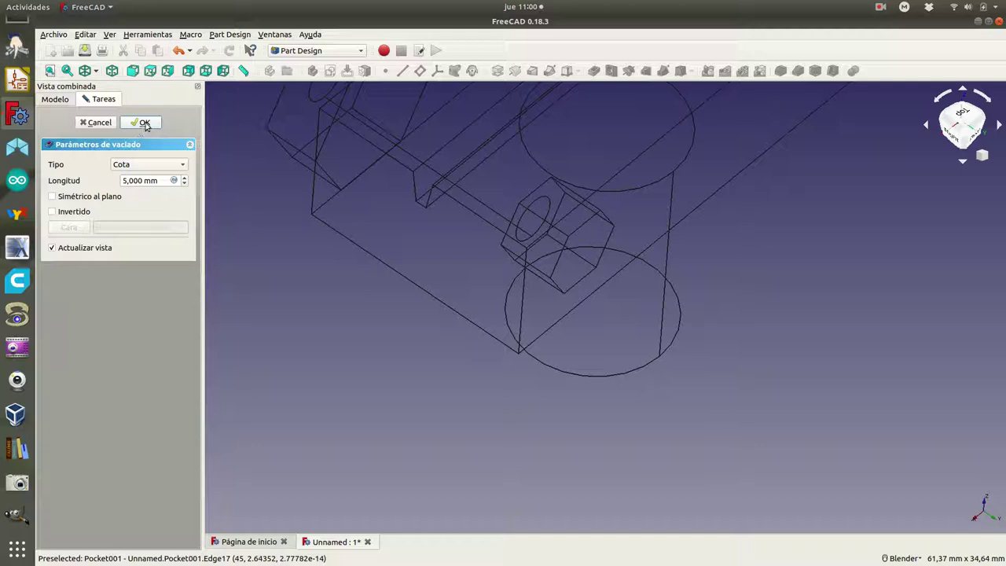
{"action": "left_click", "coordinate": [145, 123]}
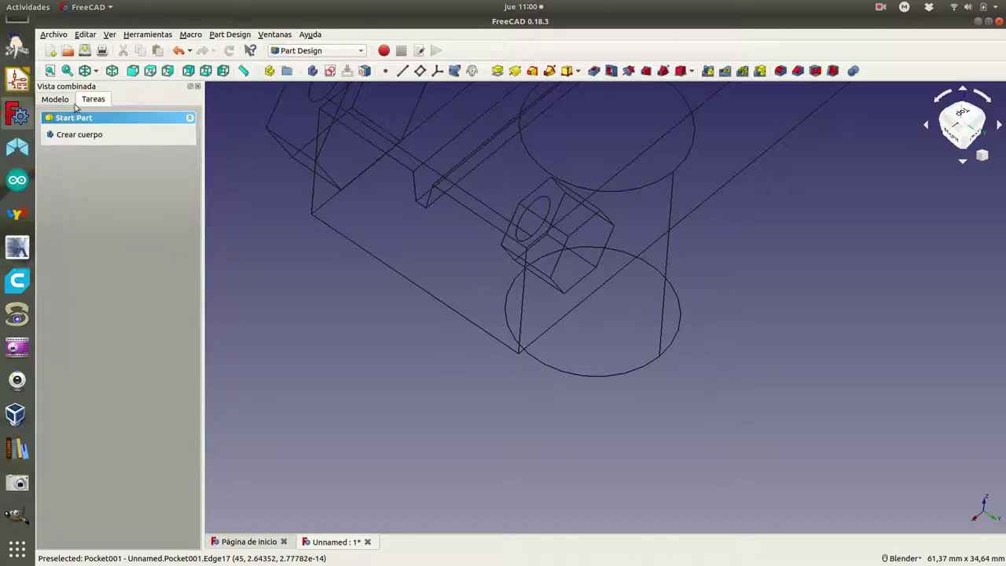
Set Pocket001's draw style back to 'Como es', then orbit and zoom out to view the part
{"action": "left_click", "coordinate": [62, 100]}
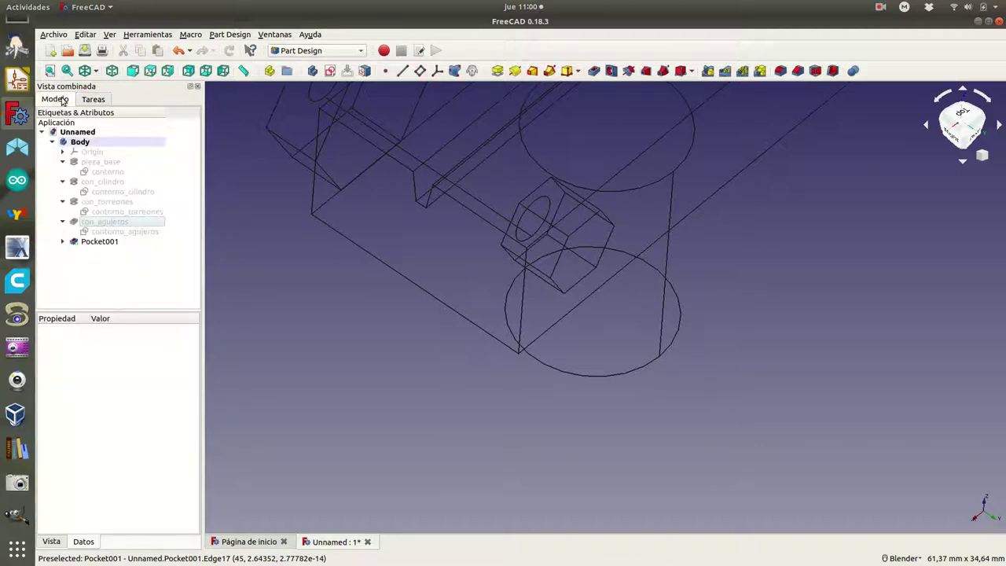
{"action": "left_click", "coordinate": [102, 244]}
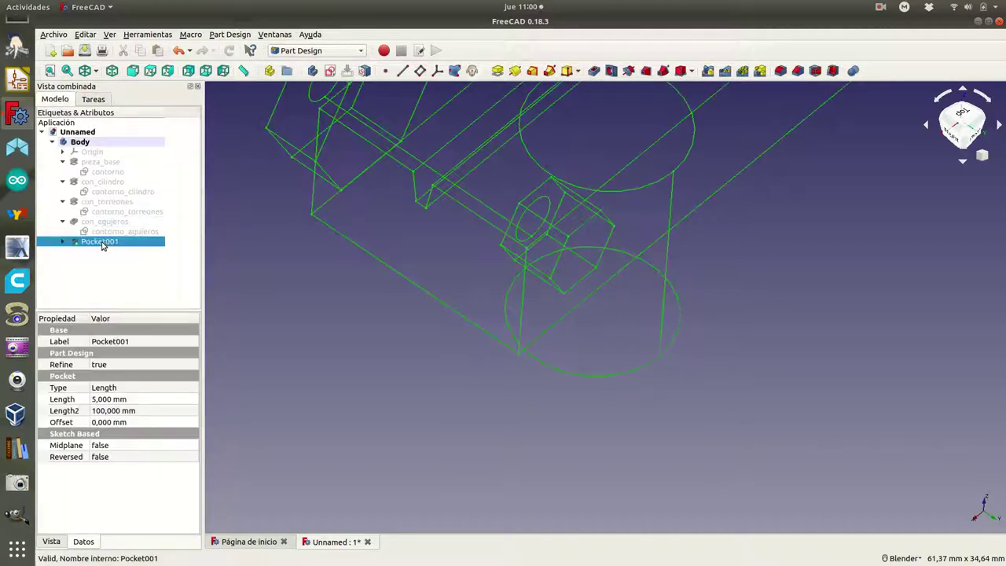
{"action": "left_click", "coordinate": [96, 73]}
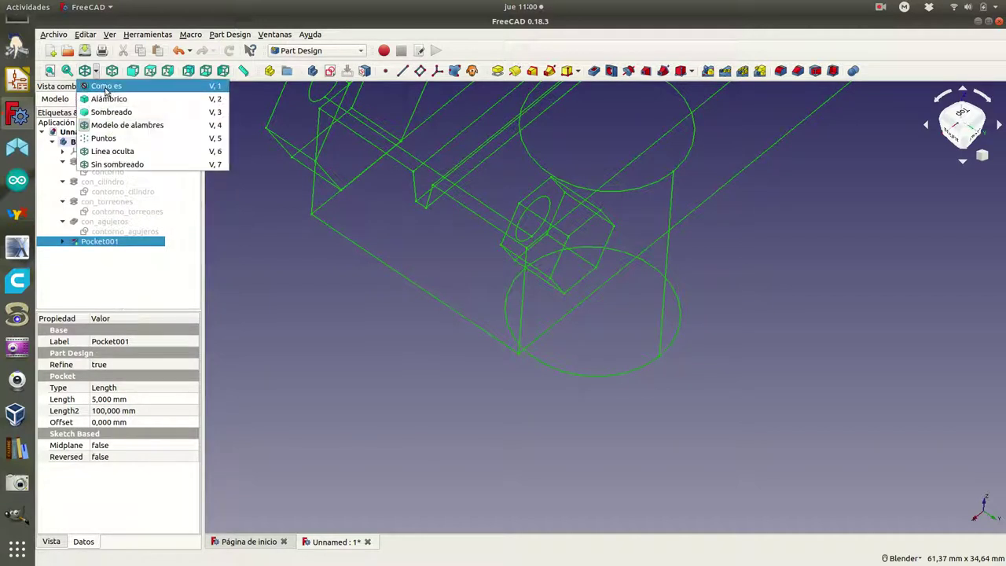
{"action": "left_click", "coordinate": [106, 89]}
{"action": "mouse_move", "coordinate": [432, 334]}
{"action": "middle_mouse_down"}
{"action": "mouse_move", "coordinate": [381, 345]}
{"action": "mouse_move", "coordinate": [319, 252]}
{"action": "mouse_move", "coordinate": [354, 299]}
{"action": "mouse_move", "coordinate": [679, 370]}
{"action": "mouse_move", "coordinate": [647, 380]}
{"action": "mouse_move", "coordinate": [578, 321]}
{"action": "mouse_move", "coordinate": [521, 247]}
{"action": "mouse_move", "coordinate": [535, 231]}
{"action": "mouse_move", "coordinate": [609, 254]}
{"action": "mouse_move", "coordinate": [622, 303]}
{"action": "mouse_move", "coordinate": [469, 353]}
{"action": "mouse_move", "coordinate": [406, 339]}
{"action": "mouse_move", "coordinate": [400, 318]}
{"action": "middle_mouse_up"}
{"action": "scroll", "coordinate": [400, 318], "scroll_direction": "down", "scroll_amount": 5}
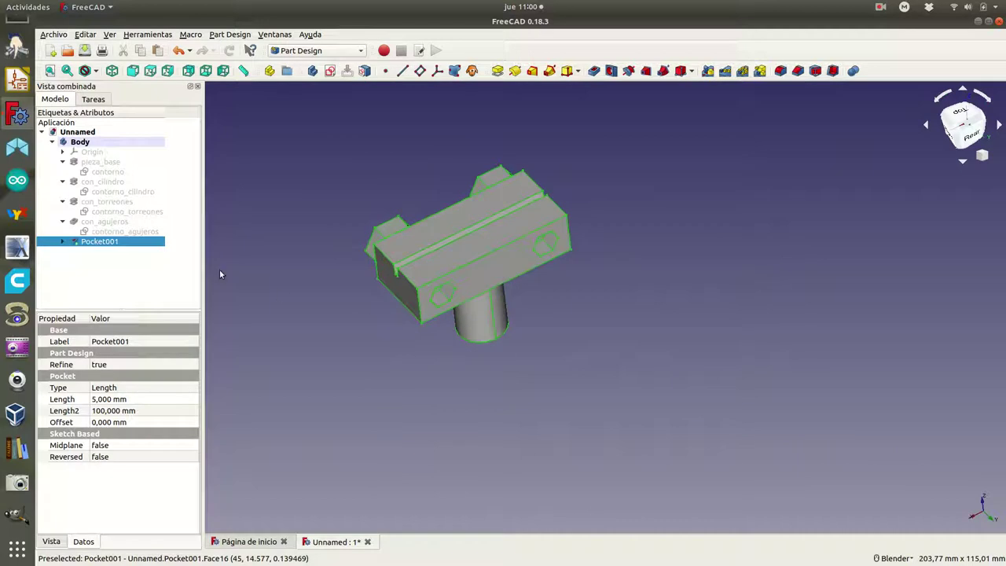
Rename Pocket001's sketch Sketch004 to contorno_hueco_tuerca
{"action": "left_click", "coordinate": [63, 242]}
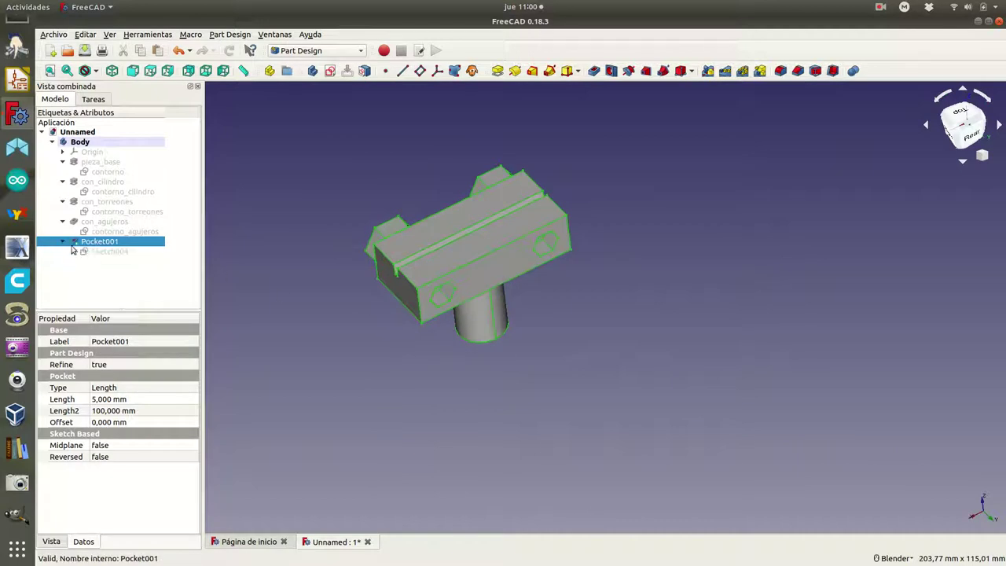
{"action": "left_click", "coordinate": [104, 251]}
{"action": "right_click", "coordinate": [104, 251]}
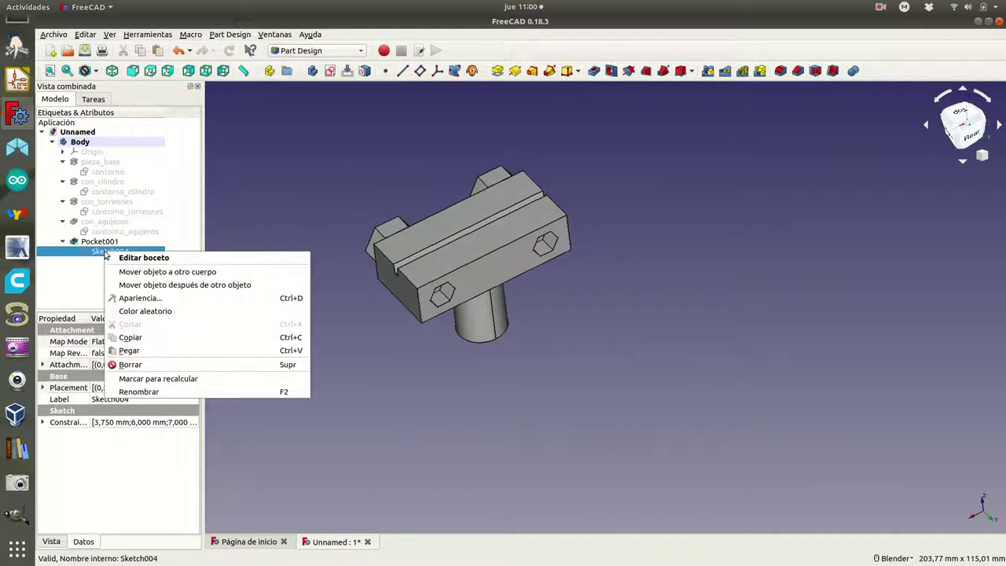
{"action": "left_click", "coordinate": [143, 391]}
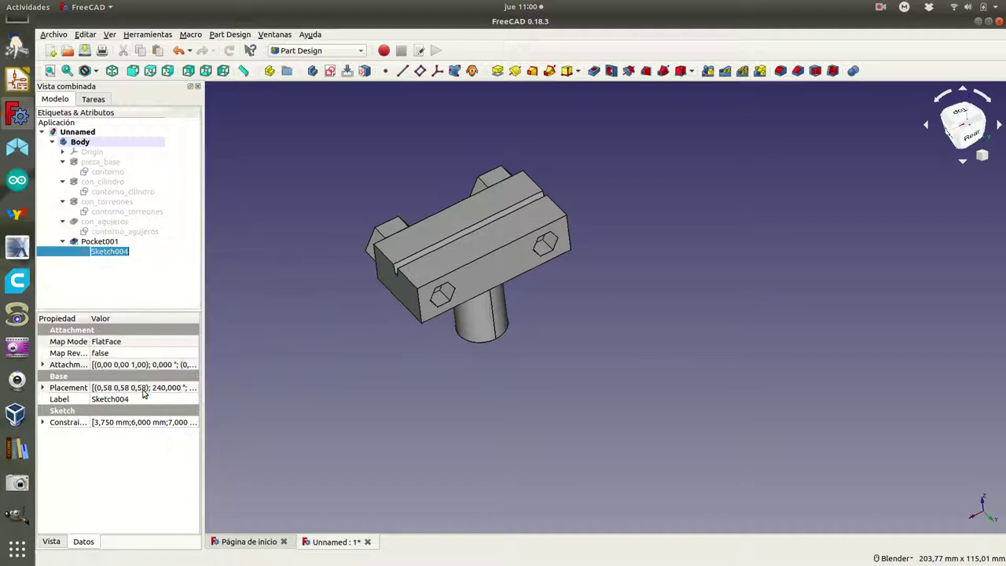
{"action": "type", "text": "contorno_hueco_tuerca"}
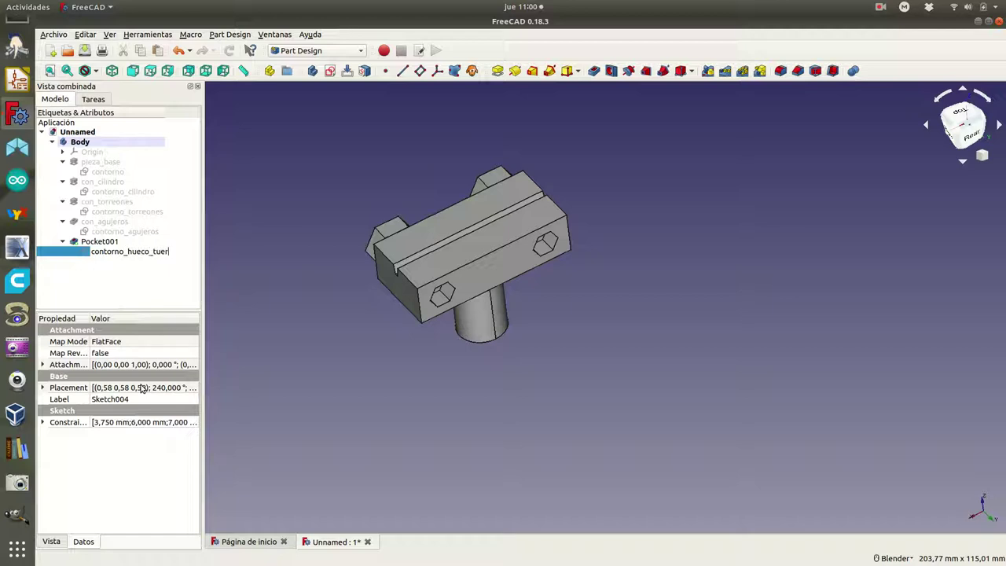
{"action": "left_click", "coordinate": [114, 243]}
Rename Pocket001 to pieza_definitiva and orbit the part to inspect its nut pockets
{"action": "right_click", "coordinate": [114, 243]}
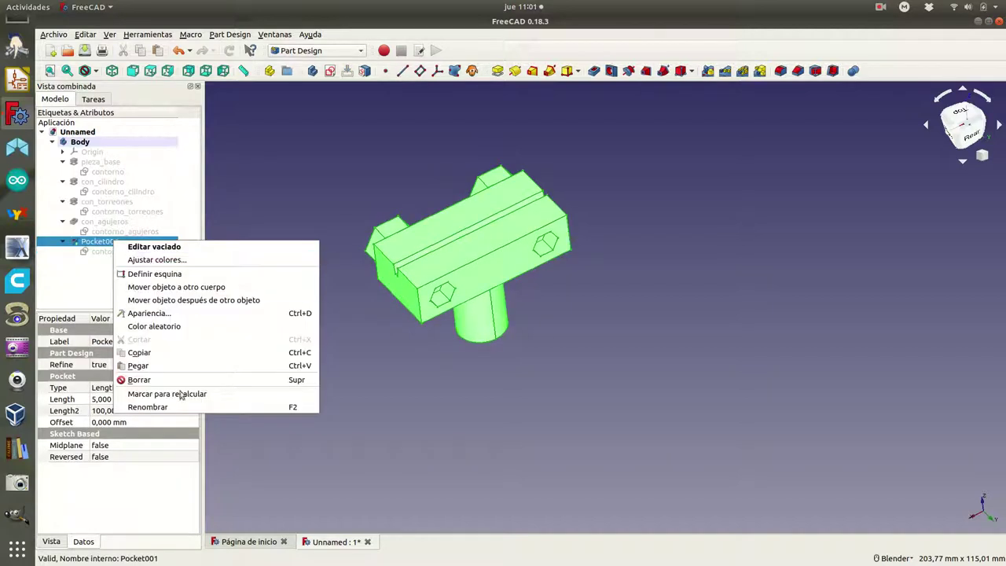
{"action": "left_click", "coordinate": [165, 407]}
{"action": "type", "text": "pieza_definitiva"}
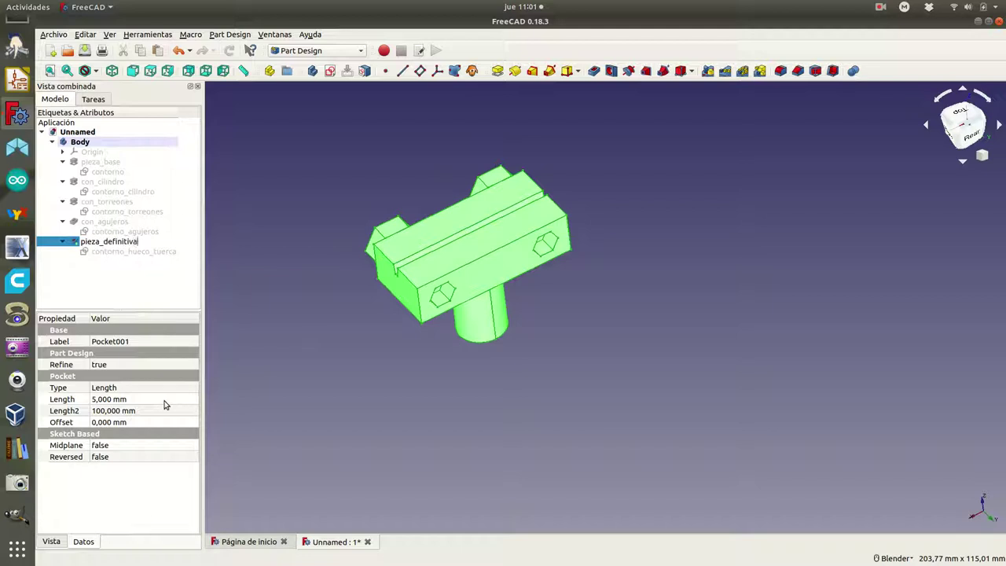
{"action": "left_click", "coordinate": [116, 251]}
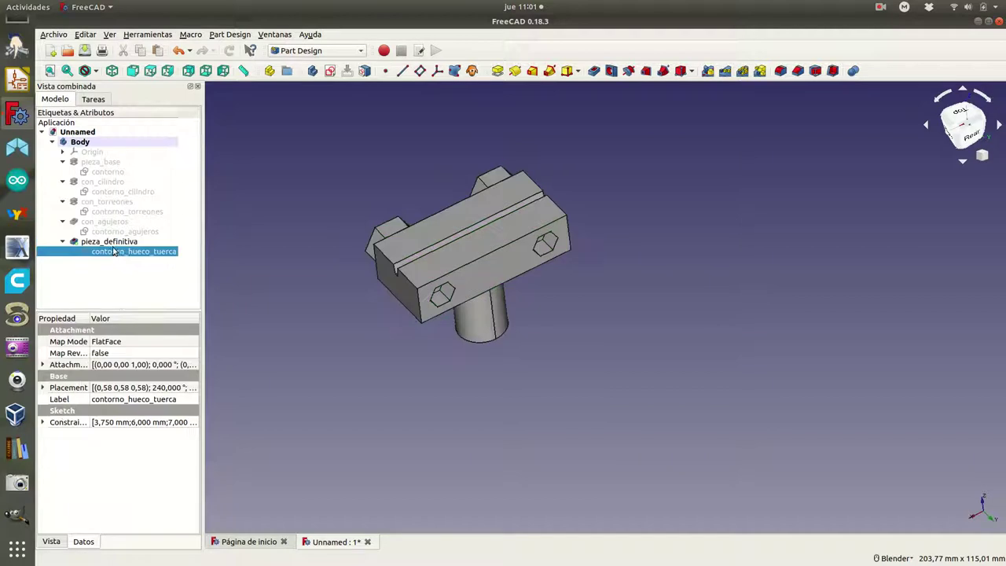
{"action": "mouse_move", "coordinate": [370, 292]}
{"action": "middle_mouse_down"}
{"action": "mouse_move", "coordinate": [538, 340]}
{"action": "mouse_move", "coordinate": [437, 221]}
{"action": "mouse_move", "coordinate": [427, 258]}
{"action": "mouse_move", "coordinate": [389, 298]}
{"action": "middle_mouse_up"}
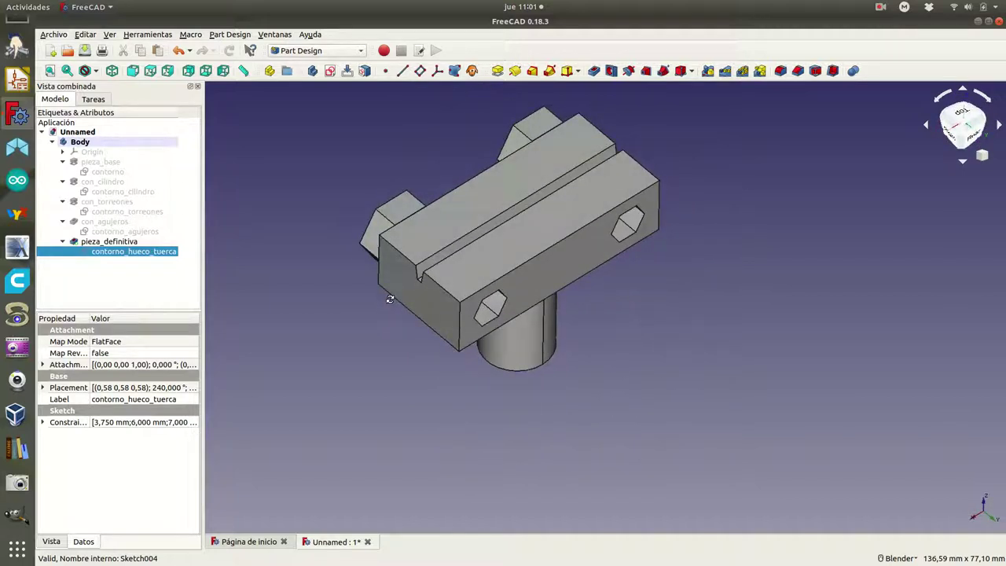
{"action": "scroll", "coordinate": [388, 301], "scroll_direction": "down", "scroll_amount": 3}
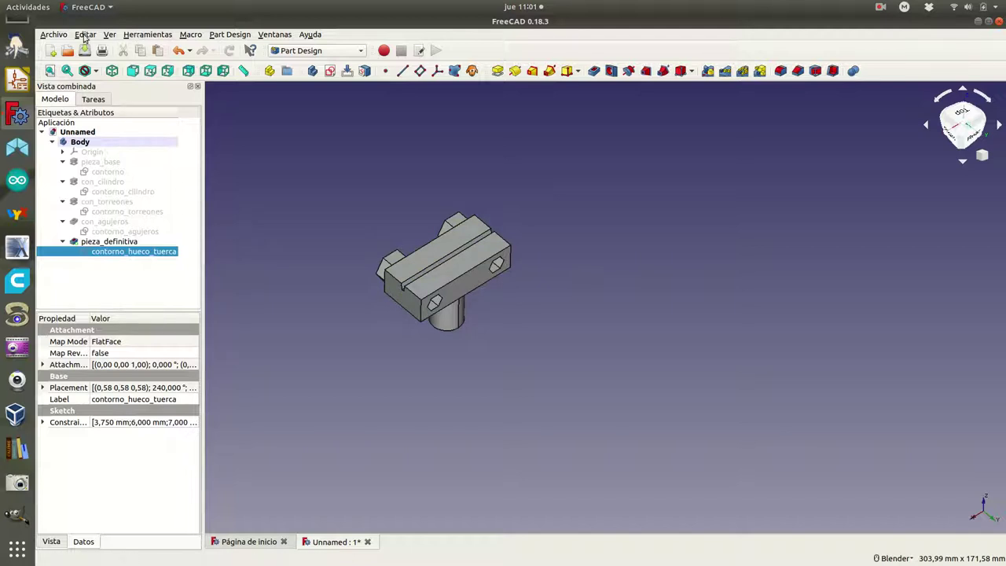
Save the document with Guardar como as pieza5_f1 in Documentos/freecad
{"action": "left_click", "coordinate": [55, 35]}
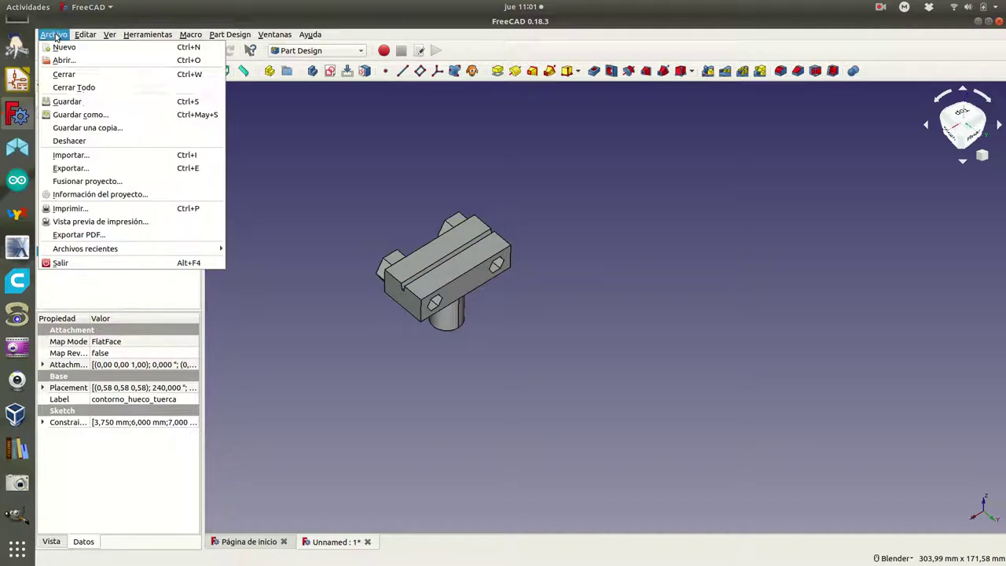
{"action": "left_click", "coordinate": [68, 116]}
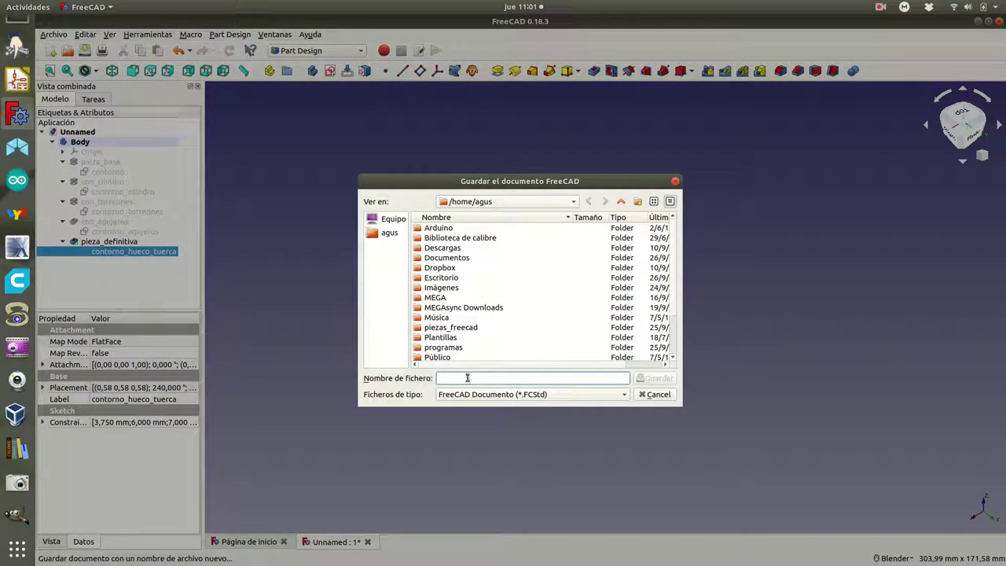
{"action": "type", "text": "pie"}
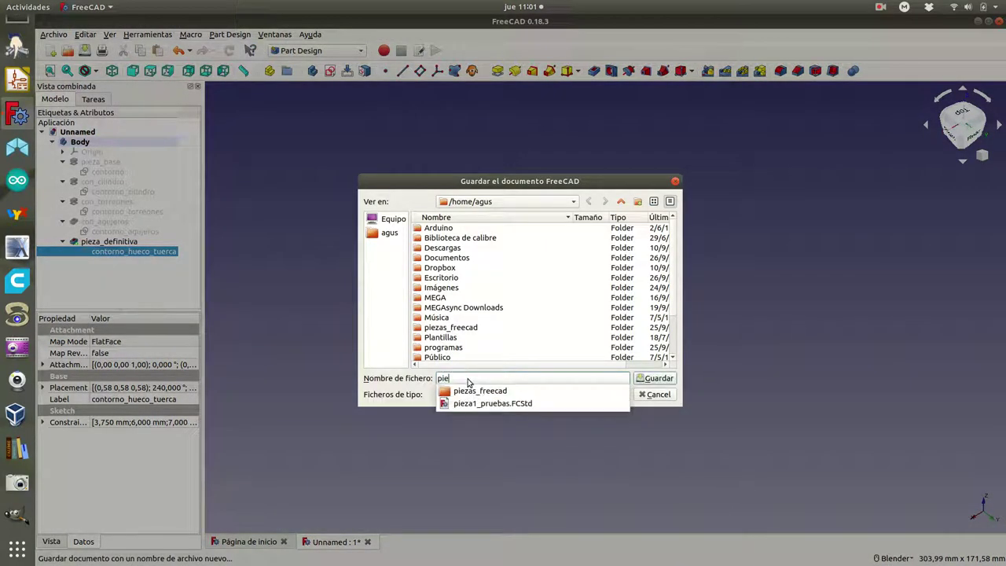
{"action": "type", "text": "za5_f1"}
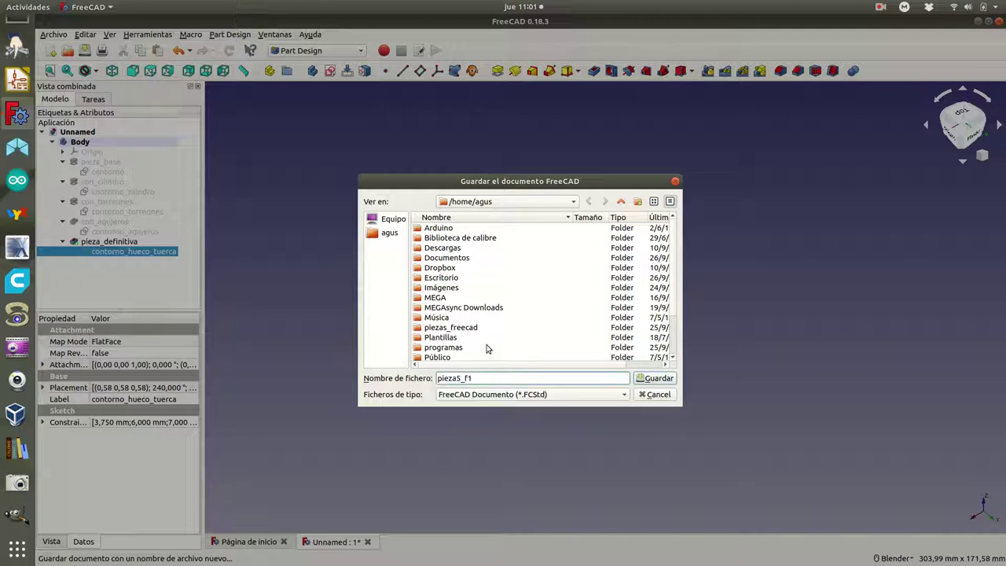
{"action": "double_click", "coordinate": [451, 259]}
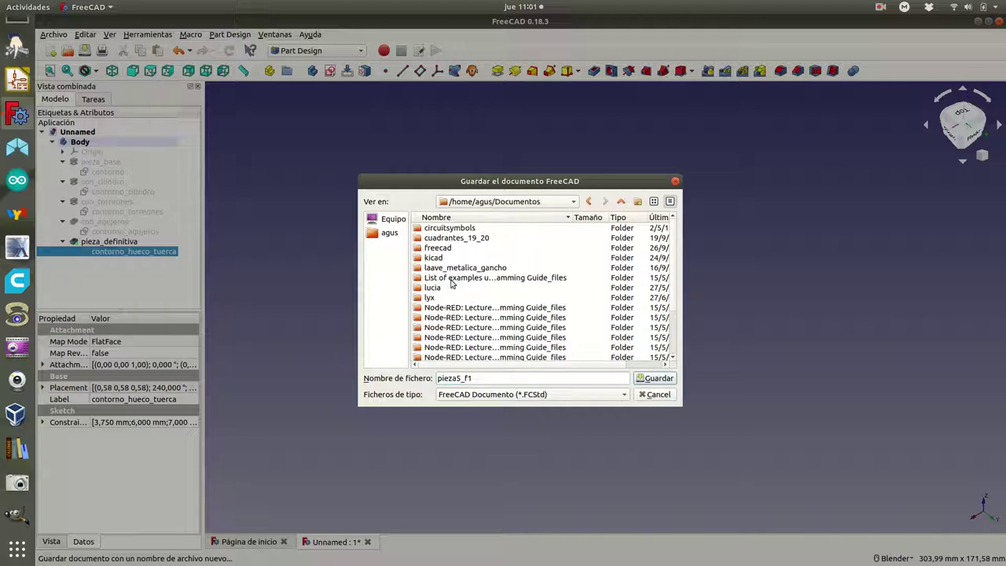
{"action": "double_click", "coordinate": [442, 248]}
{"action": "left_click", "coordinate": [659, 379]}
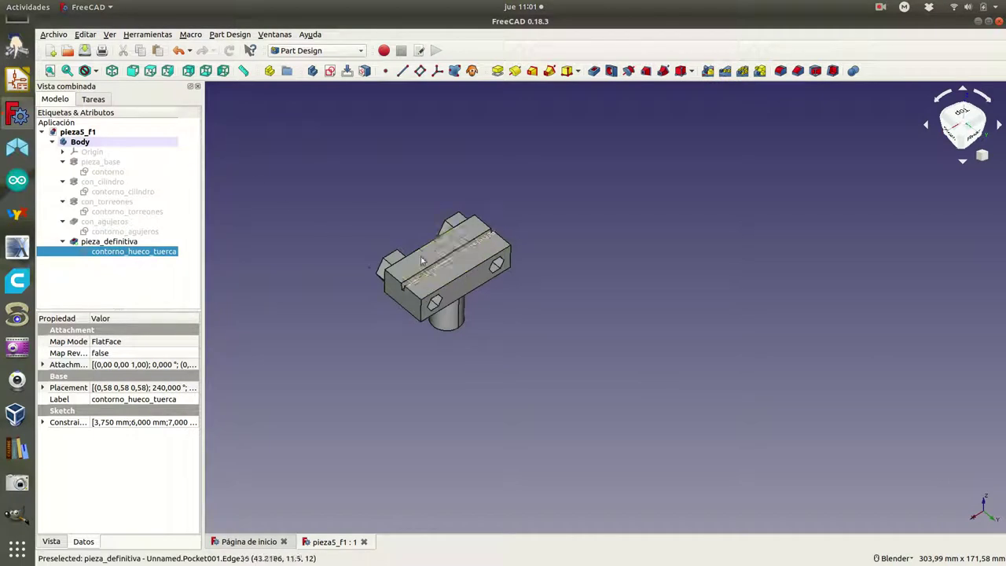
Show the Body's dependency graph from Herramientas > Gráfico de dependencias
{"action": "left_click", "coordinate": [148, 37]}
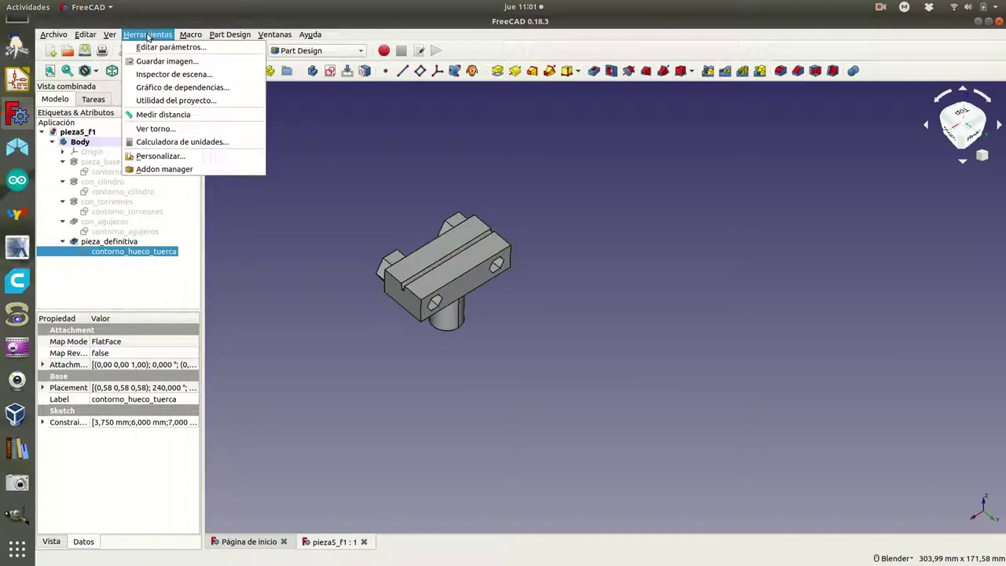
{"action": "left_click", "coordinate": [174, 88]}
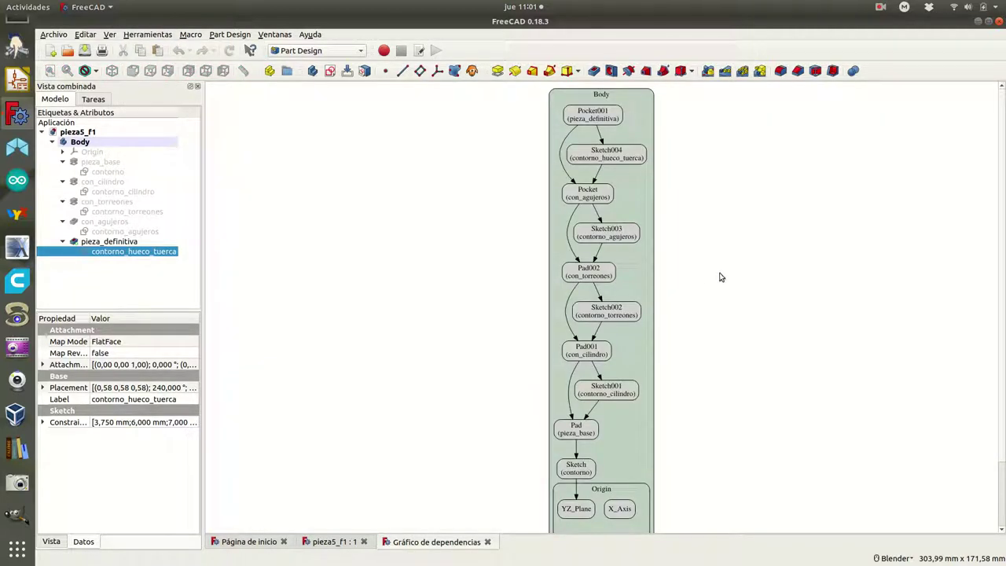
{"action": "scroll", "coordinate": [616, 463], "scroll_direction": "up", "scroll_amount": 2}
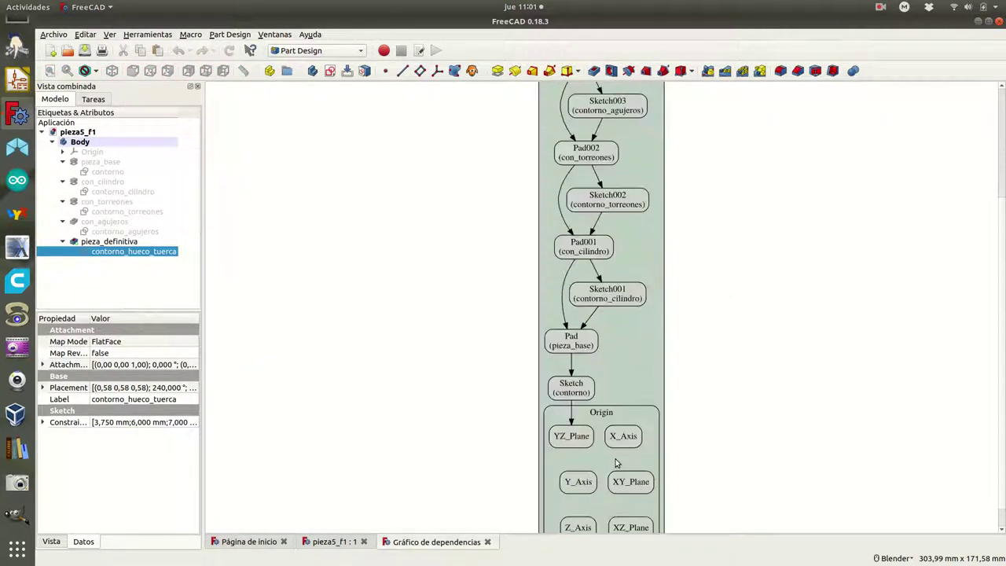
{"action": "scroll", "coordinate": [617, 464], "scroll_direction": "up", "scroll_amount": 2}
{"action": "scroll", "coordinate": [616, 464], "scroll_direction": "up", "scroll_amount": 2}
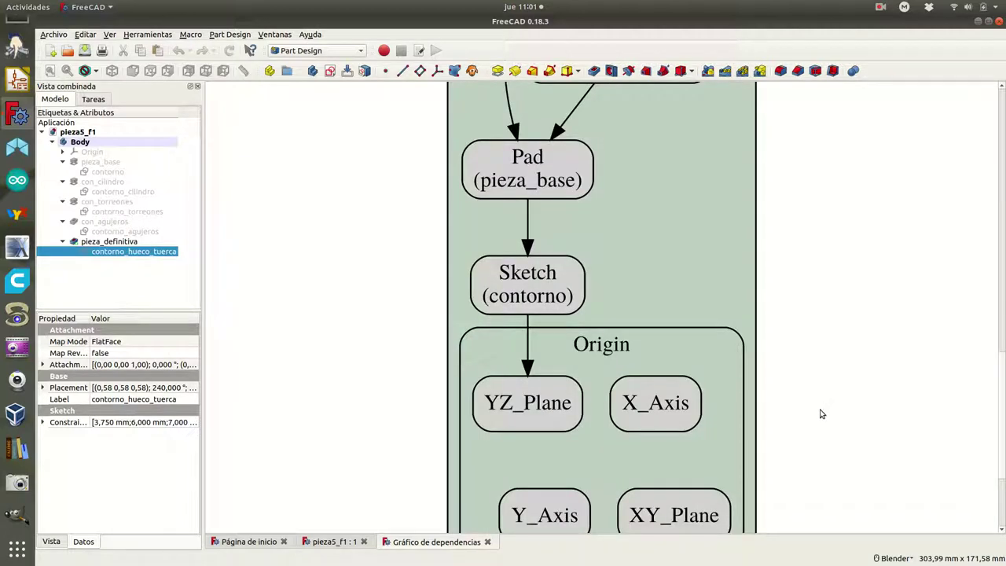
{"action": "scroll", "coordinate": [813, 340], "scroll_direction": "up", "scroll_amount": 1}
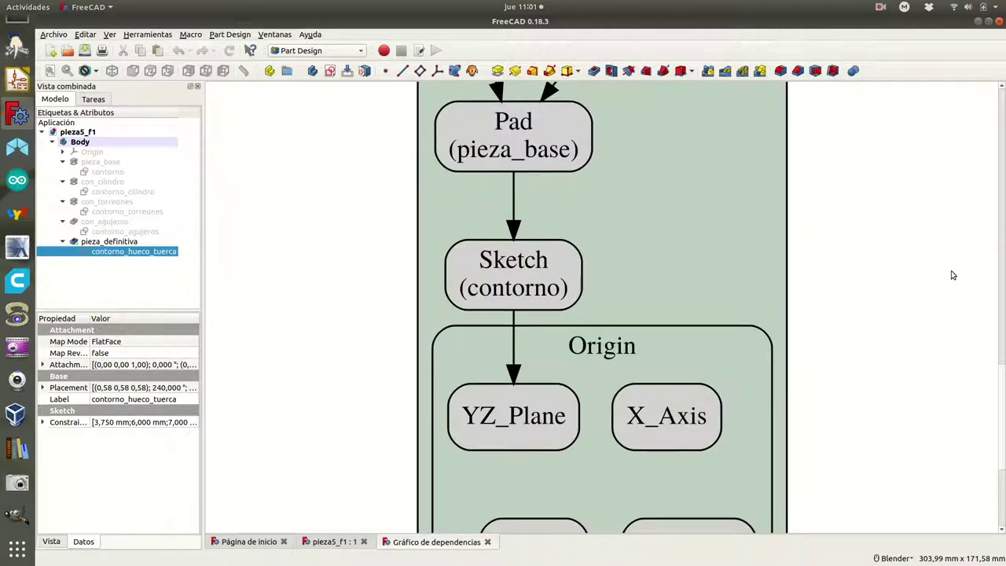
{"action": "scroll", "coordinate": [947, 283], "scroll_direction": "down", "scroll_amount": 1}
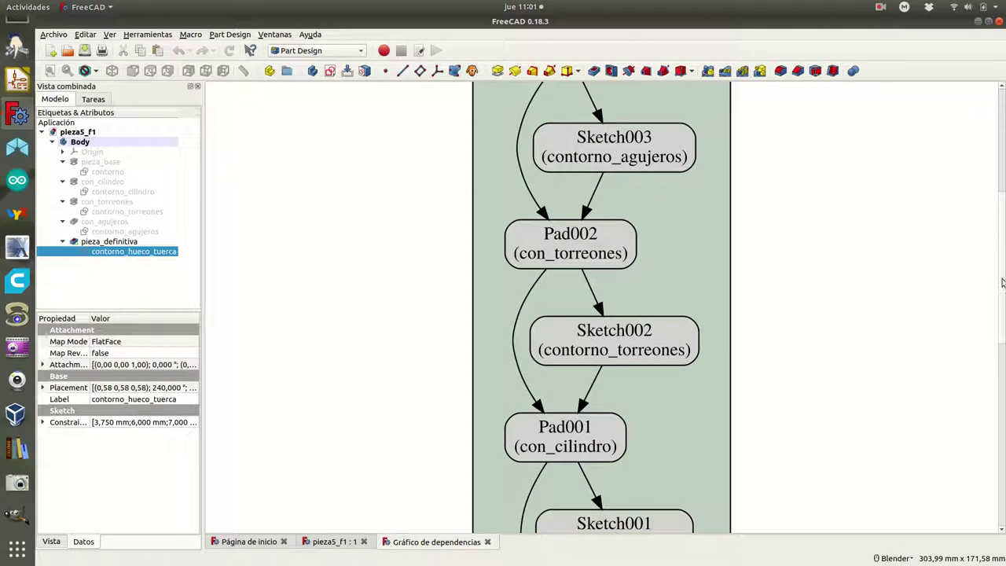
{"action": "left_click_drag", "start_coordinate": [1002, 299], "coordinate": [1002, 526]}
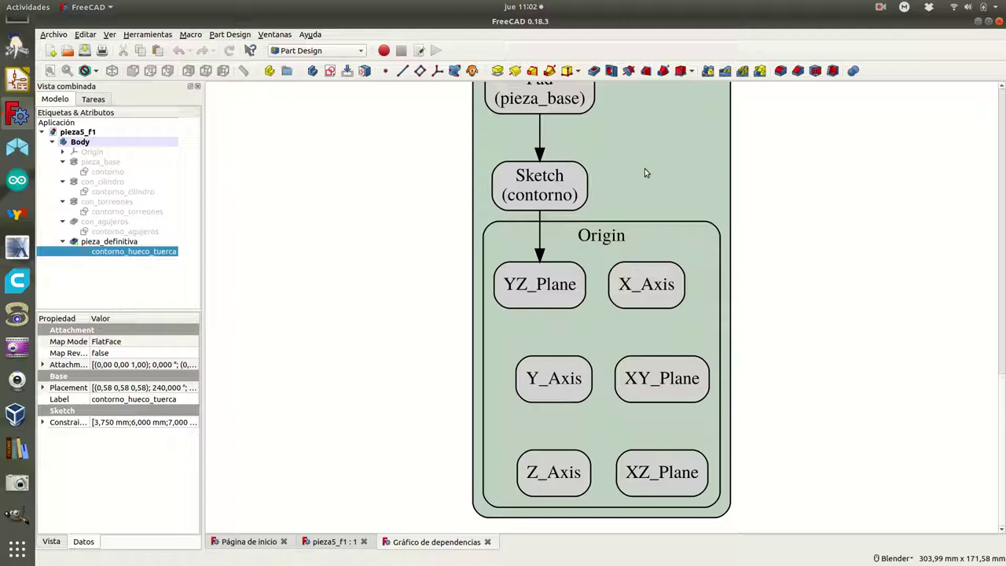
Scroll the dependency graph back up to the Body header and Pocket001
{"action": "scroll", "coordinate": [1003, 393], "scroll_direction": "up", "scroll_amount": 4}
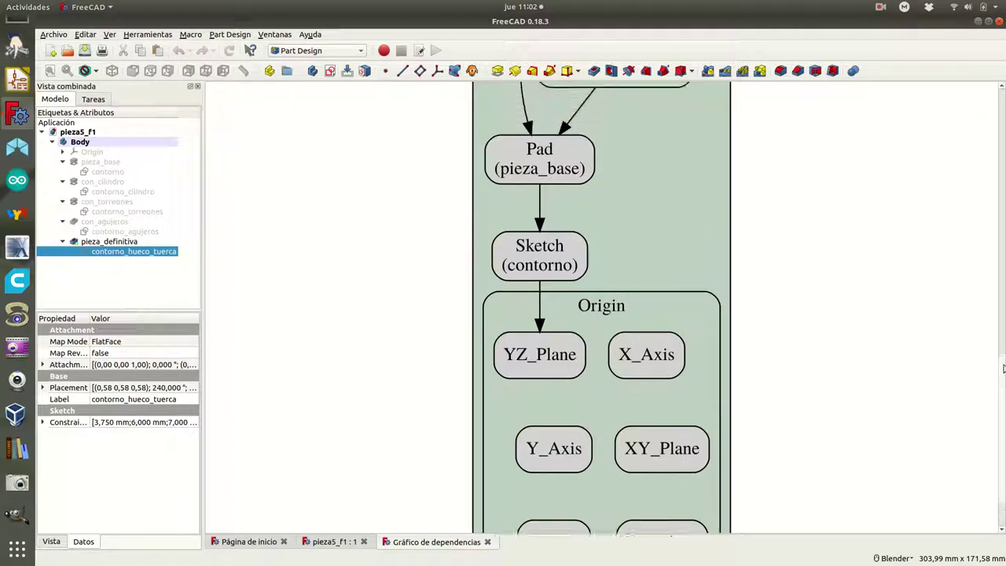
{"action": "scroll", "coordinate": [601, 307], "scroll_direction": "up", "scroll_amount": 2}
{"action": "scroll", "coordinate": [602, 307], "scroll_direction": "up", "scroll_amount": 1}
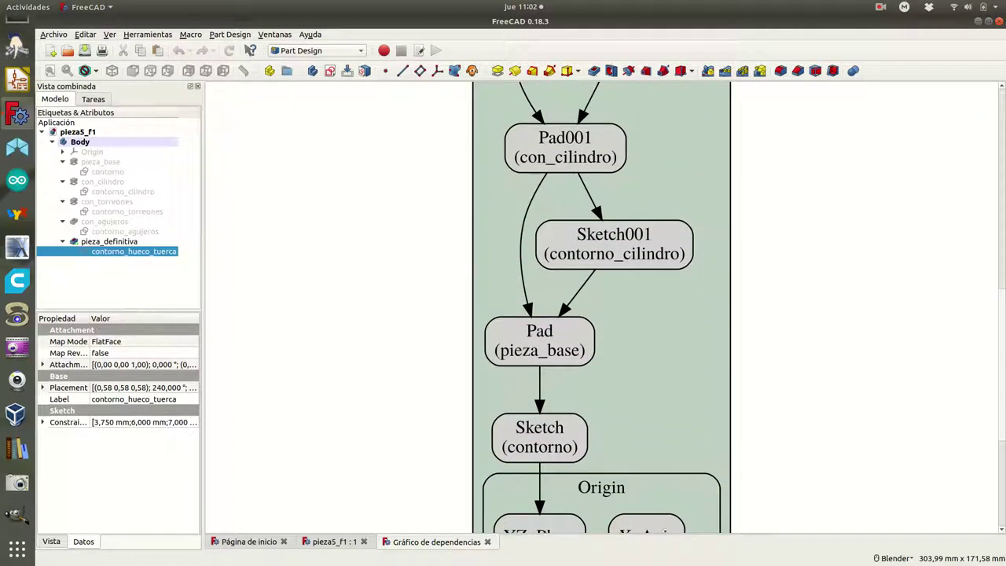
{"action": "scroll", "coordinate": [601, 307], "scroll_direction": "up", "scroll_amount": 1}
{"action": "scroll", "coordinate": [601, 307], "scroll_direction": "up", "scroll_amount": 1}
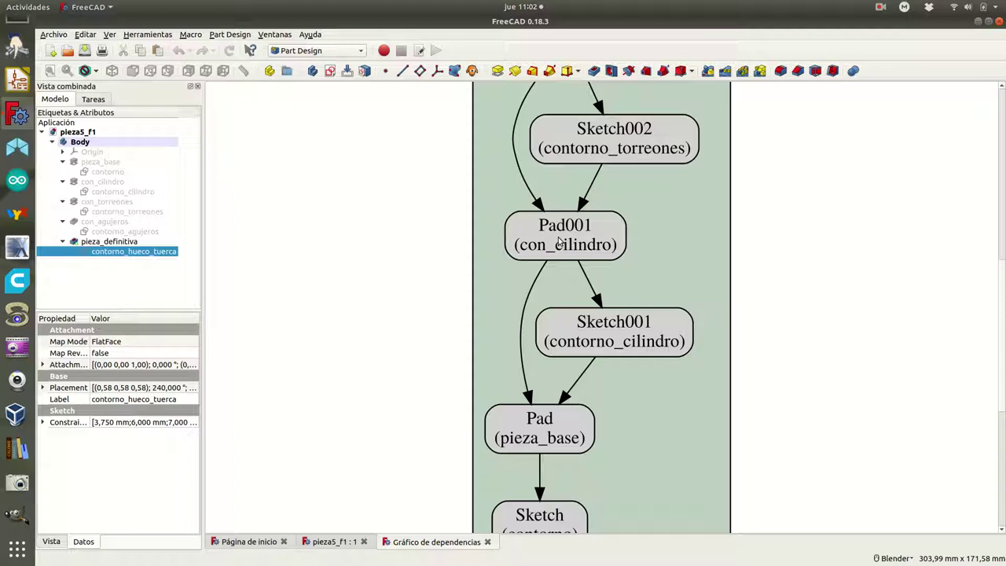
{"action": "left_click_drag", "start_coordinate": [1002, 362], "coordinate": [1003, 299]}
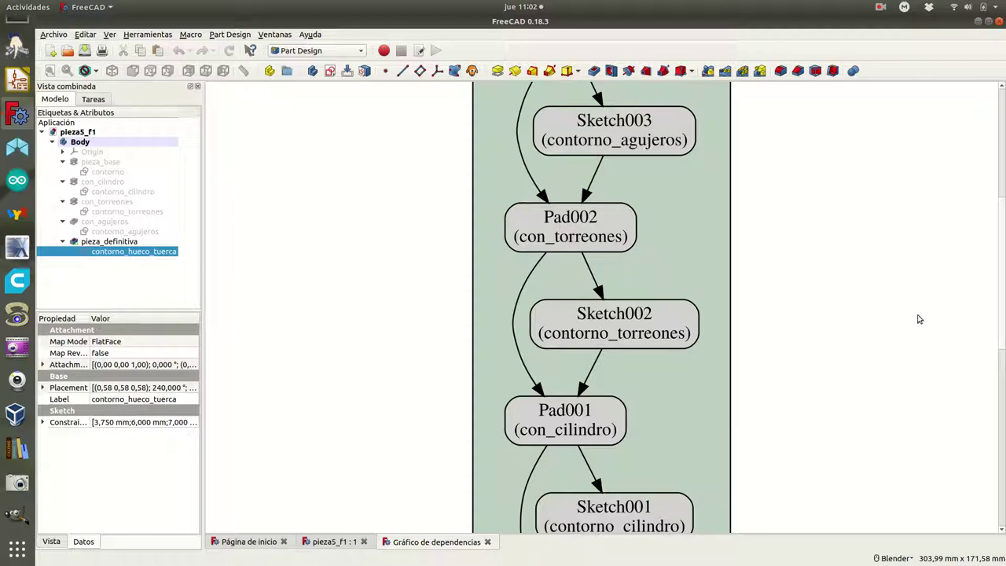
{"action": "scroll", "coordinate": [1001, 342], "scroll_direction": "up", "scroll_amount": 3}
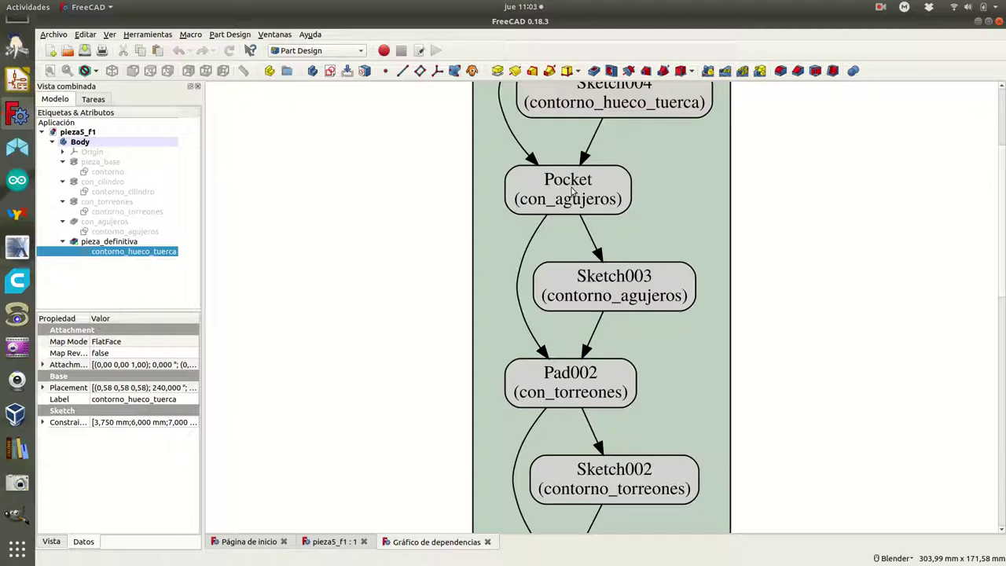
{"action": "scroll", "coordinate": [883, 244], "scroll_direction": "up", "scroll_amount": 1}
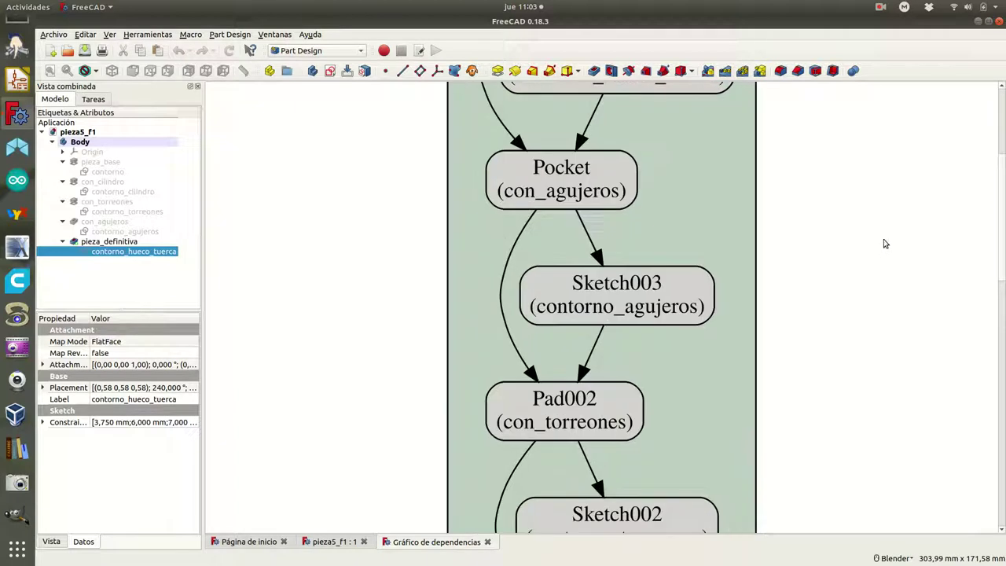
{"action": "scroll", "coordinate": [871, 263], "scroll_direction": "down", "scroll_amount": 1}
{"action": "left_click_drag", "start_coordinate": [1002, 273], "coordinate": [1001, 228]}
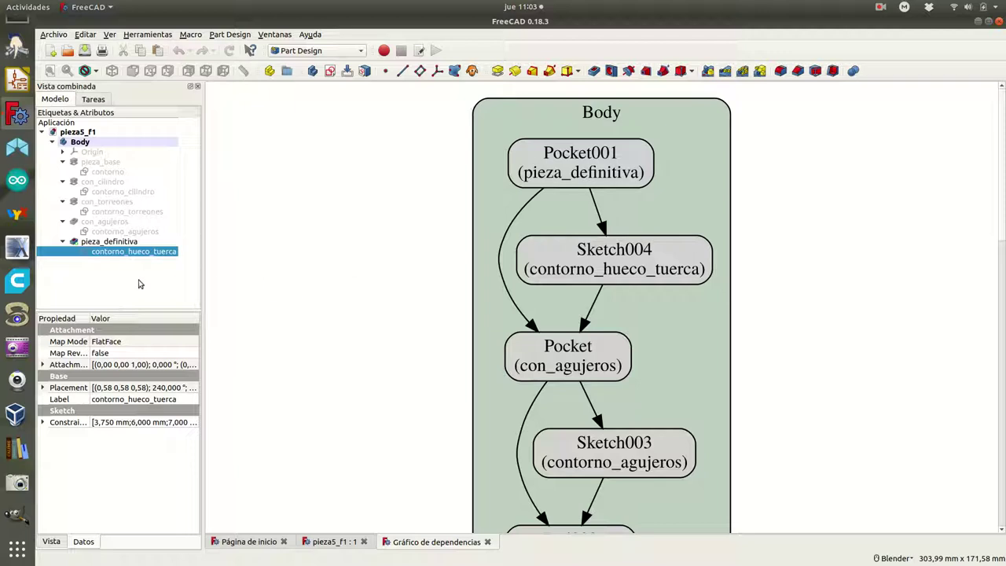
Reopen the pieza_definitiva pocket, switch to Part, and cancel the edit leaving 5 mm
{"action": "left_click", "coordinate": [102, 245]}
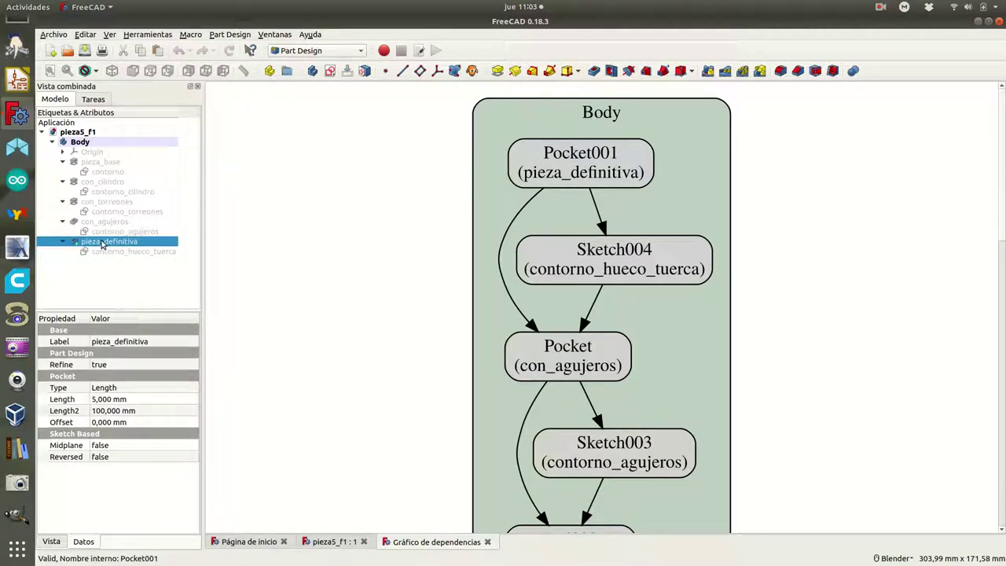
{"action": "double_click", "coordinate": [102, 244]}
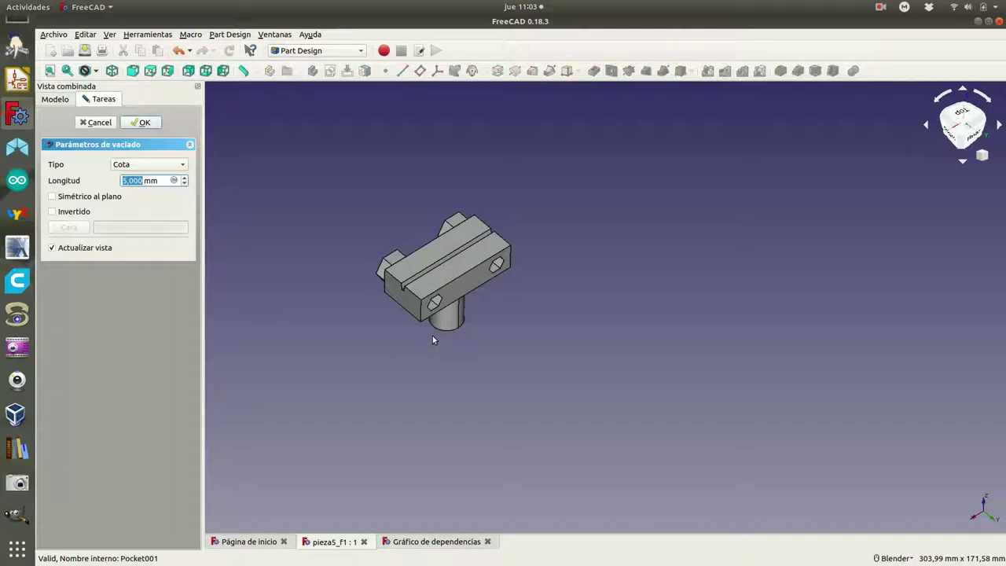
{"action": "mouse_move", "coordinate": [438, 364]}
{"action": "middle_mouse_down"}
{"action": "mouse_move", "coordinate": [467, 220]}
{"action": "mouse_move", "coordinate": [598, 146]}
{"action": "middle_mouse_up"}
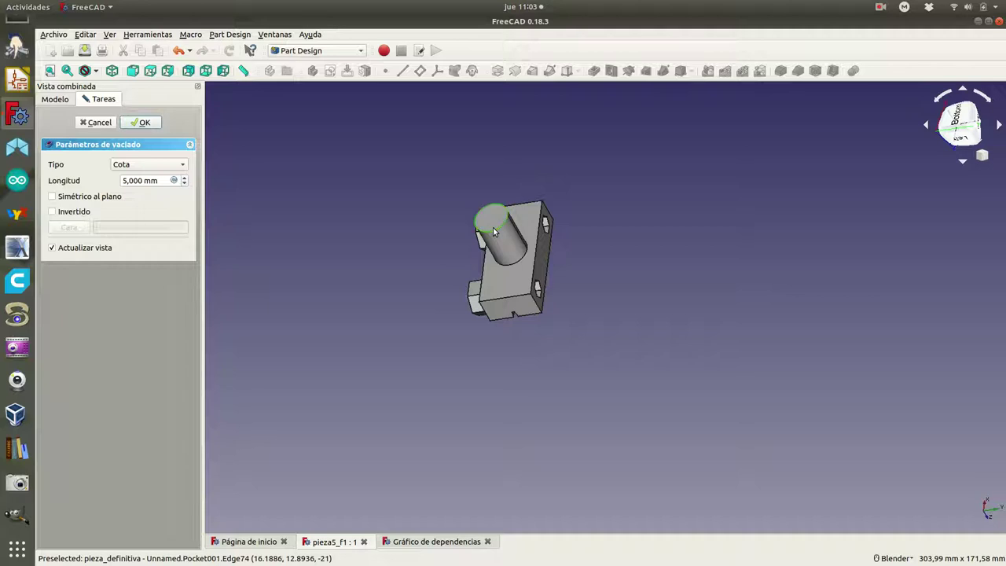
{"action": "left_click", "coordinate": [361, 52]}
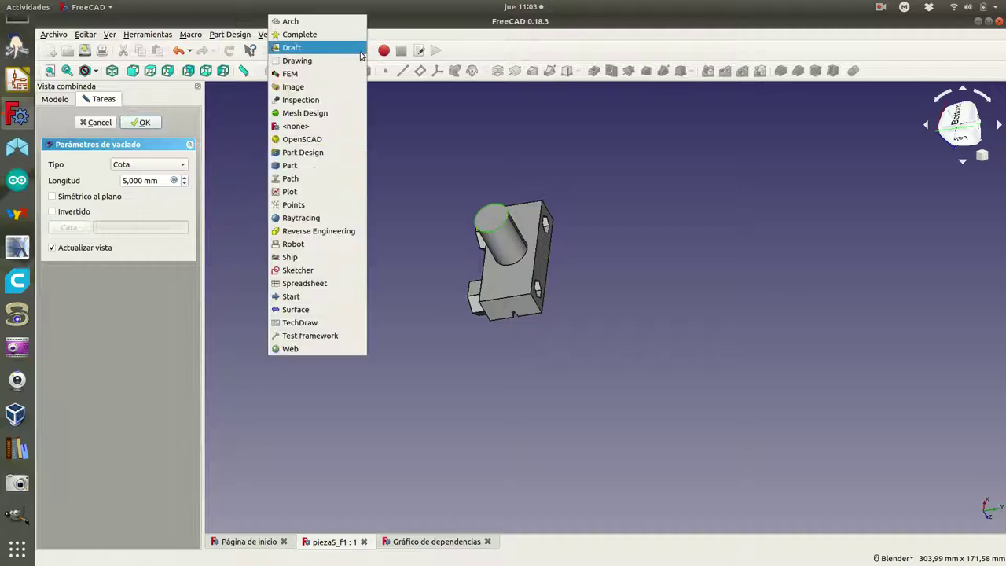
{"action": "left_click", "coordinate": [297, 165]}
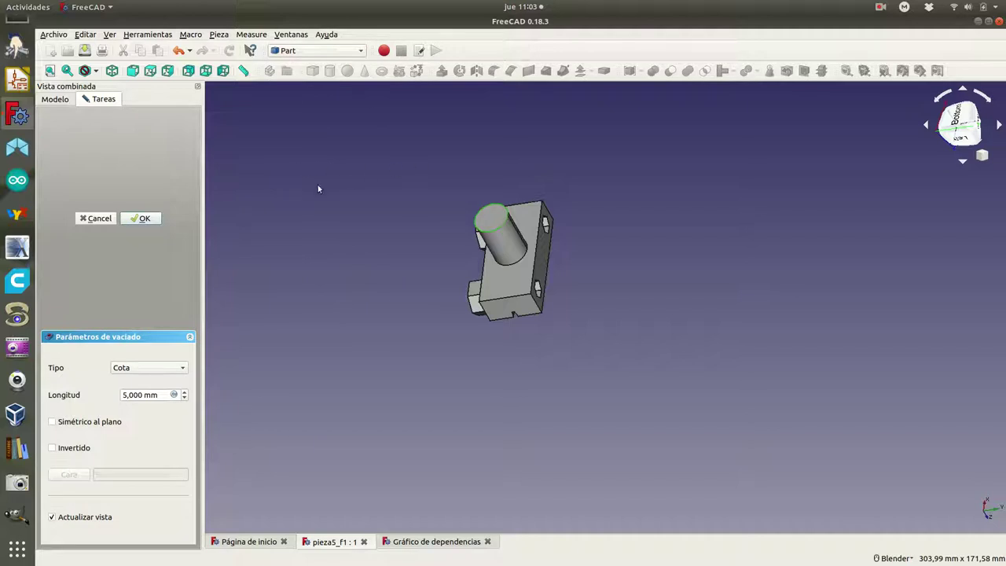
{"action": "left_click", "coordinate": [95, 220]}
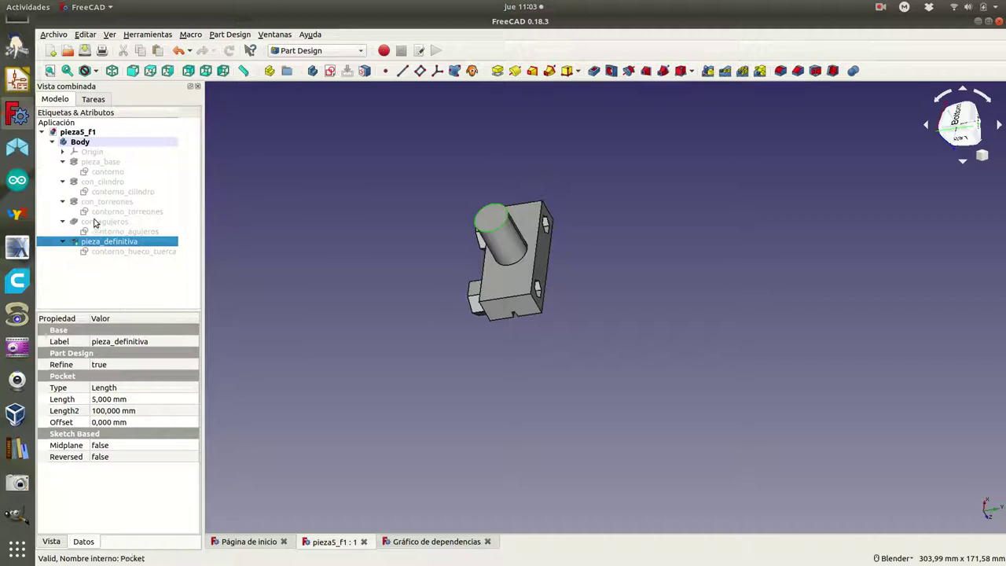
Select the cylinder's top edge on pieza_definitiva
{"action": "left_click", "coordinate": [496, 232]}
{"action": "left_click", "coordinate": [496, 230]}
{"action": "left_click", "coordinate": [495, 231]}
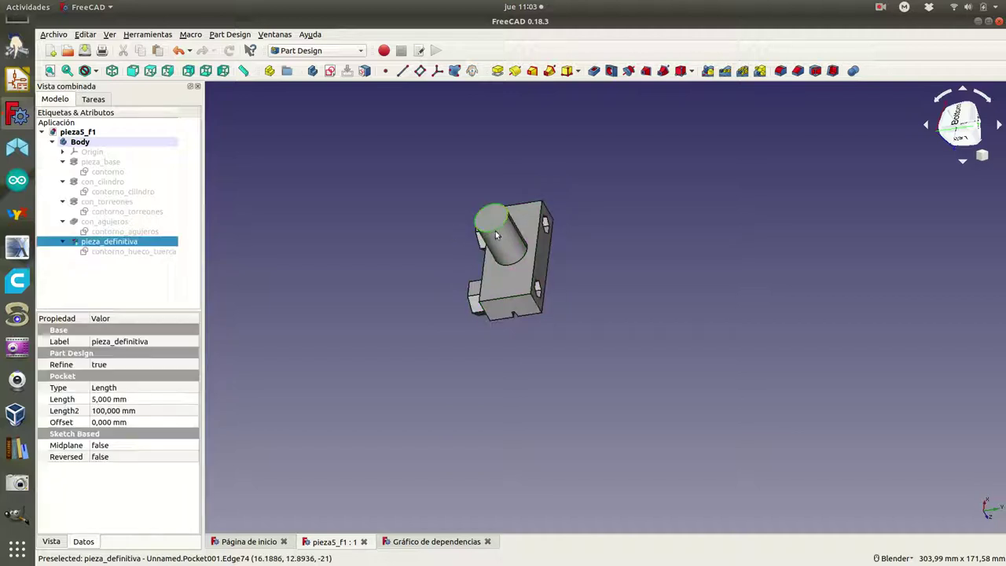
In the Part workbench, add a trial Chamfer to pieza_definitiva, then delete it
{"action": "left_click", "coordinate": [359, 51]}
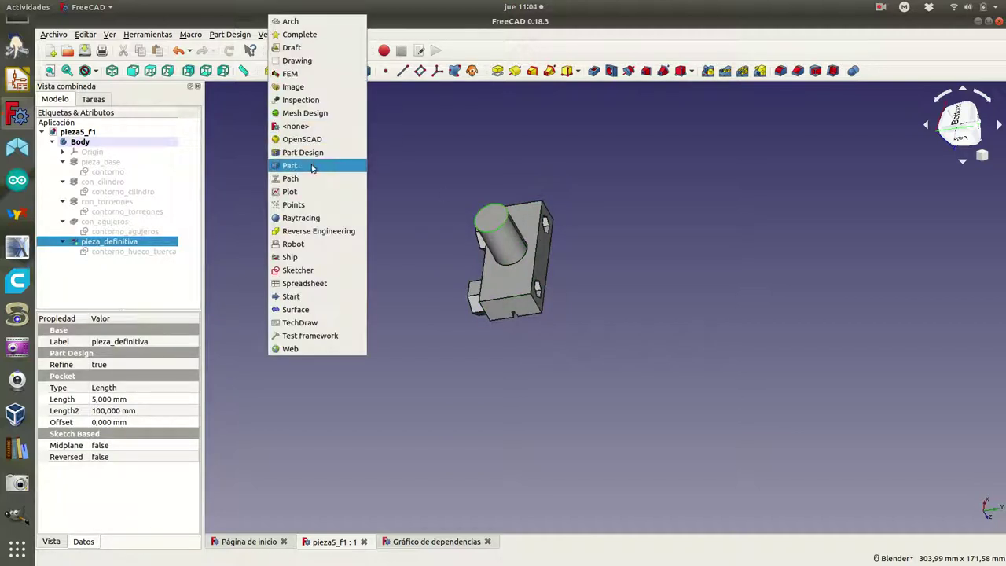
{"action": "left_click", "coordinate": [311, 165]}
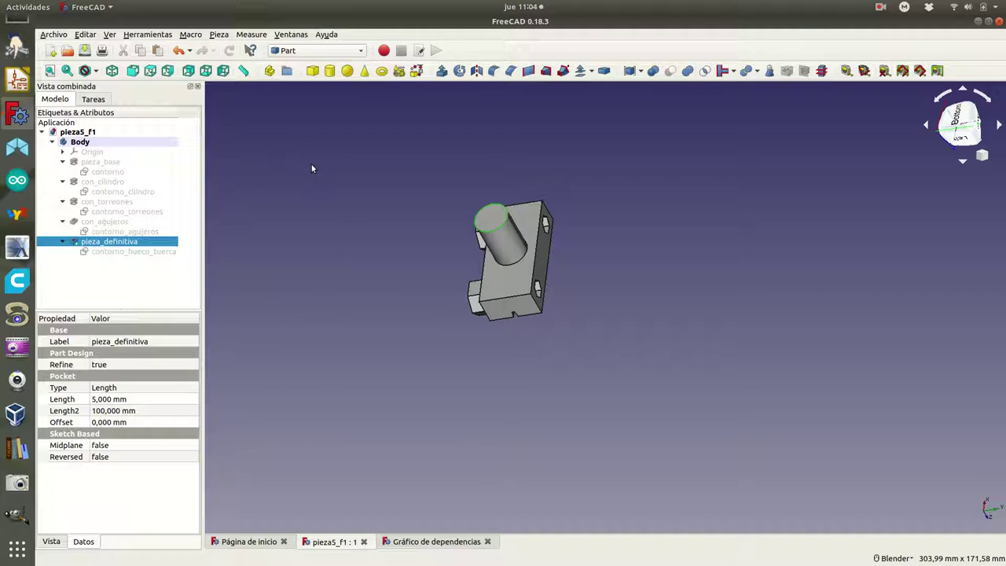
{"action": "left_click", "coordinate": [511, 71]}
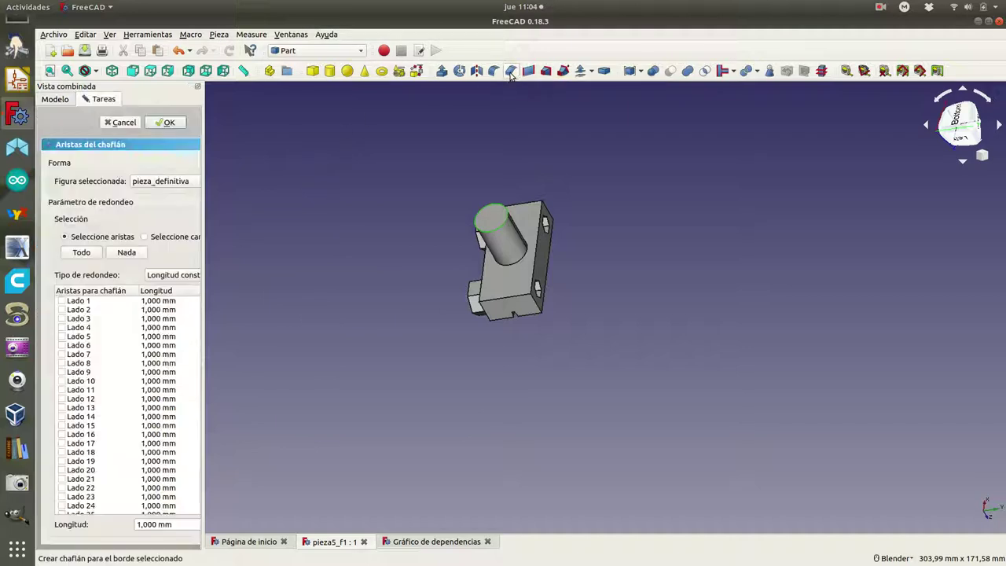
{"action": "left_click", "coordinate": [163, 122]}
{"action": "mouse_move", "coordinate": [359, 224]}
{"action": "middle_mouse_down"}
{"action": "mouse_move", "coordinate": [422, 247]}
{"action": "mouse_move", "coordinate": [595, 251]}
{"action": "mouse_move", "coordinate": [420, 236]}
{"action": "mouse_move", "coordinate": [382, 198]}
{"action": "middle_mouse_up"}
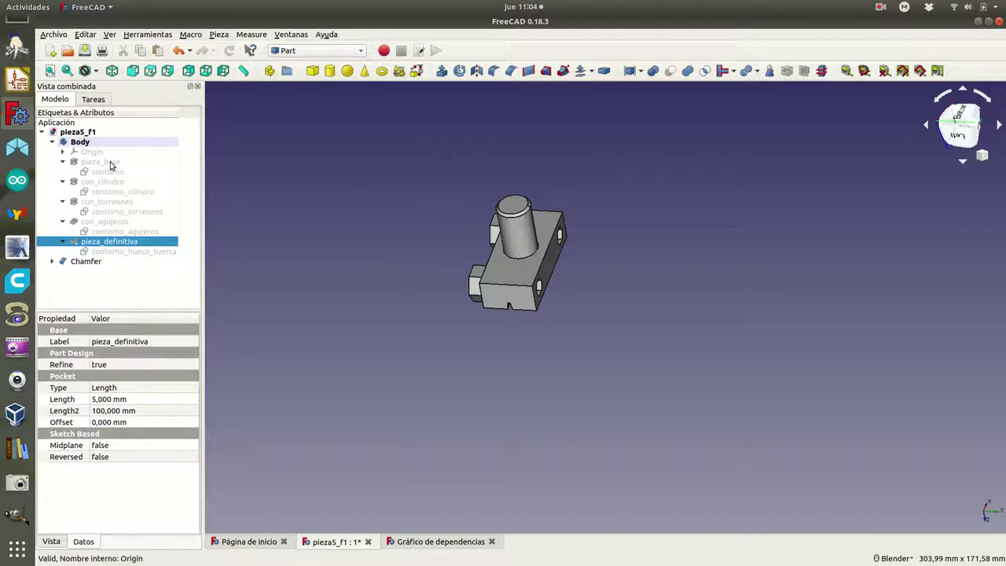
{"action": "left_click", "coordinate": [87, 262]}
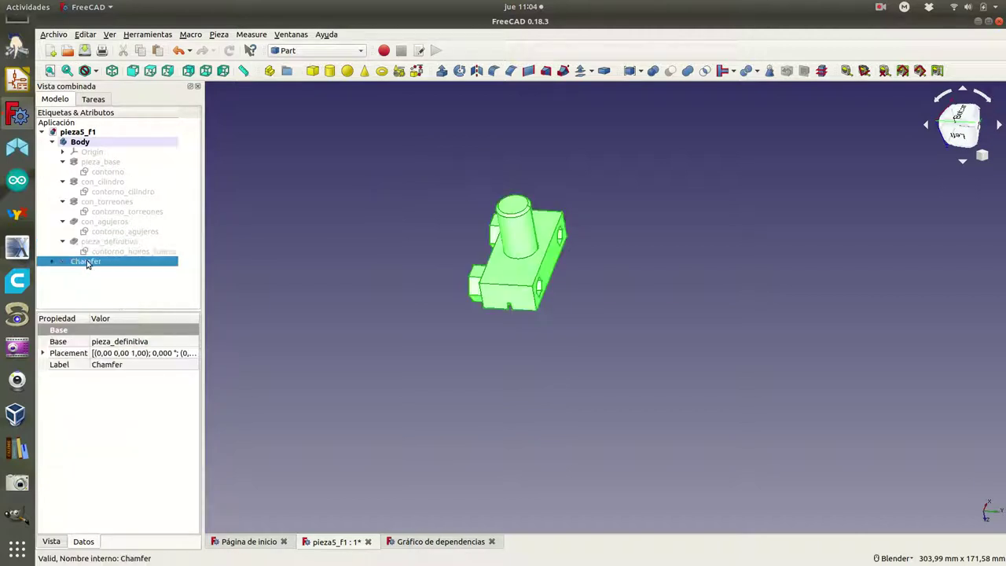
{"action": "key", "text": "Delete"}
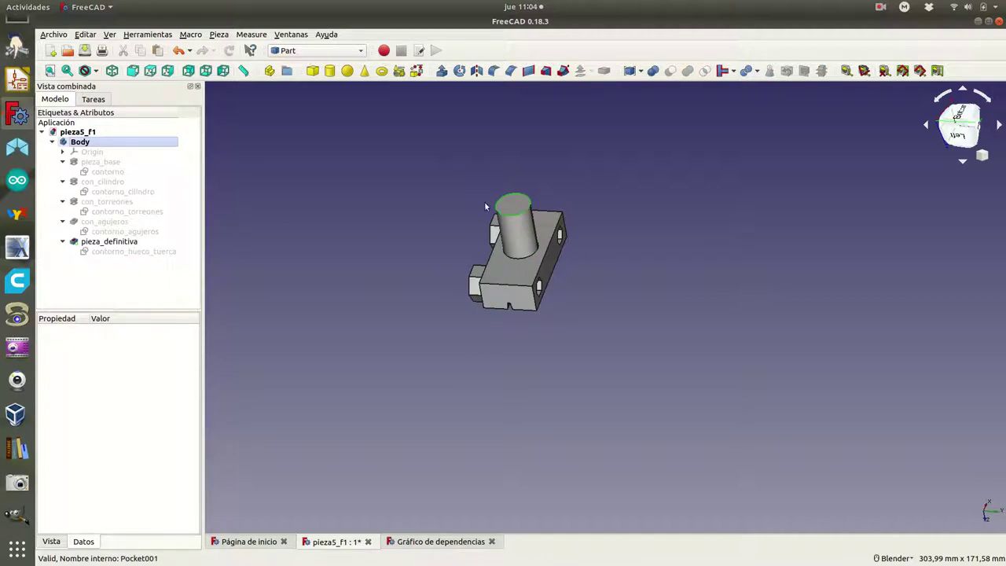
Try a Part fillet with nothing selected, dismiss the no-shape error and cancel
{"action": "left_click", "coordinate": [494, 72]}
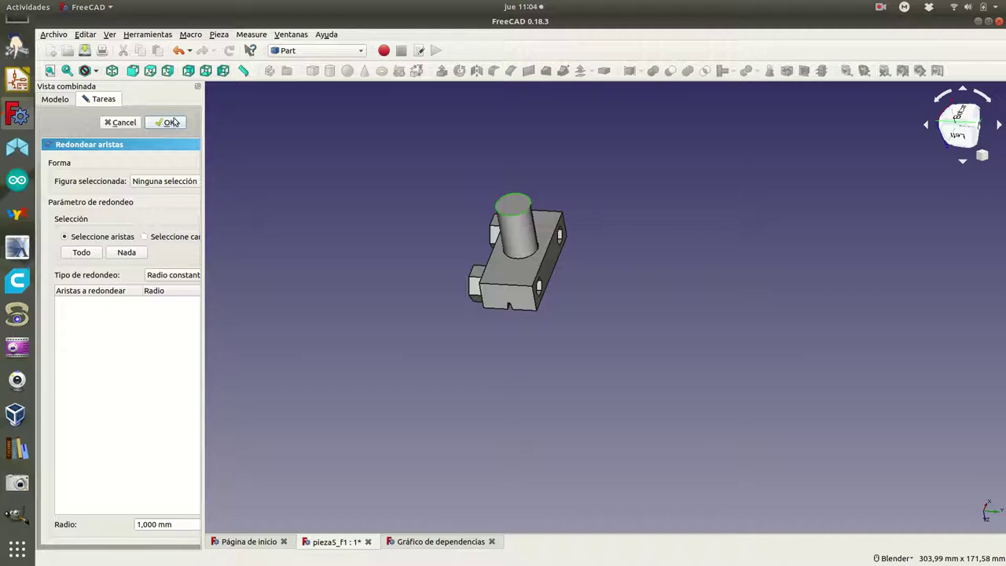
{"action": "left_click", "coordinate": [167, 122]}
{"action": "left_click", "coordinate": [617, 314]}
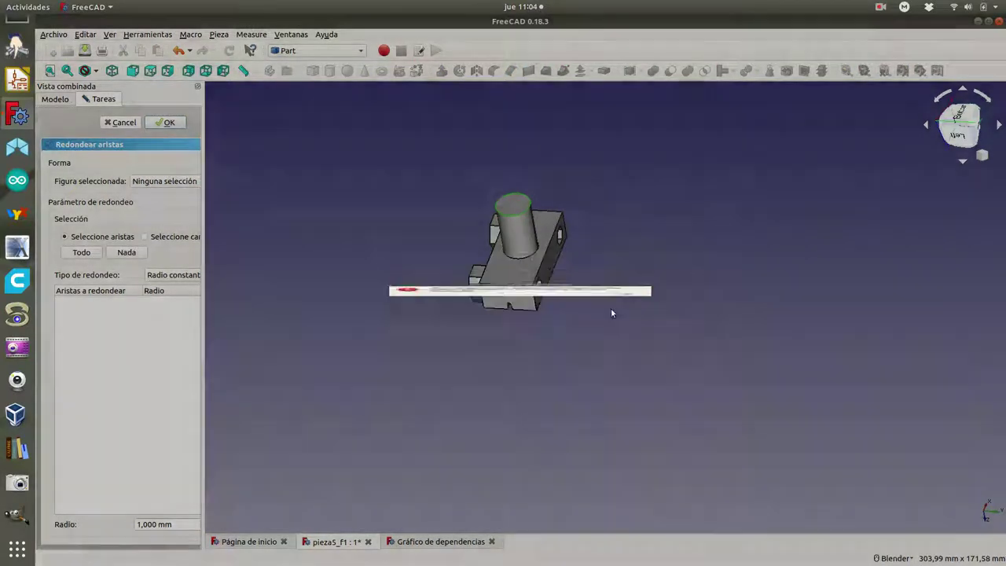
{"action": "left_click", "coordinate": [122, 123]}
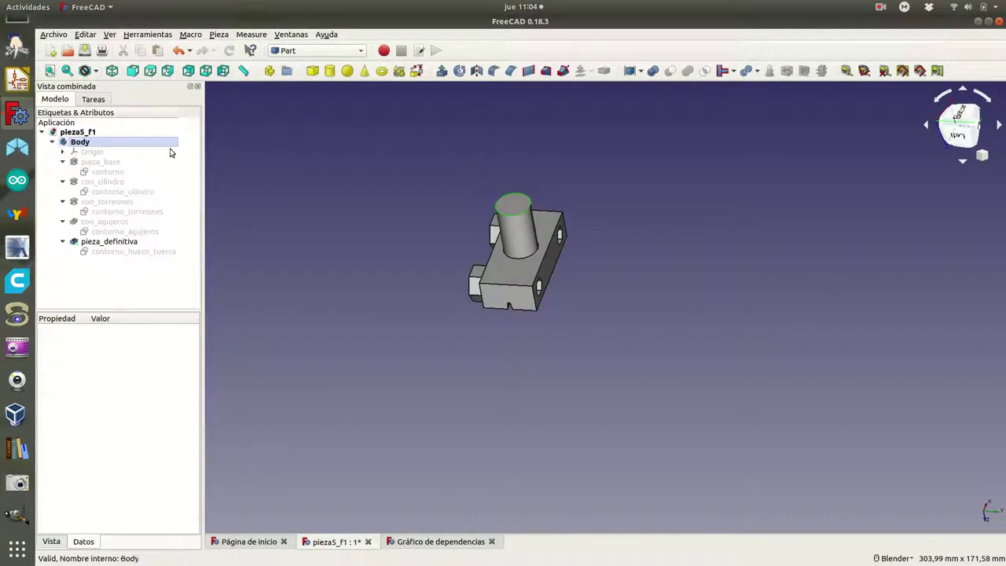
Fillet the cylinder's top edge of pieza_definitiva with a 1,000 mm radius
{"action": "left_click", "coordinate": [139, 243]}
{"action": "left_click", "coordinate": [403, 215]}
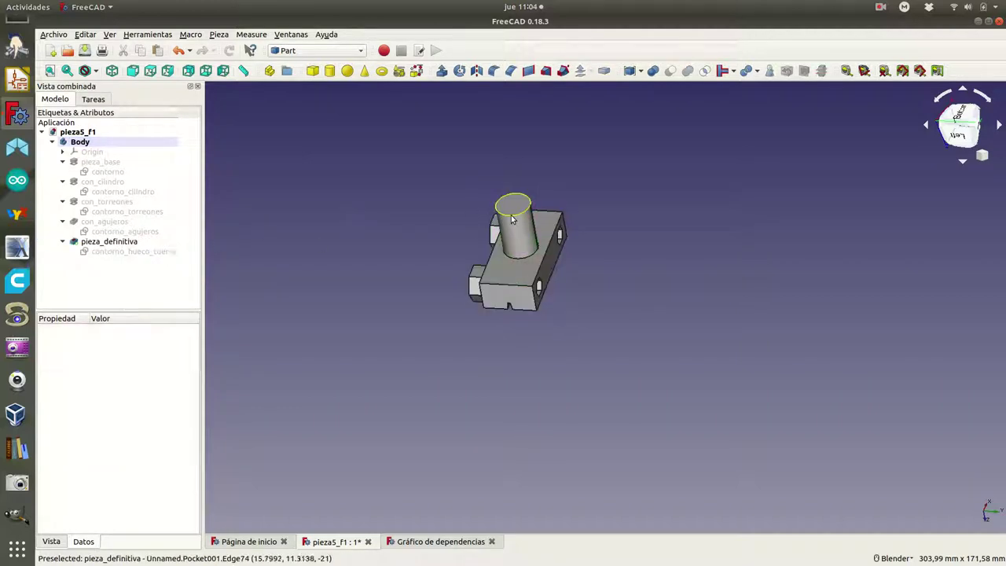
{"action": "left_click", "coordinate": [513, 211]}
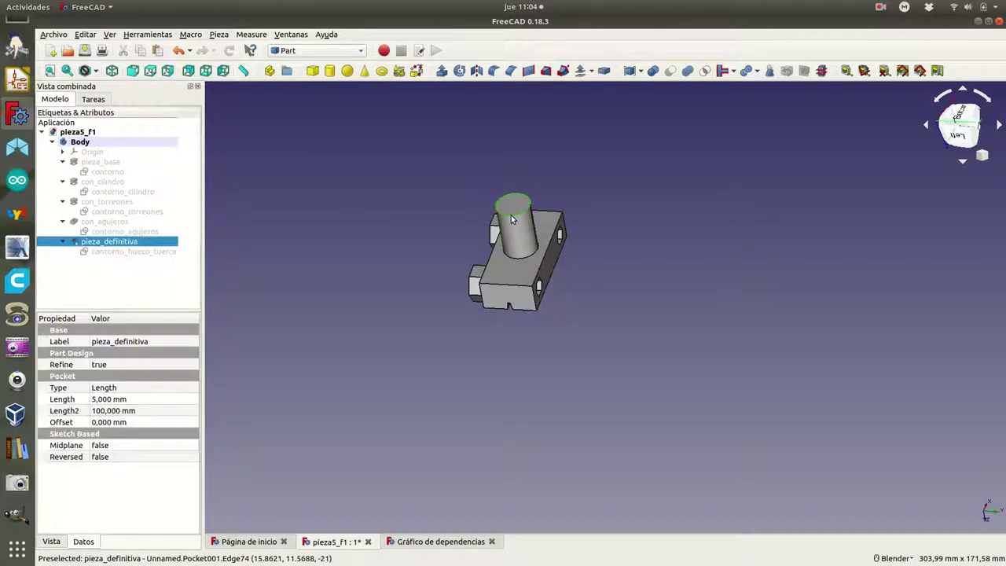
{"action": "left_click", "coordinate": [494, 71]}
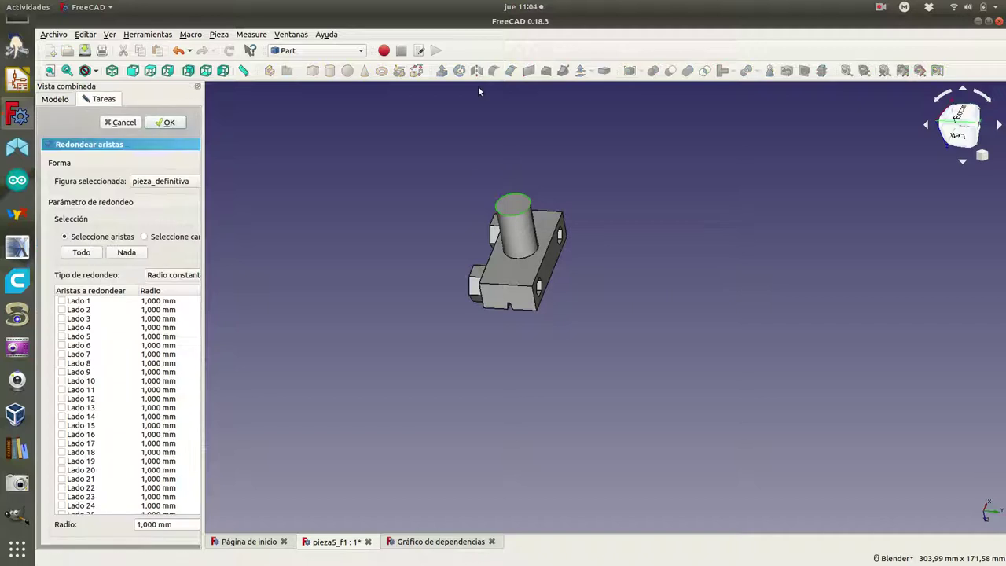
{"action": "left_click", "coordinate": [166, 123]}
{"action": "mouse_move", "coordinate": [393, 239]}
{"action": "middle_mouse_down"}
{"action": "mouse_move", "coordinate": [573, 283]}
{"action": "mouse_move", "coordinate": [650, 315]}
{"action": "mouse_move", "coordinate": [545, 333]}
{"action": "mouse_move", "coordinate": [392, 240]}
{"action": "mouse_move", "coordinate": [390, 207]}
{"action": "mouse_move", "coordinate": [402, 222]}
{"action": "mouse_move", "coordinate": [400, 209]}
{"action": "mouse_move", "coordinate": [548, 259]}
{"action": "mouse_move", "coordinate": [414, 274]}
{"action": "middle_mouse_up"}
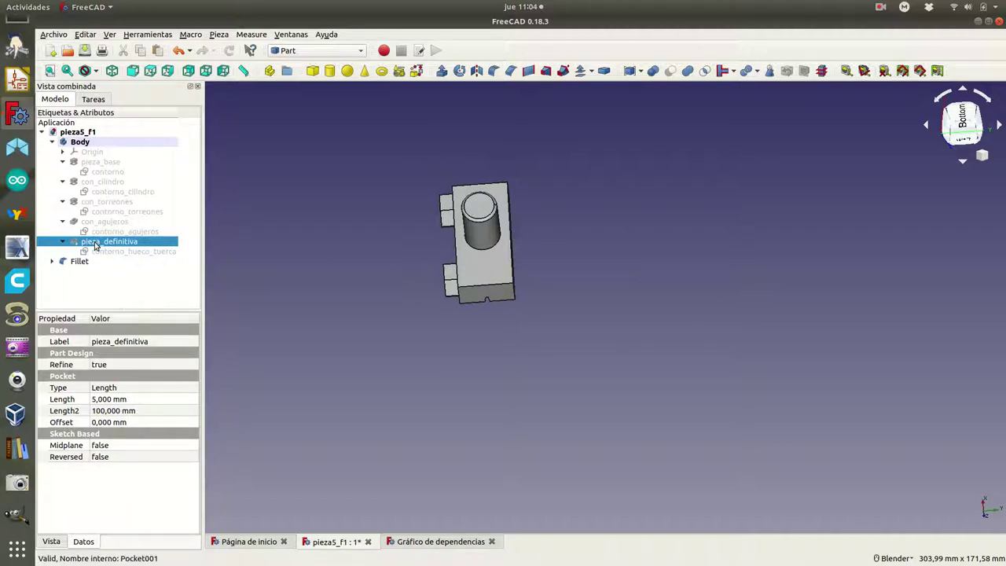
Rename the nut pocket feature to con_hueco_tuerca
{"action": "right_click", "coordinate": [95, 246]}
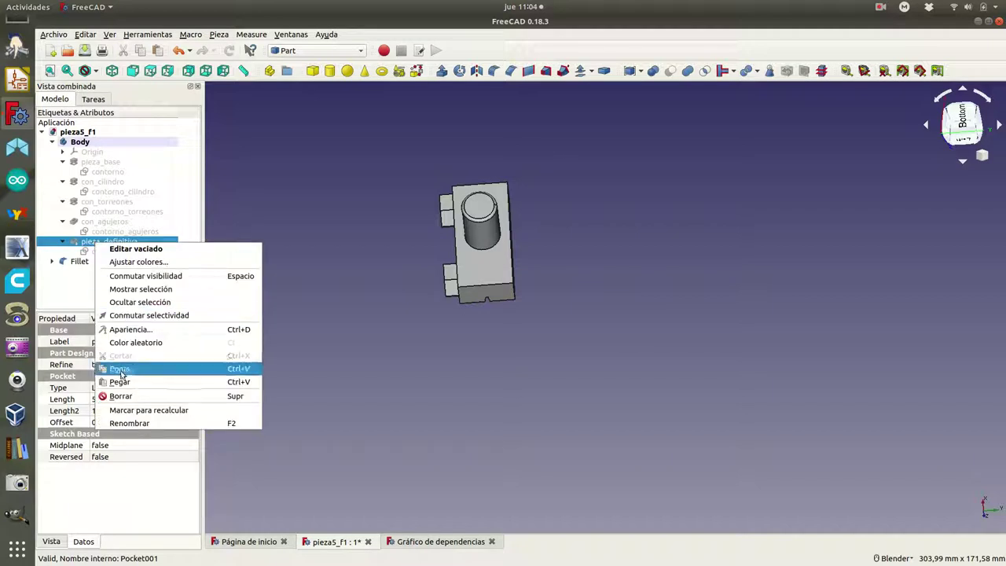
{"action": "left_click", "coordinate": [136, 424]}
{"action": "type", "text": "con_hueco_tuerca"}
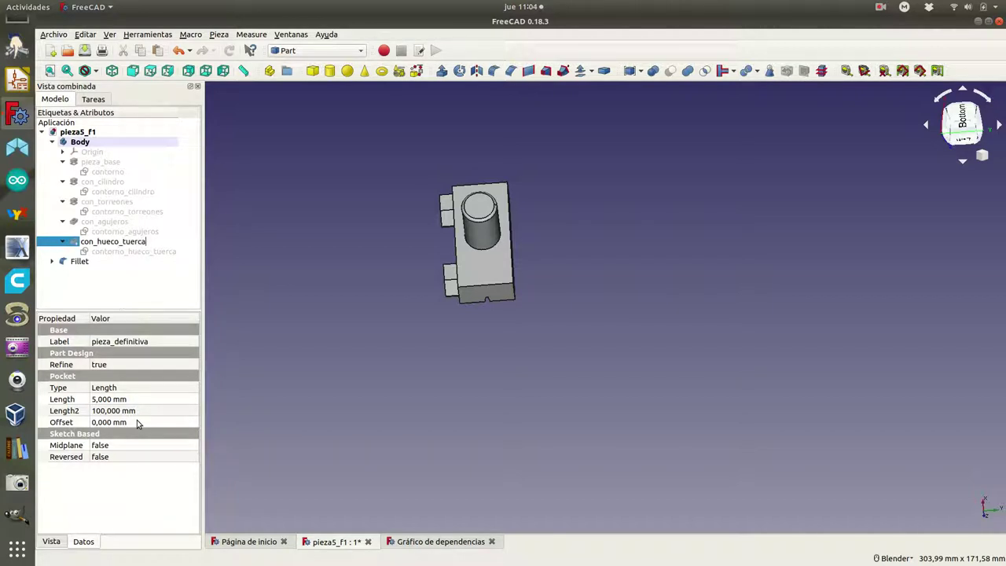
{"action": "key", "text": "Return"}
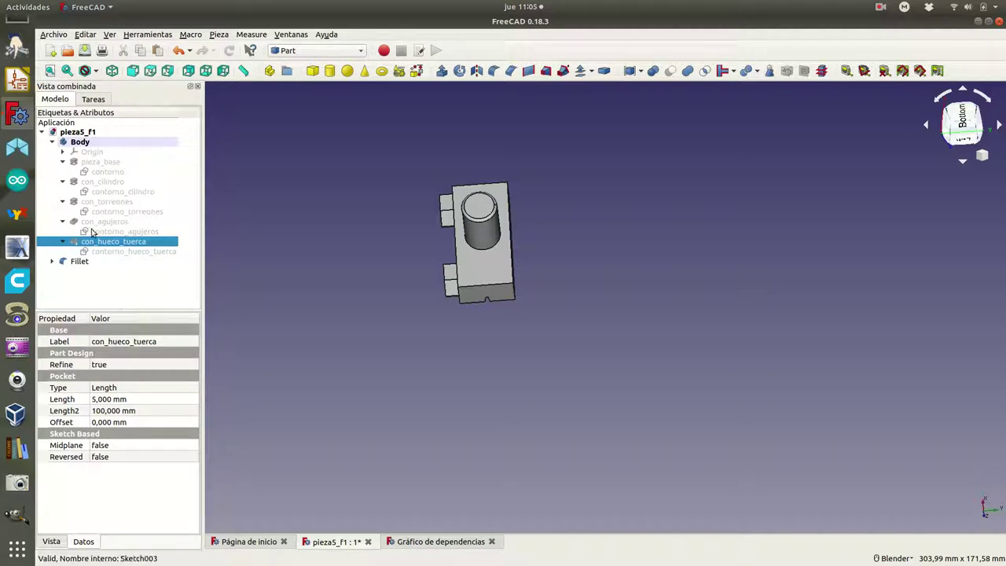
Rename the Fillet feature to pieza_definitiva and view the part obliquely
{"action": "left_click", "coordinate": [79, 261]}
{"action": "right_click", "coordinate": [79, 261]}
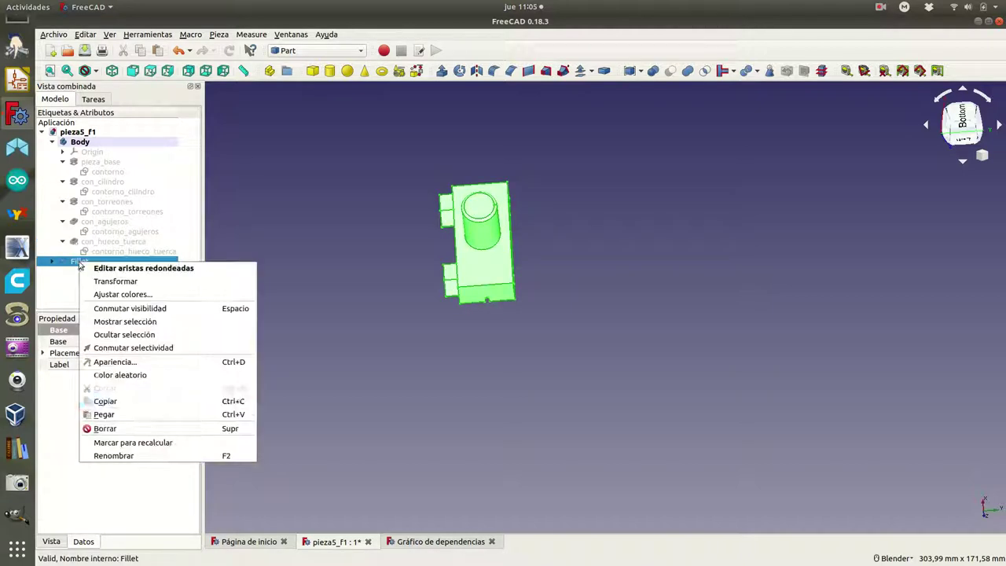
{"action": "left_click", "coordinate": [115, 456]}
{"action": "type", "text": "pieza"}
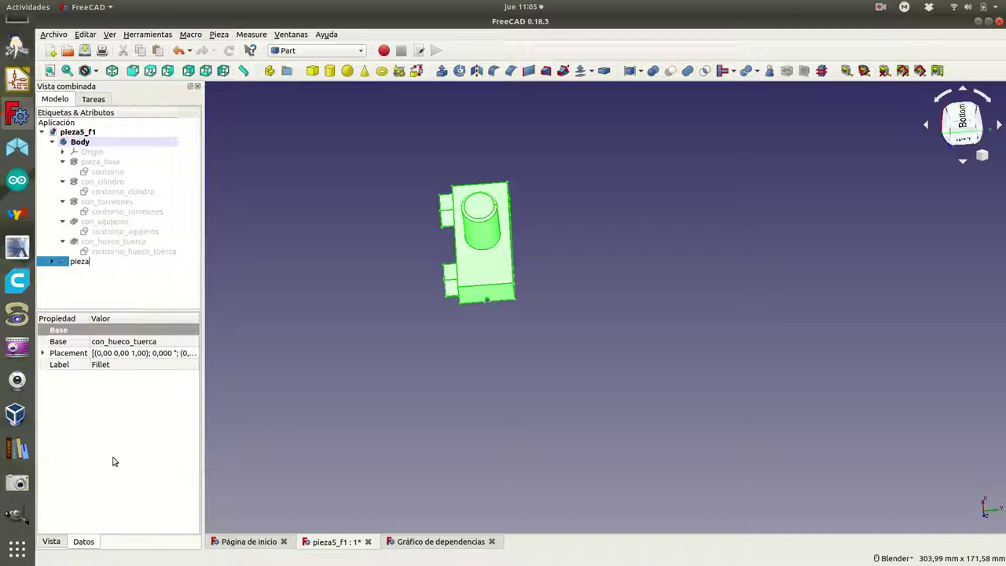
{"action": "type", "text": "va"}
{"action": "key", "text": "Return"}
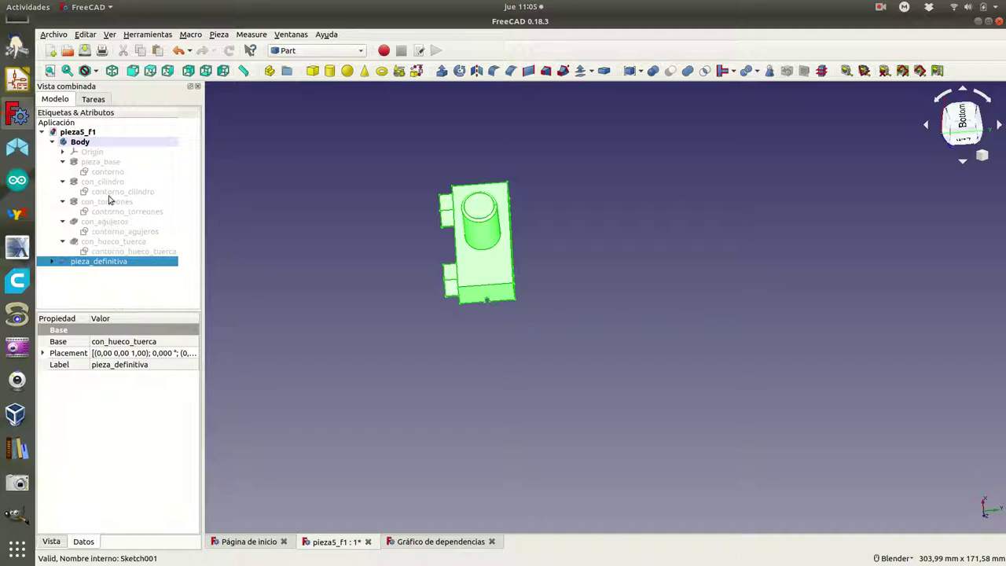
{"action": "left_click", "coordinate": [473, 326]}
{"action": "mouse_move", "coordinate": [602, 356]}
{"action": "middle_mouse_down"}
{"action": "mouse_move", "coordinate": [464, 348]}
{"action": "mouse_move", "coordinate": [476, 291]}
{"action": "mouse_move", "coordinate": [485, 294]}
{"action": "mouse_move", "coordinate": [452, 303]}
{"action": "middle_mouse_up"}
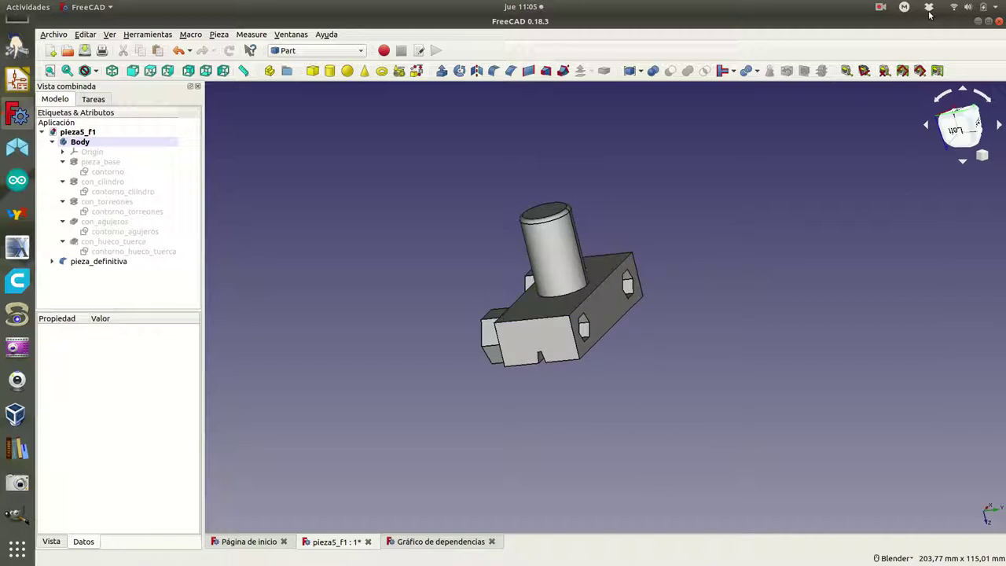